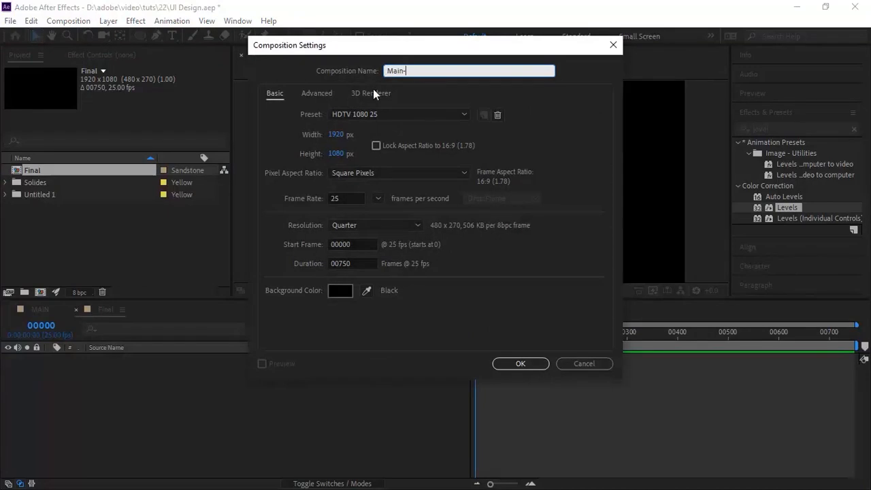
Create a new composition named Main- with a size of 1000 by 1000 px.
type("1000")
key("Tab")
type("1000")
key("Return")
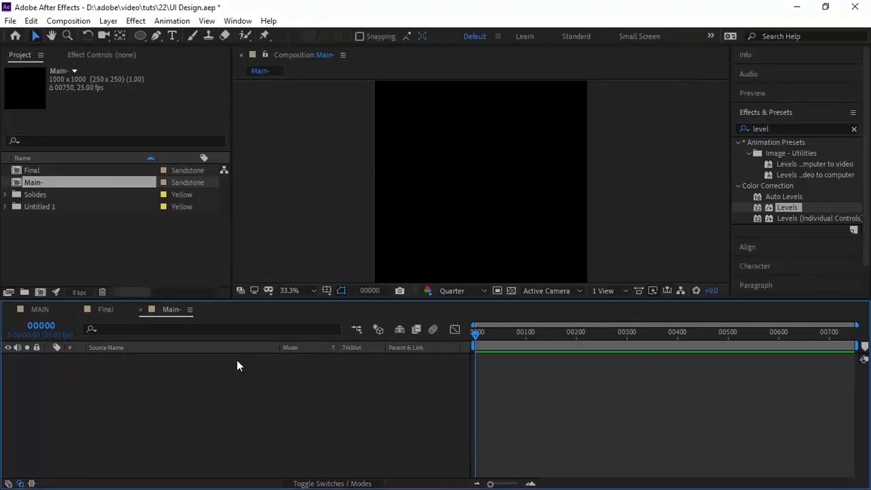
Rename the new composition as Main-1 in the project.
left_click(72, 184)
key("Return")
type("1")
key("Return")
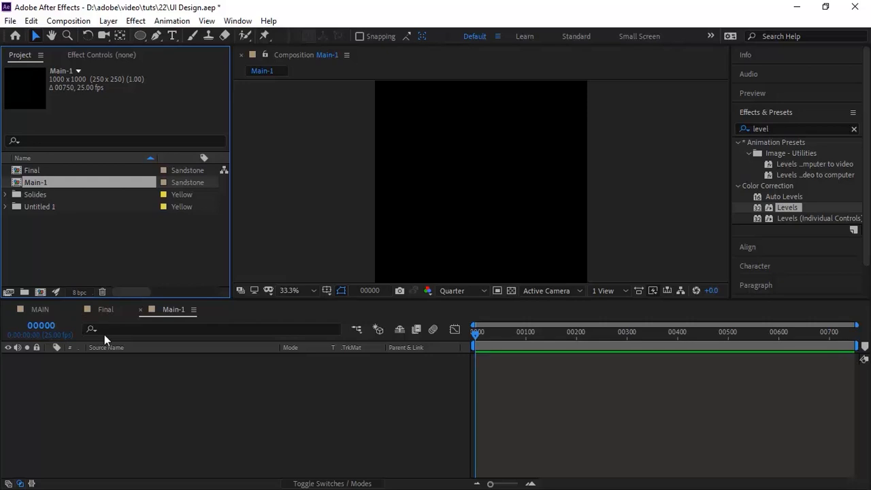
right_click(113, 387)
mouse_move(262, 256)
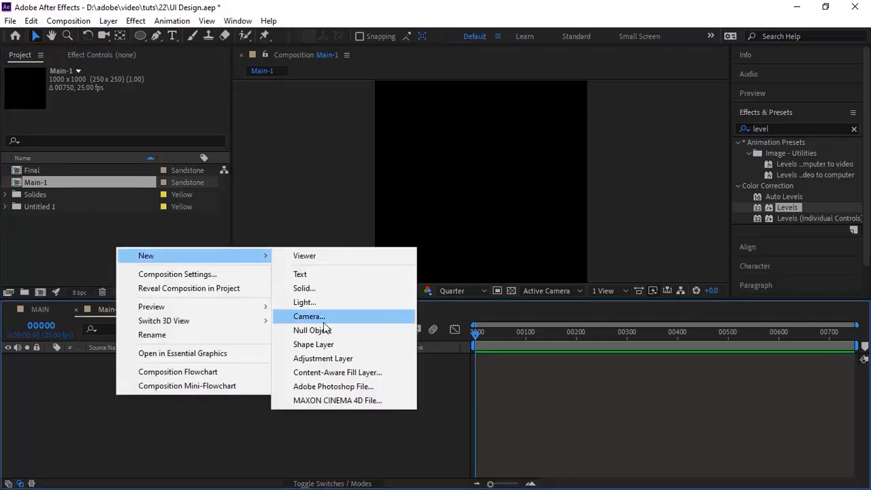
left_click(98, 408)
Add a rectangle shape layer that fills the Main-1 composition and rename the layer Square Out.
left_click(141, 38)
left_click(181, 40)
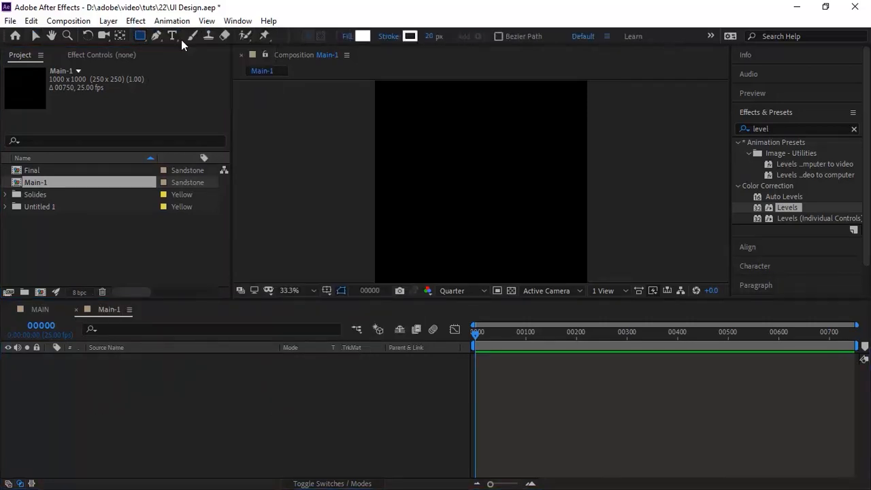
double_click(141, 37)
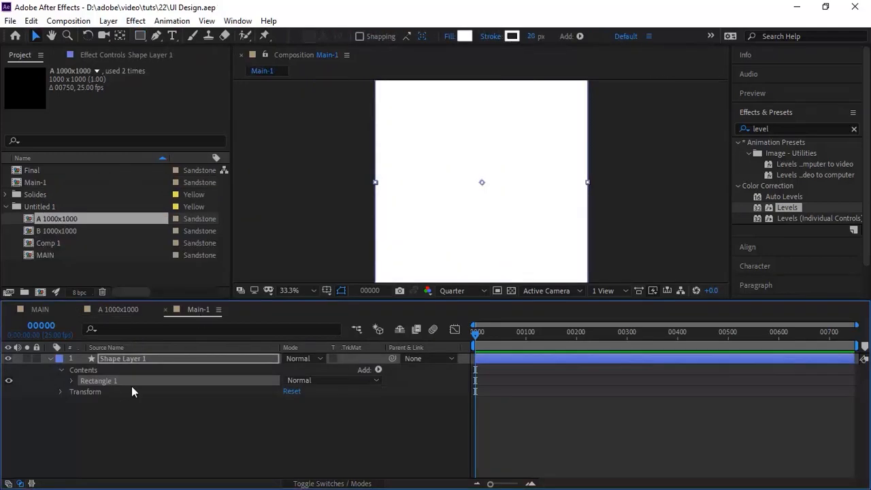
key("Return")
type("Square")
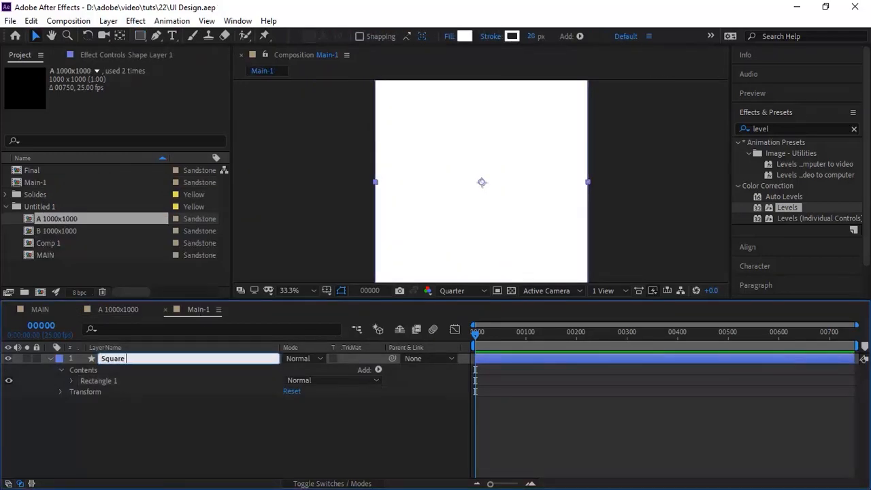
type(" Out")
key("Return")
Make the Square Out layer start at frame 6.
key("Page_Down")
key("Page_Down")
key("Page_Down")
key("Page_Down")
key("Page_Down")
key("Page_Down")
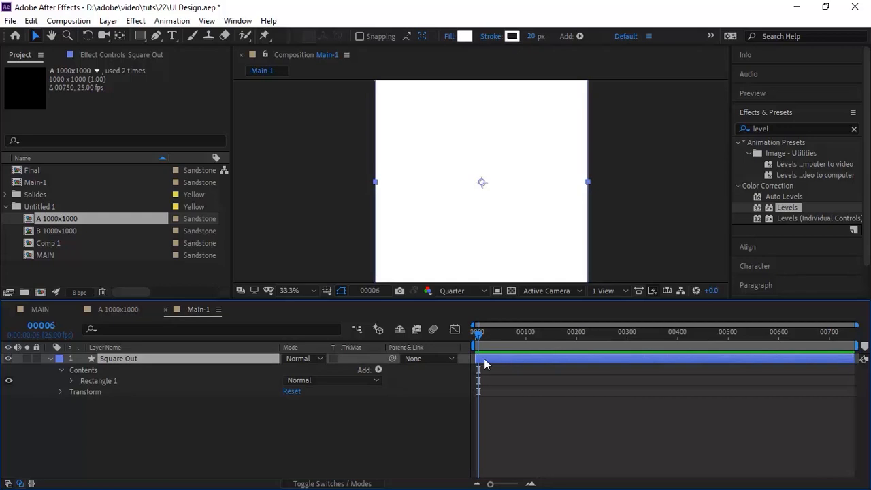
left_click_drag(491, 483, 507, 484)
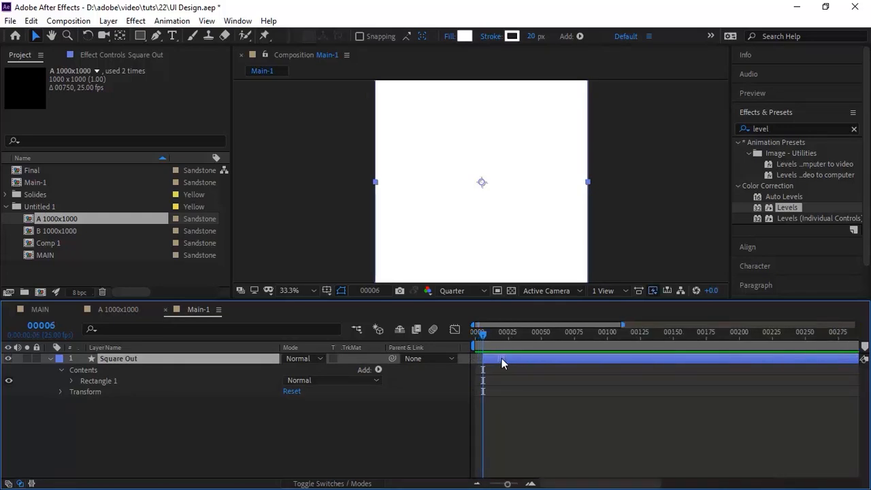
Set the Main-1 composition's duration to 250 frames and end the Square Out layer at frame 25.
left_click(507, 336)
left_click_drag(506, 483, 517, 483)
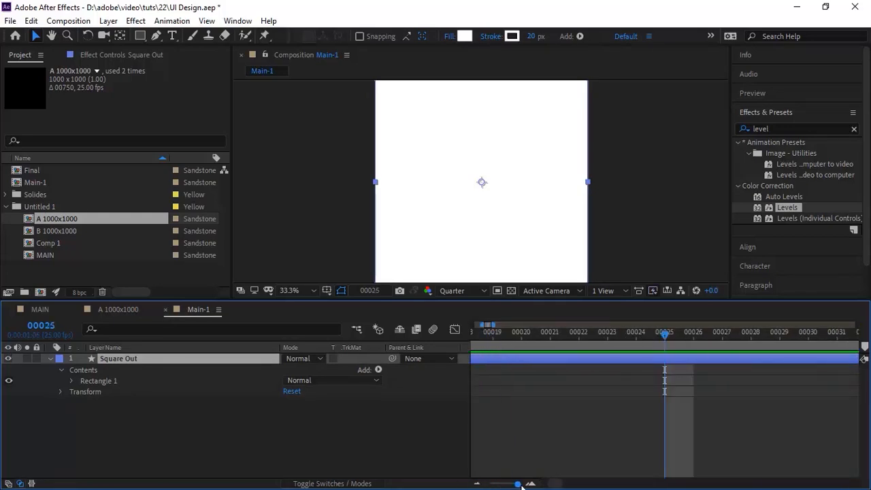
left_click(68, 20)
left_click(139, 55)
double_click(356, 265)
type("250")
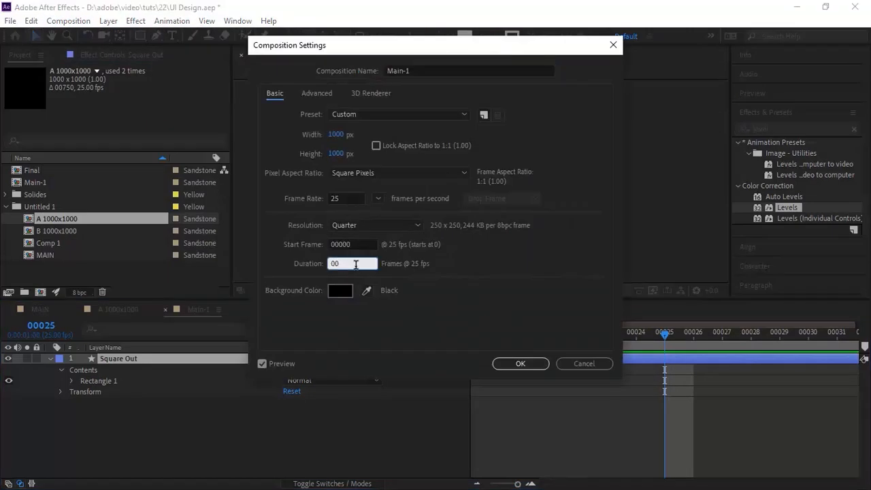
key("Return")
left_click_drag(517, 484, 490, 484)
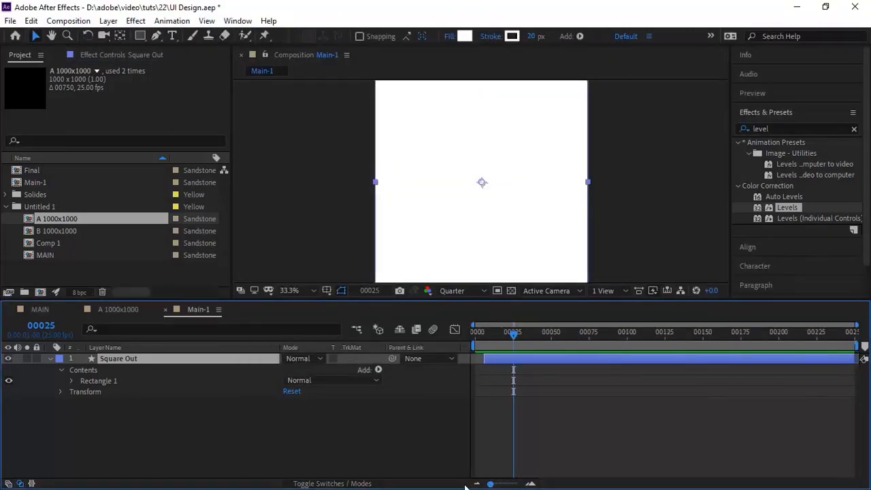
left_click_drag(853, 357, 483, 333)
Delete the fill from Rectangle 1 of the Square Out layer.
left_click(133, 387)
left_click(72, 380)
left_click(82, 391)
left_click(101, 413)
key("Delete")
key("comma")
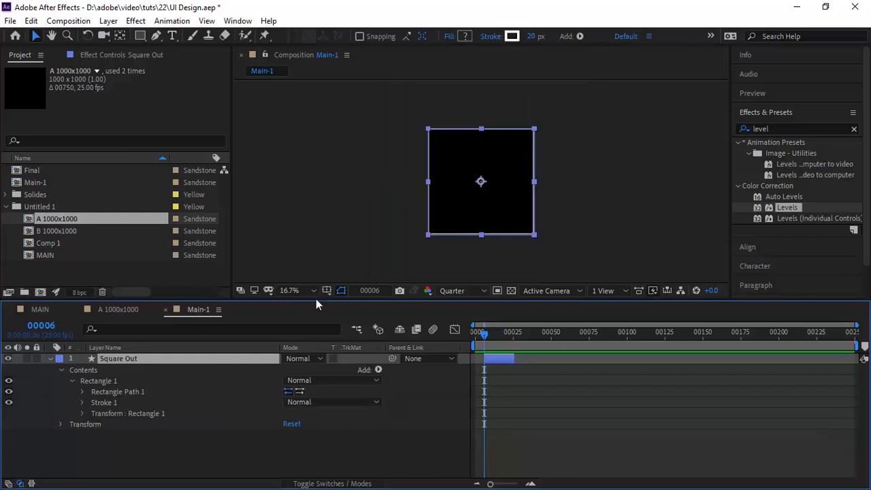
Keyframe the rectangle path's Size at frame 6 with a value of 0, 0.
left_click(161, 438)
left_click(82, 391)
left_click(104, 402)
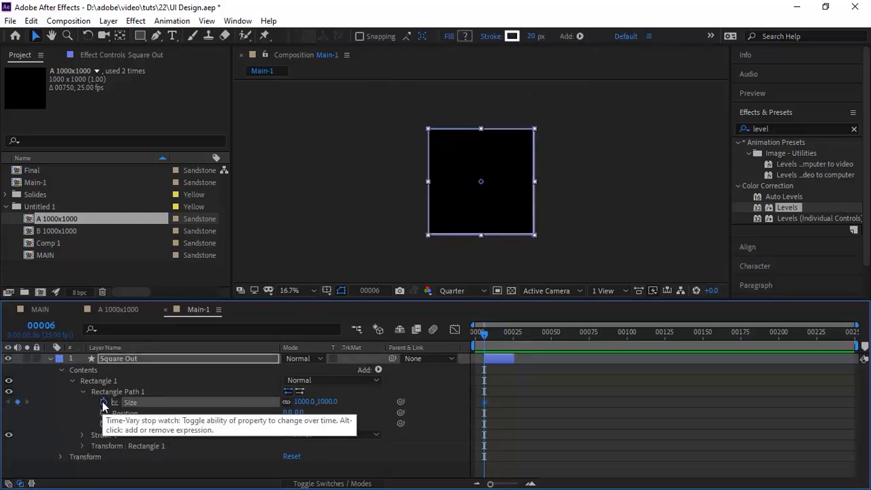
left_click(309, 401)
type("0")
key("Return")
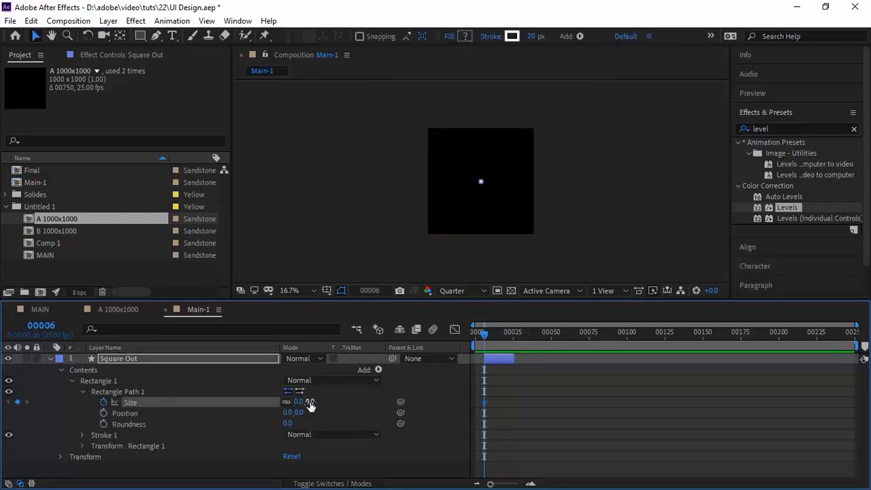
Set the rectangle path's Size to 200, 200 at frame 24 and the preview resolution to Full.
left_click(42, 327)
type("24")
key("Return")
left_click_drag(297, 406, 326, 405)
left_click(463, 290)
left_click(457, 319)
left_click(443, 364)
Apply Easy Ease to the Size keyframe at frame 24.
left_click(511, 401)
right_click(510, 400)
mouse_move(565, 391)
left_click(682, 309)
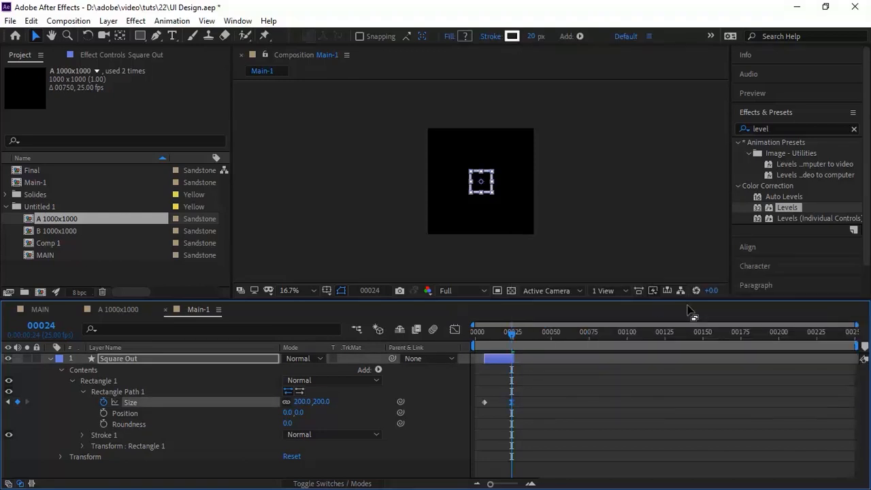
Raise the incoming velocity influence of the Size keyframe at frame 24 and preview the square's growth.
right_click(512, 402)
left_click(544, 381)
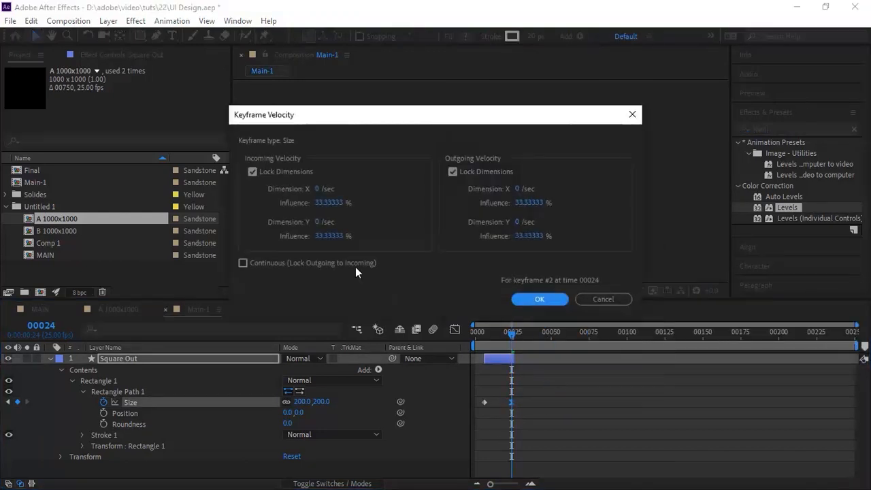
left_click(325, 203)
type("10")
key("Return")
left_click(485, 332)
key("space")
left_click(494, 339)
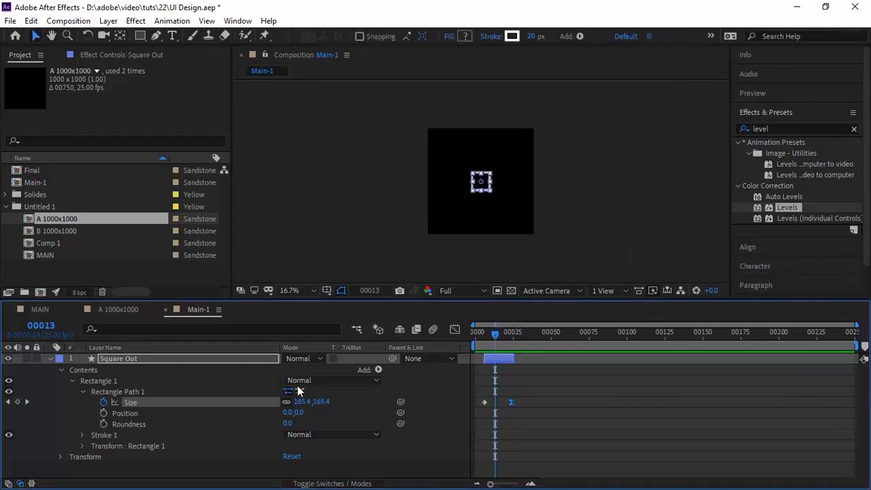
Set the Square Out layer's blending mode to Add and make it a 3D layer.
left_click(310, 363)
left_click(364, 210)
left_click(363, 480)
left_click(353, 357)
left_click(323, 483)
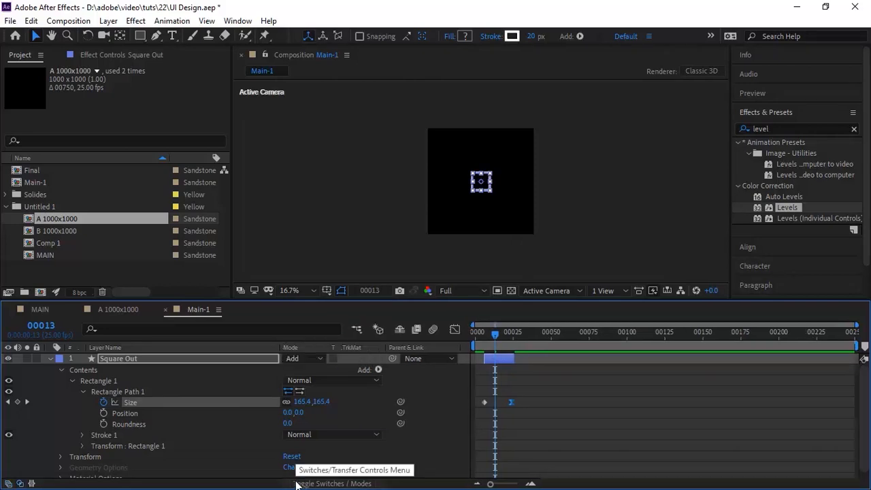
Try to start the Color animation of Stroke 1 at frame 6.
left_click(84, 393)
left_click(82, 404)
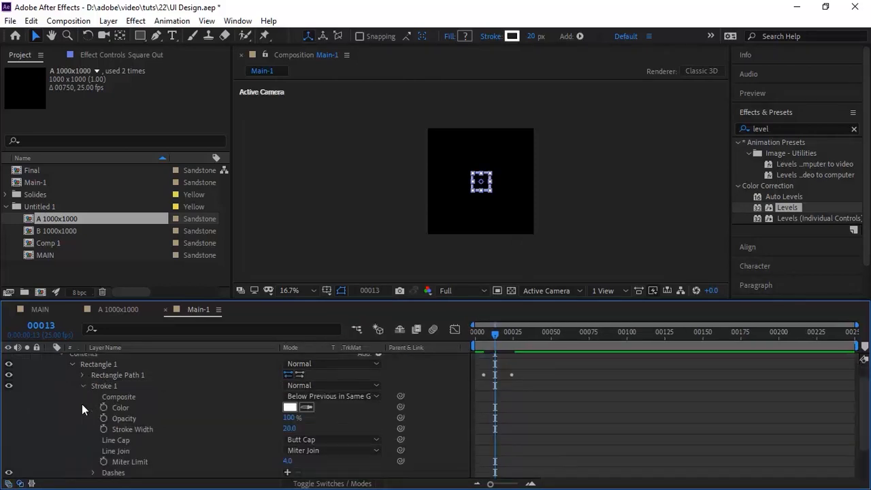
left_click(41, 325)
type("6")
key("Return")
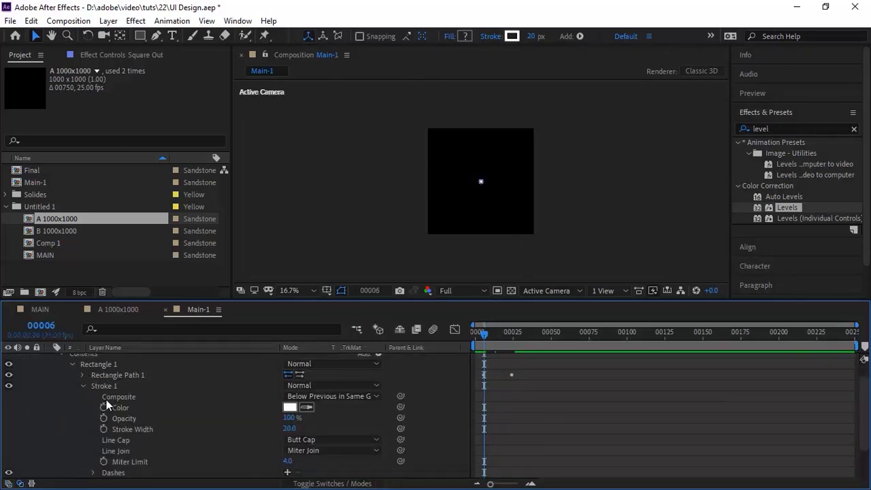
left_click(103, 407)
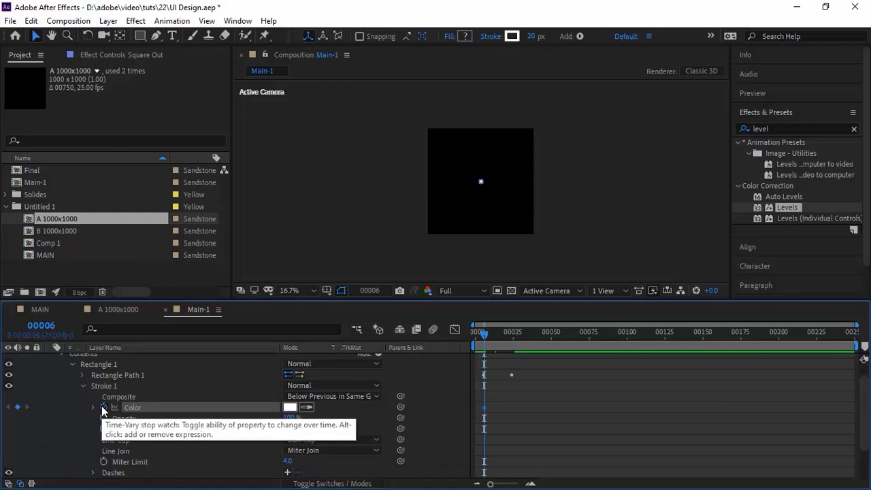
Start the Color animation of Stroke 1 with white at frame 8 and set it to grey 666666 at frame 11.
left_click(41, 325)
type("8")
key("Return")
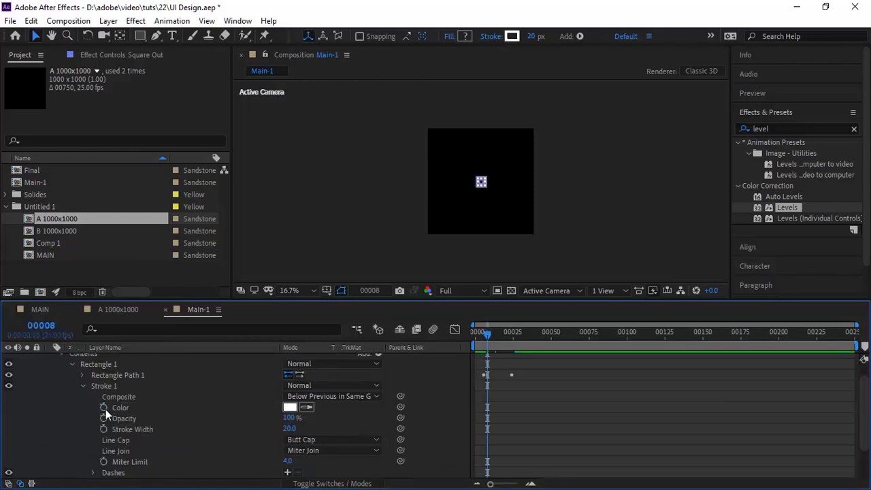
key("Page_Down")
key("Page_Down")
key("Page_Down")
left_click(292, 407)
type("0")
key("Return")
Set the stroke color to a dark grey at frame 12.
key("Page_Down")
left_click(291, 407)
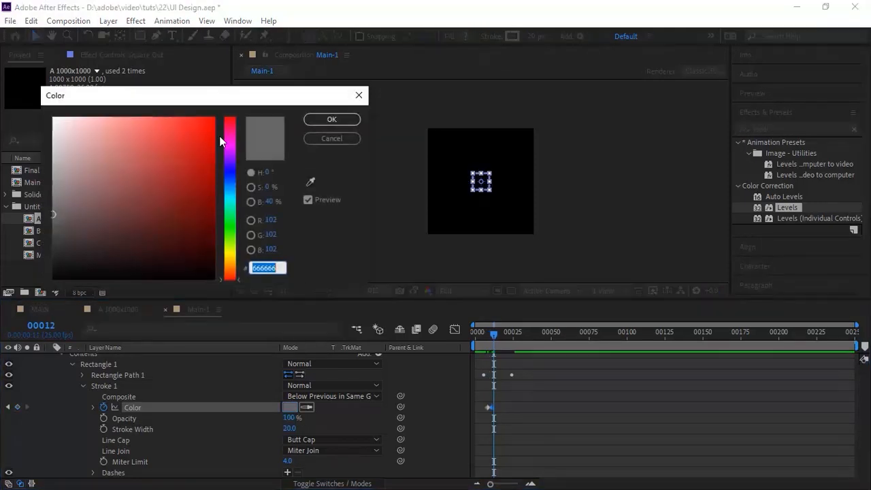
type("26")
key("Return")
Set the stroke color's brightness to 75% at frame 14.
key("Page_Down")
key("Page_Down")
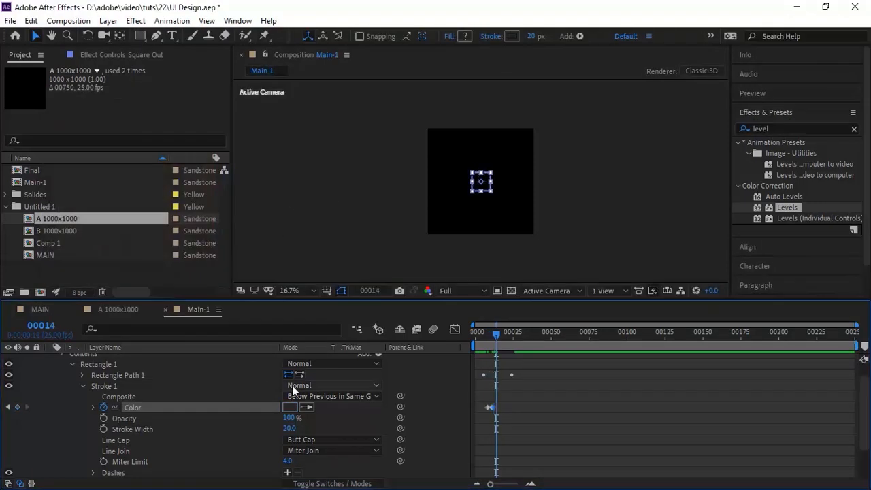
left_click(289, 408)
left_click(266, 202)
type("75")
key("Return")
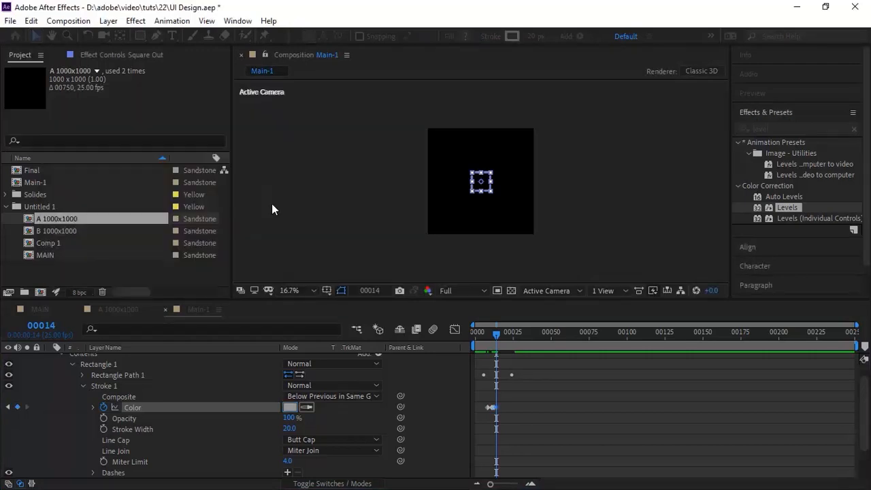
Set the stroke color's brightness to 15% at frame 16.
key("Page_Down")
key("Page_Down")
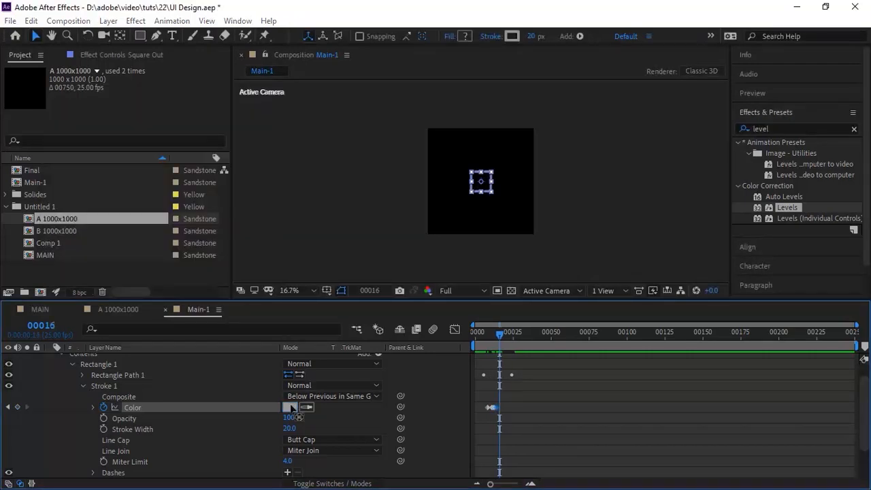
left_click(290, 406)
left_click(267, 201)
type("15")
key("Return")
Set the stroke color's brightness to 40% at frame 17.
key("Page_Down")
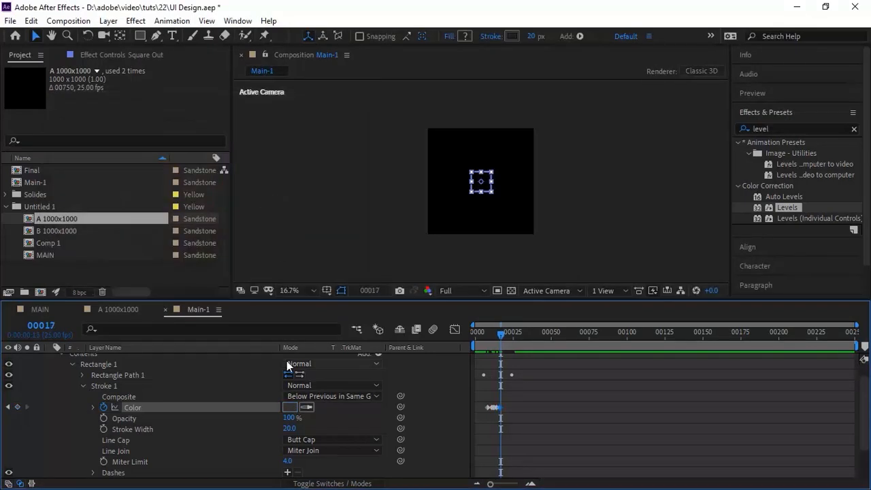
left_click(290, 406)
left_click(271, 200)
type("40")
key("Return")
Set the stroke color to black at frame 19 and preview the flickering square.
key("Page_Down")
key("Page_Down")
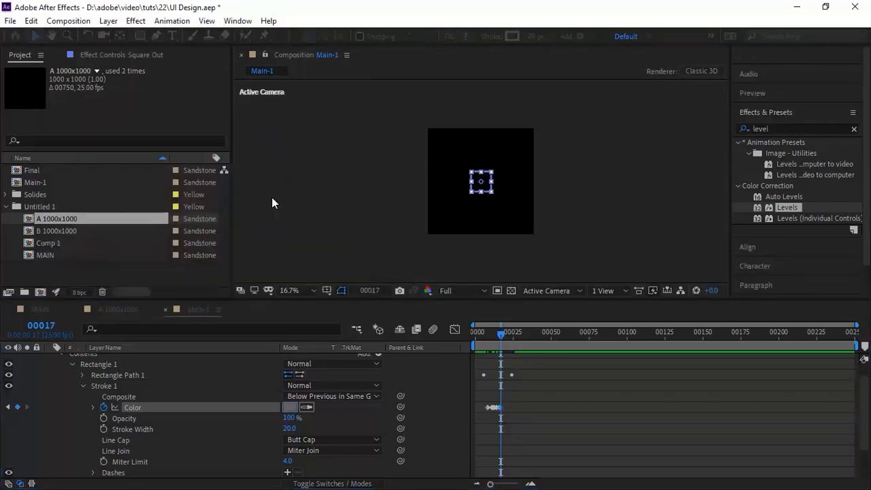
left_click(291, 406)
key("Return")
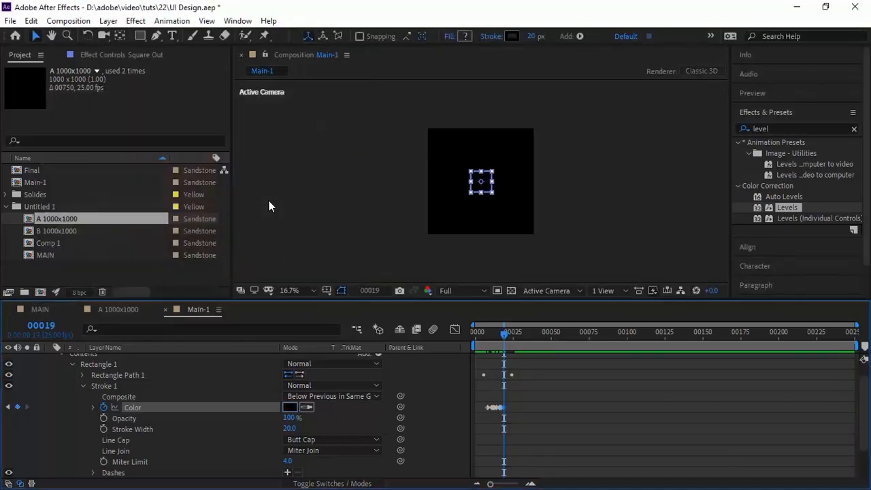
mouse_move(476, 332)
left_mouse_down()
mouse_move(490, 333)
mouse_move(481, 332)
left_mouse_up()
key("space")
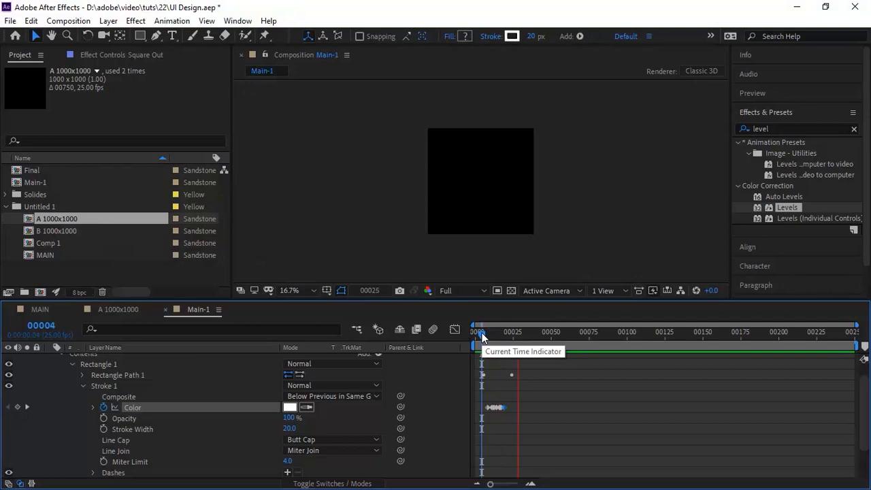
key("space")
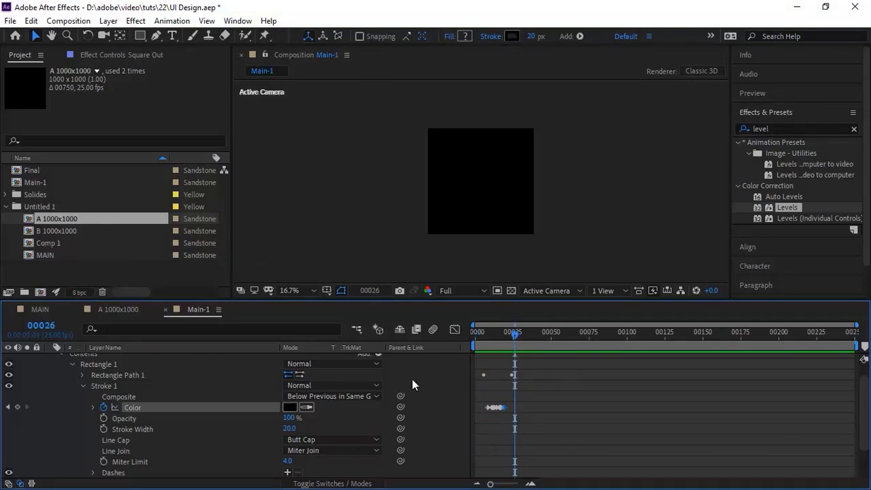
Add a Stroke Width keyframe to Stroke 1 at frame 8.
left_click(41, 325)
type("8")
key("Return")
left_click(103, 428)
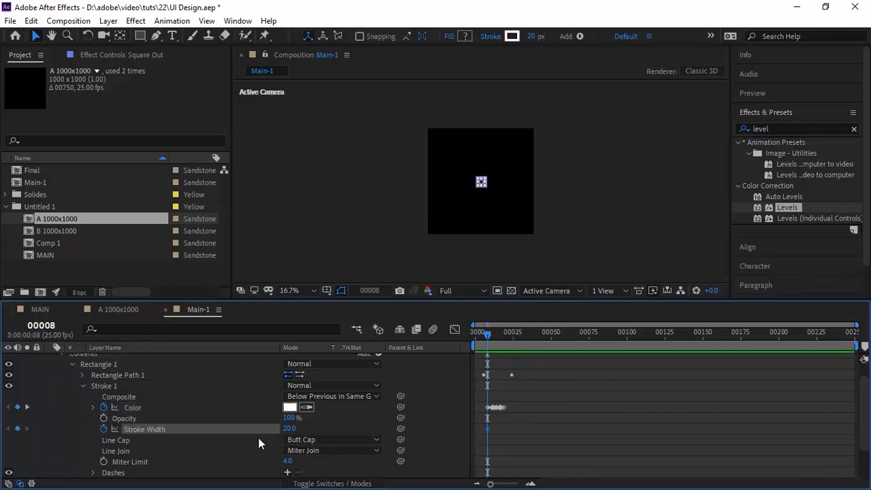
Set the Stroke Width of Stroke 1 to 3 at frame 19.
left_click(42, 326)
type("19")
key("Return")
left_click(289, 429)
type("3")
key("Return")
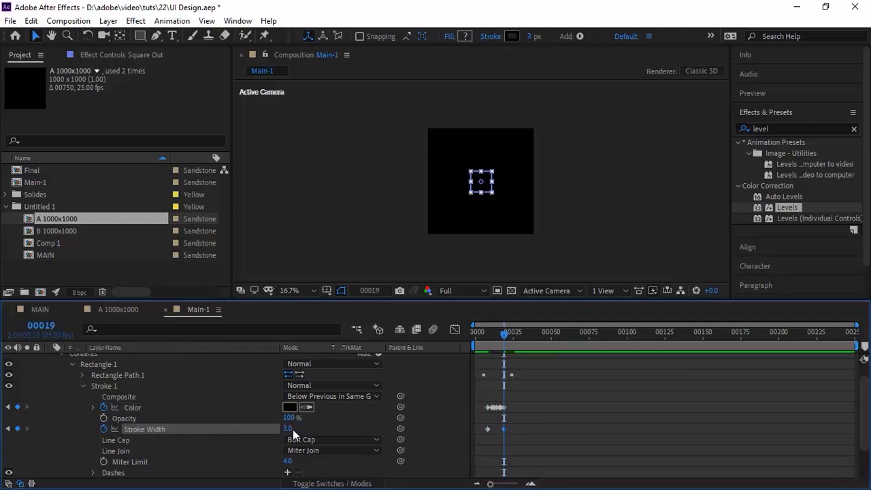
Ease the Stroke Width keyframe at frame 19 through its Keyframe Velocity settings.
right_click(502, 428)
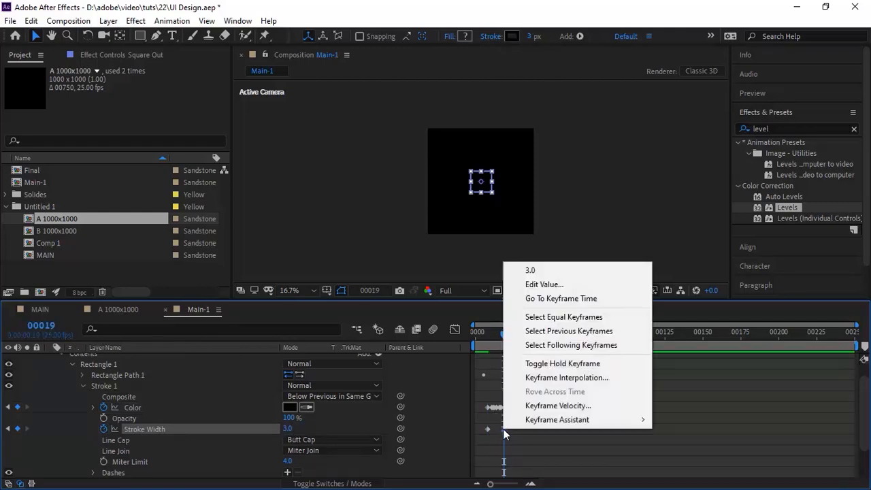
left_click(545, 404)
key("Return")
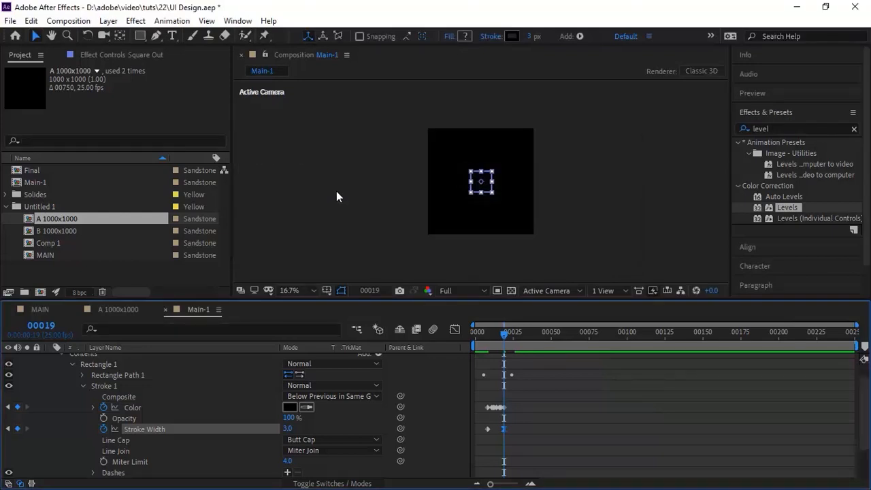
In Transform: Rectangle 1 of Square Out, add a Scale keyframe at frame 9 and set it to 50%.
left_click(83, 385)
left_click(82, 410)
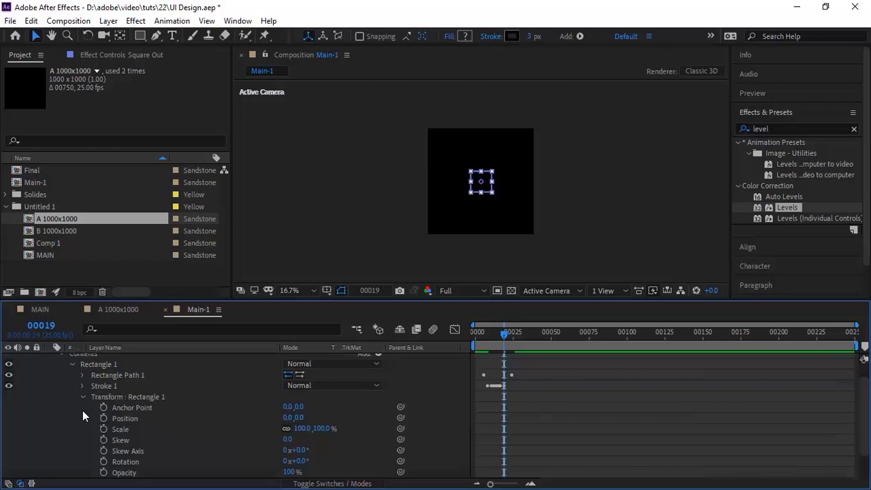
left_click(43, 326)
type("9")
key("Return")
left_click(103, 428)
left_click(300, 428)
type("50")
key("Return")
Set the Scale of Transform: Rectangle 1 to 100% at frame 24.
left_click(41, 326)
type("24")
key("Return")
left_click(300, 428)
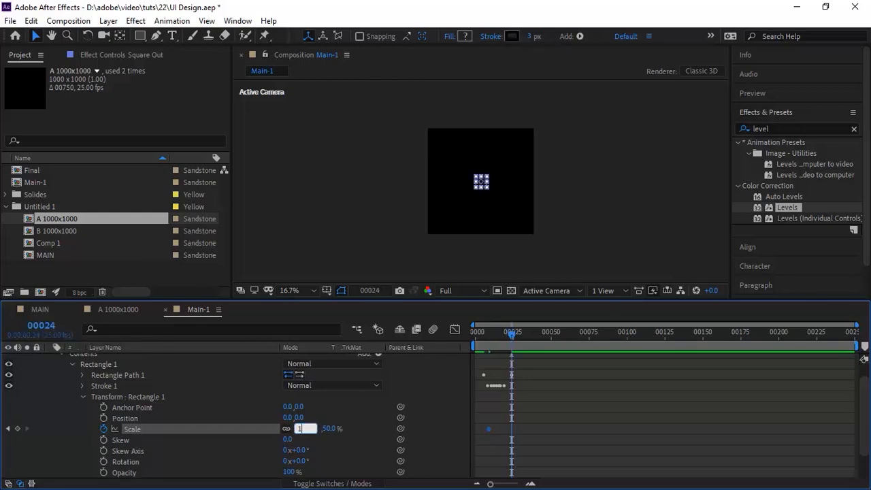
key("Return")
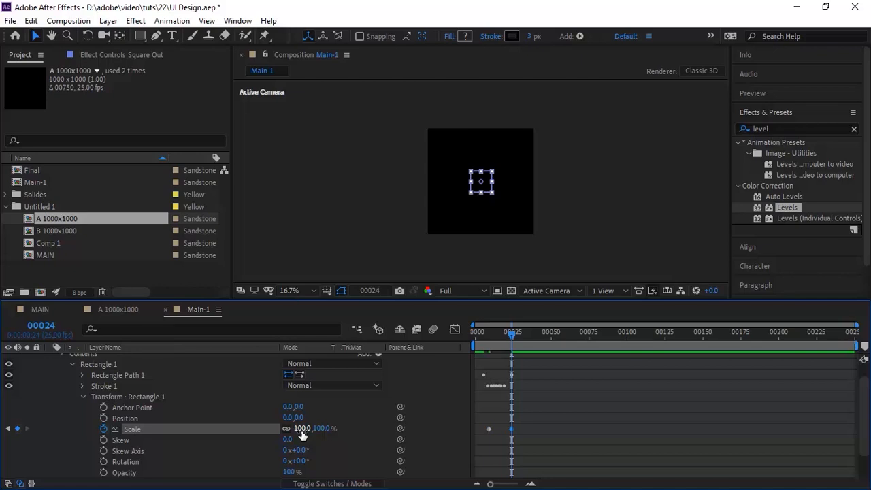
In the Square Out layer's own transform, set the Z position to -30 and the Scale to 110%.
left_click(83, 398)
left_click(61, 424)
left_click(330, 406)
type("-30")
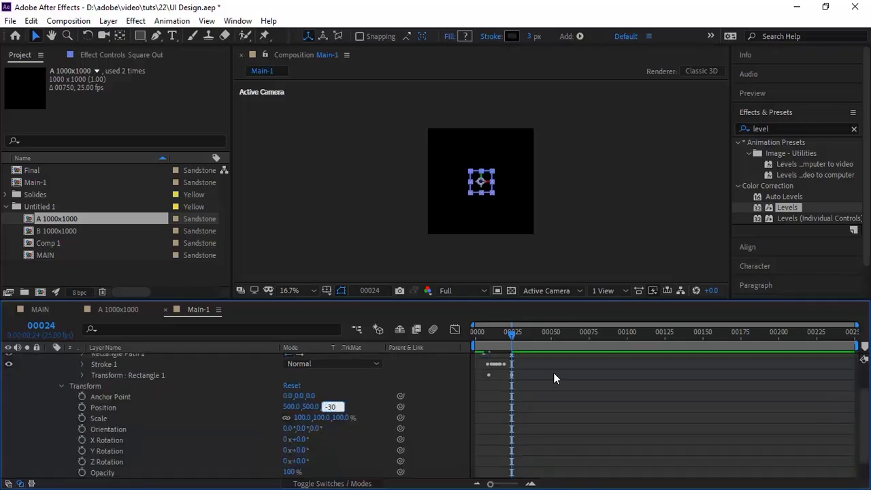
key("Return")
left_click(302, 416)
type("110")
key("Return")
Preview the square animation at 100% zoom and step through it frame by frame.
left_click(411, 366)
left_click(490, 336)
left_click(436, 392)
left_click_drag(489, 336, 484, 336)
key("space")
key("space")
key("slash")
key("space")
key("space")
key("space")
key("Page_Up")
key("Page_Up")
key("Page_Up")
key("Page_Up")
key("Page_Up")
key("Page_Down")
key("Page_Down")
key("Page_Down")
key("Page_Down")
key("Page_Down")
key("Page_Down")
key("Page_Down")
key("Page_Down")
key("Page_Down")
key("Page_Down")
key("Page_Down")
key("Page_Down")
key("Page_Down")
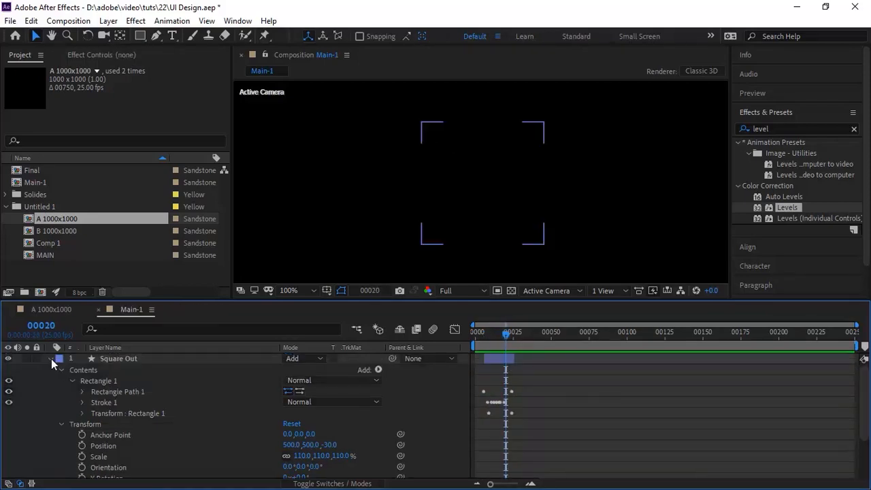
Collapse the Square Out layer and duplicate it.
left_click(51, 358)
left_click(143, 361)
key("ctrl+d")
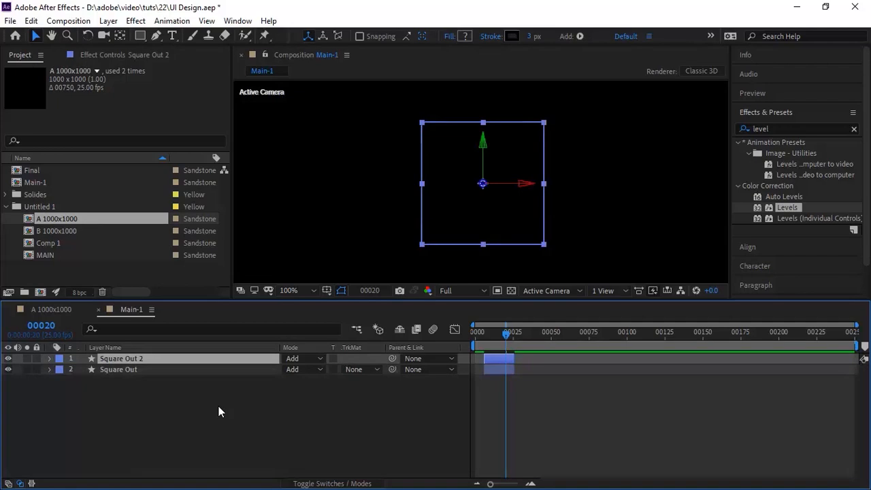
Make the Square Out 2 layer start at frame 7 and extend its end to about frame 40.
left_click(491, 332)
key("Page_Up")
key("Page_Up")
key("Page_Up")
key("Page_Up")
key("Page_Up")
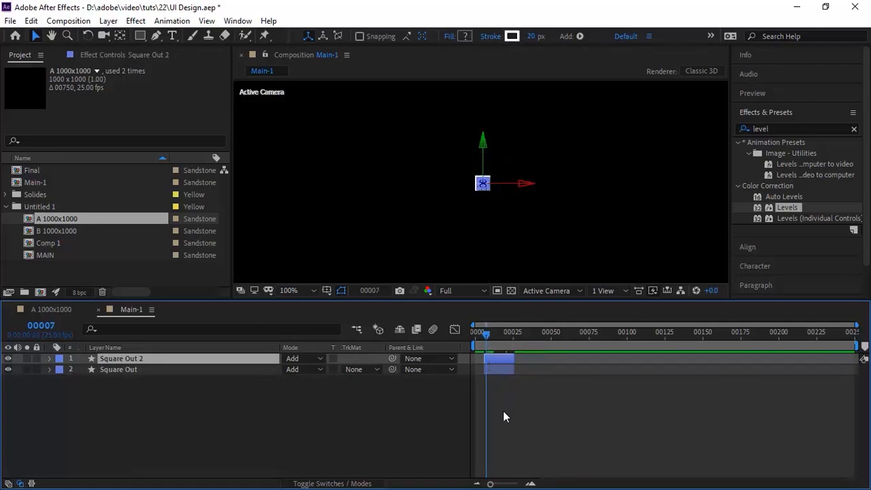
left_click_drag(490, 485, 505, 484)
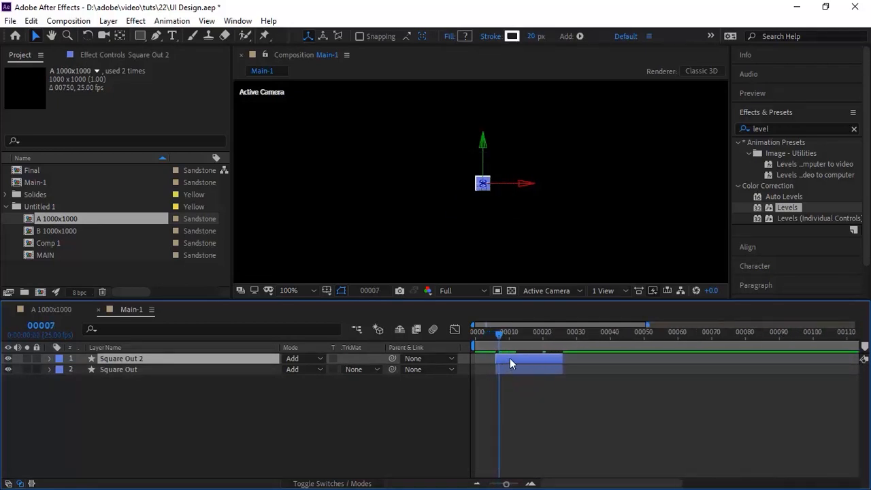
left_click_drag(564, 358, 610, 358)
left_click(567, 336)
left_click_drag(568, 336, 542, 336)
Set the Size of Rectangle Path 1 in Square Out 2 to 34 at its first keyframe, frame 7.
left_click(50, 358)
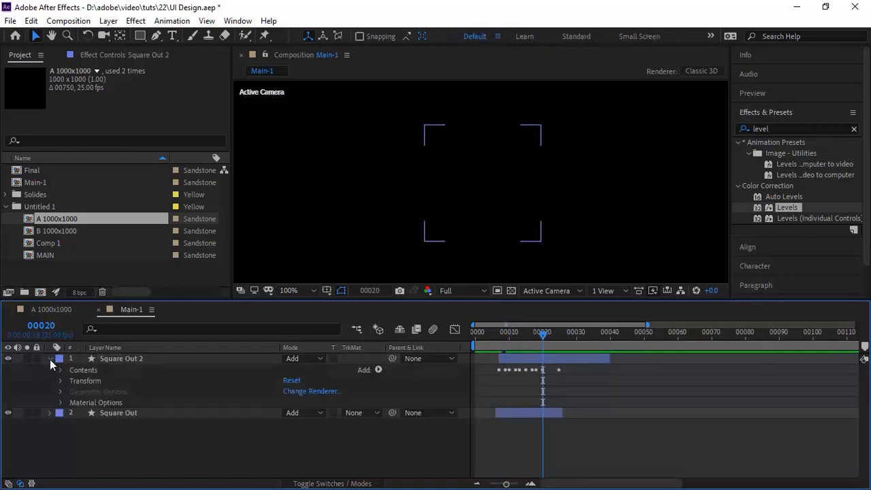
left_click(60, 370)
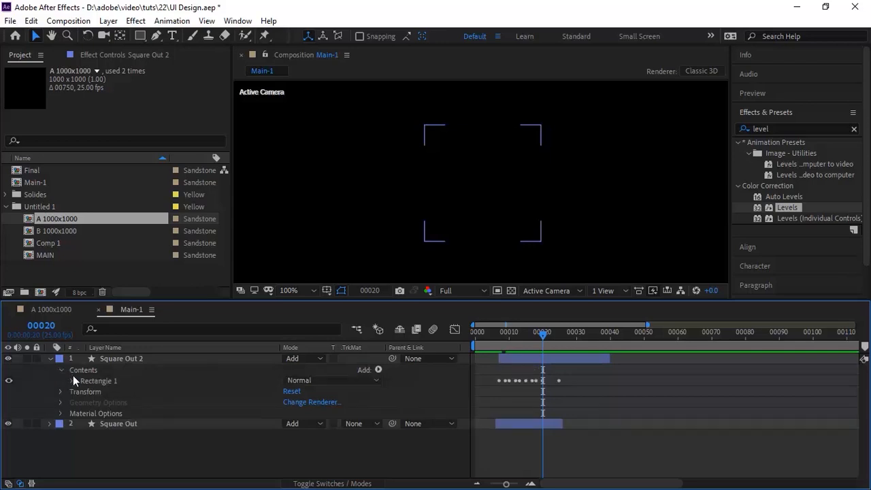
left_click(72, 380)
left_click(83, 391)
left_click(8, 402)
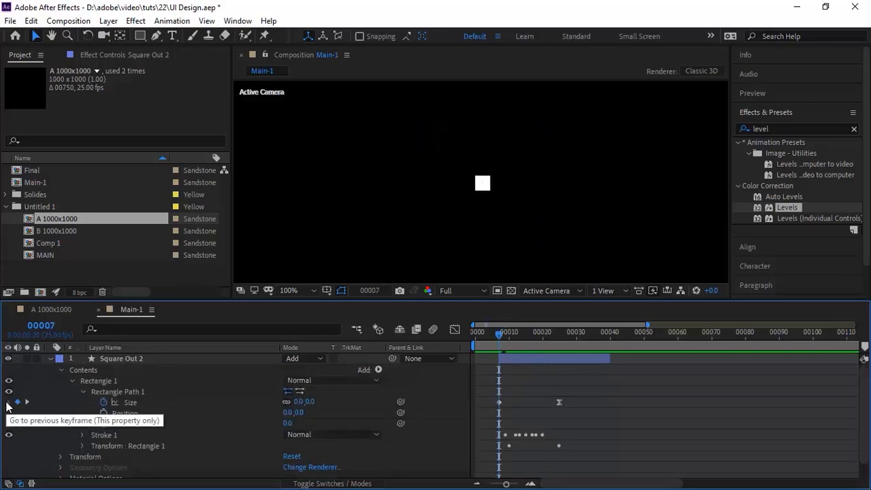
left_click(300, 401)
type("34")
key("Return")
Move the last Size keyframe of Rectangle Path 1 in Square Out 2 to frame 34.
left_click(41, 325)
type("34")
key("Return")
left_click_drag(557, 402, 588, 402)
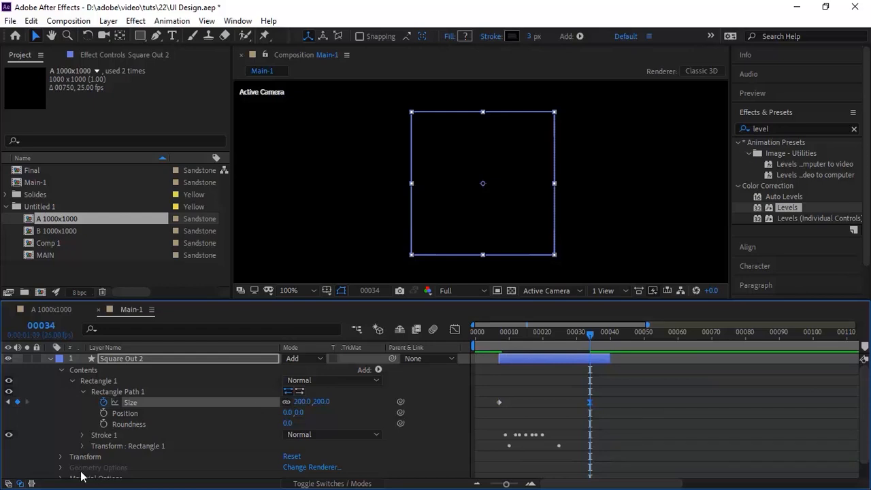
Shift all Stroke 1 Color keyframes of Square Out 2 one frame later, starting at frame 10.
left_click(83, 391)
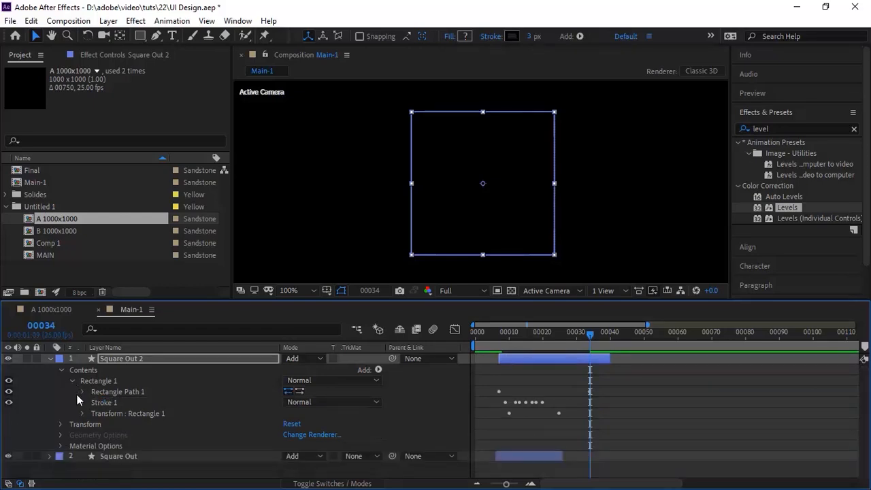
left_click(82, 402)
scroll(82, 402, "down", 1)
left_click(8, 408)
left_click(8, 409)
left_click(8, 408)
left_click(8, 408)
left_click(8, 408)
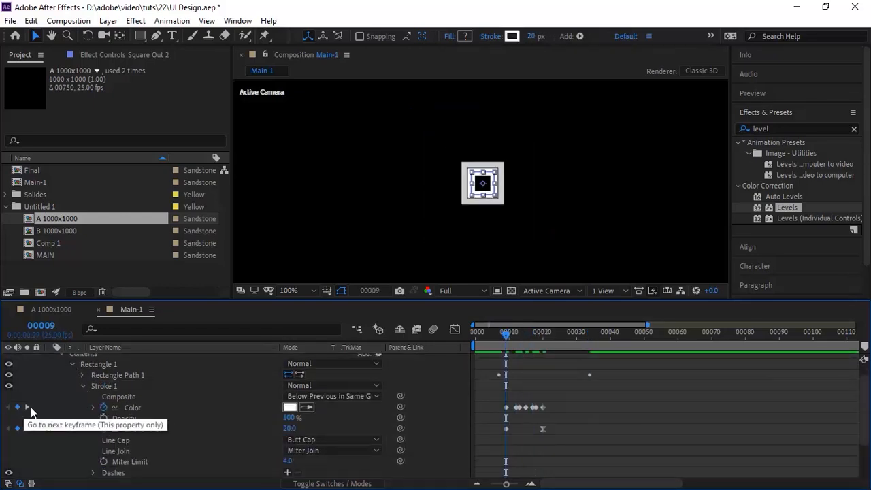
left_click_drag(562, 420, 508, 407)
key("Page_Down")
left_click(30, 406)
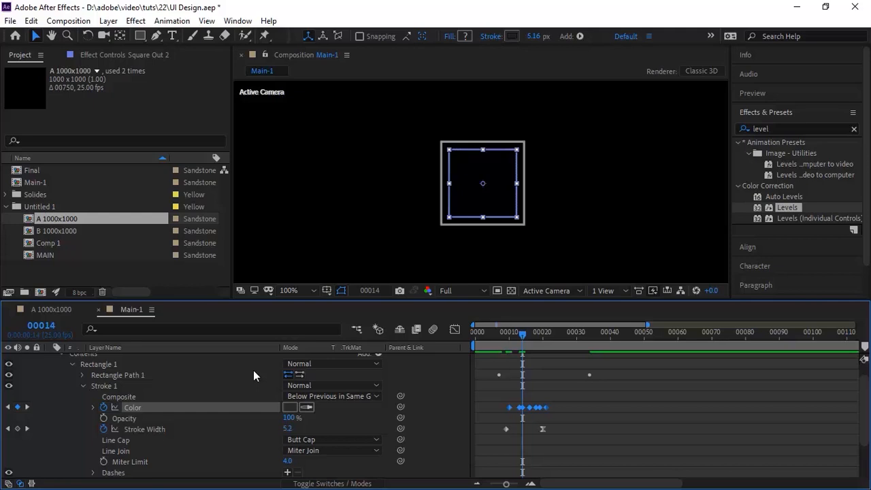
Shift every Color keyframe after the first two frames earlier, so that the second sits at frame 11.
left_click(7, 407)
left_click_drag(567, 400, 514, 406)
key("Page_Up")
key("Page_Up")
key("Page_Down")
key("Page_Down")
Shift the Color keyframes from frame 14 onward one frame later, starting at frame 15.
left_click_drag(573, 411, 521, 421)
key("Page_Down")
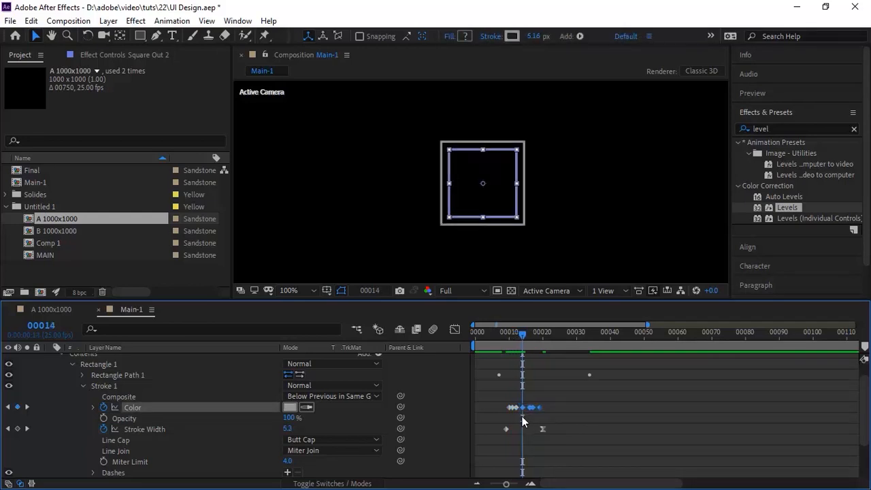
left_click(8, 407)
left_click(8, 406)
left_click(27, 407)
left_click(28, 406)
key("Page_Down")
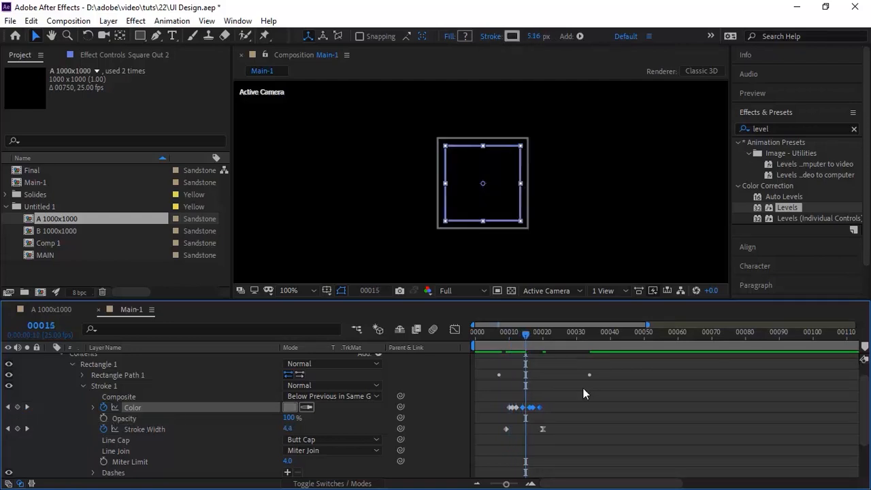
left_click(524, 408)
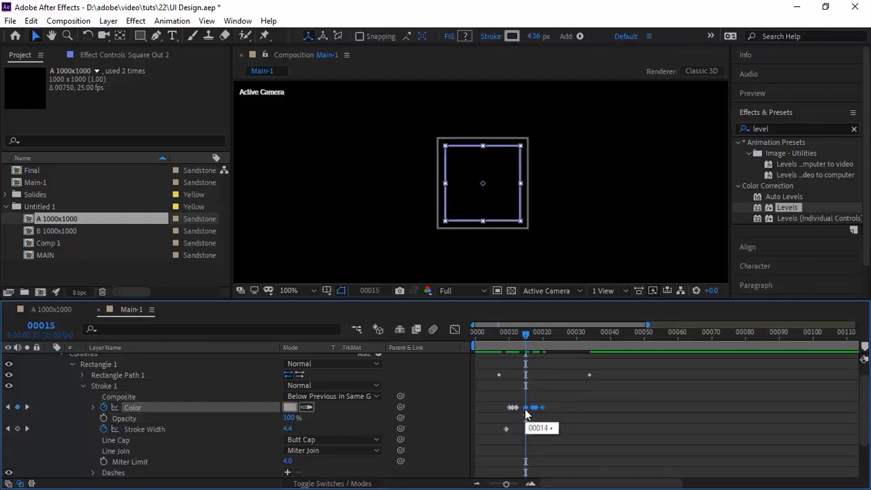
Delete the Color and Stroke Width keyframes at frame 20 and preview the animation.
left_click(27, 407)
left_click(28, 407)
left_click(27, 407)
mouse_move(586, 390)
left_mouse_down()
mouse_move(513, 432)
mouse_move(542, 434)
left_mouse_up()
left_click_drag(510, 332, 495, 338)
key("space")
key("space")
left_click(561, 394)
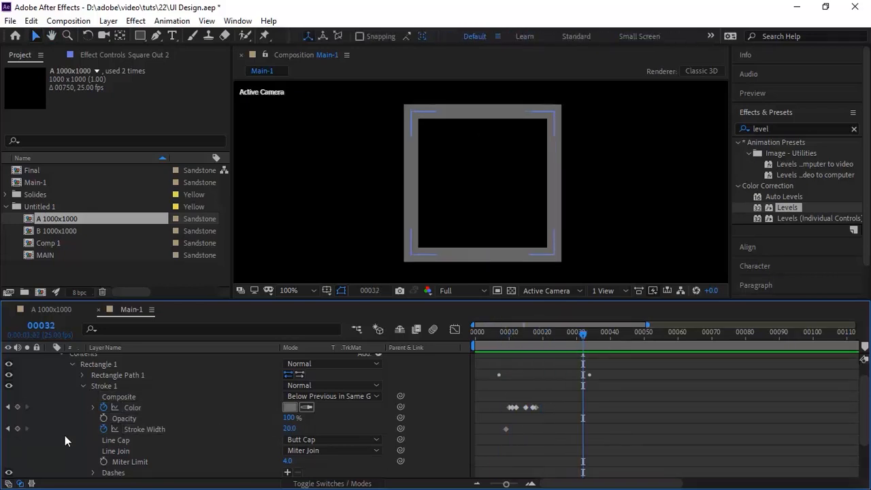
Move the remaining Stroke Width keyframe of Square Out 2 to frame 10 and set it to 5.
left_click(9, 428)
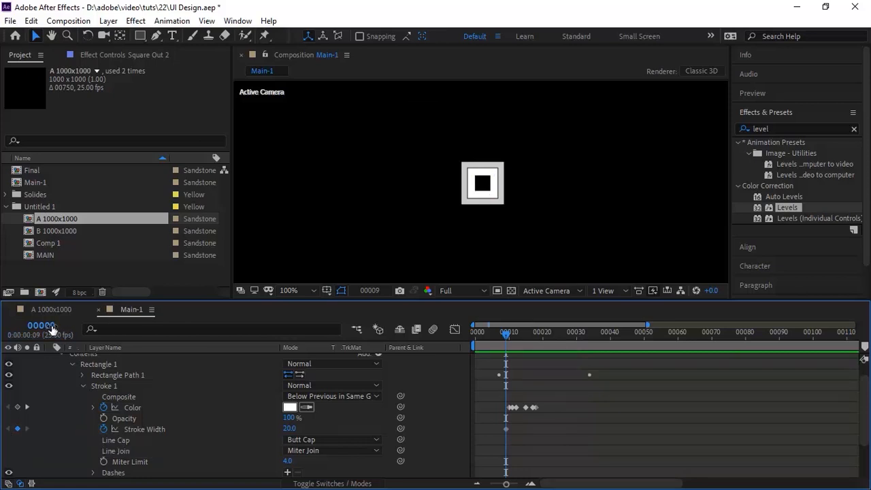
left_click_drag(49, 326, 51, 327)
left_click(289, 427)
left_click(506, 429)
left_click(289, 427)
type("5")
key("Return")
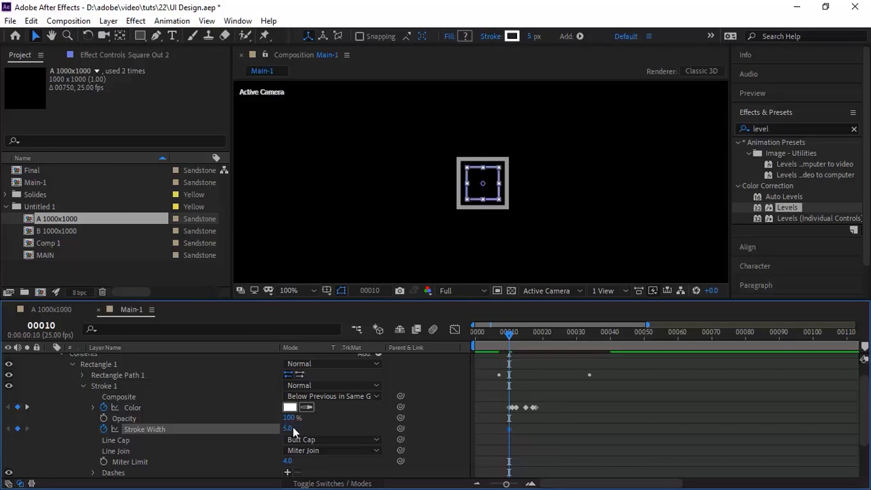
Set the Stroke Width of Square Out 2 to 3 at frame 27.
left_click(42, 326)
type("27")
key("Return")
left_click(289, 428)
type("3")
key("Return")
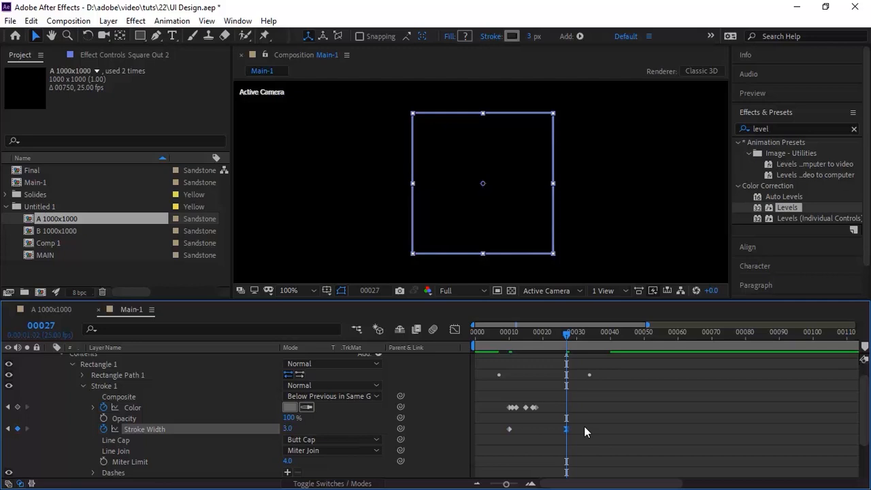
Ease the Stroke Width keyframe at frame 27 through Keyframe Velocity, entering an influence of 100%.
right_click(566, 427)
left_click(598, 402)
left_click(323, 189)
type("100")
key("Return")
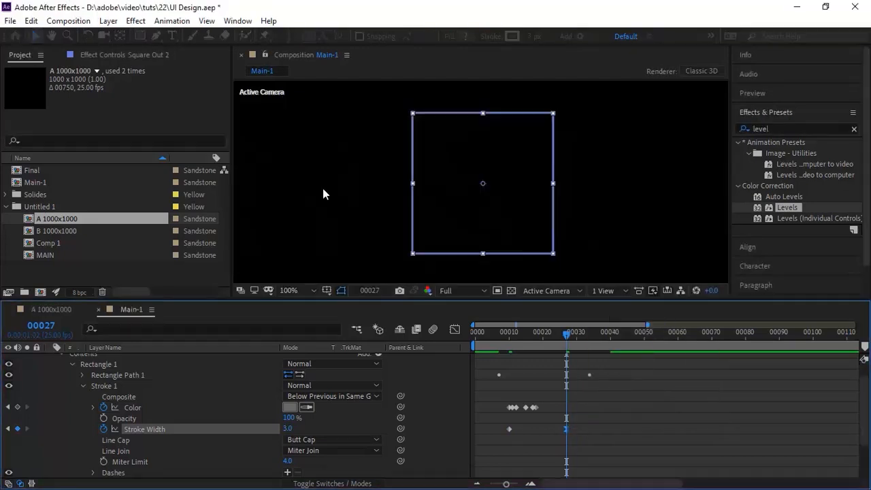
In the Square Out 2 layer's own transform, set the Z position to 5 and the Scale to 100%.
left_click(82, 385)
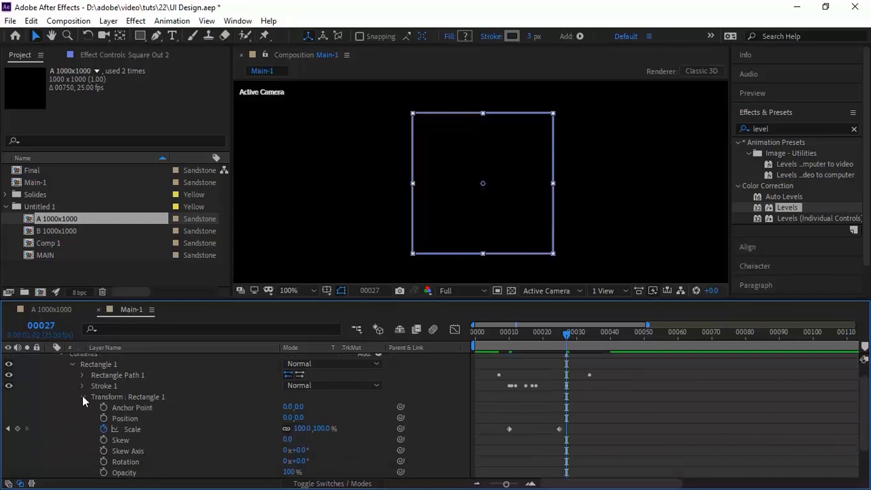
left_click(60, 423)
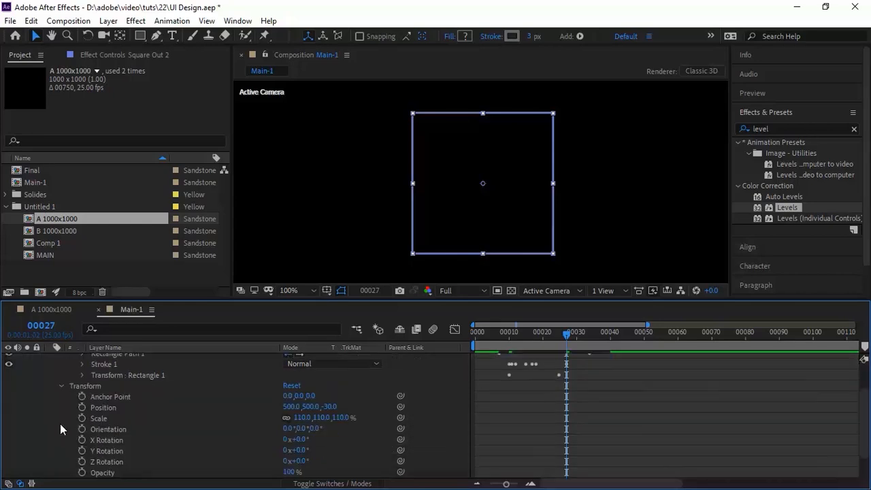
left_click(329, 406)
type("5")
key("Tab")
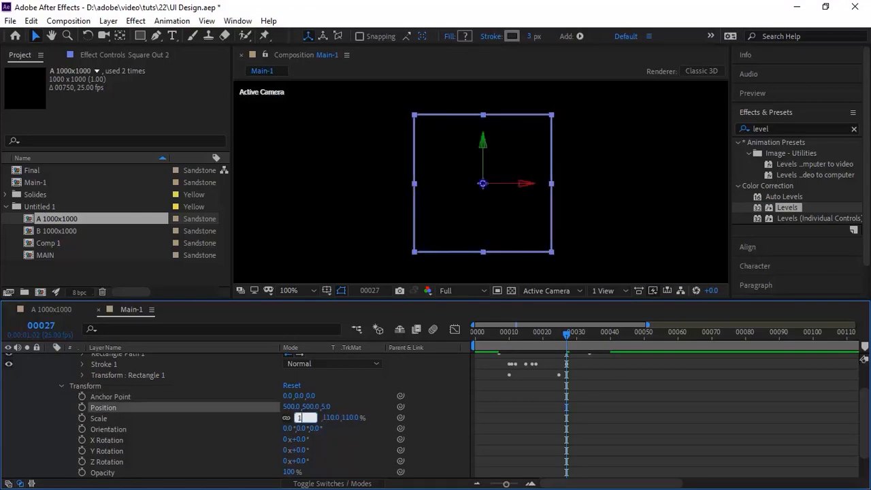
type("100")
key("Return")
Preview the two expanding squares from the first frame and save the project.
key("Home")
key("space")
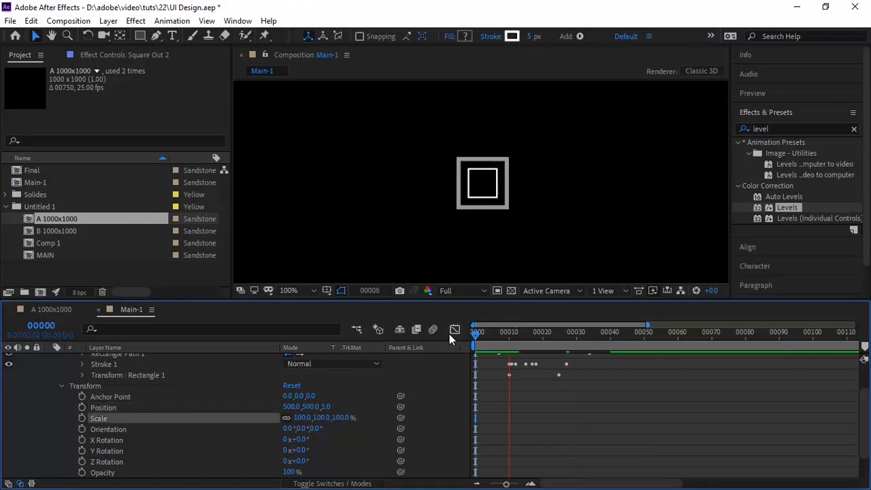
key("ctrl+s")
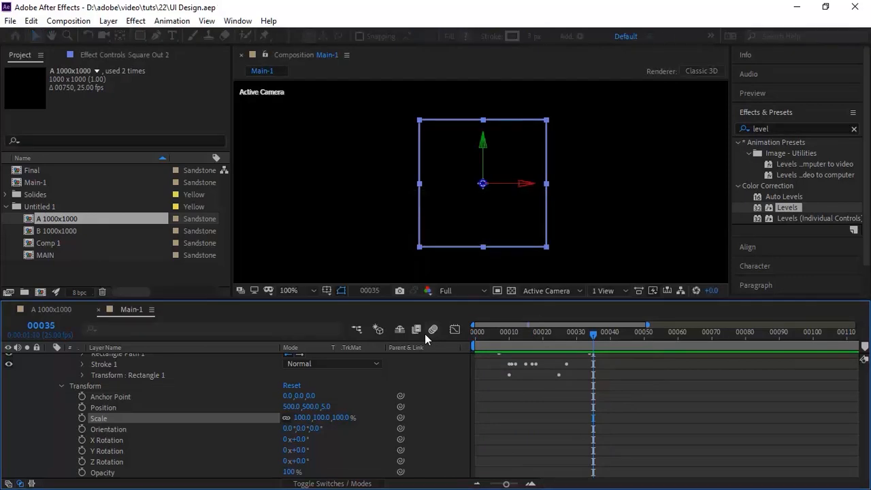
Collapse the Square Out 2 layer, duplicate it and rename the copy mask-1.
scroll(6, 401, "up", 2)
left_click(62, 423)
left_click(62, 370)
left_click(50, 359)
left_click(101, 425)
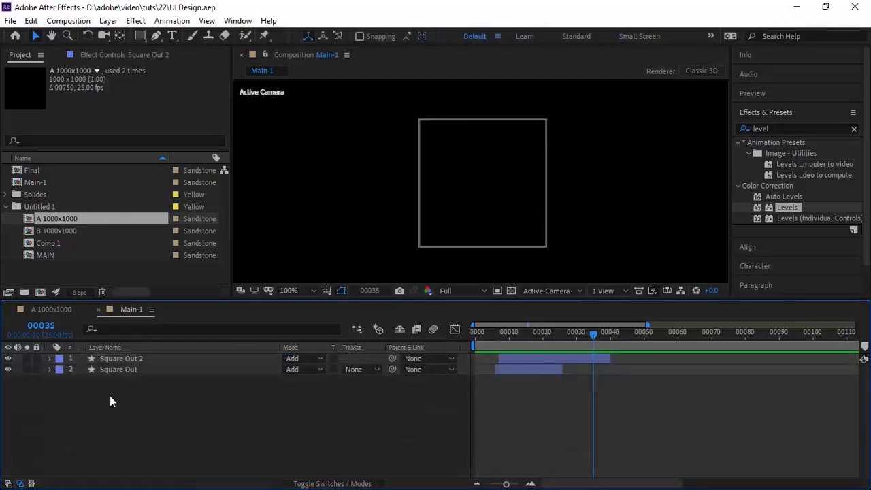
left_click(133, 358)
key("ctrl+d")
key("Return")
type("mask-1")
key("Return")
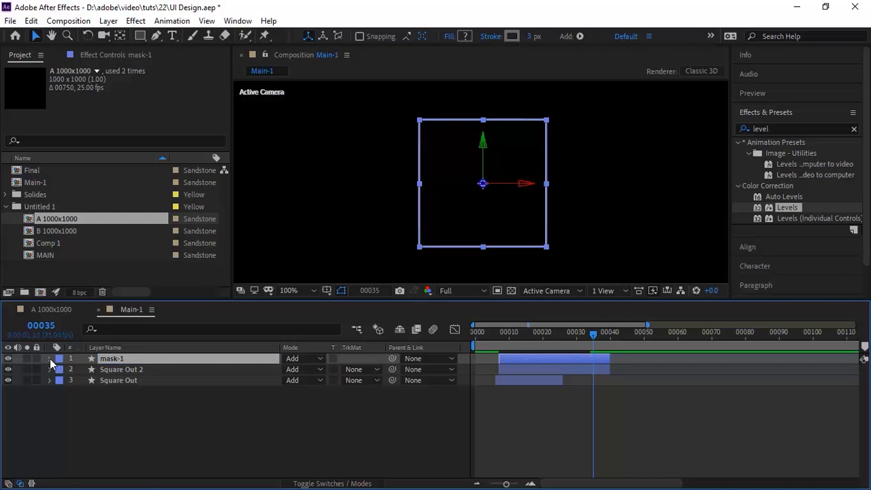
Replace the stroke of the mask-1 layer with a fill.
left_click(49, 359)
left_click(61, 370)
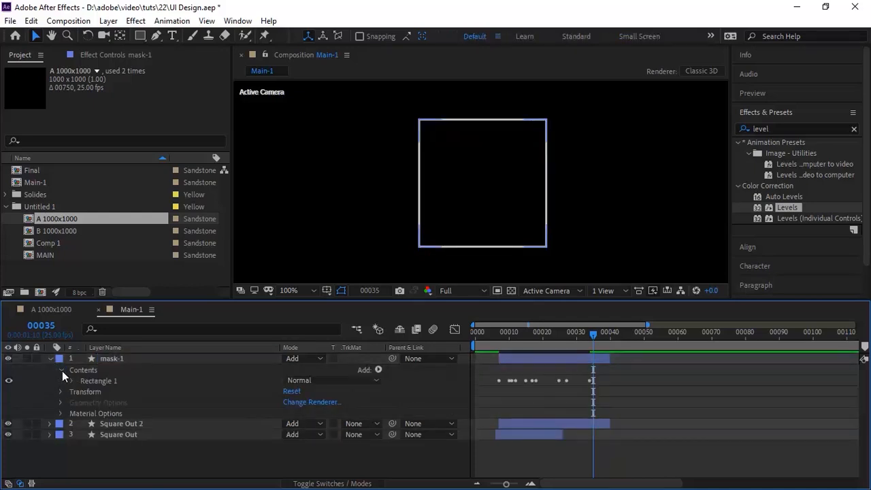
left_click(72, 380)
left_click(379, 370)
left_click(436, 169)
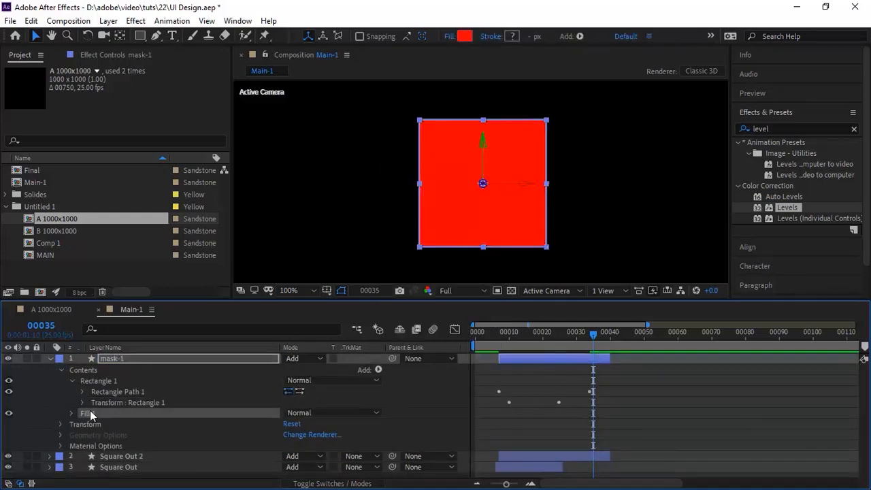
Move Fill 1 into the Rectangle 1 group of mask-1 and set its color to FFFFFF.
left_click(83, 402)
left_click(290, 434)
type("ffffff")
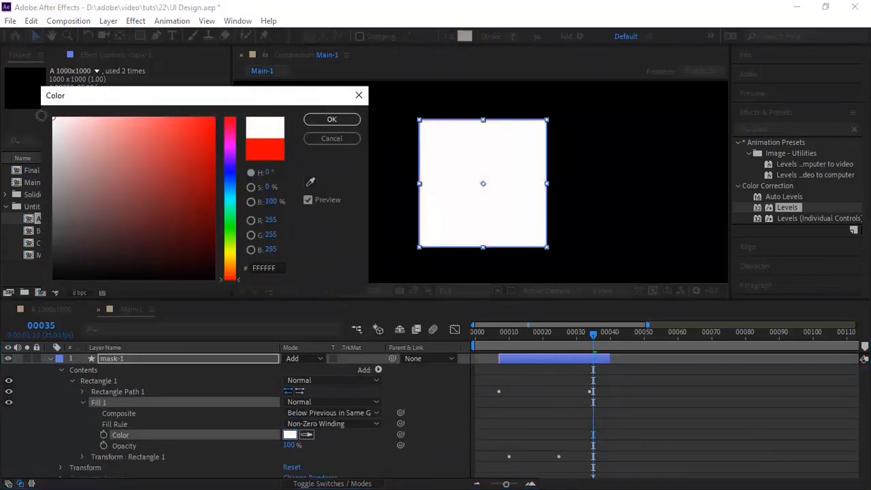
left_click(333, 119)
left_click(82, 402)
left_click(82, 392)
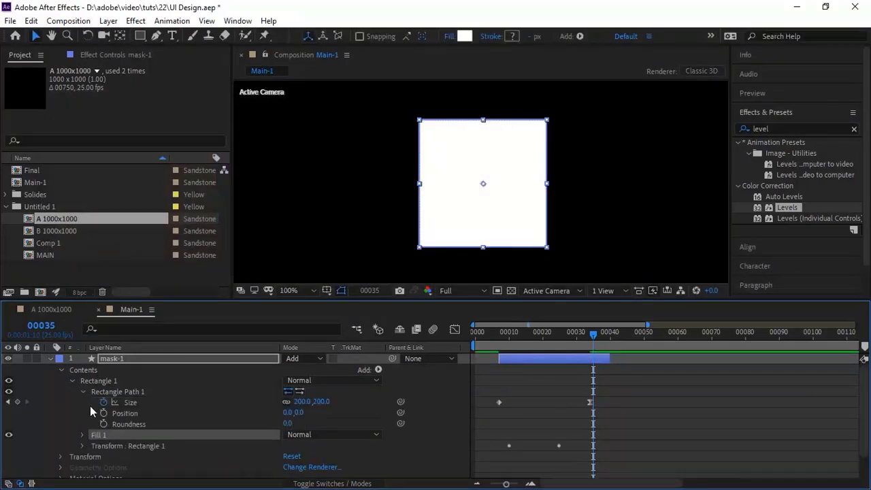
Remove the Size animation from Rectangle Path 1 in mask-1 and set its size to 147.
left_click(103, 402)
left_click(303, 403)
type("147")
key("Return")
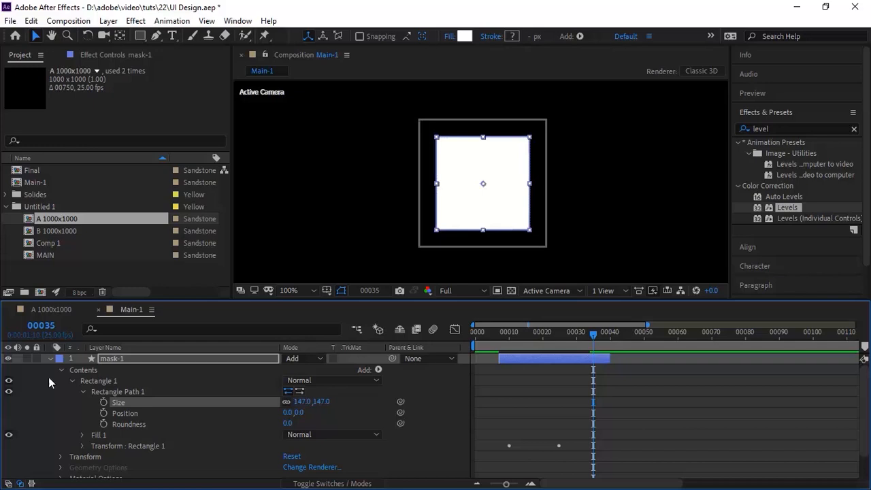
Move the first Scale keyframe of Rectangle 1 in mask-1 to frame 7 and set it to 29%.
left_click(83, 392)
left_click(83, 412)
left_click(83, 396)
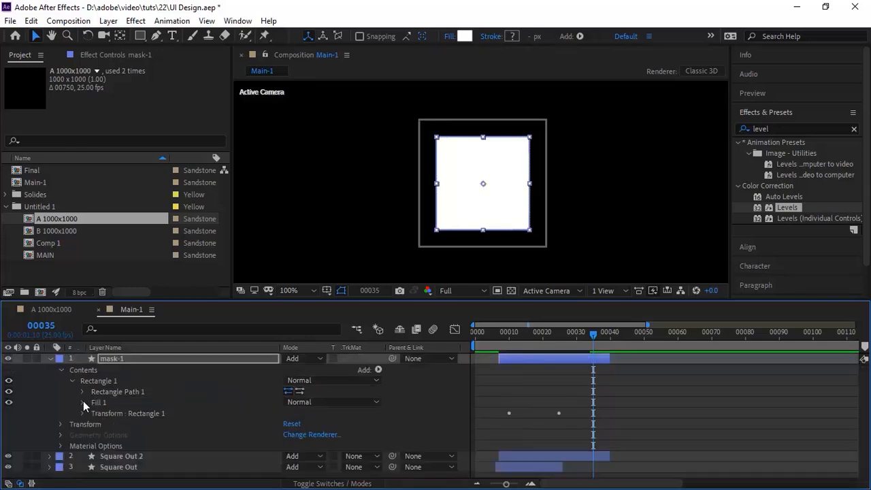
left_click(83, 396)
left_click(8, 429)
left_click(8, 429)
key("Page_Up")
key("Page_Up")
key("Page_Up")
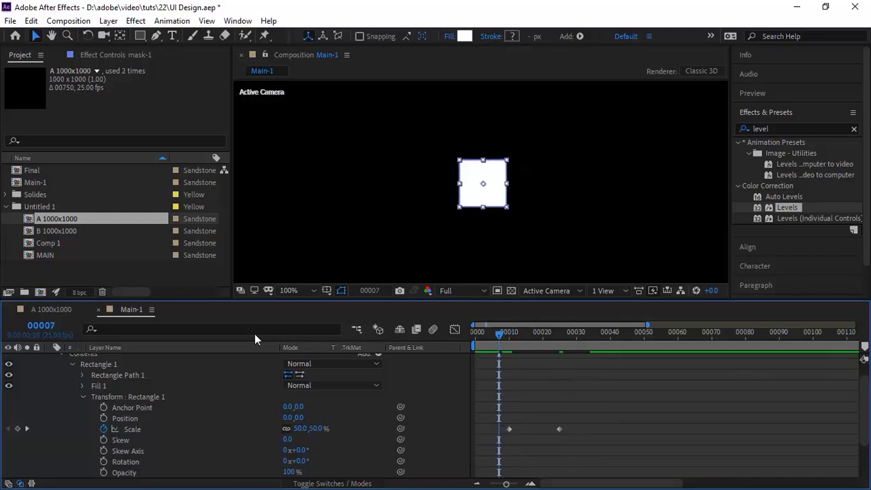
left_click_drag(509, 429, 499, 428)
left_click(299, 429)
type("29")
key("Return")
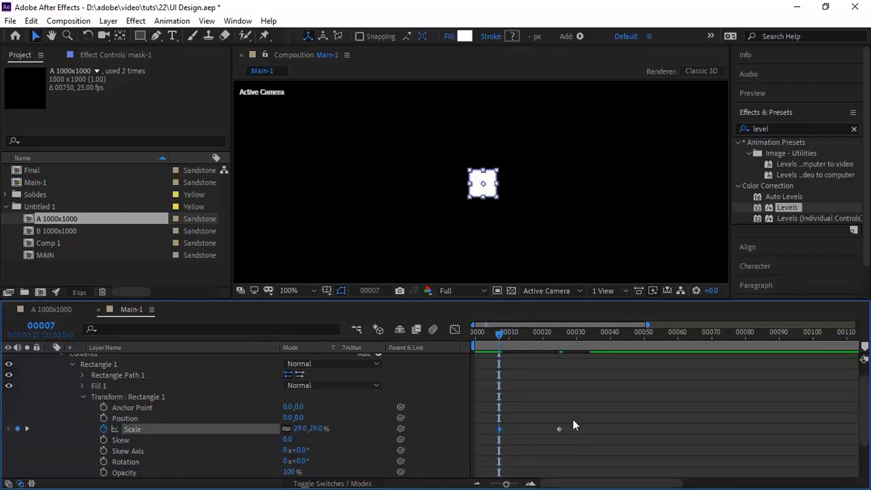
Apply Easy Ease Out to the Scale keyframe at frame 7 of mask-1.
right_click(499, 429)
mouse_move(557, 419)
left_click(687, 363)
Move the second Scale keyframe of mask-1 to frame 16, set it to 124% and apply Easy Ease.
key("space")
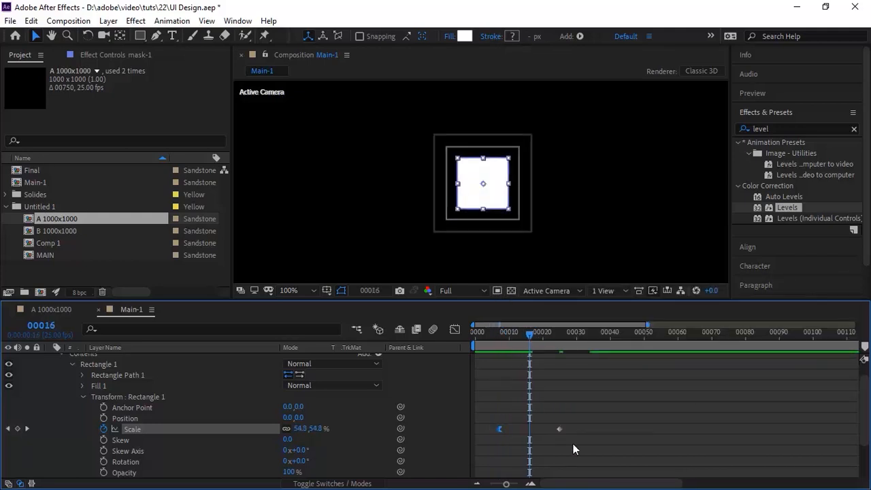
left_click_drag(552, 429, 529, 429)
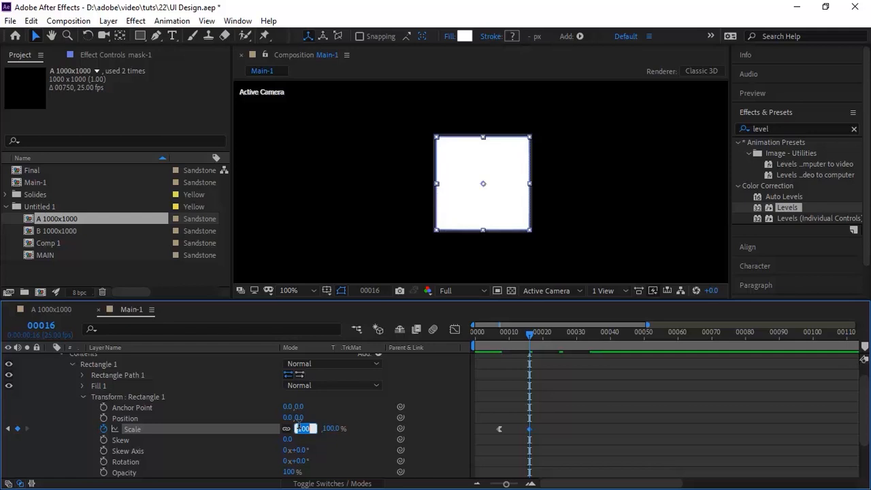
left_click_drag(299, 429, 313, 430)
right_click(529, 429)
mouse_move(568, 419)
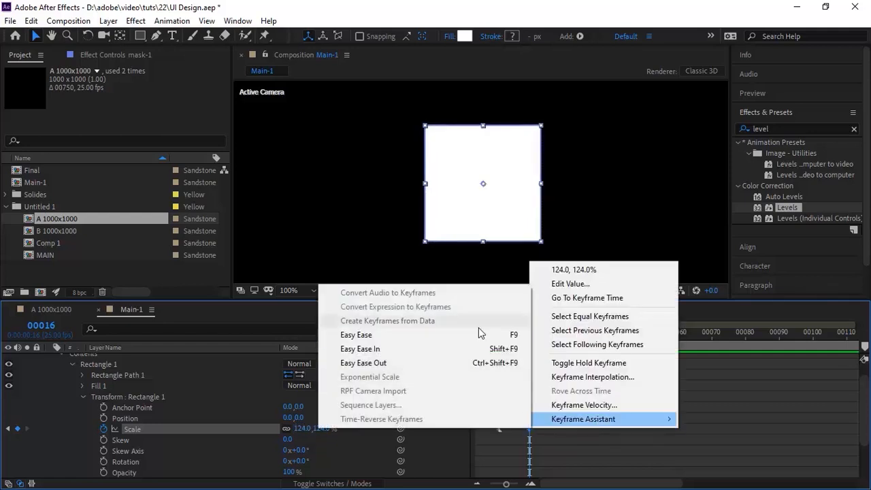
left_click(477, 334)
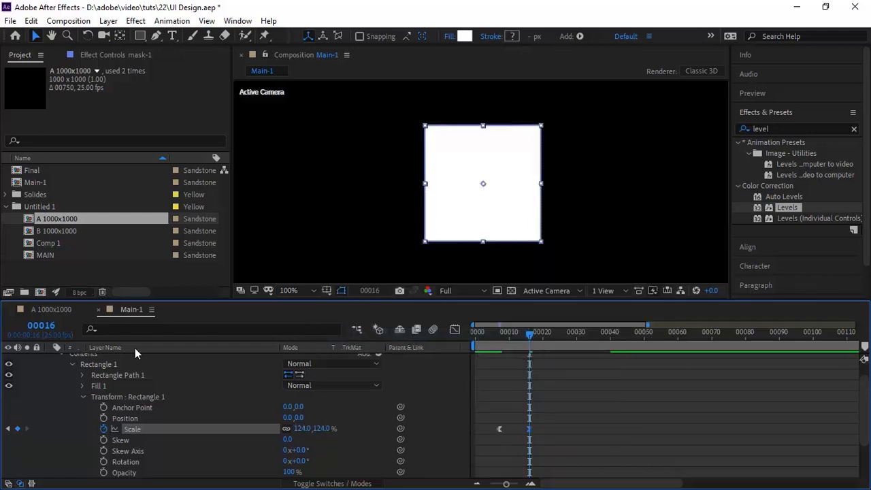
Add a Scale keyframe of 175% at frame 33 to Rectangle 1 in mask-1.
left_click(48, 326)
type("33")
key("Return")
left_click(299, 429)
type("175")
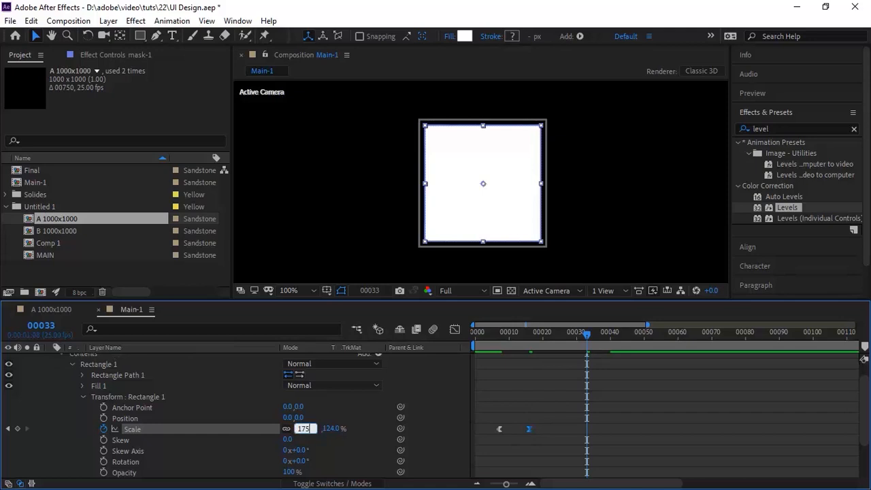
key("Return")
Set the rotation of Rectangle 1 in mask-1 to 45° and collapse the layer.
left_click(298, 460)
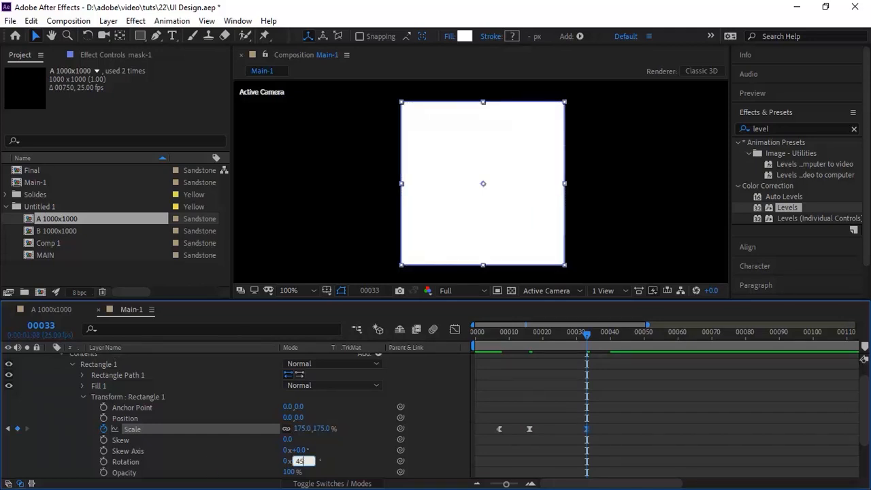
key("Return")
left_click(83, 396)
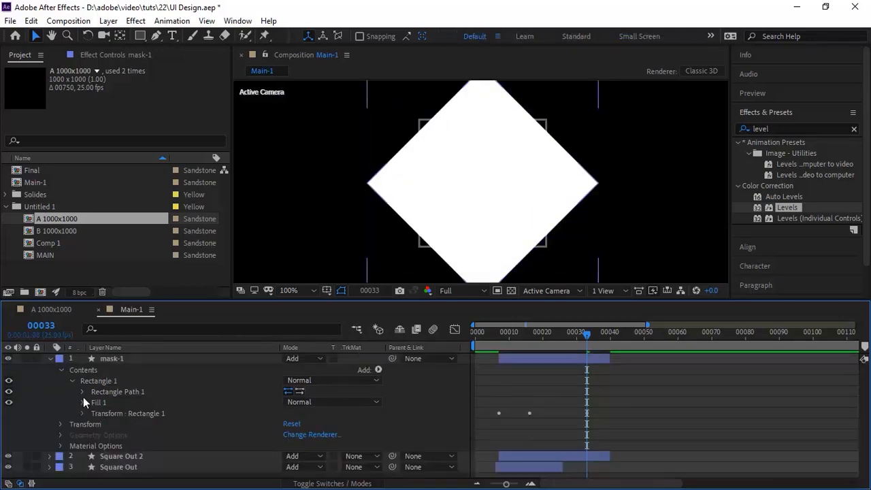
left_click(72, 381)
left_click(60, 392)
left_click(61, 392)
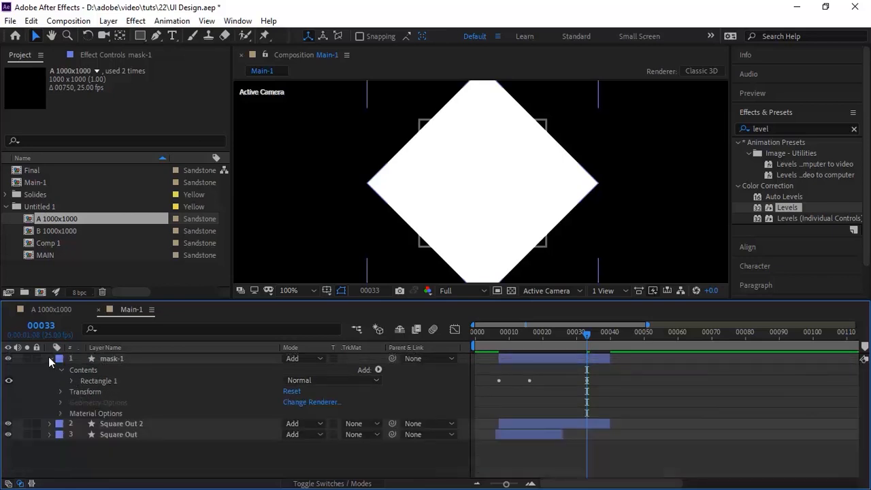
left_click(50, 359)
Give Square Out 2 an alpha inverted track matte from mask-1 and preview the result.
left_click(361, 369)
left_click(384, 412)
key("space")
key("space")
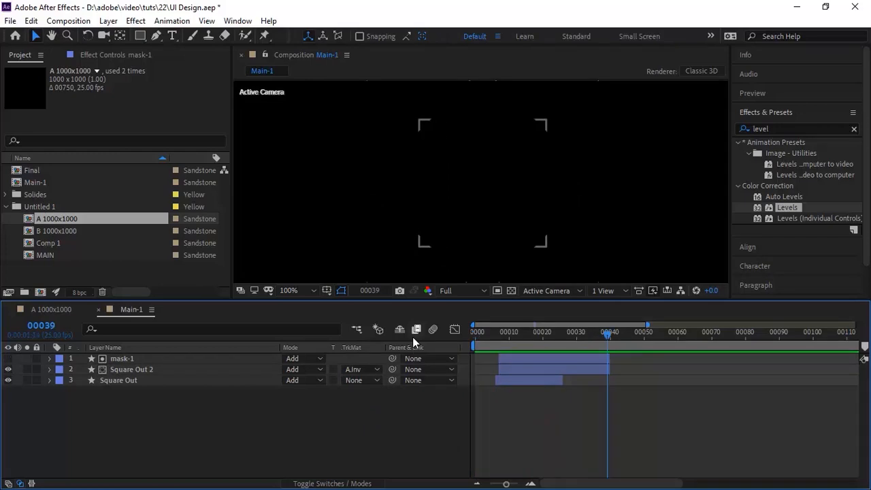
Duplicate the mask-1 and Square Out 2 layers together.
left_click(134, 369)
left_click(140, 358, "ctrl")
key("ctrl+d")
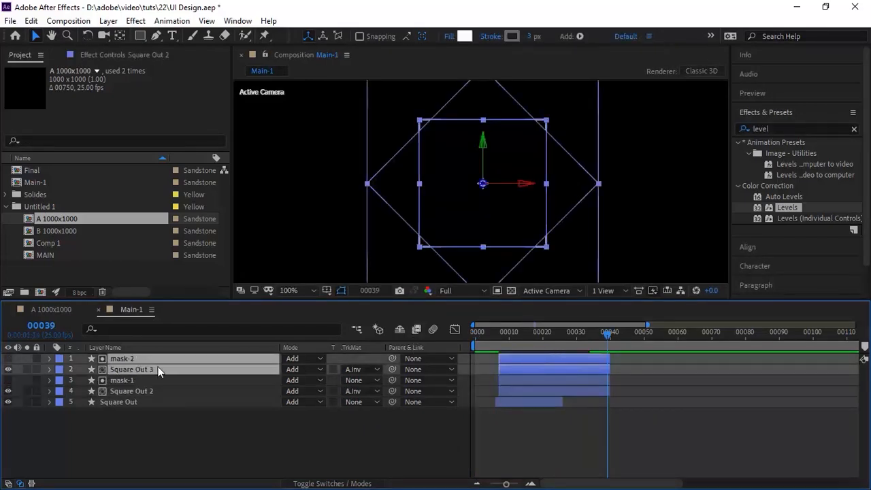
left_click(174, 442)
Rename the duplicated layers Square Out Loop and mask-2 loop.
left_click(196, 368)
key("Return")
left_click(195, 367)
key("BackSpace")
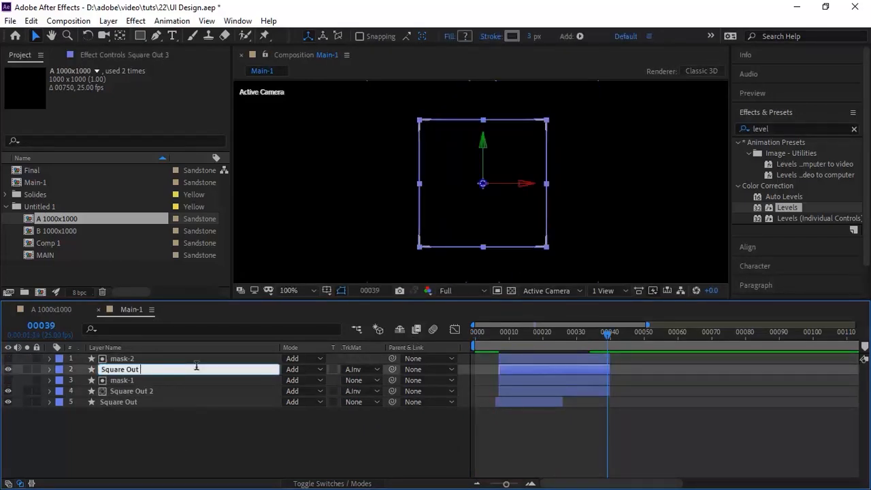
type("Loop")
key("Return")
left_click(201, 360)
key("Return")
left_click(201, 360)
type("loop")
key("Return")
Move mask-2 loop and Square Out Loop to start at frame 40 and extend their ends much further along the timeline.
left_click(516, 371, "ctrl")
left_click_drag(517, 371, 625, 368)
key("Page_Down")
key("bracketleft")
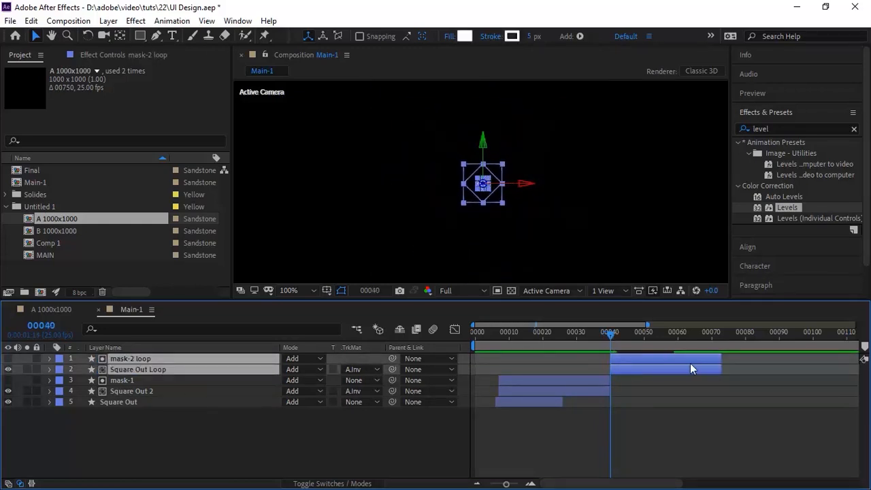
left_click_drag(719, 360, 862, 358)
left_click_drag(684, 486, 560, 480)
left_click(161, 443)
Remove the Size animation from Rectangle Path 1 in Square Out Loop and set its size to 200.
left_click(51, 370)
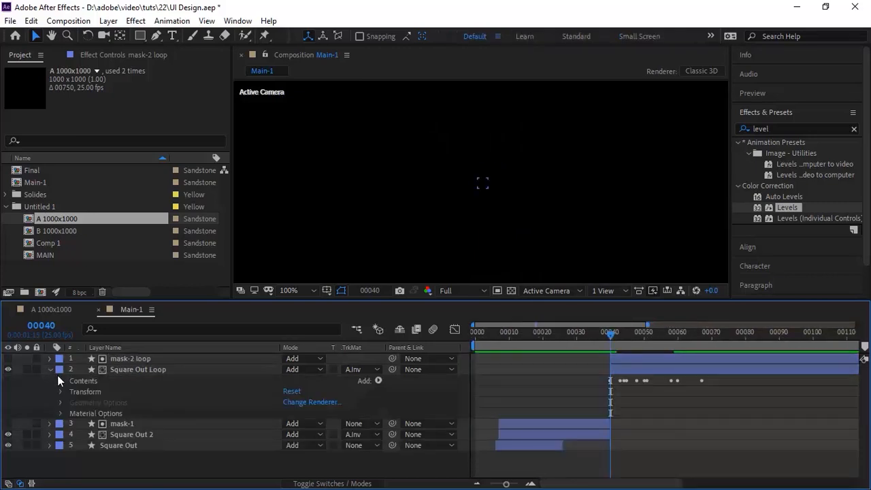
left_click(60, 380)
left_click(72, 391)
left_click(82, 402)
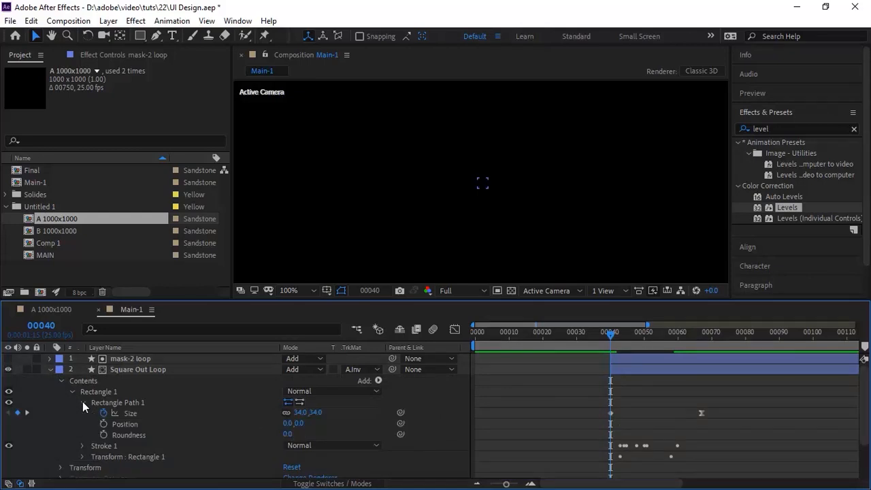
left_click(102, 413)
left_click(298, 412)
type("200")
key("Return")
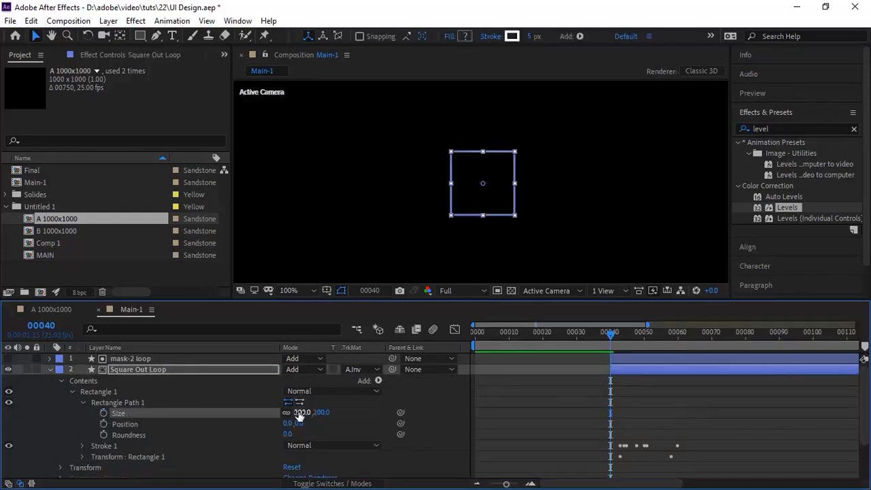
Remove the Stroke Width animation from Square Out Loop and set the width to 3.
left_click(83, 403)
left_click(83, 413)
scroll(84, 414, "down", 1)
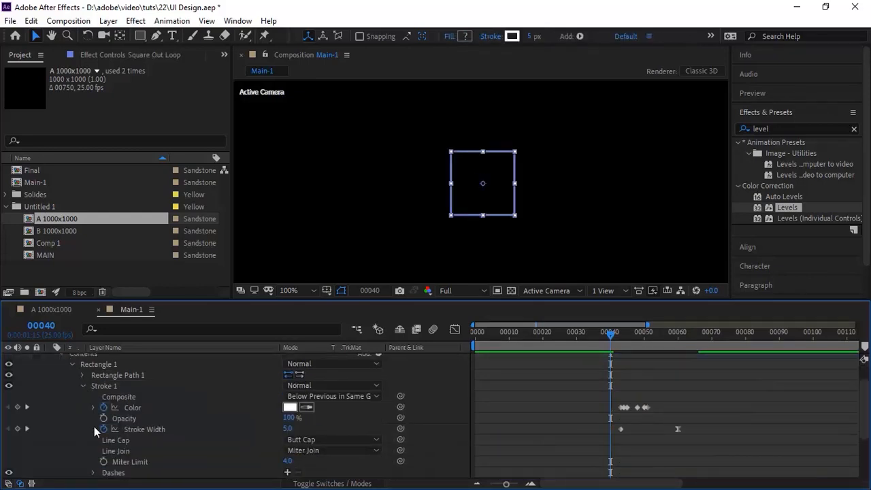
left_click(103, 429)
left_click(287, 429)
type("3")
key("Return")
Clear the old stroke color keyframes of Square Out Loop and key its color from grey at frame 40 to white at frame 42.
left_click(104, 407)
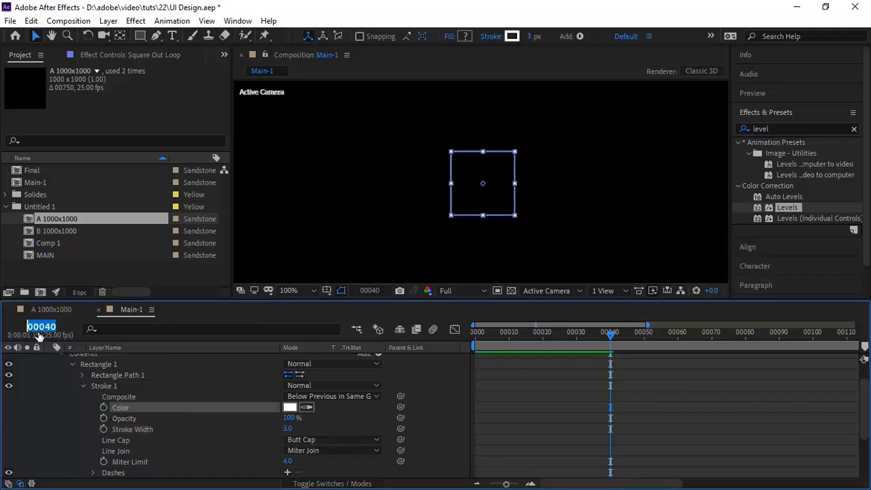
left_click(289, 407)
type("777777")
key("Return")
left_click(41, 325)
type("42")
key("Return")
left_click(288, 406)
type("ffffff")
key("Return")
Add stroke color keyframes to Square Out Loop, dark grey at frame 59 and lighter grey at frame 80.
left_click(41, 325)
type("59")
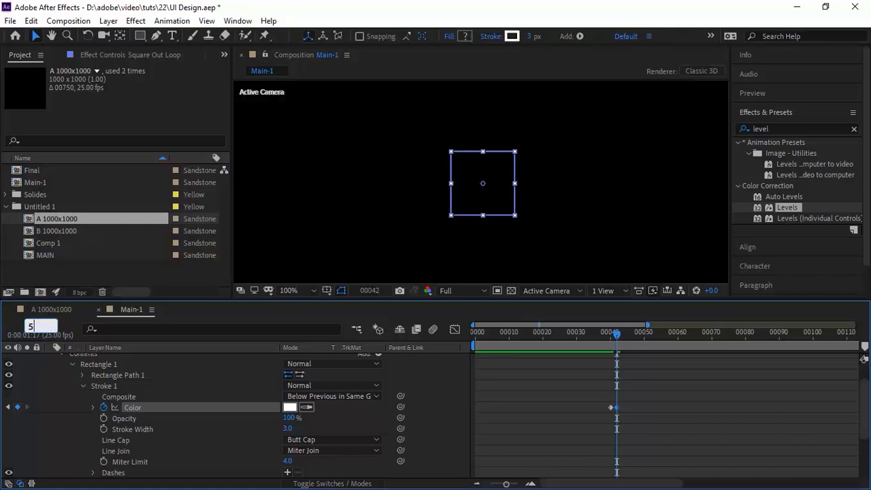
key("Return")
left_click(290, 406)
type("333333")
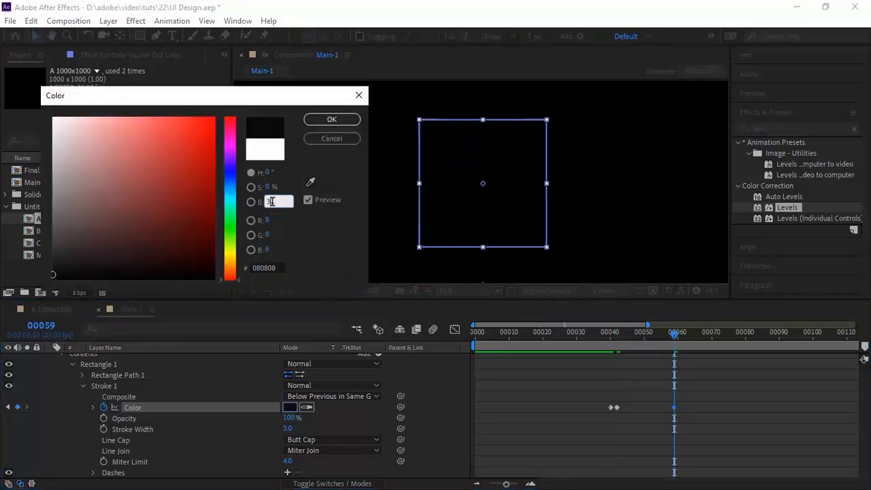
key("Return")
left_click(41, 325)
type("80")
key("Return")
left_click(290, 407)
type("cccccc")
key("Return")
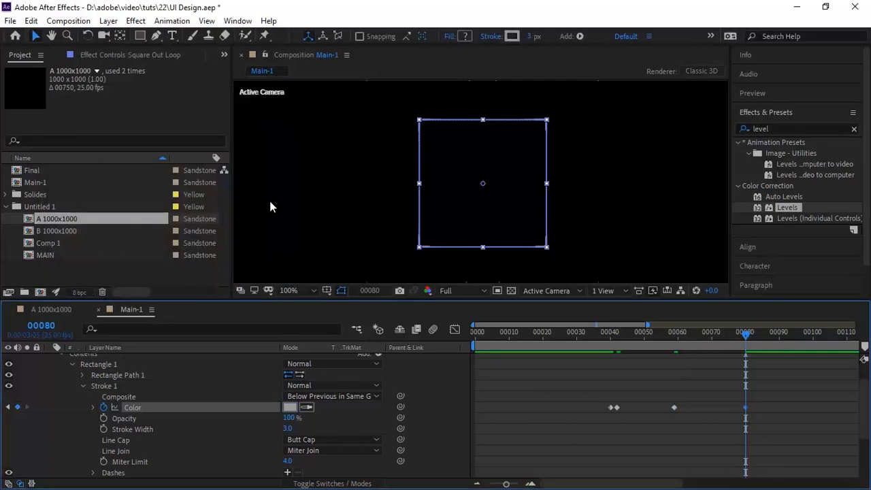
left_click_drag(690, 428, 613, 384)
Remove the Scale animation from Rectangle 1 in Square Out Loop and collapse the layer.
left_click(83, 385)
left_click(83, 397)
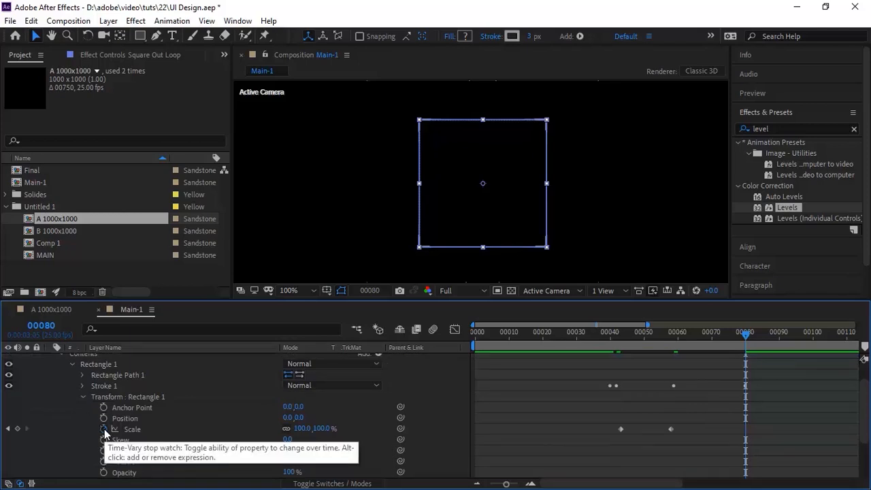
left_click(83, 396)
left_click(61, 418)
left_click(61, 385)
left_click(62, 365)
left_click(50, 369)
Remove the Scale animation from Rectangle 1 in mask-2 loop and collapse the layer.
left_click(50, 358)
left_click(61, 370)
left_click(82, 391)
left_click(81, 391)
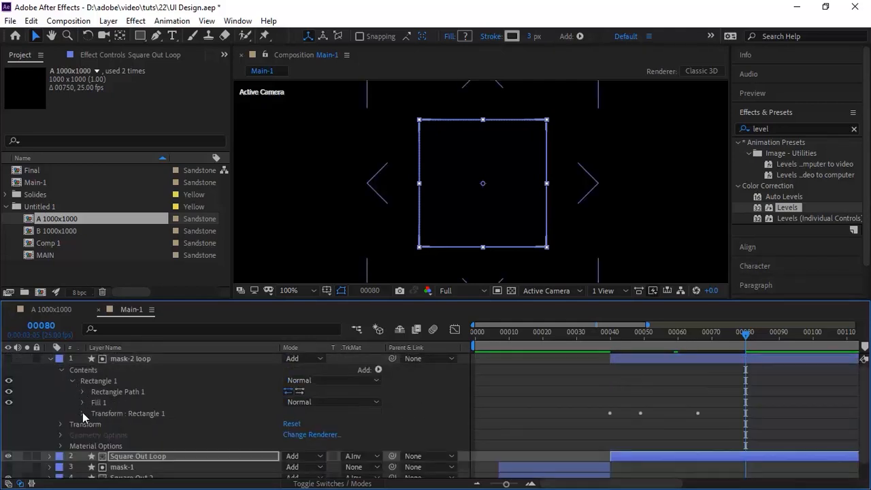
left_click(83, 409)
left_click(101, 431)
left_click(83, 396)
left_click(61, 407)
left_click(60, 386)
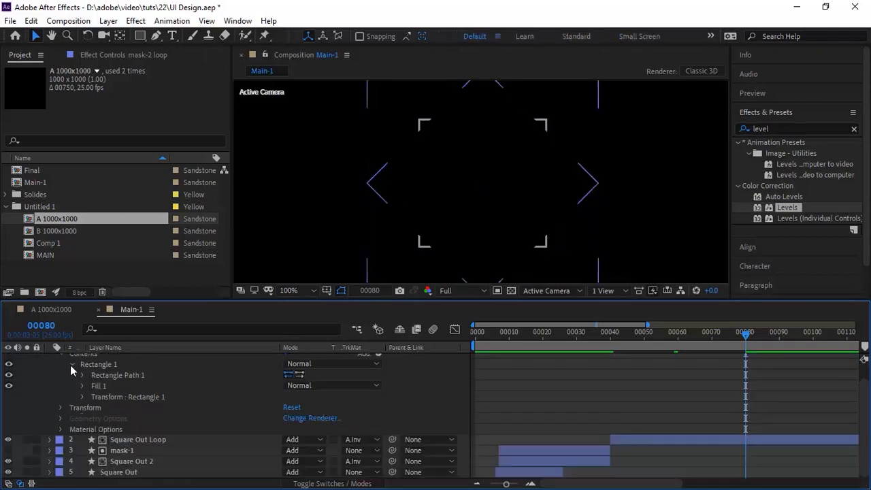
left_click(71, 364)
left_click(50, 358)
Preview the whole animation from the first frame and save the project.
key("Home")
key("space")
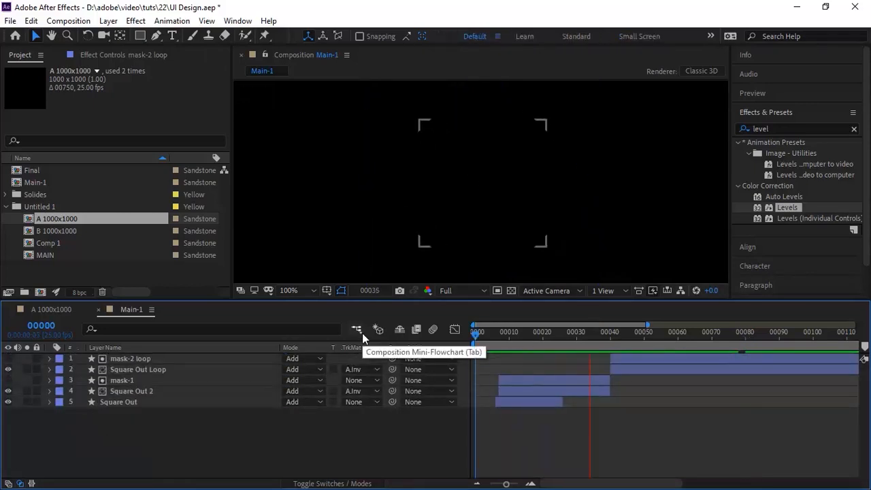
key("space")
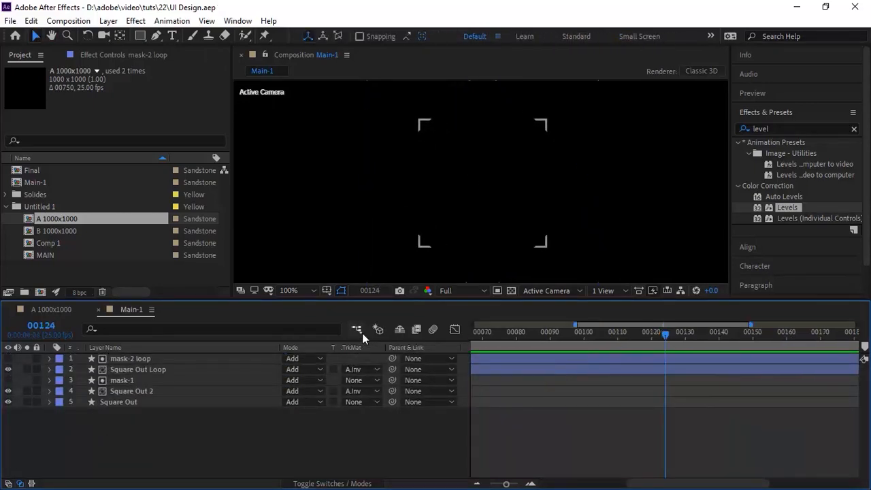
Duplicate the mask-2 loop and Square Out Loop layers together.
left_click(149, 367)
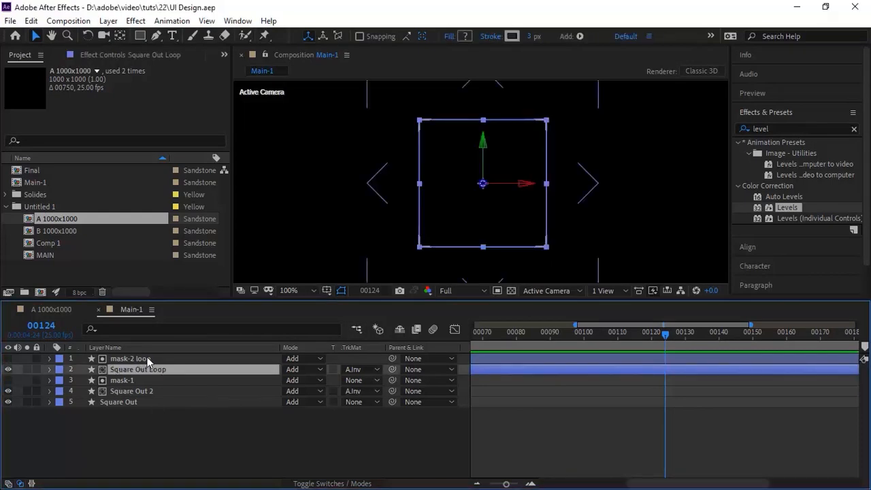
left_click(147, 356, "ctrl")
key("ctrl+d")
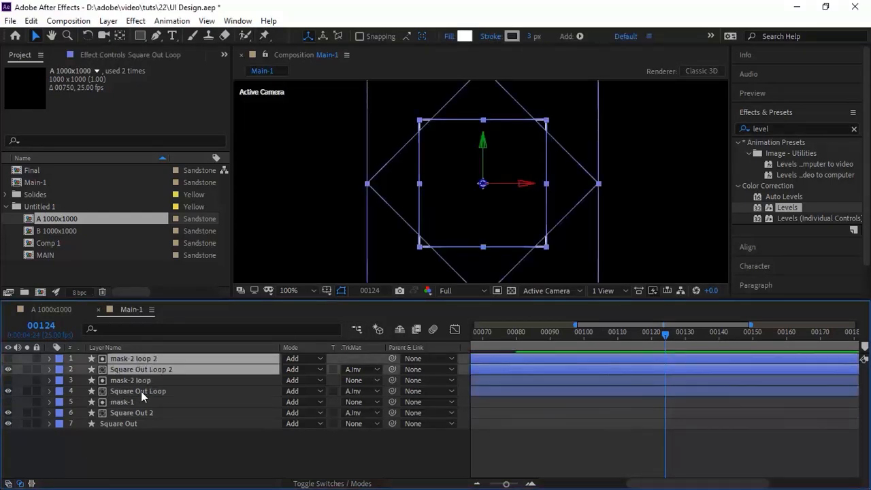
left_click(187, 454)
Rename the copy of Square Out Loop as Cursor and the copy of mask-2 loop as cursor mask.
left_click(172, 371)
key("Return")
type("Cursor")
key("Return")
left_click(174, 359)
key("Return")
type("cur")
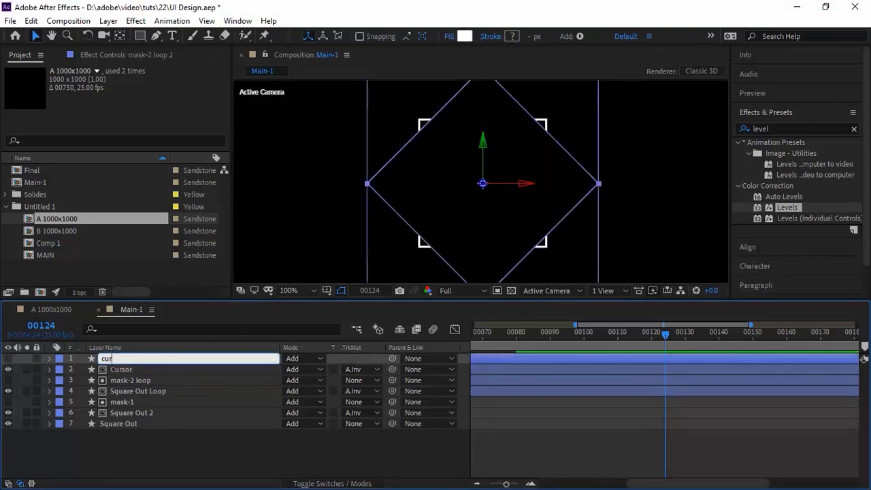
type("sor mask")
key("Return")
Move the cursor mask and Cursor layers so both start at frame 11.
left_click(160, 368)
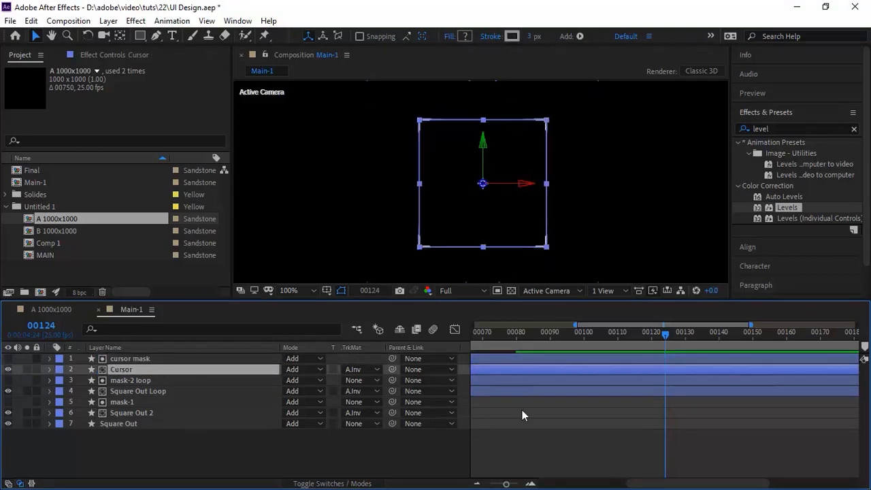
scroll(513, 400, "left", 5)
left_click(512, 342)
left_click(635, 360)
left_click(632, 368, "ctrl")
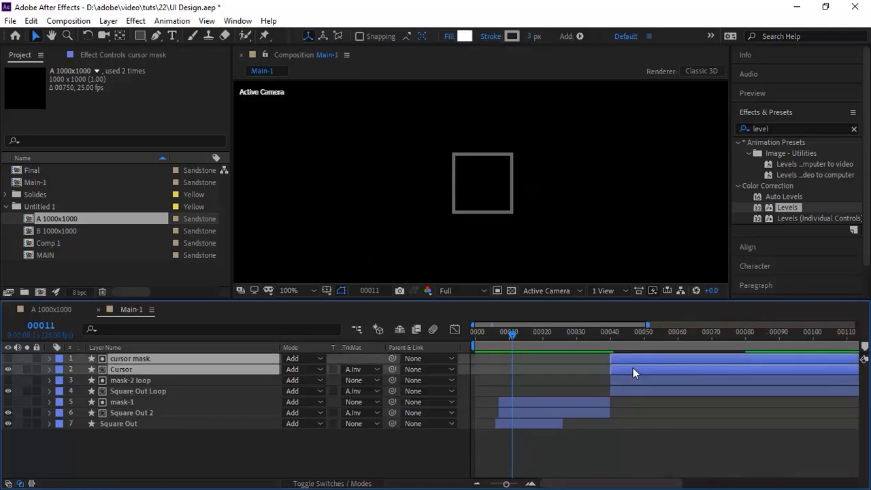
left_click_drag(632, 368, 533, 370)
Add a Size keyframe of 34 × 34 at frame 11 to the Cursor layer's rectangle path.
left_click(121, 447)
left_click(50, 370)
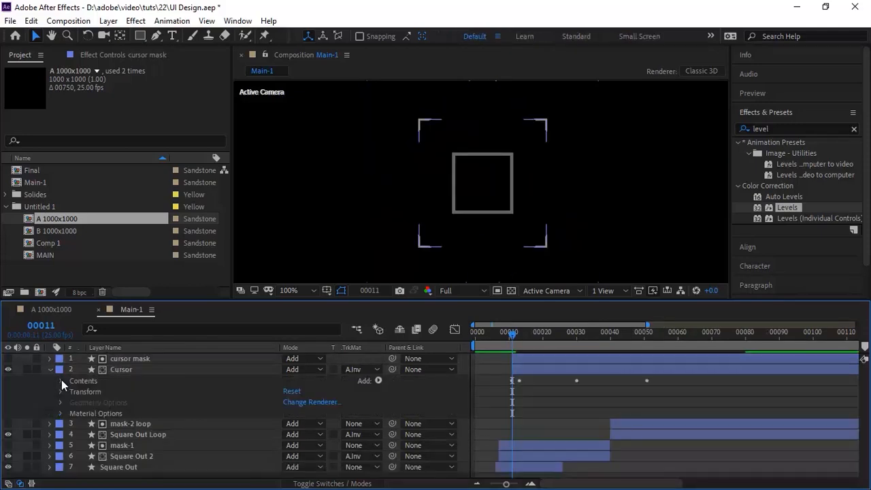
left_click(60, 380)
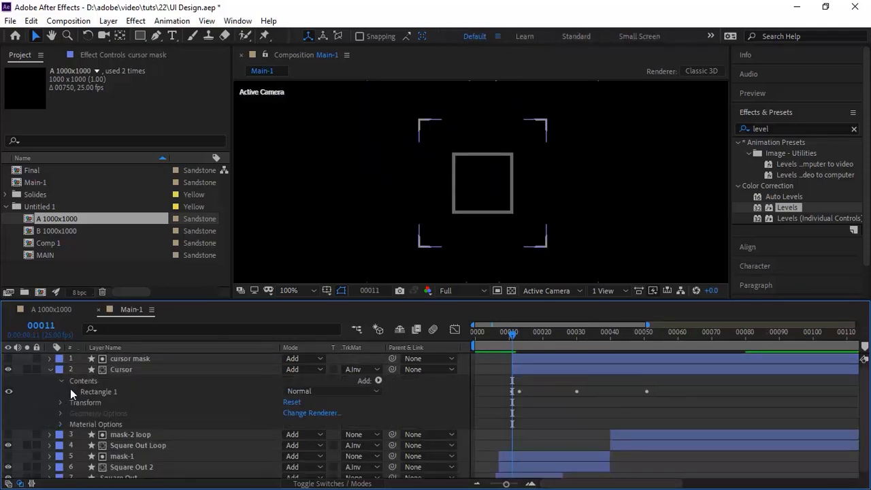
left_click(71, 391)
left_click(82, 402)
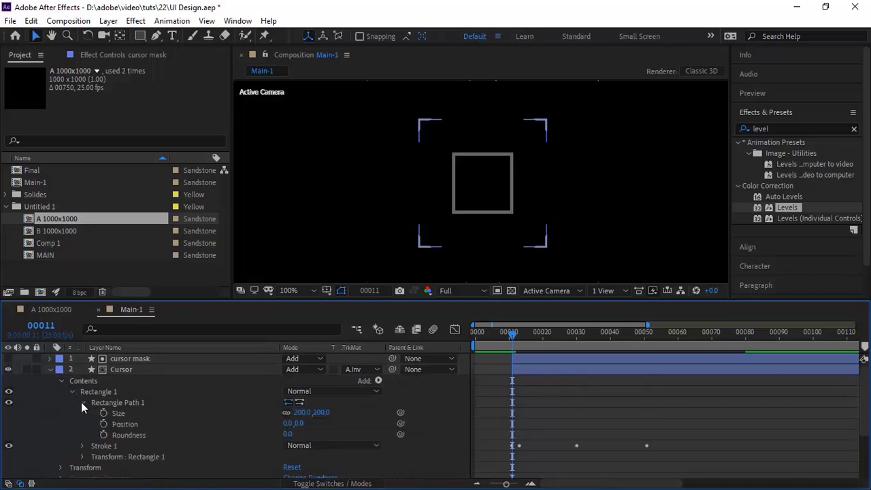
left_click(105, 413)
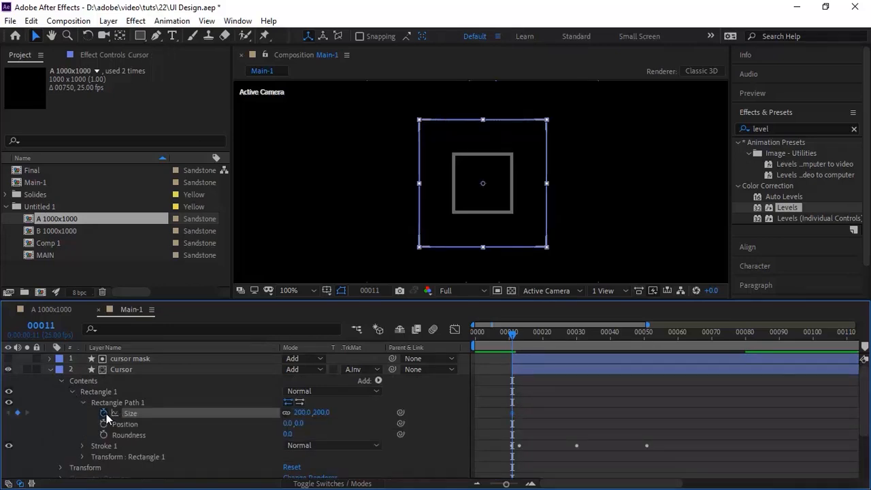
left_click(302, 413)
type("34")
key("Return")
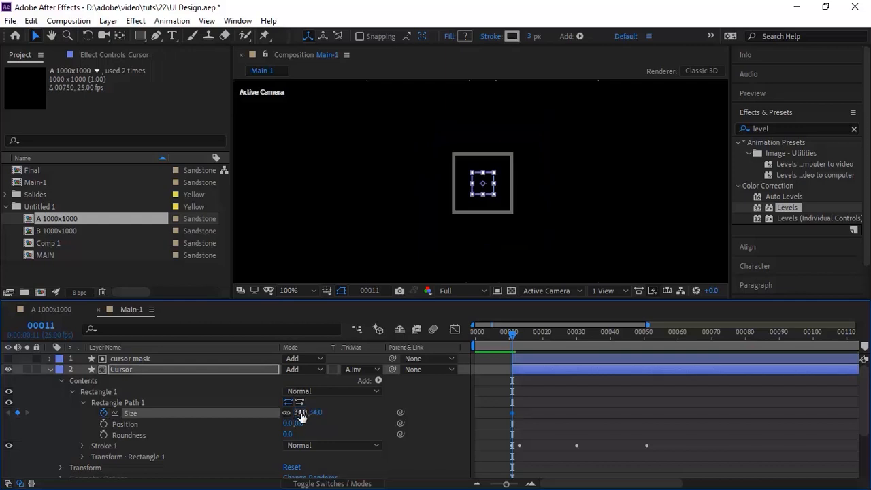
Add a Size keyframe of 200 × 200 at frame 38 to the Cursor's rectangle path.
left_click(42, 326)
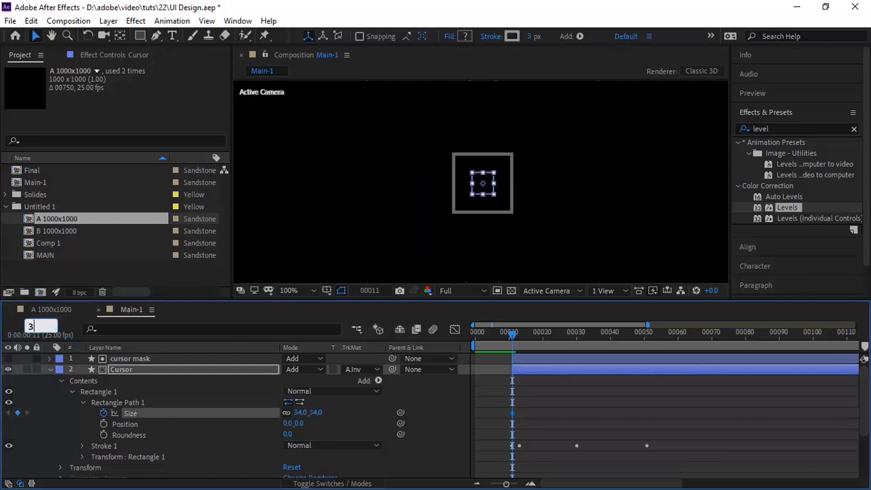
type("38")
key("Return")
left_click(302, 412)
type("200")
key("Return")
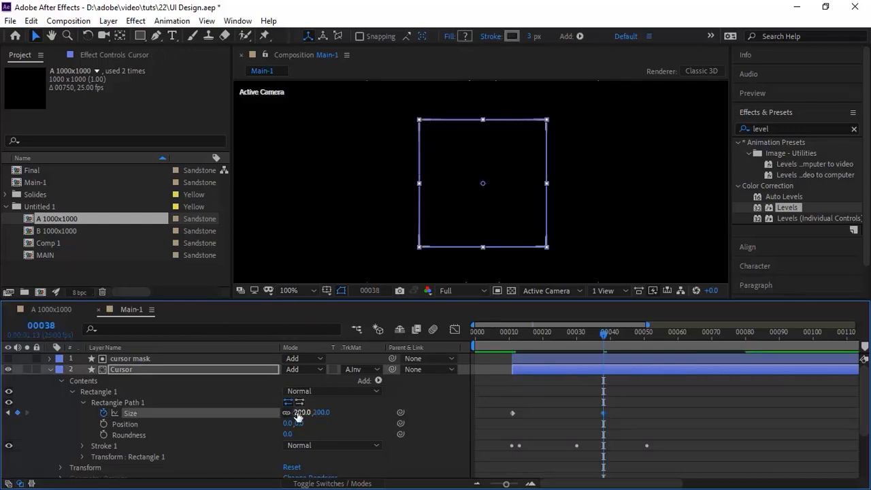
Adjust the keyframe velocity of the Size keyframe at frame 38 and save the project.
right_click(603, 412)
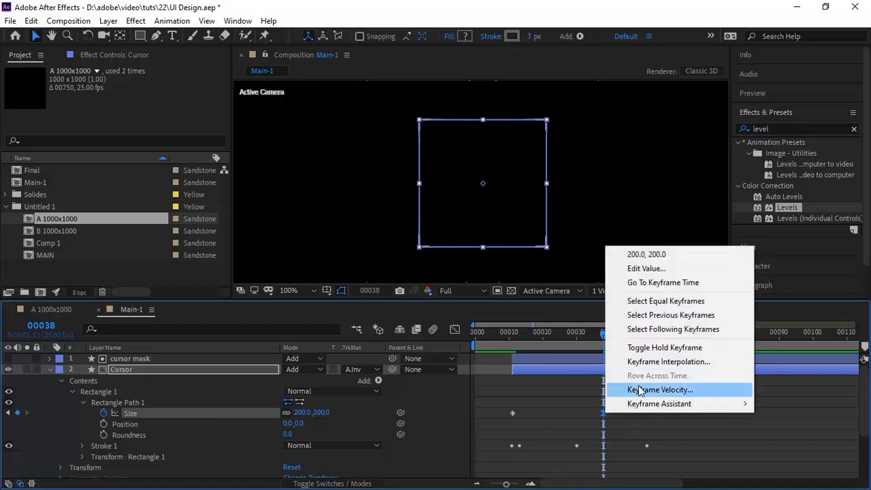
left_click(660, 388)
left_click(320, 200)
key("Return")
key("ctrl+s")
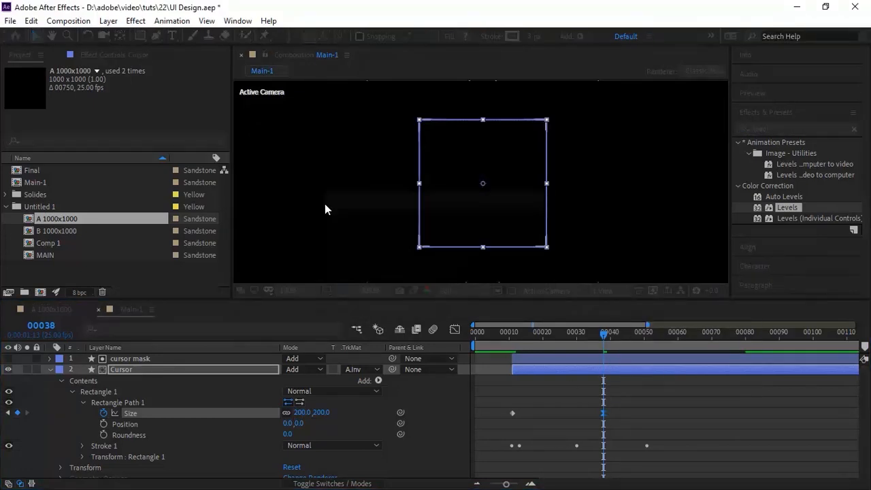
Remove the existing Color keyframes from the Cursor's Stroke 1.
left_click(83, 402)
left_click(82, 413)
left_click(10, 407)
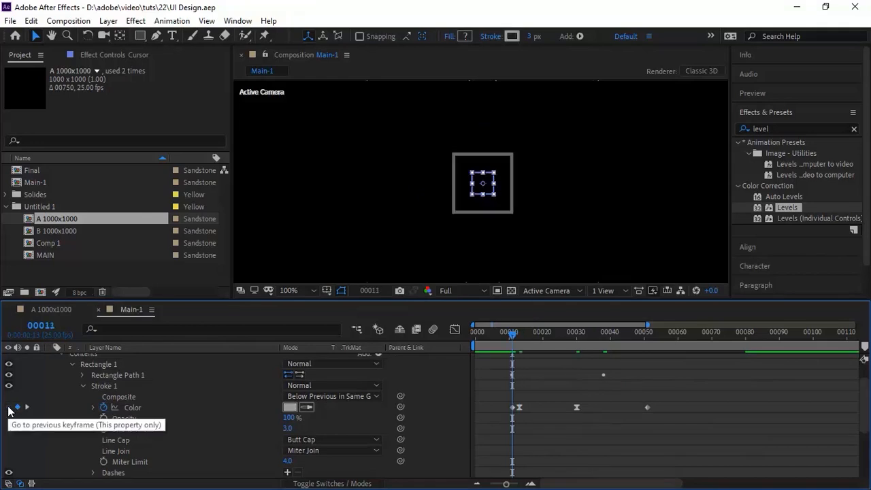
left_click(103, 407)
Set the Cursor's stroke color to white (FFFFFF) at frame 14 and start keyframing it there.
left_click(40, 325)
type("14")
key("Return")
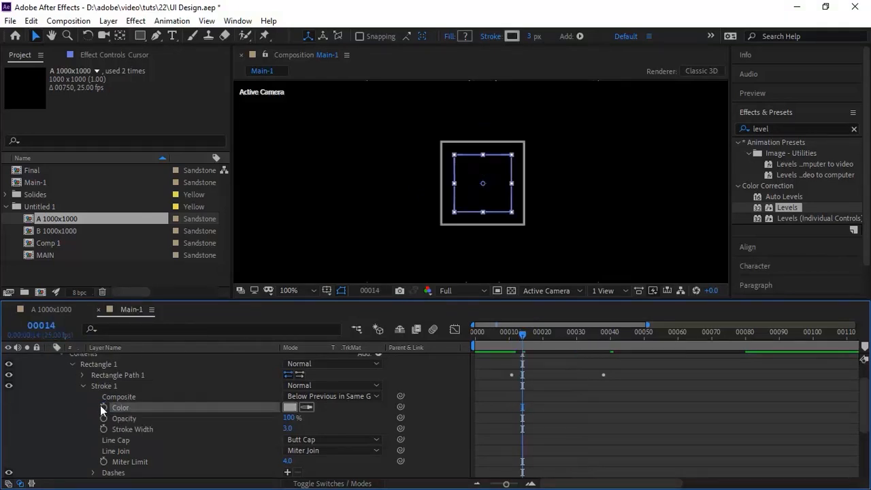
left_click(289, 407)
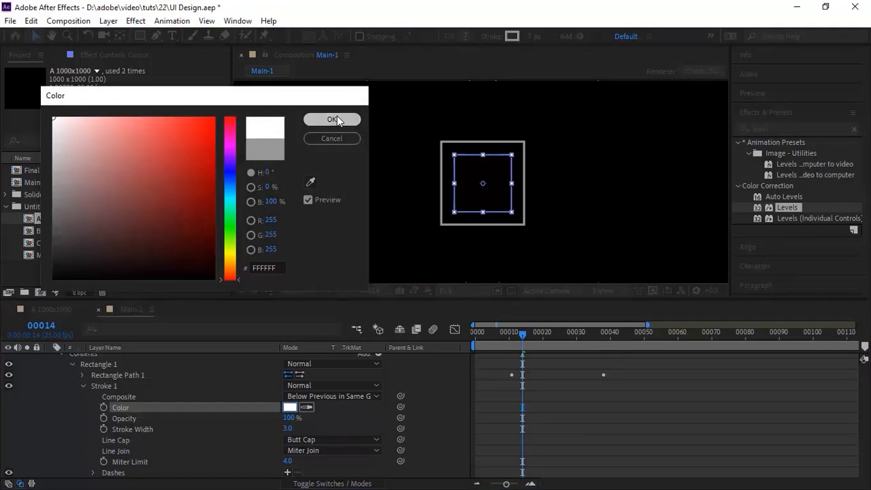
left_click(331, 119)
left_click(103, 407)
Add a stroke Color keyframe at frame 15 with the brightness set to 40%.
left_click(40, 325)
type("15")
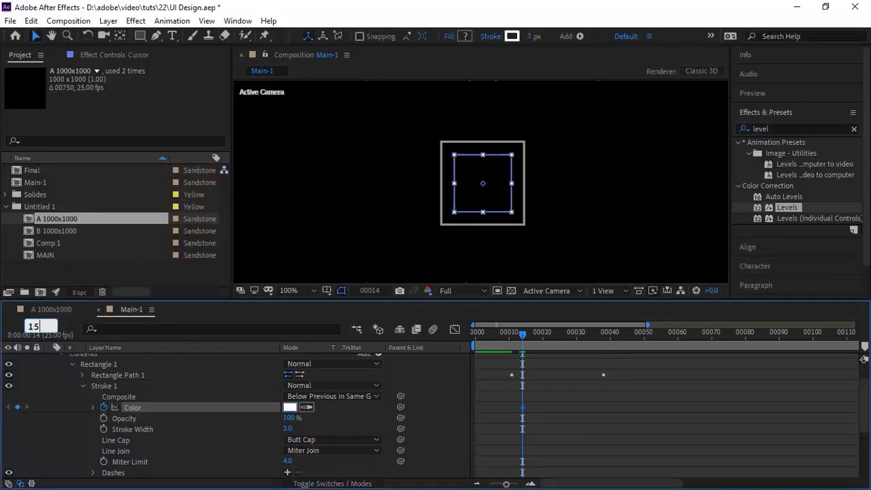
key("Return")
left_click(289, 406)
left_click(269, 201)
type("40")
key("Return")
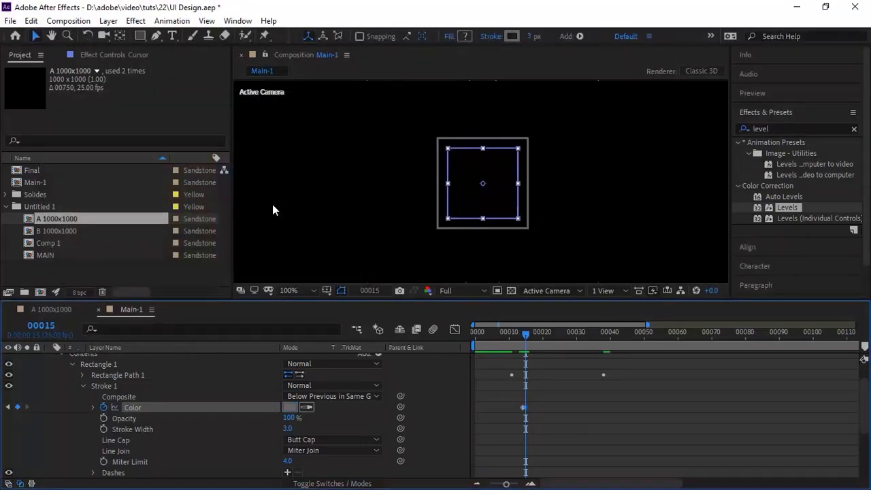
Add a stroke Color keyframe at frame 16 with the brightness set to 60%.
key("Page_Down")
left_click(288, 407)
left_click(269, 201)
type("100")
key("Return")
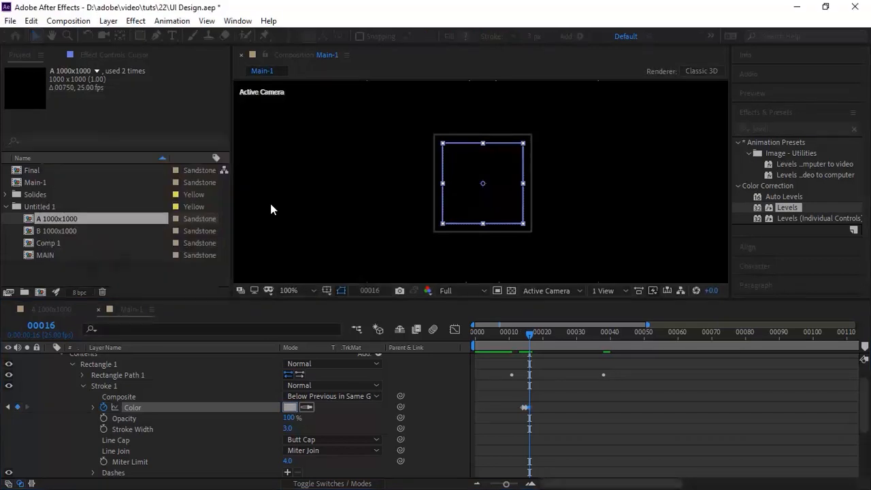
Add a stroke Color keyframe at frame 19 with the brightness set to 25%.
key("Page_Down")
key("Page_Down")
key("Page_Down")
left_click(295, 406)
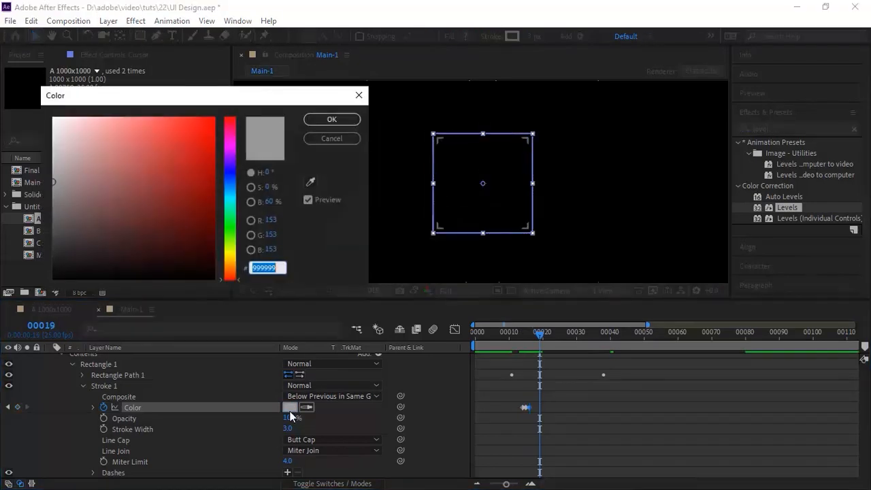
left_click(269, 202)
type("0")
key("Return")
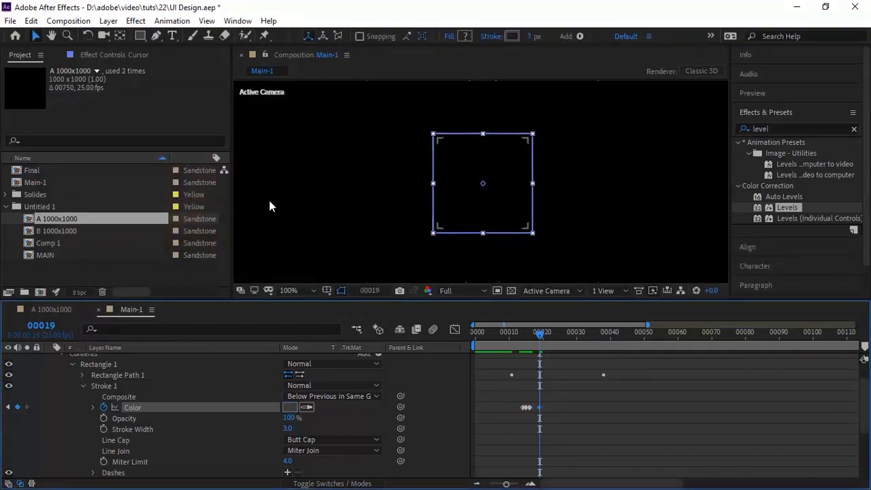
Add a stroke Color keyframe at frame 21 with 60% brightness and another Color keyframe at frame 22.
key("Page_Down")
key("Page_Down")
left_click(293, 406)
left_click(268, 201)
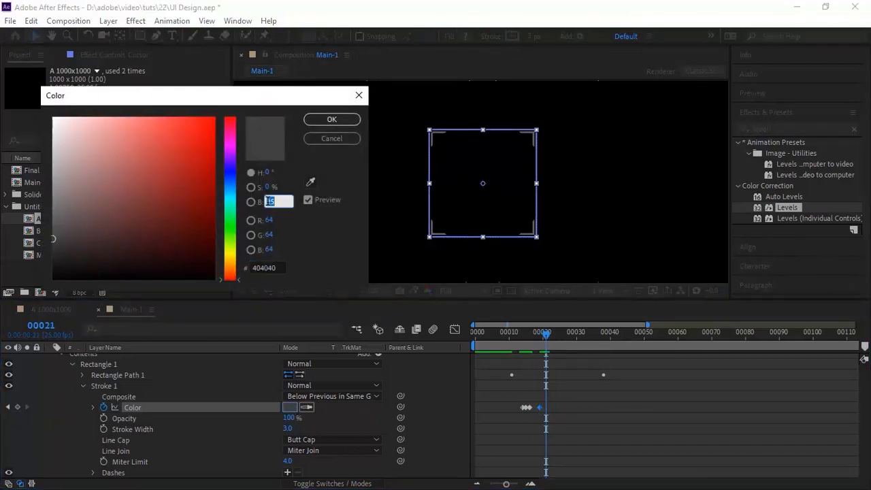
type("60")
key("Return")
key("Page_Down")
left_click(290, 406)
key("Escape")
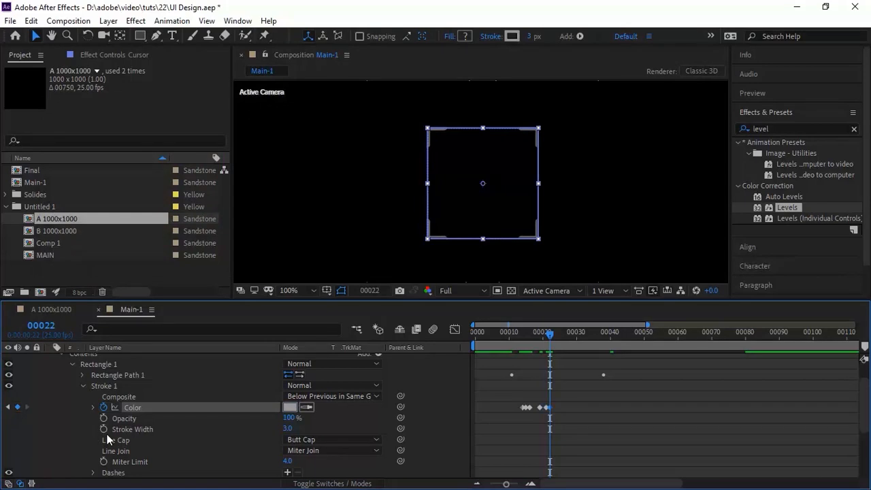
Return to frame 14 and add a Stroke Width keyframe of 5 to the Cursor's stroke.
key("Page_Up")
key("Page_Up")
key("Page_Up")
key("Page_Up")
key("Page_Up")
key("Page_Up")
key("Page_Up")
key("Page_Up")
left_click(104, 429)
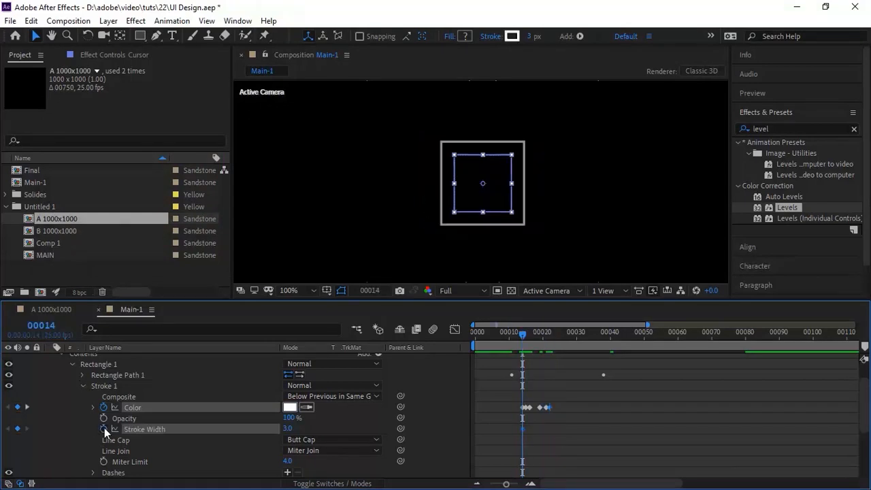
left_click(287, 428)
type("5")
key("Return")
Add a Stroke Width keyframe of 30 at frame 31.
left_click(41, 326)
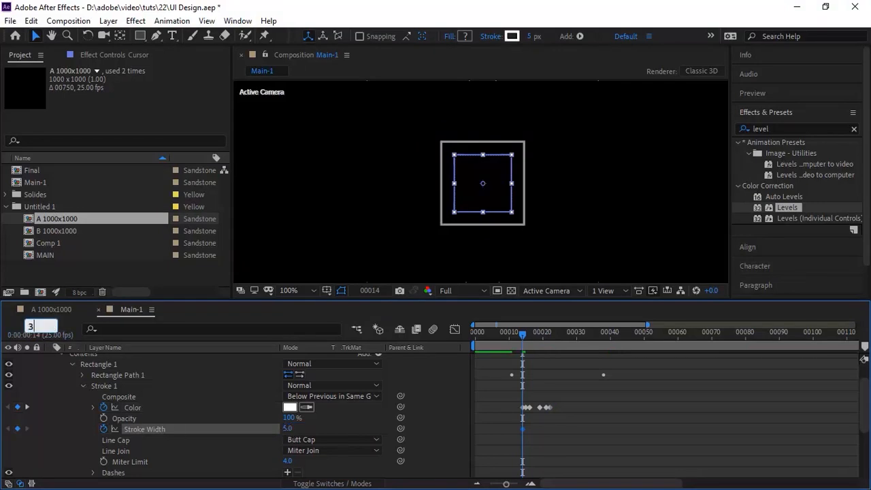
type("31")
key("Return")
left_click(287, 428)
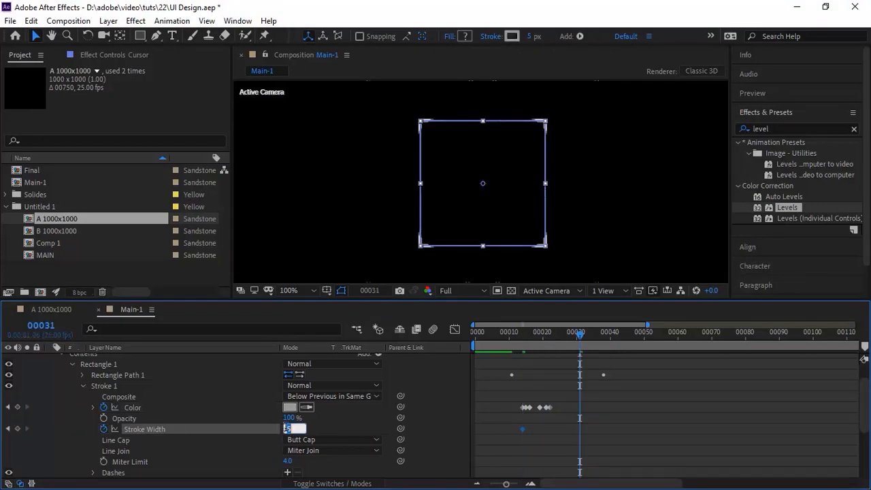
type("30")
key("Return")
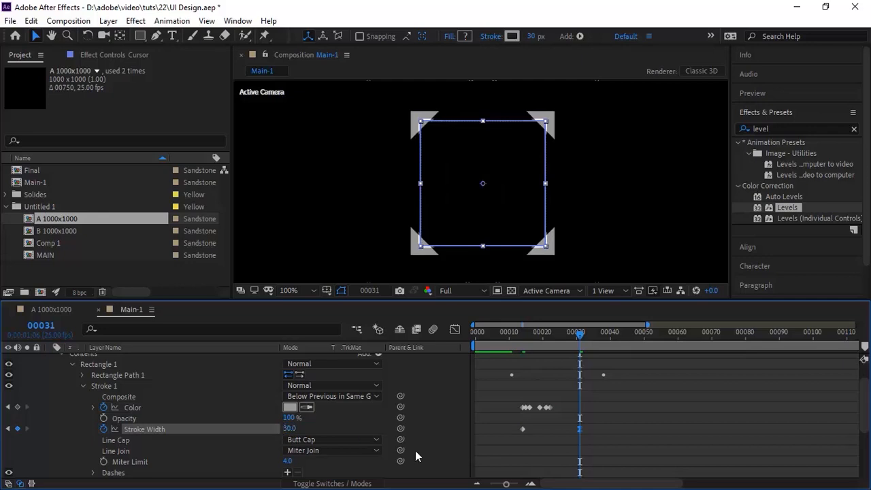
Set the keyframe velocity influence of the Stroke Width keyframe at frame 31 to 100% and collapse the stroke properties.
right_click(579, 429)
left_click(632, 457)
left_click(329, 188)
type("100")
key("Return")
left_click(82, 385)
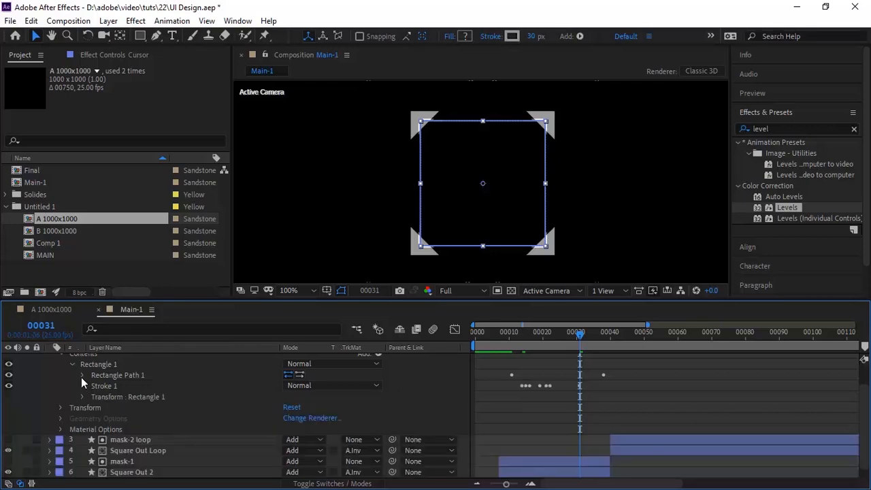
Try to set the Cursor layer's position to 50, 50, 0 and its scale to 10%.
left_click(82, 397)
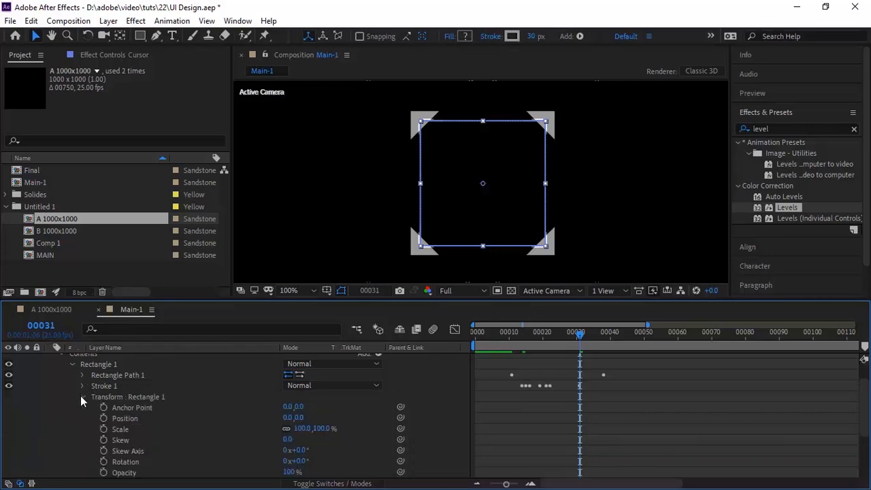
left_click(81, 396)
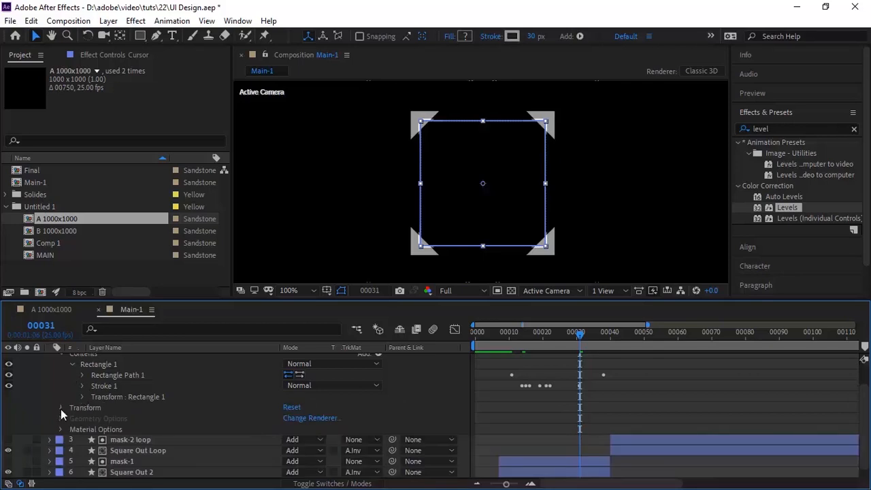
left_click(60, 407)
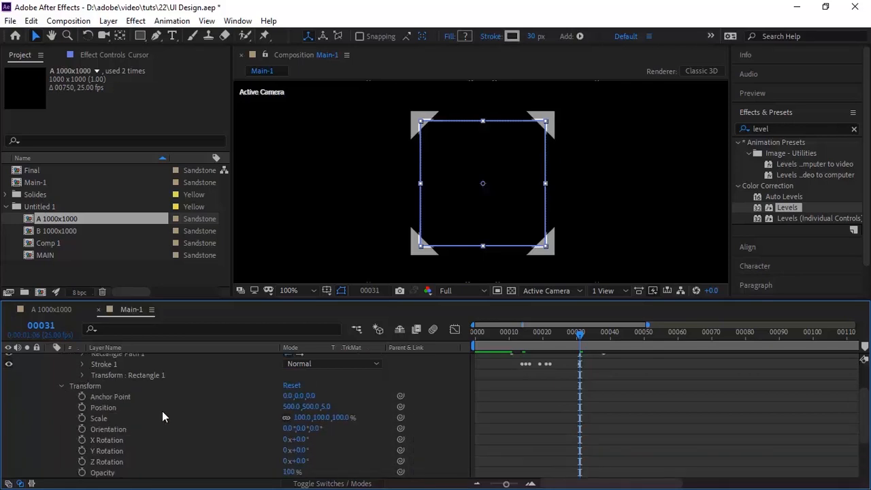
left_click(292, 407)
type("0")
key("Tab")
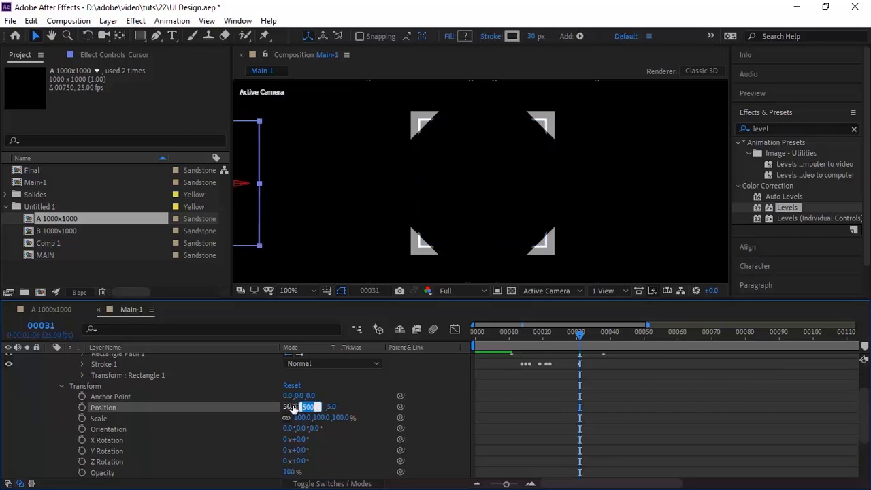
type("50")
key("Tab")
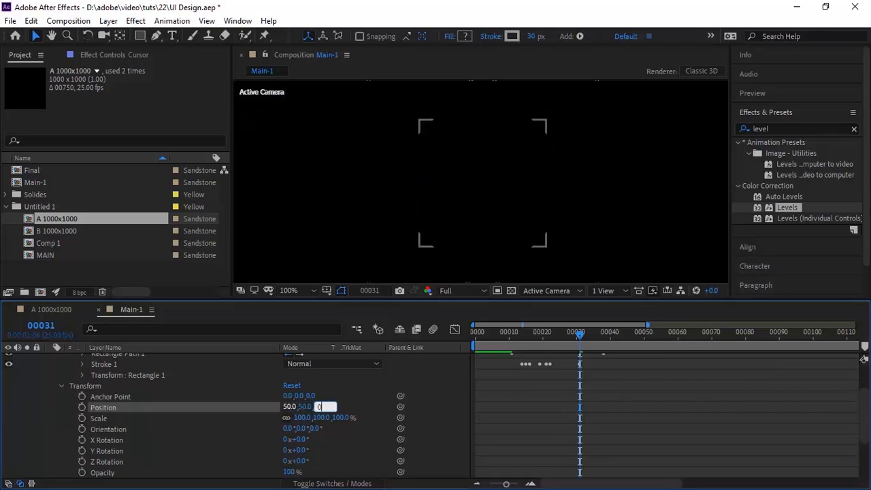
type("0")
key("Tab")
type("10")
key("Return")
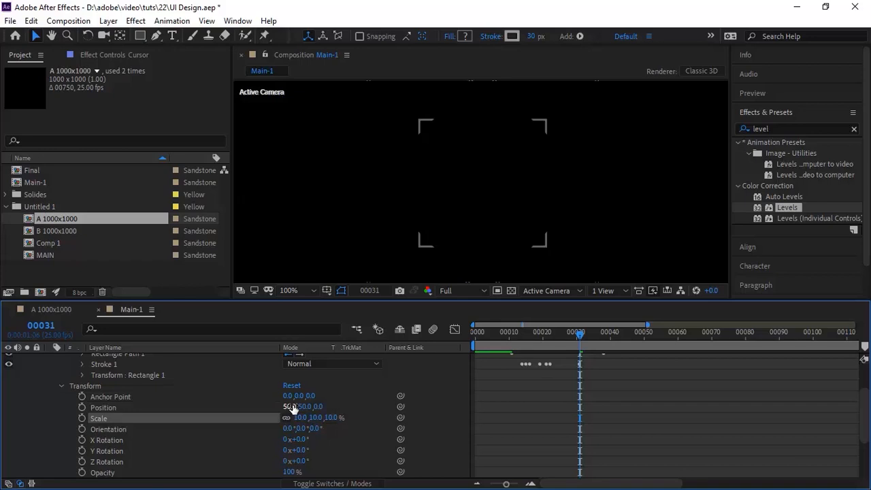
Undo the last position and scale changes on the Cursor layer.
left_click(291, 406)
key("Escape")
key("ctrl+z")
key("ctrl+z")
key("ctrl+z")
key("ctrl+z")
Set the Cursor layer's scale to 10%.
left_click(301, 417)
type("10")
key("Return")
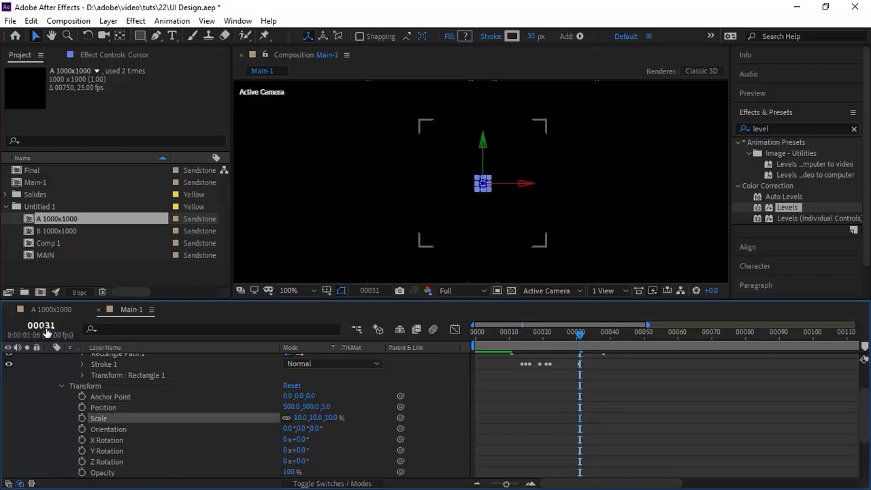
Animate the Cursor layer's Z Rotation from 0° at frame 12 to 45° at frame 37.
left_click_drag(42, 325, 27, 325)
left_click(83, 462)
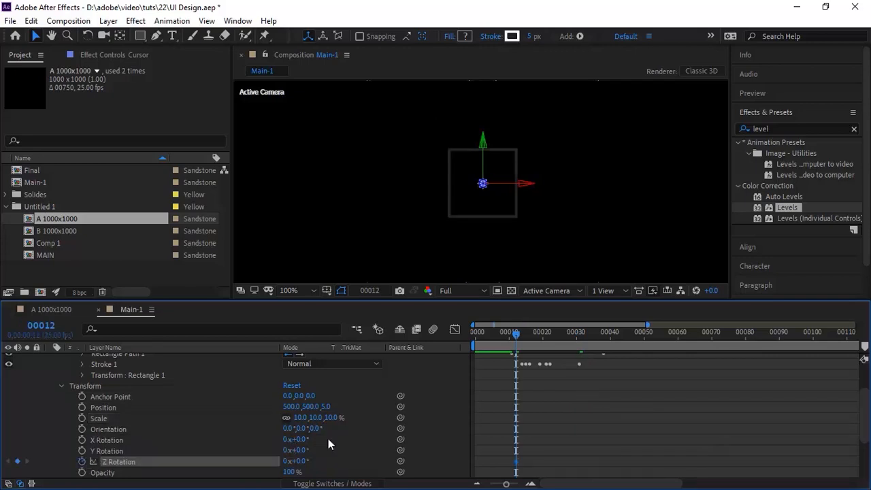
left_click_drag(41, 325, 58, 325)
left_click(300, 461)
type("45")
key("Return")
Adjust the keyframe velocity of the Z Rotation keyframe at frame 37 and collapse the layer's transform properties.
right_click(600, 462)
left_click(653, 439)
key("Return")
left_click(62, 385)
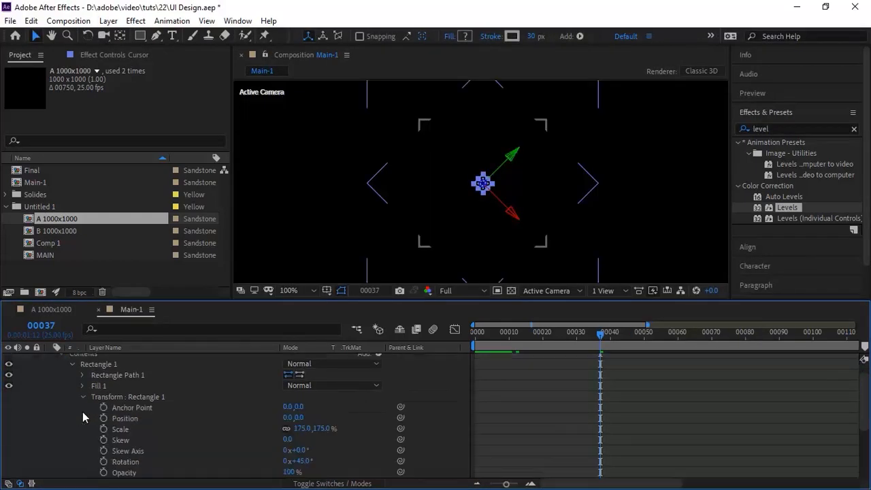
Animate the cursor mask rectangle's Scale from 29% at frame 11 to 150% at frame 37.
left_click(43, 329)
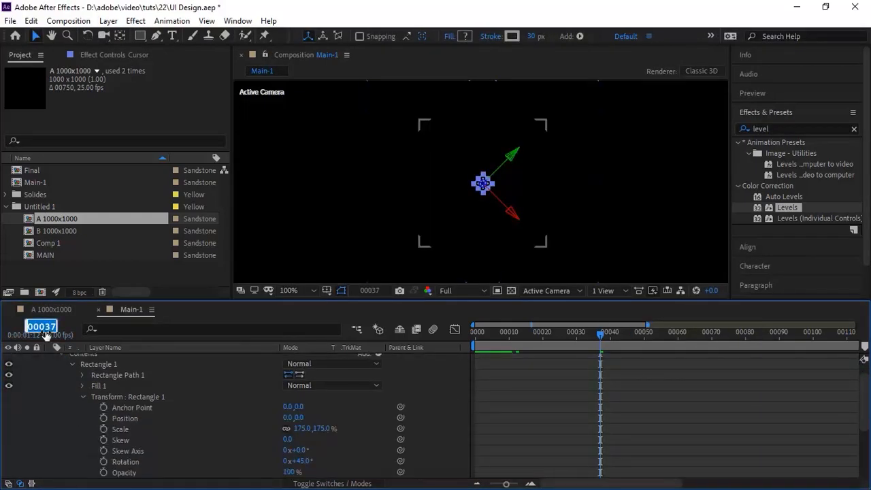
type("11")
key("Return")
left_click(103, 428)
left_click(300, 428)
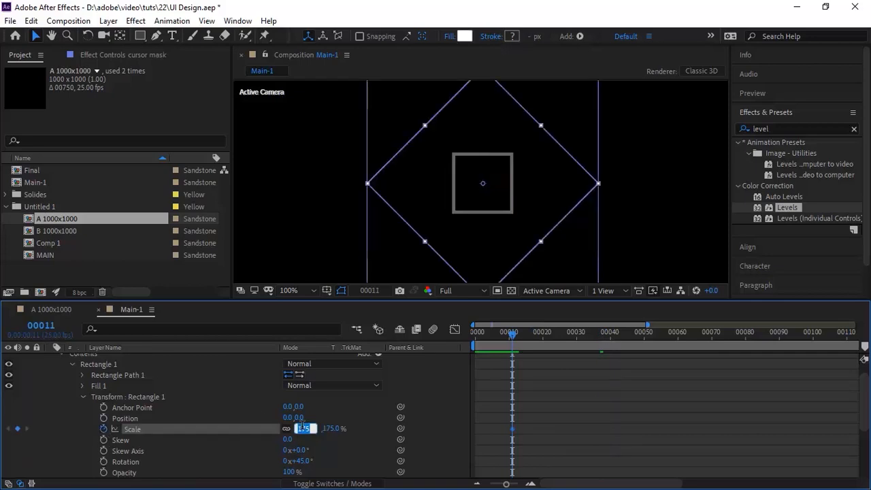
type("29")
key("Return")
left_click(41, 325)
type("37")
key("Return")
left_click(297, 428)
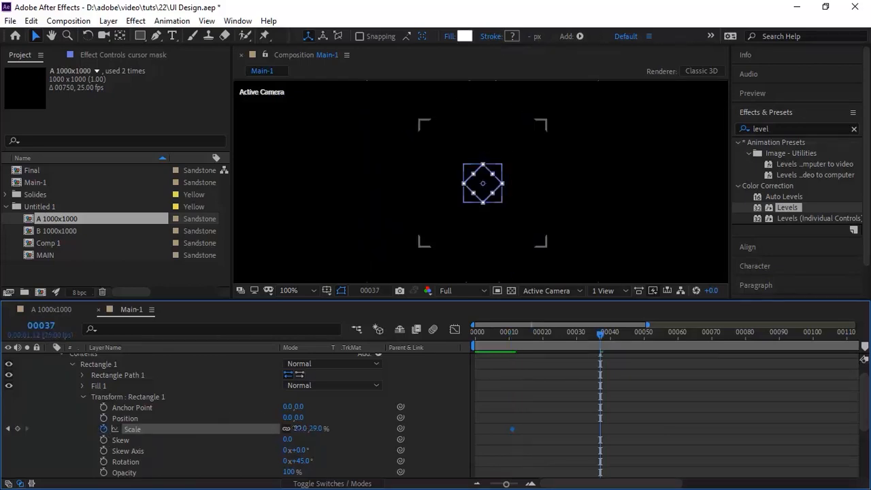
type("150")
key("Return")
Set the keyframe velocity influence to 100% for the cursor mask rectangle's Scale keyframe at frame 37.
left_click(83, 397)
left_click(84, 397)
right_click(600, 427)
left_click(653, 407)
double_click(326, 202)
type("100")
key("Return")
left_click(83, 396)
Set the cursor mask layer's Z Rotation to 45° and its scale to 10%, then collapse the layer.
left_click(62, 407)
scroll(64, 406, "down", 1)
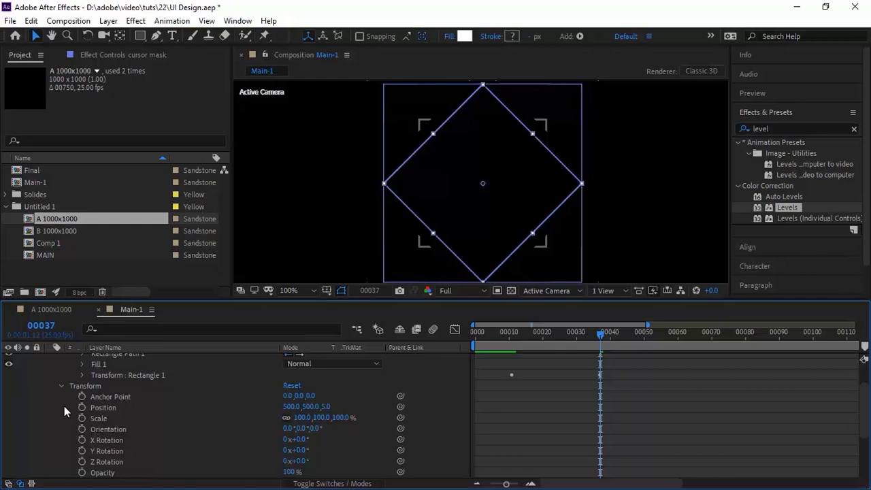
left_click(301, 462)
type("45")
key("Return")
left_click(304, 417)
type("10")
key("Return")
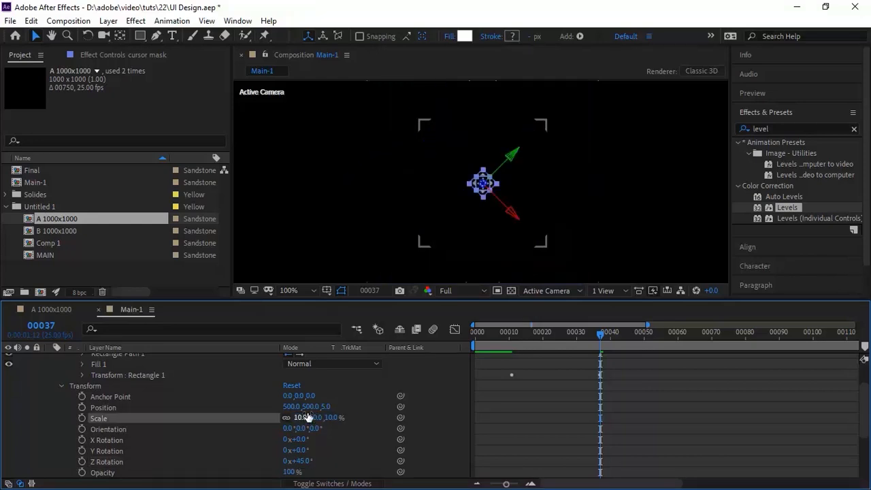
key("j")
left_click(62, 385)
scroll(62, 385, "up", 2)
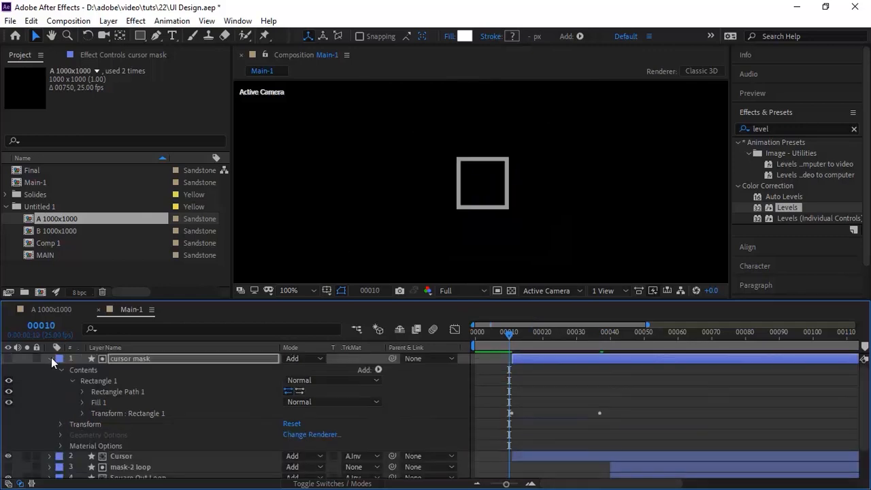
left_click(49, 359)
Play back the Main-1 composition to check the masked cursor animation.
left_click(232, 452)
left_click_drag(508, 333, 381, 323)
key("space")
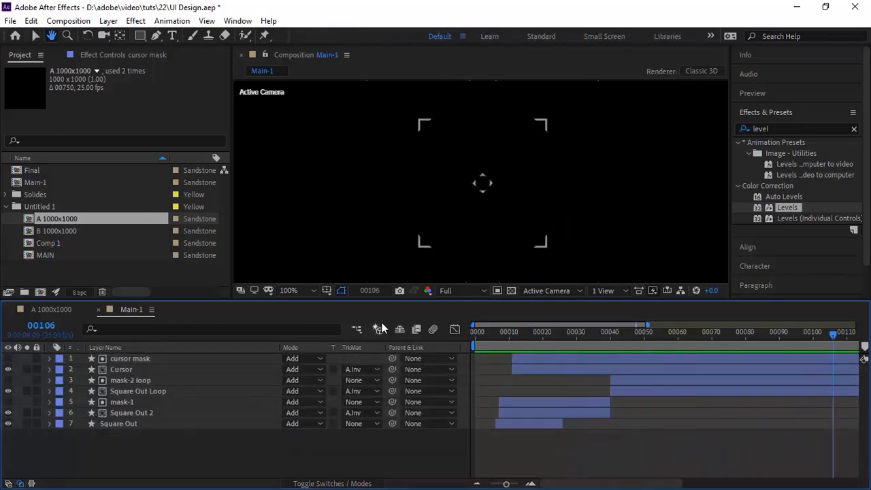
Add a null object to the Main-1 composition and rename it cursor control.
right_click(263, 437)
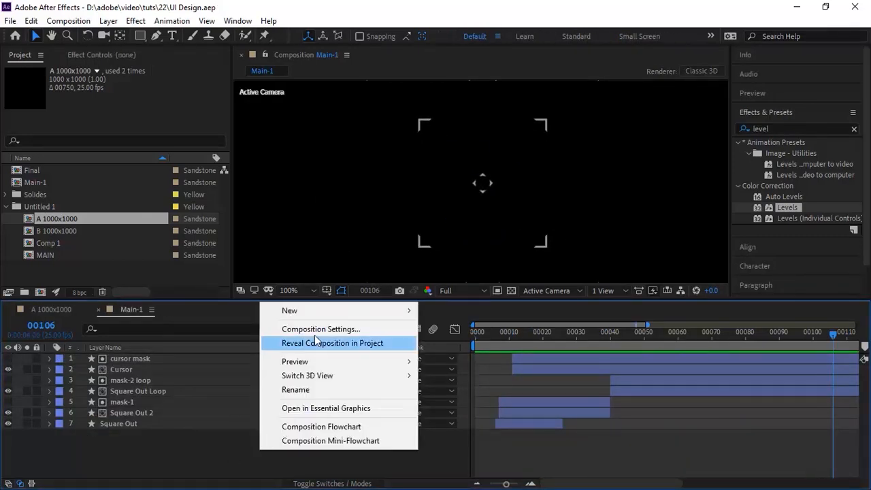
mouse_move(357, 309)
left_click(457, 385)
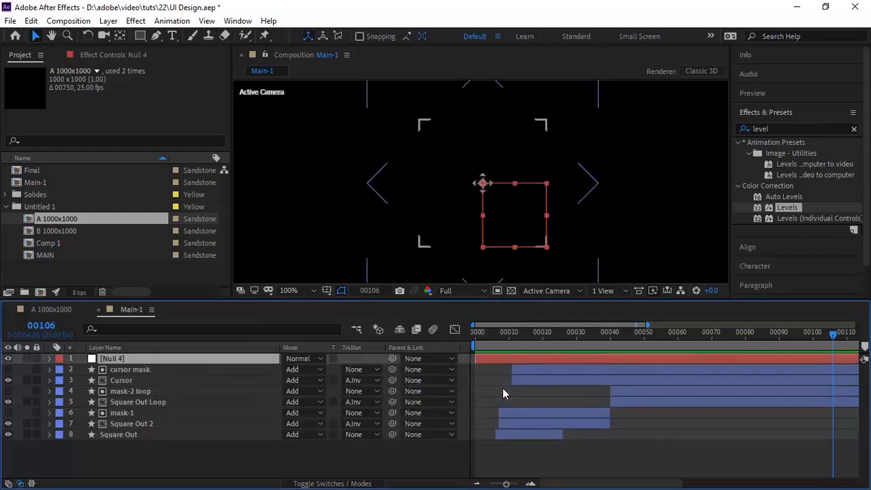
key("Return")
type("cursor cont")
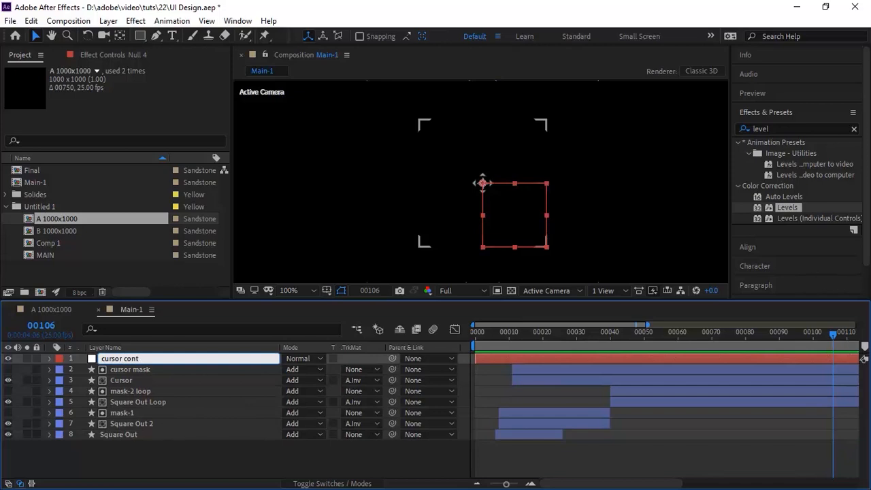
type("rol")
key("Return")
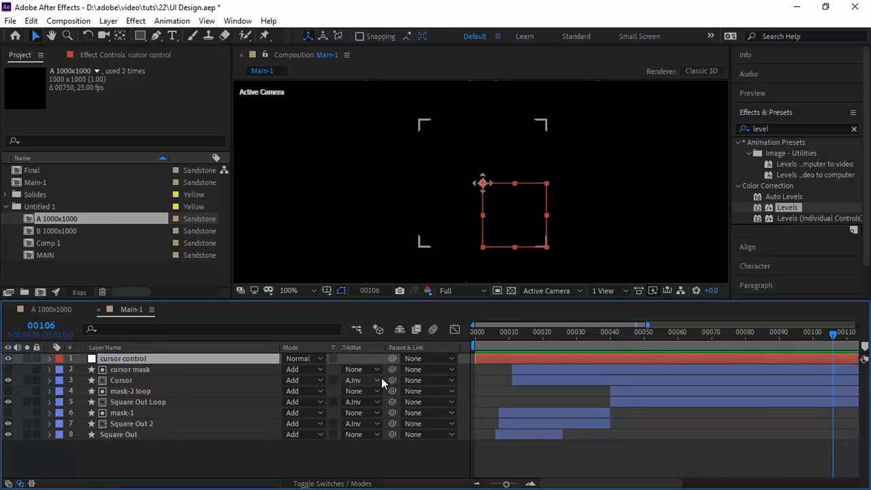
Parent the Cursor and cursor mask layers to the cursor control null.
left_click(238, 384)
left_click(249, 370, "ctrl")
left_click_drag(392, 385, 219, 358)
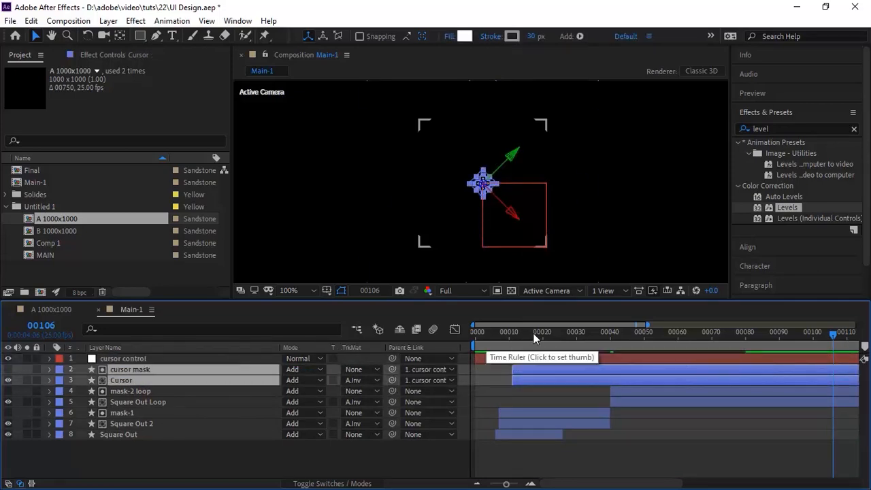
Shift the cursor control layer to start at frame 40 and add a 100% Scale keyframe there.
left_click(610, 338)
left_click_drag(480, 359, 612, 360)
left_click(49, 359)
left_click(82, 401)
Set the cursor control layer's blending mode to Add and make it a 3D layer.
left_click(313, 482)
left_click(320, 483)
left_click(306, 358)
left_click(334, 208)
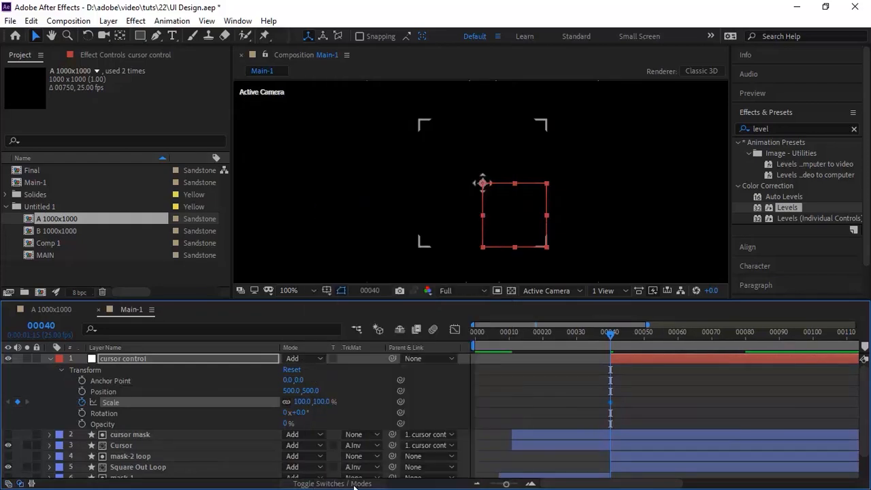
left_click(332, 483)
left_click(353, 358)
Add Scale keyframes to cursor control of 150% at frame 42 and 100% at frame 59.
left_click(48, 327)
type("42")
key("Return")
left_click(304, 402)
type("150")
key("Return")
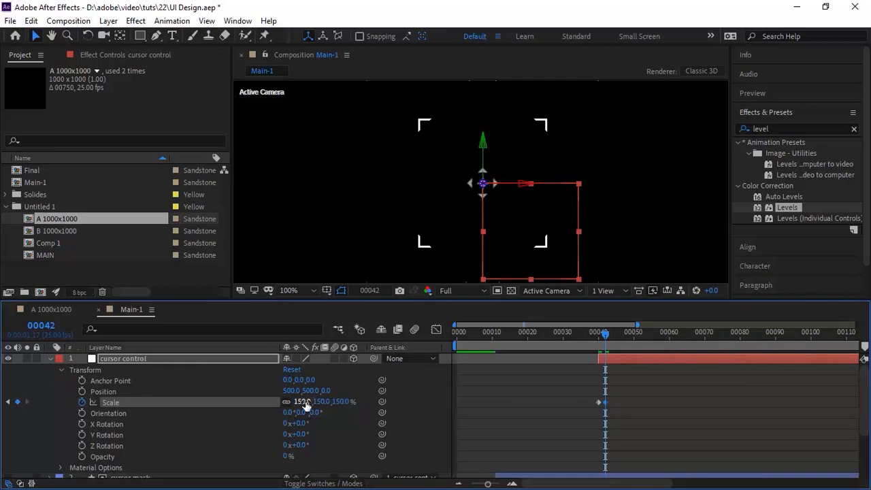
left_click(45, 327)
type("59")
key("Return")
left_click(303, 402)
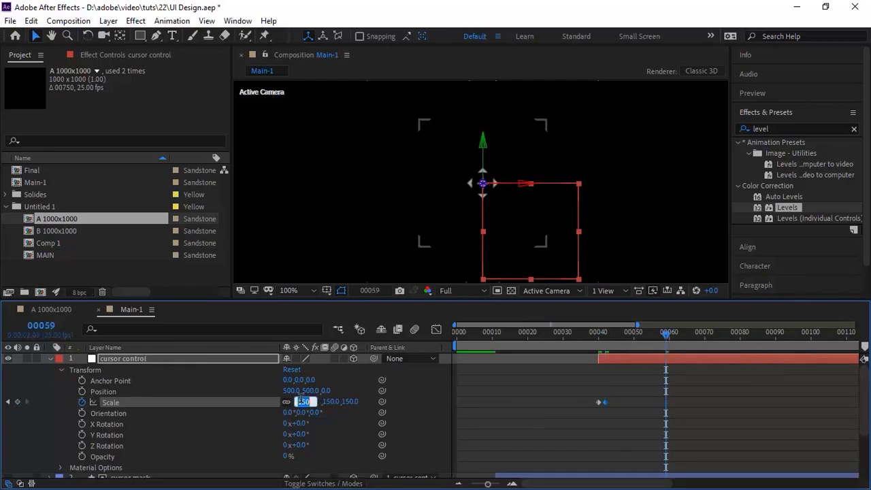
type("100")
key("Return")
Set the keyframe velocity influence to 100% for the cursor control Scale keyframes at frames 42 and 59.
left_click_drag(678, 417, 591, 375)
right_click(605, 410)
mouse_move(663, 396)
left_click(417, 309)
right_click(605, 401)
left_click(653, 381)
left_click(330, 203)
type("100")
key("Return")
Loop the cursor control's Scale animation with the expression loopOut() and collapse the layer.
left_click(82, 402, "alt")
type("loopOut()")
left_click(425, 411)
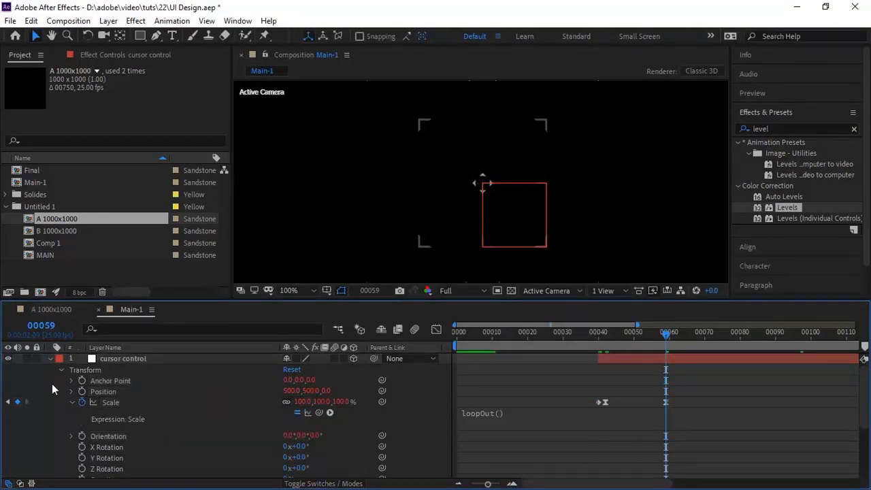
key("u")
Play back the composition and zoom in on the cursor to check its looping pulse.
key("space")
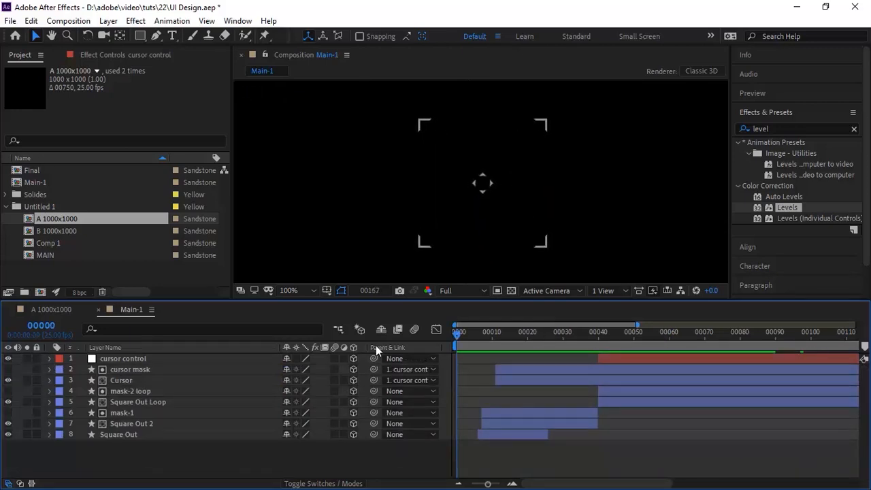
key("space")
key("period")
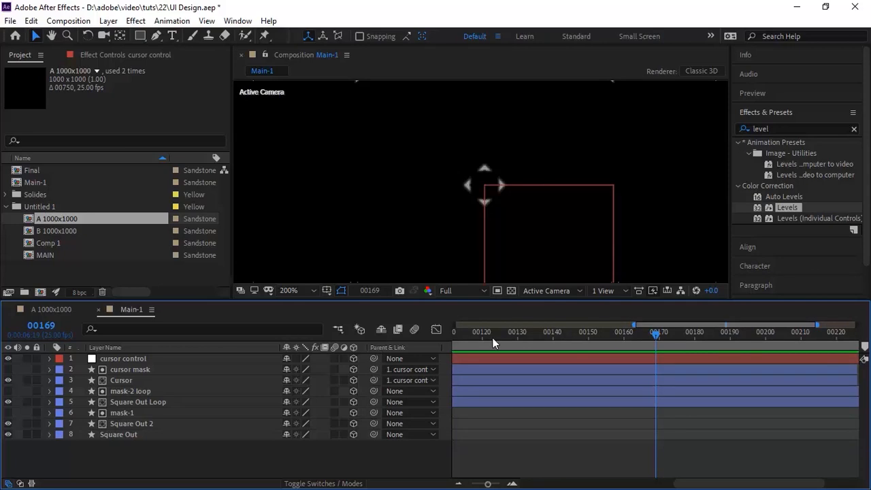
key("space")
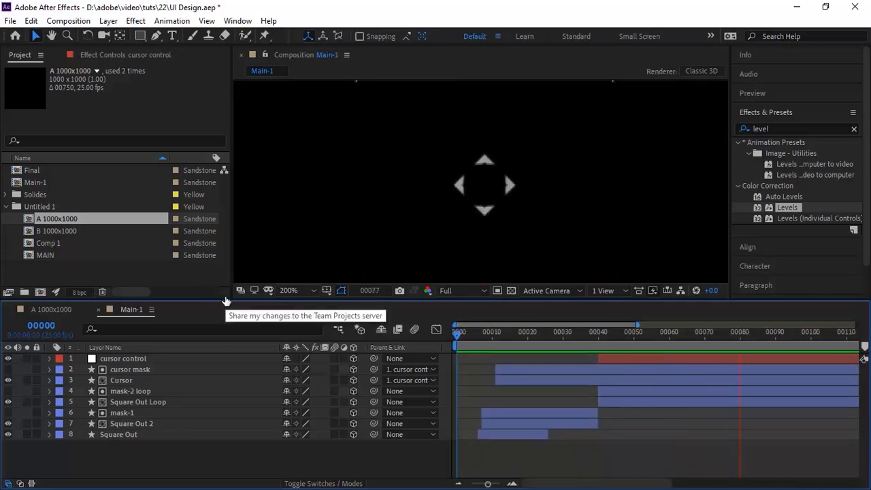
key("space")
Duplicate the Square Out layer, move the copy above all other layers and rename it Square In.
left_click(144, 435)
key("ctrl+d")
left_click_drag(146, 435, 149, 361)
key("Return")
key("Return")
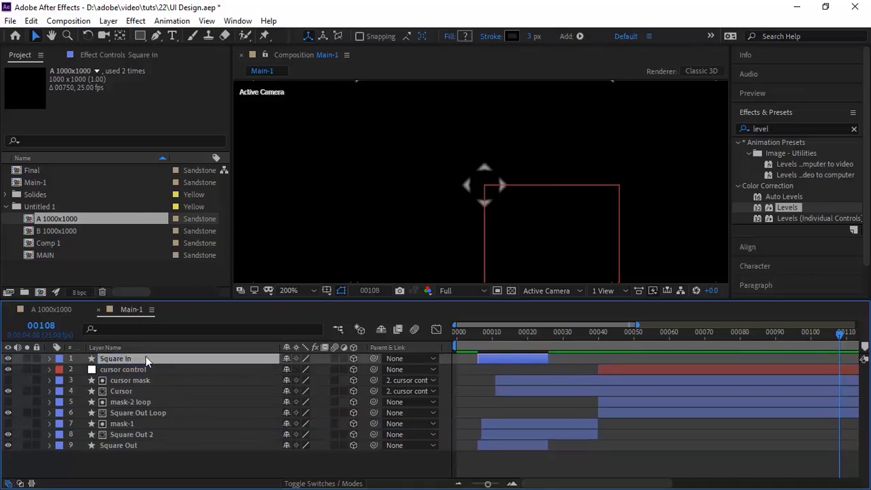
Shift the Square In layer to start at frame 12 and trim its end to frame 39.
left_click(483, 336)
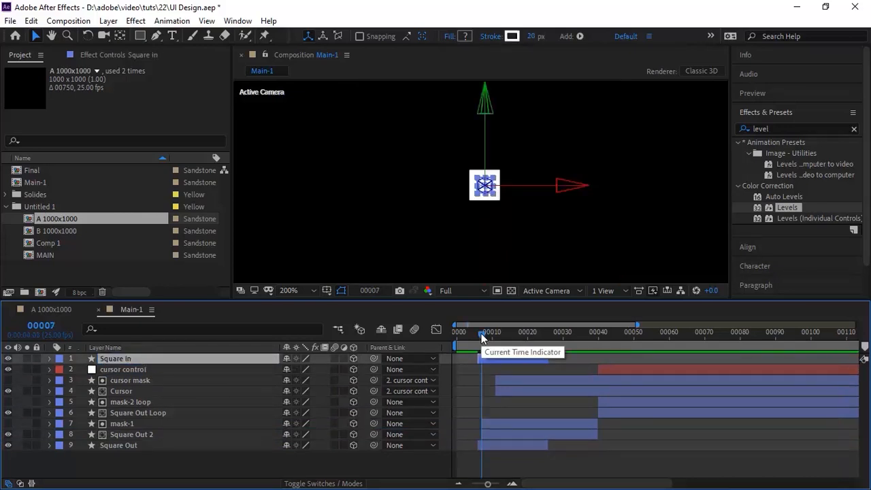
key("Page_Down")
key("Page_Down")
key("Page_Down")
key("Page_Down")
key("Page_Down")
left_click_drag(507, 360, 527, 359)
left_click(594, 333)
key("alt+bracketright")
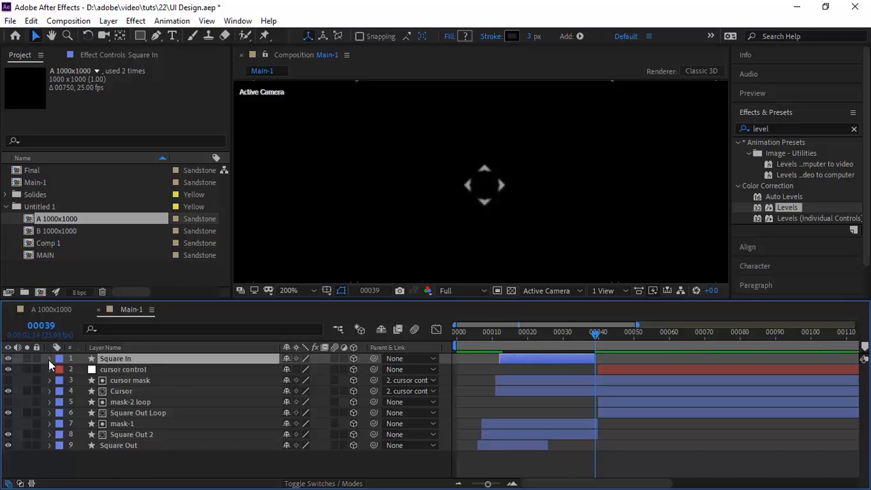
Move the first rectangle path Size keyframe of Square In to frame 15.
left_click(49, 359)
left_click(61, 370)
left_click(73, 380)
left_click(83, 391)
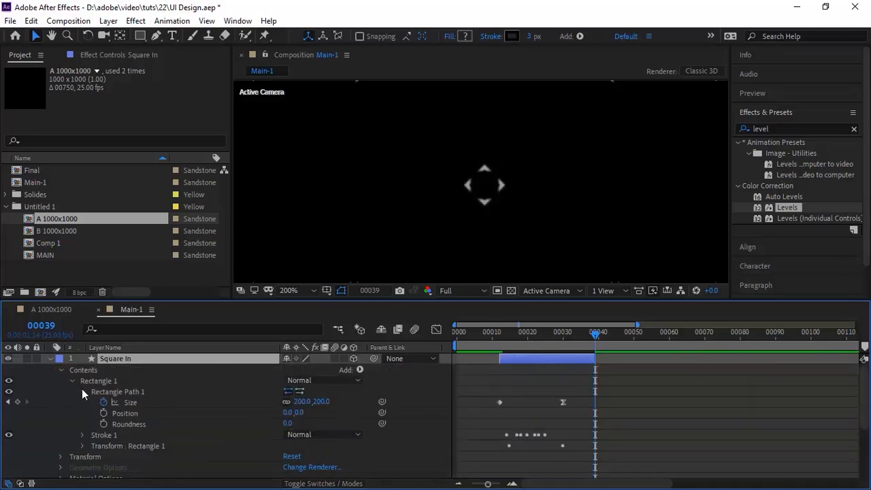
left_click(8, 402)
left_click(8, 402)
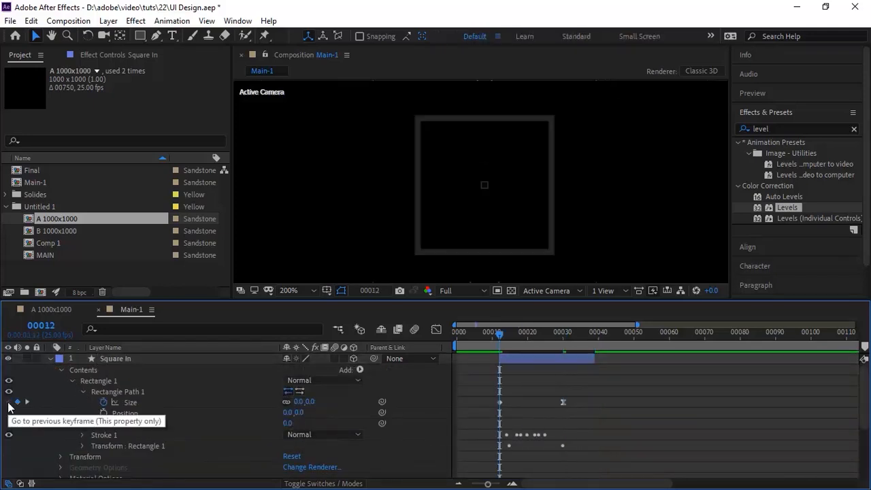
left_click(511, 336)
left_click(501, 402)
left_click_drag(502, 402, 510, 402)
left_click(27, 402)
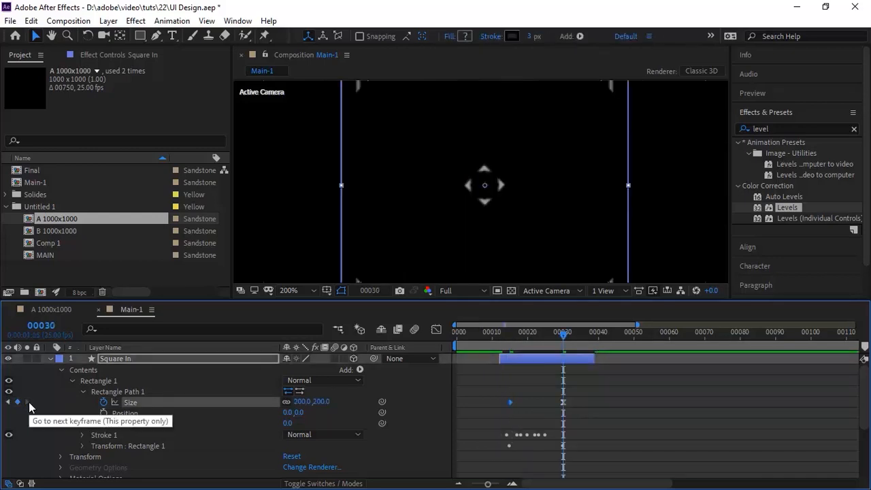
Shift all stroke Color keyframes of Square In so that the first one sits at frame 17.
left_click(83, 391)
left_click(82, 400)
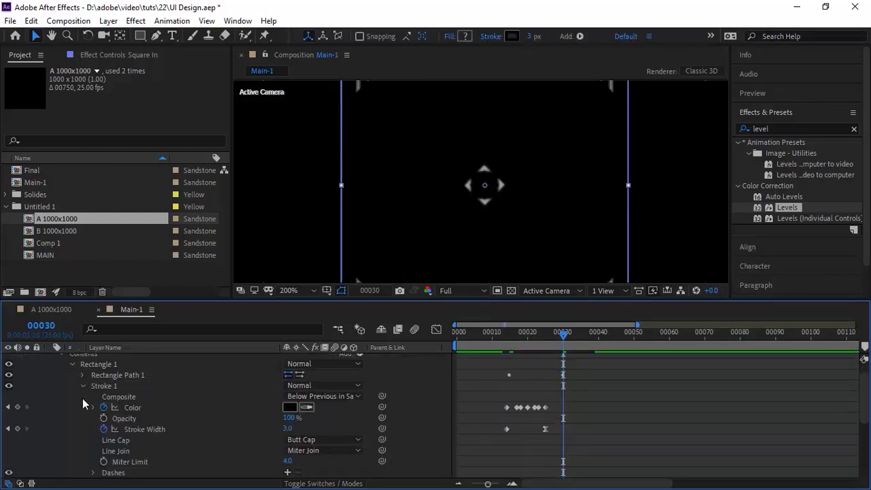
left_click(8, 407)
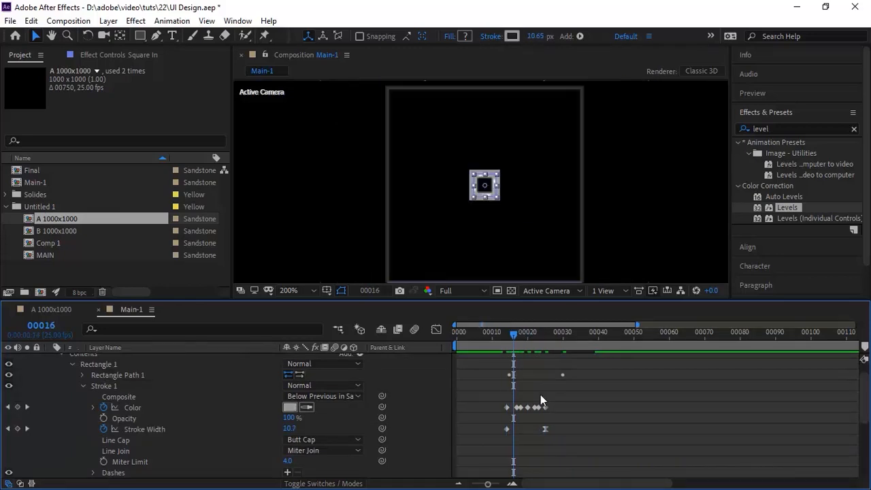
key("Page_Down")
left_click_drag(584, 410, 502, 405)
left_click_drag(505, 407, 515, 407)
Step through the stroke Color keyframes of Square In and delete the last one.
left_click(29, 407)
left_click(28, 406)
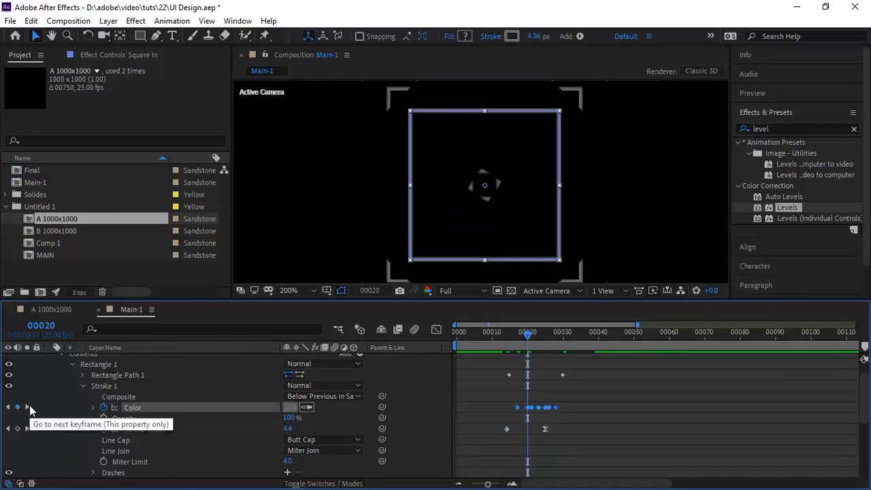
left_click(29, 407)
left_click(29, 407)
left_click(29, 406)
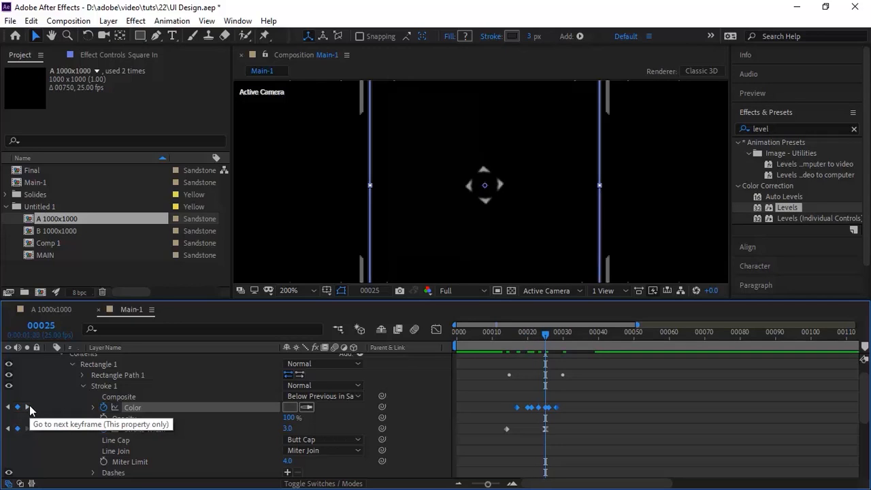
left_click(28, 407)
left_click(292, 409)
key("Escape")
left_click_drag(583, 388, 555, 417)
key("Delete")
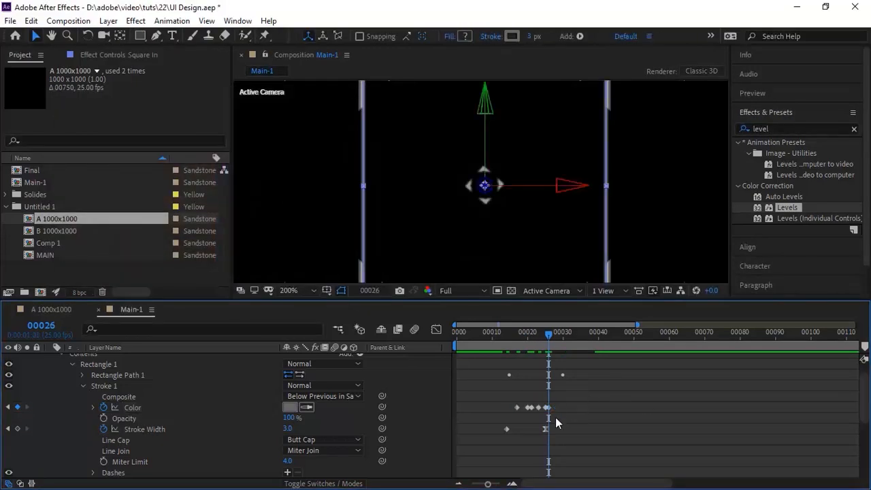
Move the first Stroke Width keyframe of Square In to frame 17.
left_click(9, 429)
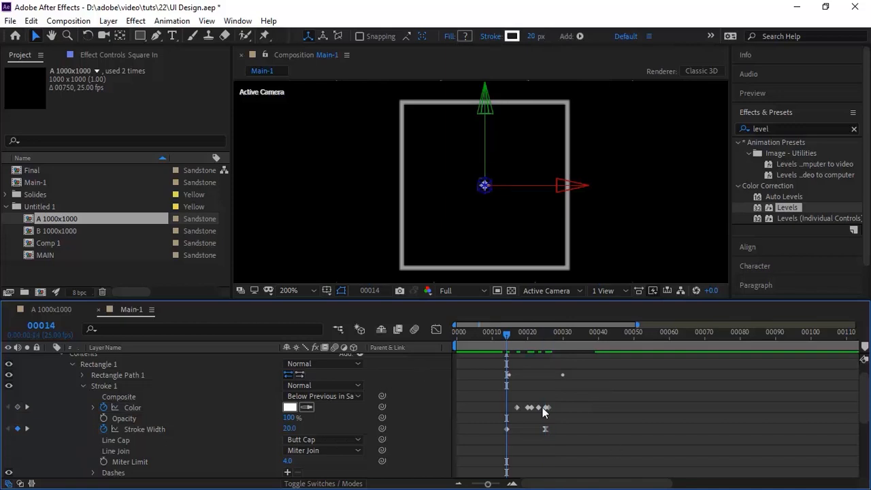
key("Page_Down")
key("Page_Down")
key("Page_Down")
left_click_drag(506, 429, 517, 430)
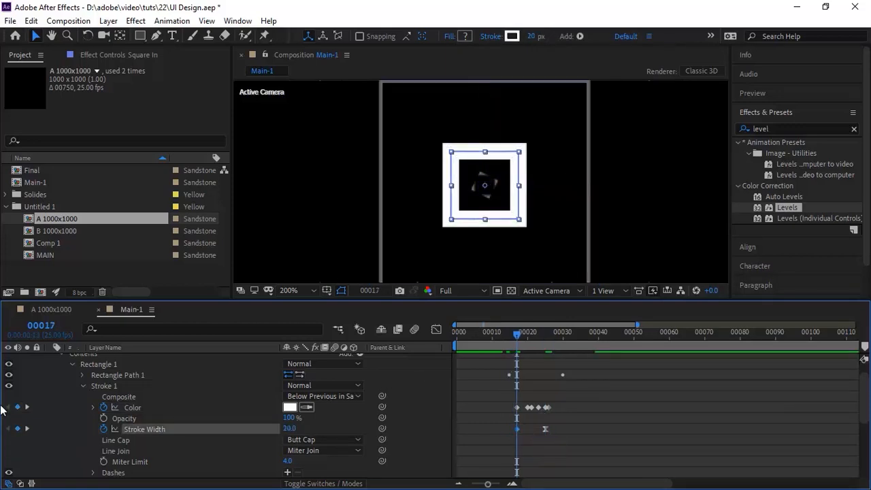
Move the last Stroke Width keyframe of Square In to frame 28 and set its value to 10.
left_click(27, 428)
key("Page_Down")
key("Page_Down")
key("Page_Down")
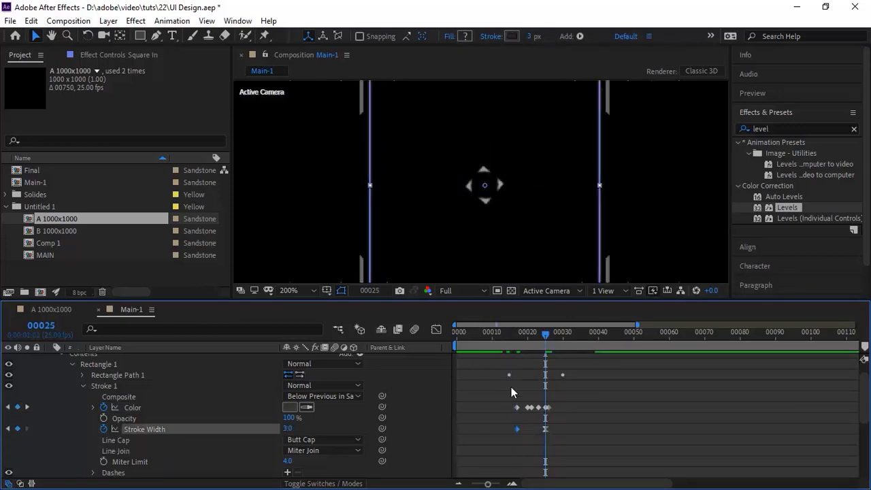
left_click_drag(545, 430, 556, 431)
left_click(287, 429)
type("10")
key("Return")
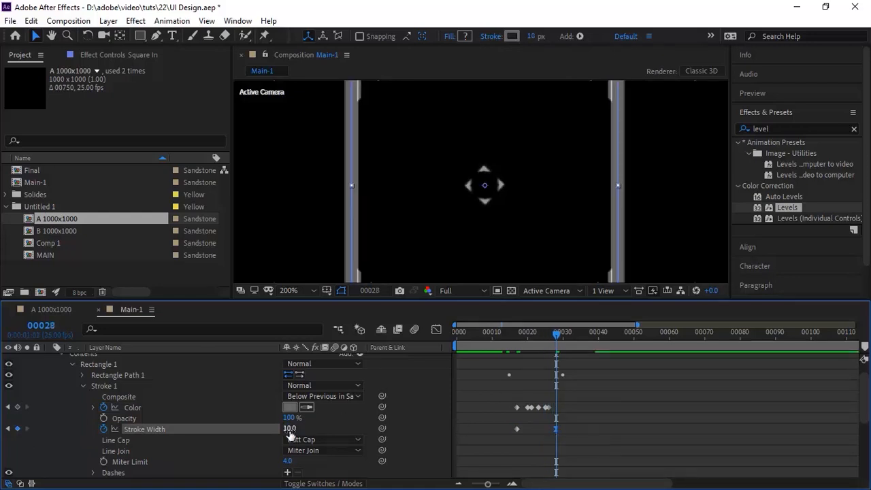
Remove the Scale keyframes from Rectangle 1's transform in Square In and set its scale to 50%.
left_click(84, 385)
left_click(84, 397)
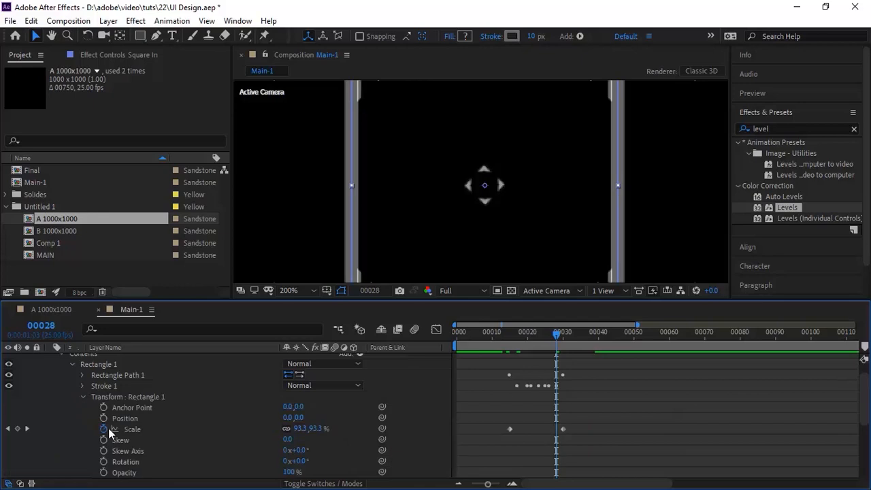
left_click(120, 428)
type("50")
key("Return")
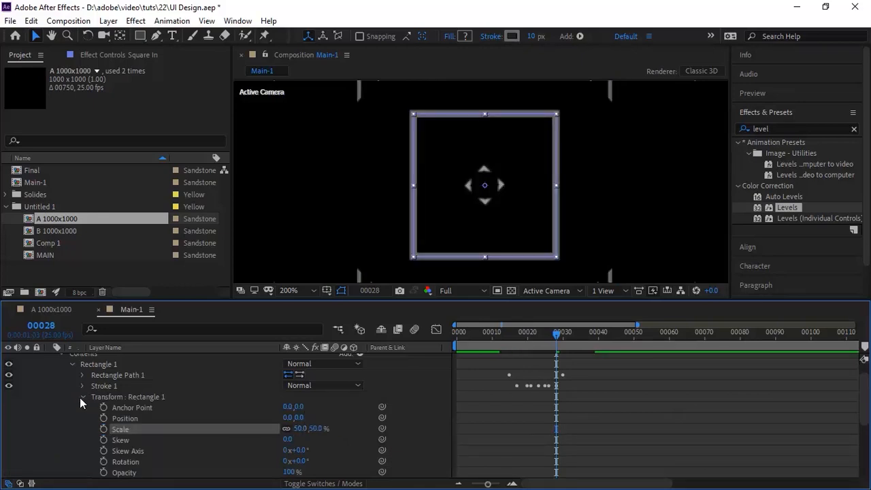
Set the Square In layer's Z position to 0 and its layer scale to 100%.
left_click(82, 397)
left_click(61, 408)
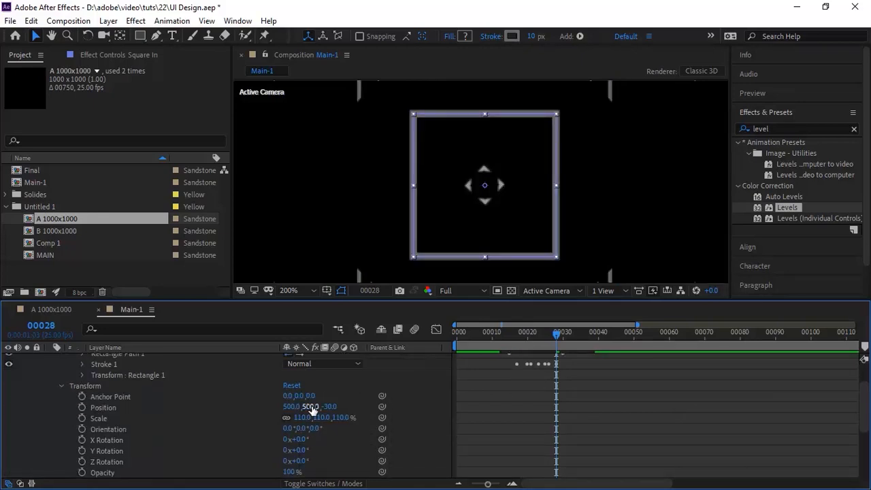
left_click(327, 406)
type("0")
key("Tab")
type("100")
key("Return")
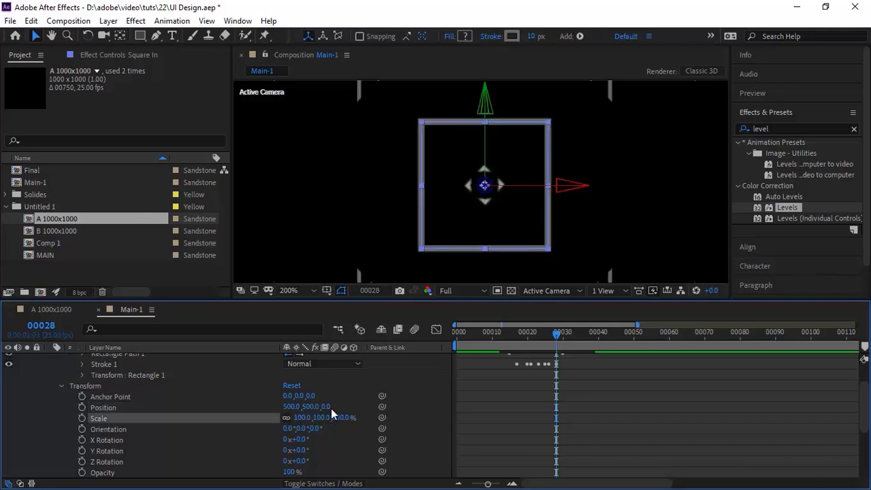
Play back the composition from the start to check the Square In animation.
left_click_drag(531, 330, 388, 339)
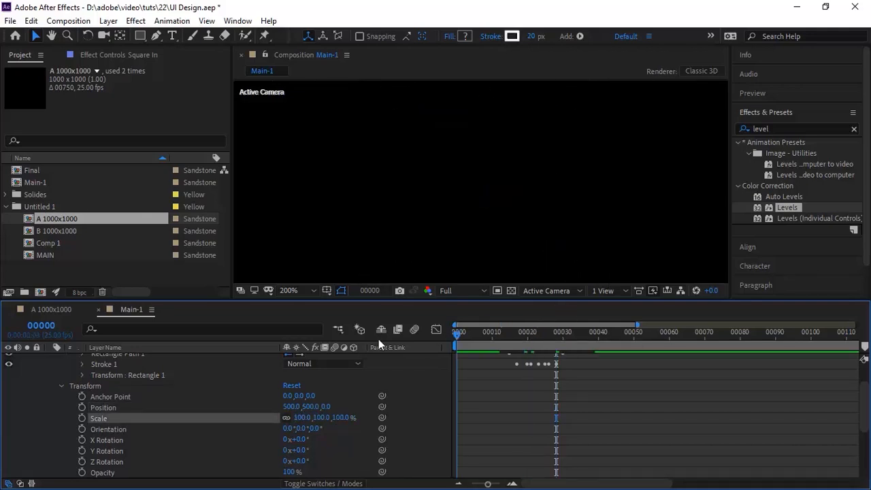
left_click(61, 386)
left_click(391, 392)
key("space")
key("space")
left_click_drag(539, 341, 460, 338)
scroll(489, 368, "up", 2)
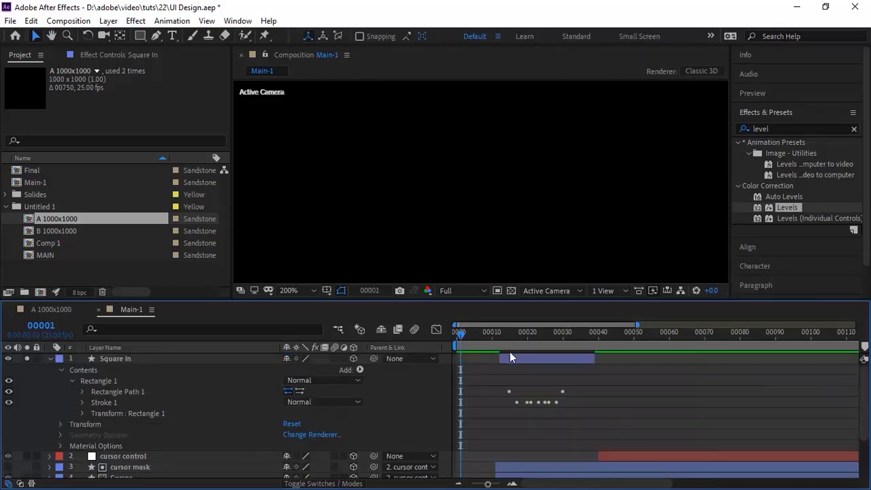
left_click(496, 331)
key("space")
key("space")
Duplicate the Square In layer and rename the copy to Square In Loop.
left_click(50, 359)
key("ctrl+d")
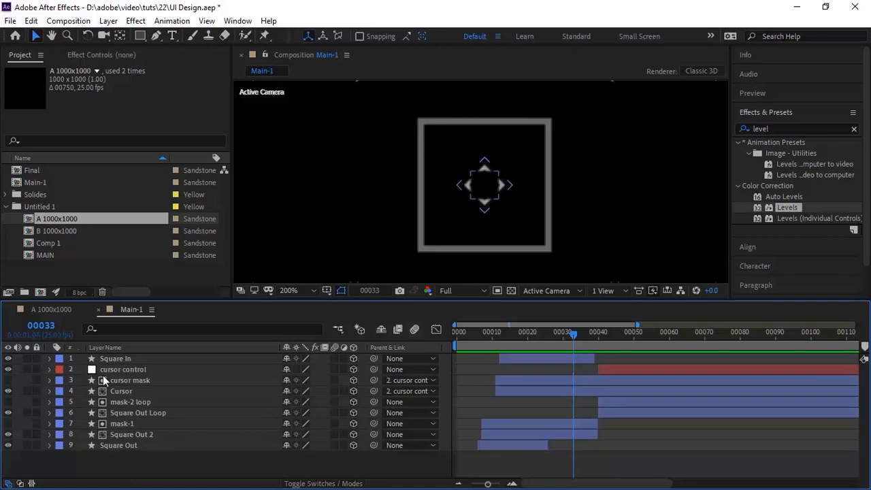
left_click(114, 359)
key("Return")
key("BackSpace")
type("Loop")
key("Return")
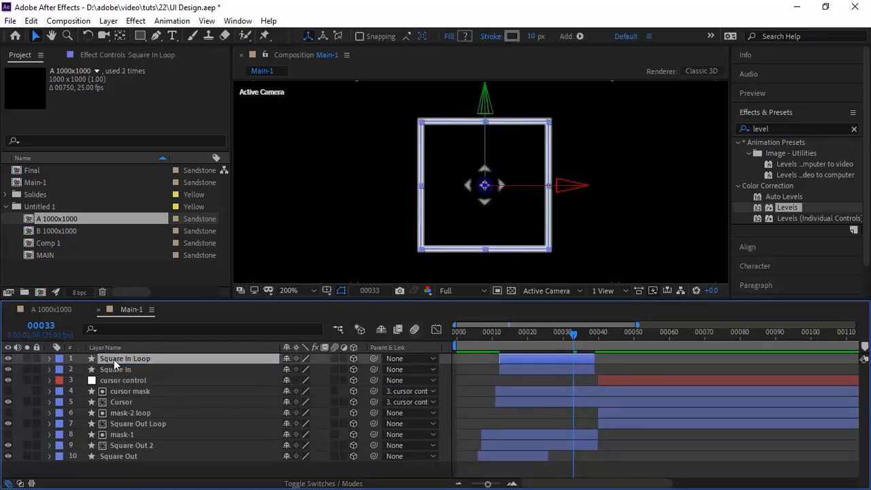
Start the Square In Loop layer at frame 40 and extend its end further along the timeline.
left_click(599, 337)
key("[")
left_click_drag(692, 358, 863, 358)
left_click_drag(769, 391, 858, 403)
left_click_drag(692, 482, 545, 481)
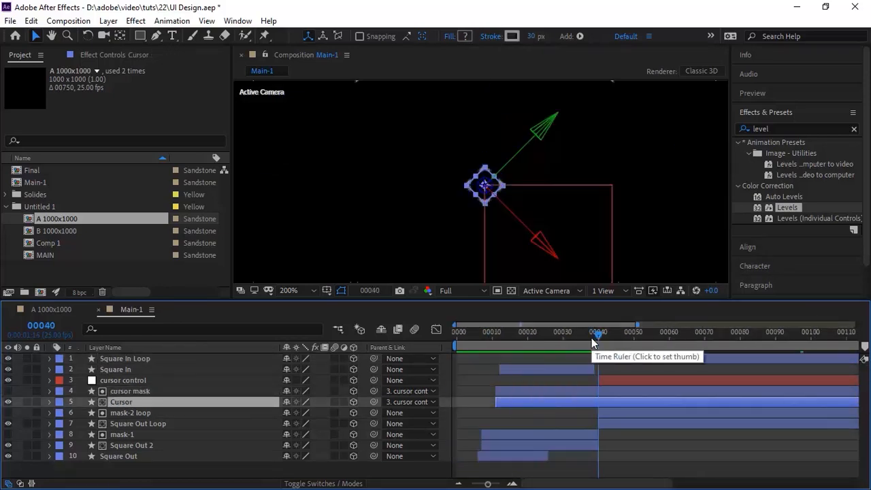
Clear the rectangle path Size keyframes of Square In Loop and set a new one of 200 at frame 40.
left_click(50, 359)
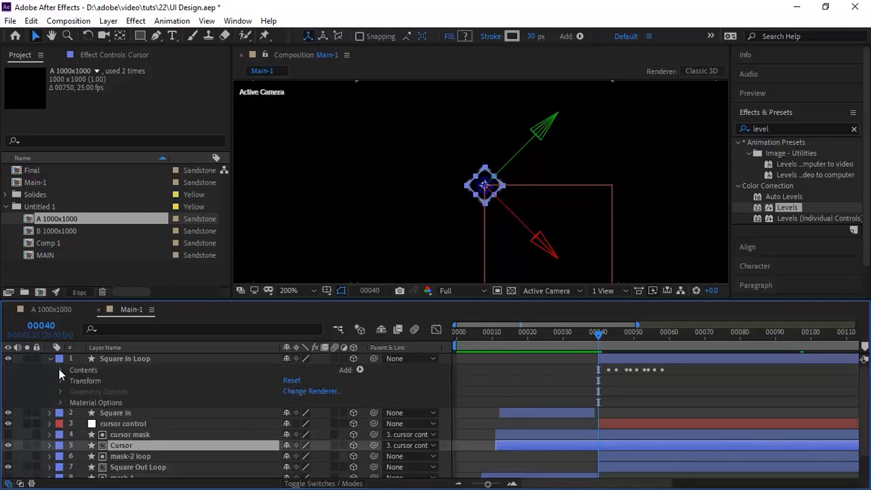
left_click(60, 370)
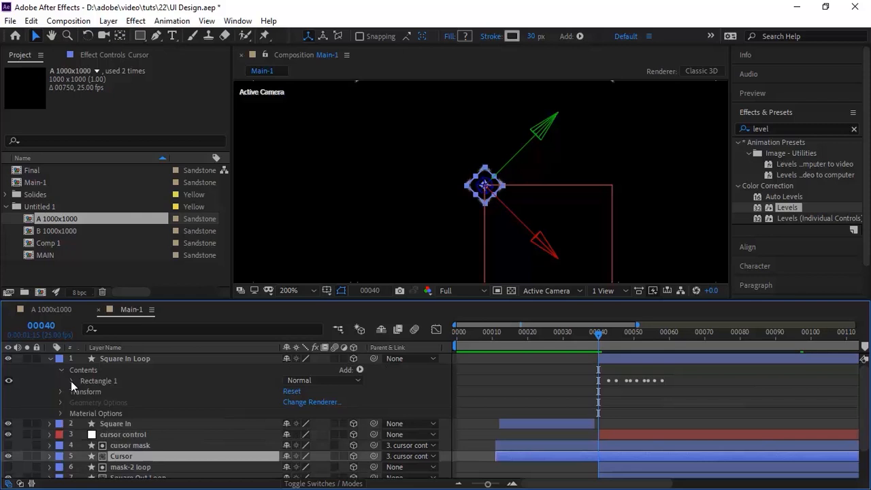
left_click(71, 381)
left_click(82, 391)
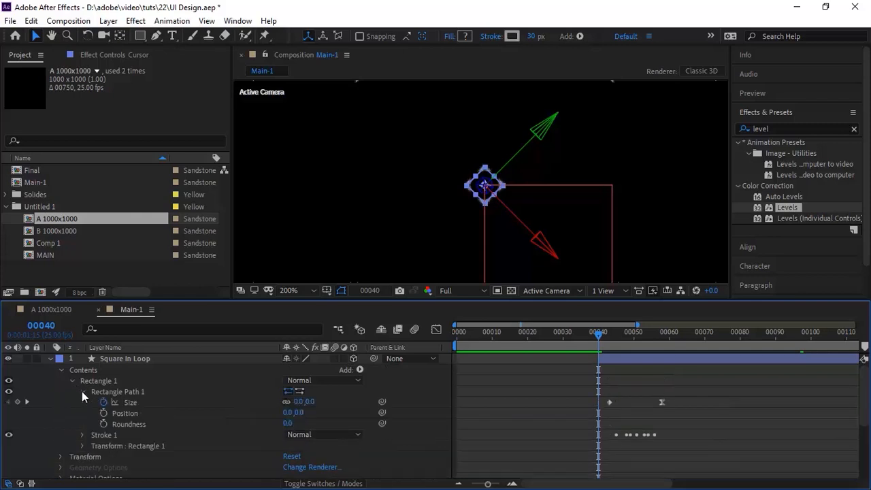
left_click(103, 401)
left_click(303, 401)
type("200")
key("Return")
Add Size keyframes to Square In Loop of 160 at frame 42 and 200 at frame 59.
key("Page_Down")
key("Page_Down")
left_click(301, 402)
type("160")
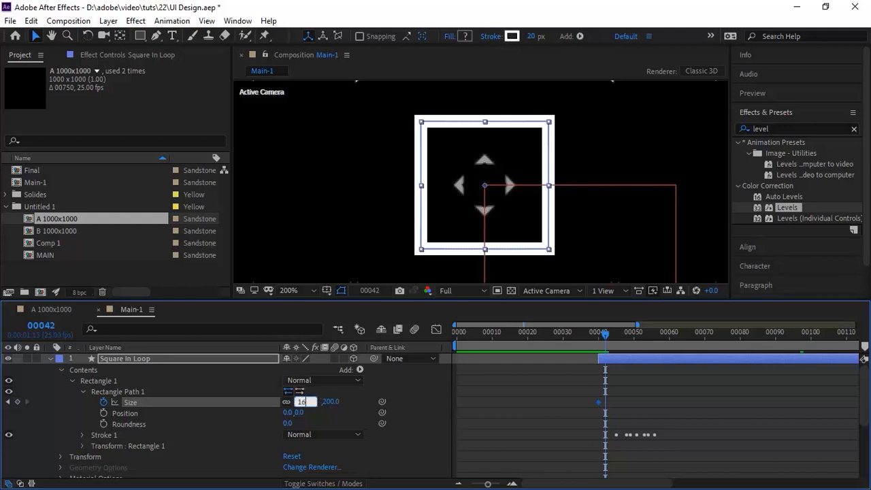
key("Return")
key("space")
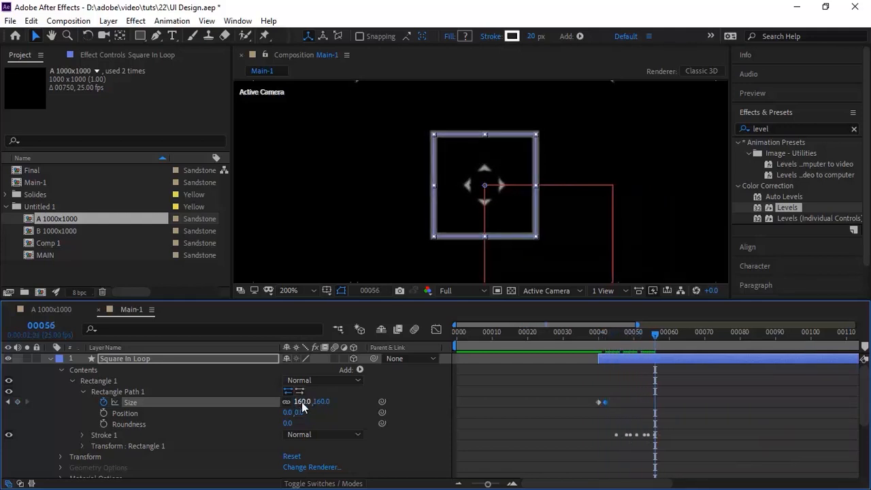
left_click(301, 401)
type("200")
key("Return")
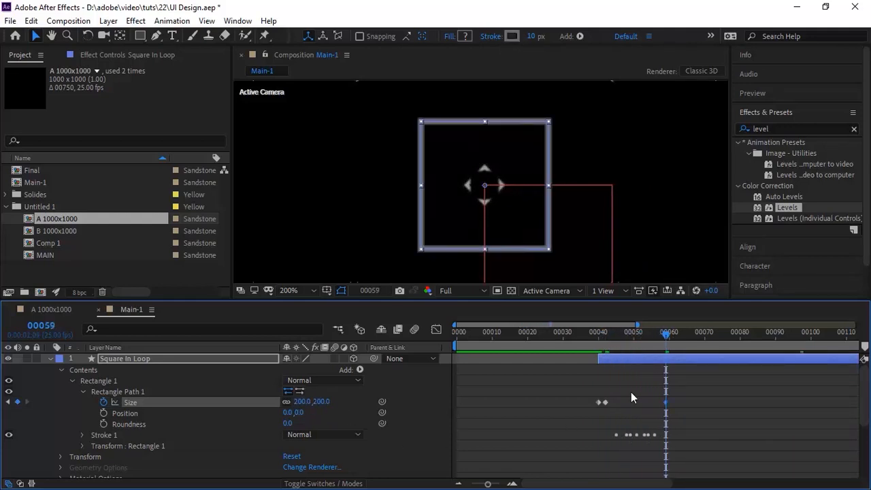
Ease the Size keyframes at frames 42 and 59 by adjusting their Keyframe Velocity.
right_click(605, 401)
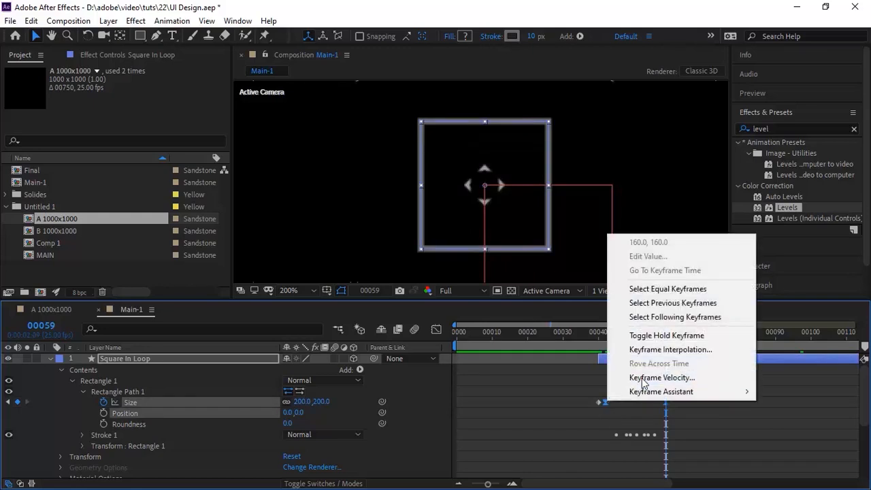
left_click(642, 378)
double_click(326, 202)
key("Return")
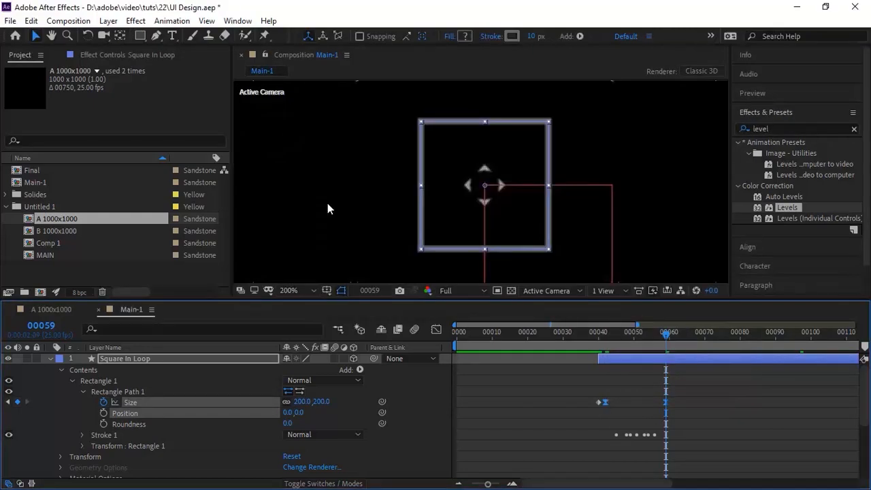
Loop the rectangle Size animation of Square In Loop with a loopOut() expression.
left_click(103, 402, "alt")
type("loopo")
key("Return")
left_click(56, 392)
left_click(82, 393)
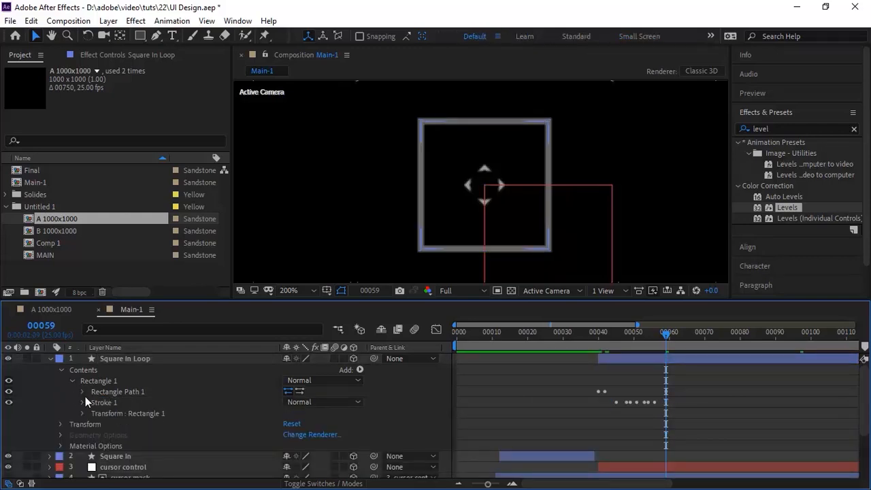
Clear the stroke Color keyframes of Square In Loop and set a new grey Color keyframe at frame 40.
left_click(82, 402)
scroll(82, 400, "down", 1)
left_click(121, 407)
left_click(41, 325)
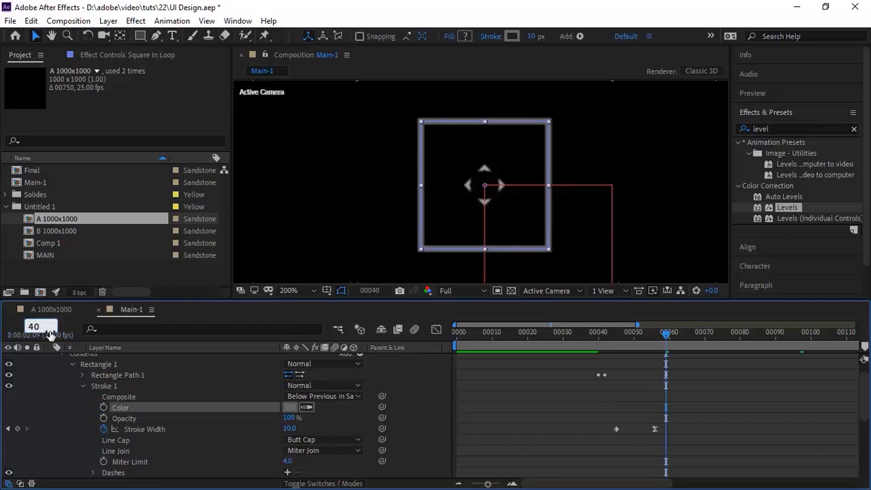
type("40")
key("Return")
left_click(103, 407)
left_click(287, 408)
key("Escape")
Add stroke Color keyframes to Square In Loop: white at frame 42 and grey at frame 59.
key("Page_Down")
key("Page_Down")
left_click(288, 408)
type("ffffff")
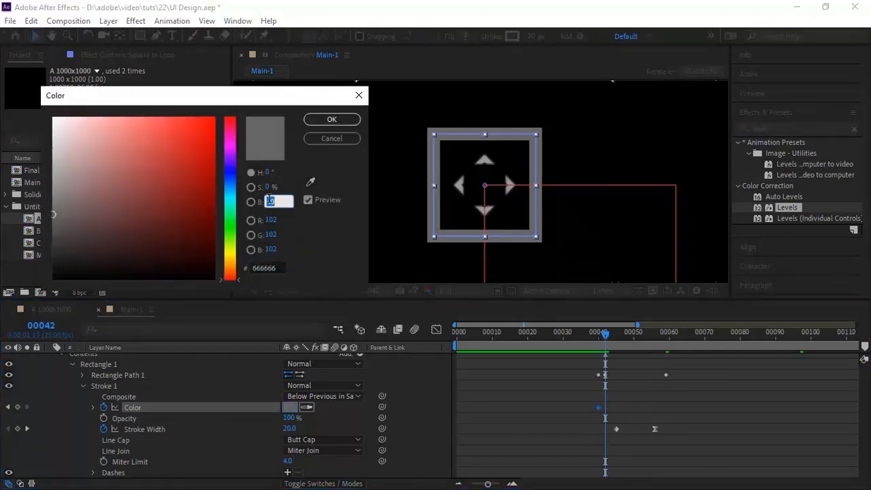
key("Return")
left_click(42, 325)
type("59")
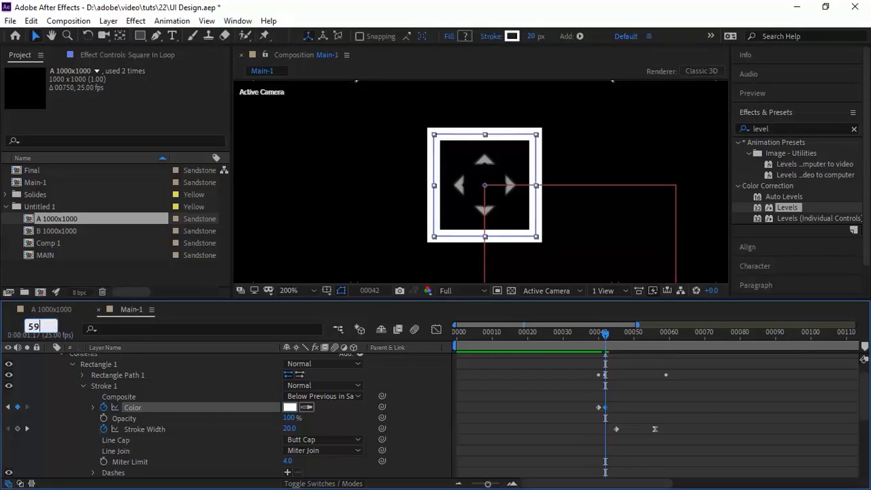
key("Return")
left_click(290, 406)
left_click(277, 201)
type("4.0")
key("Return")
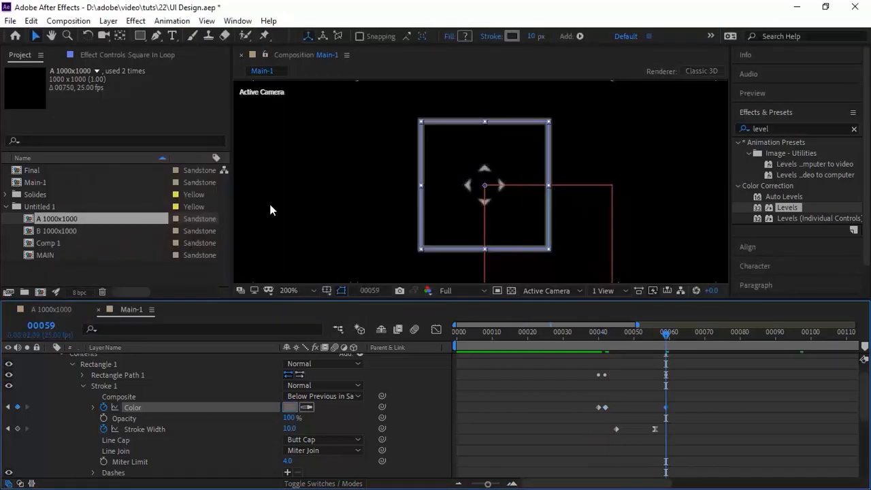
Clear the Stroke Width keyframes of Square In Loop and set a new one of 10 at frame 40.
left_click(42, 325)
type("40")
key("Return")
left_click(103, 428)
left_click(102, 428)
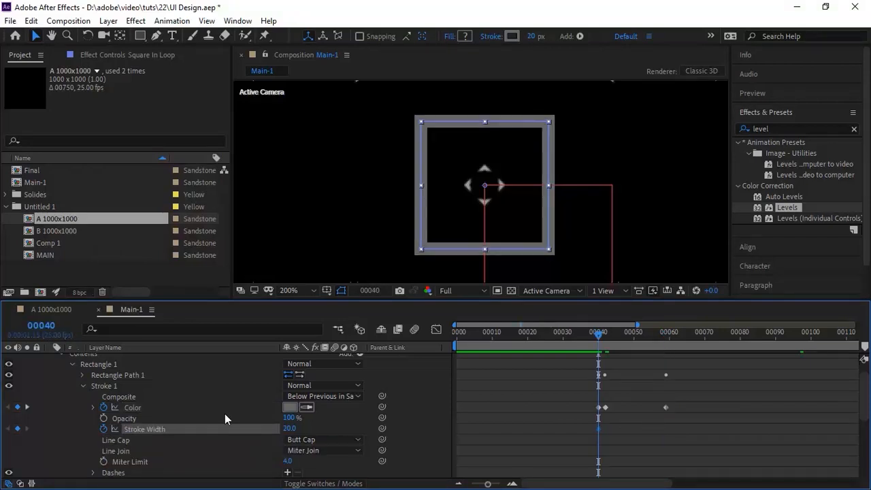
left_click(289, 429)
type("10")
key("Return")
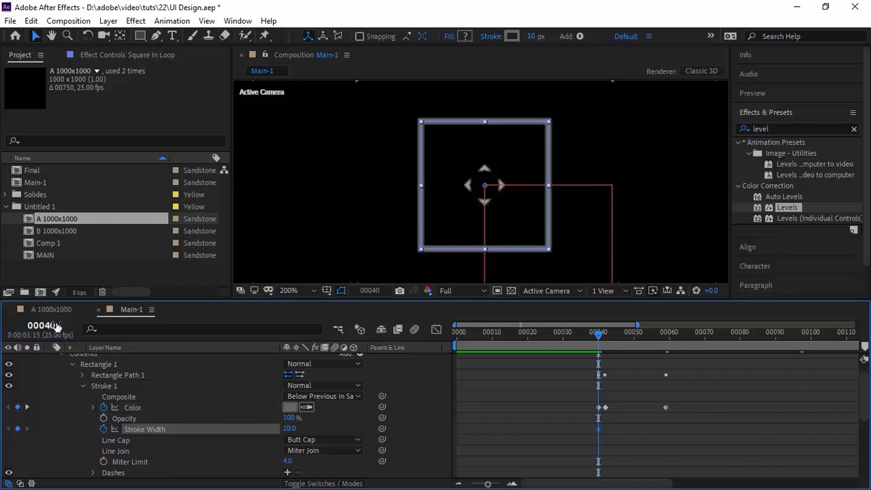
Add Stroke Width keyframes to Square In Loop of 20 at frame 42 and 10 at frame 59.
left_click_drag(55, 325, 63, 326)
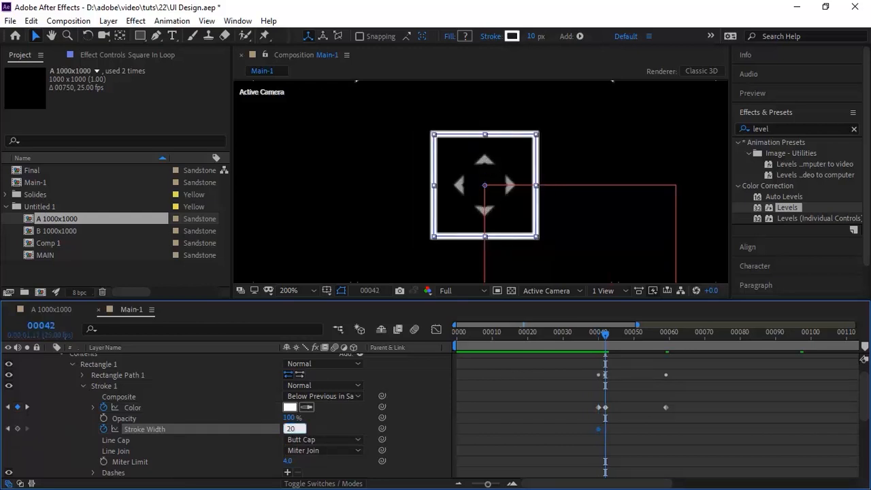
key("Return")
left_click(44, 328)
type("59")
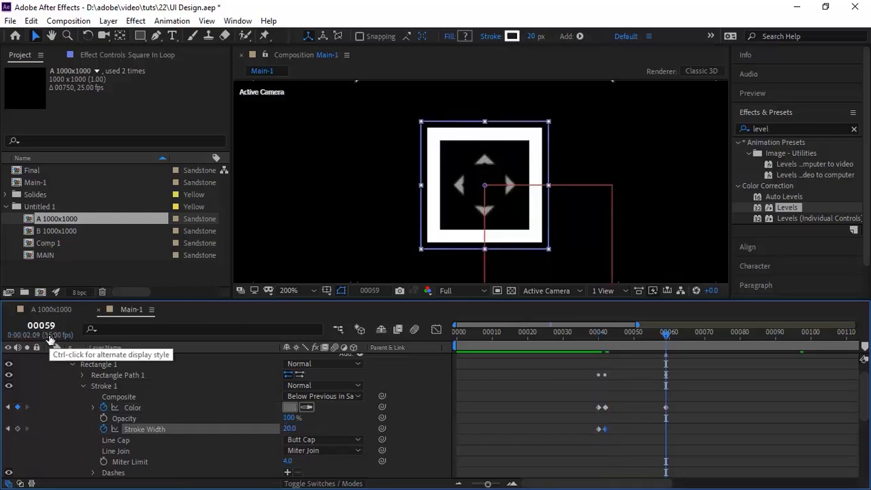
key("Return")
left_click(290, 429)
type("10")
key("Return")
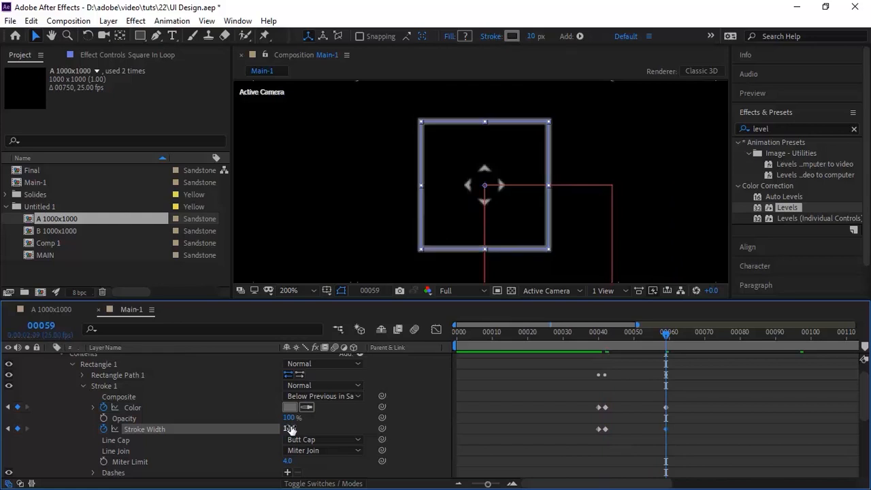
Loop the Stroke Width animation of Square In Loop with a loopOut() expression.
left_click(103, 429, "alt")
type("loop")
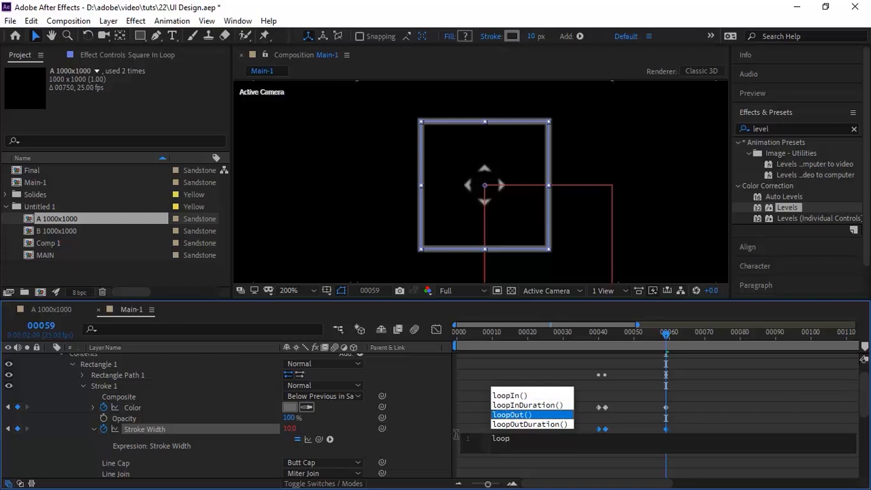
key("Return")
left_click(424, 443)
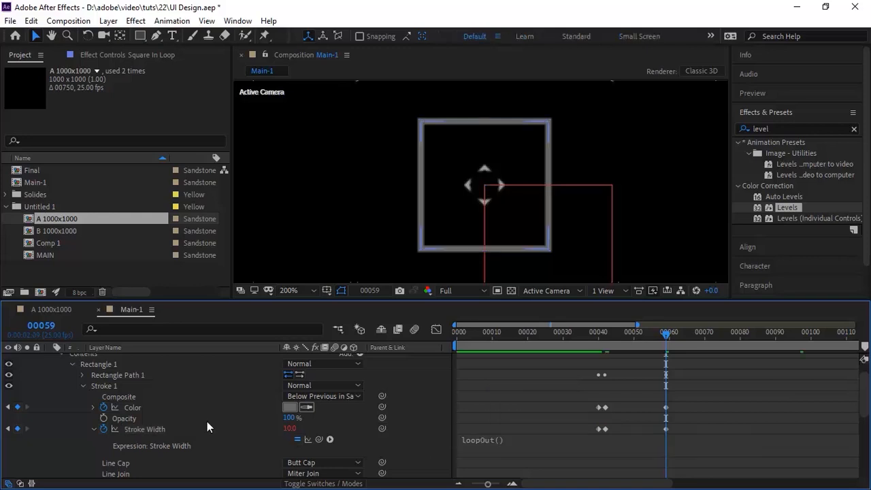
Play back the whole composition from frame 0 and save the project.
left_click(83, 386)
left_click(82, 396)
left_click(61, 408)
left_click(60, 408)
left_click_drag(665, 333, 361, 347)
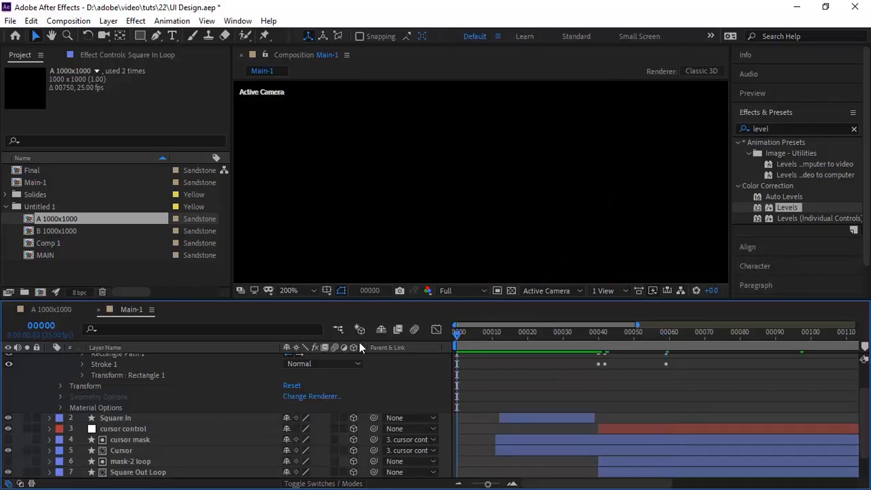
key("comma")
key("space")
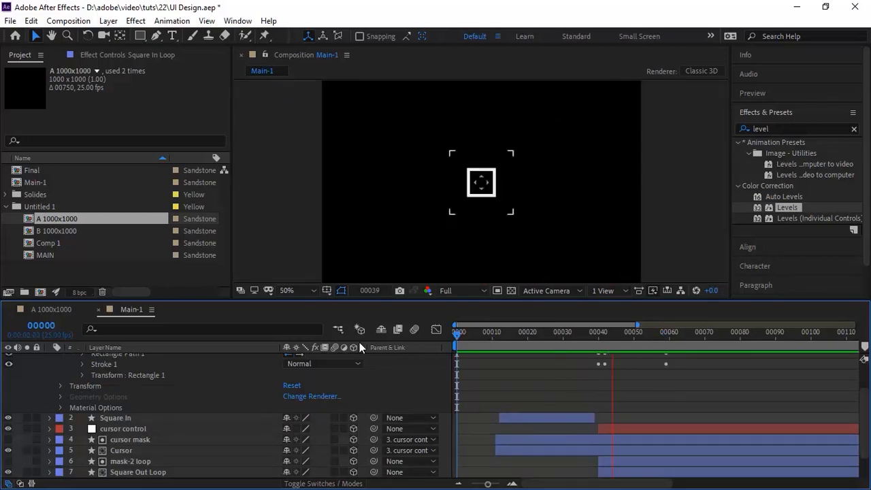
key("space")
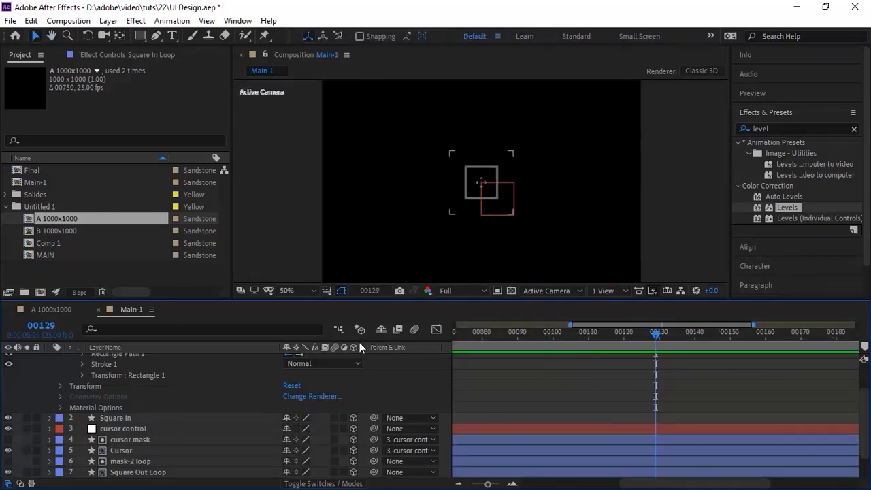
key("ctrl+s")
scroll(862, 383, "up", 2)
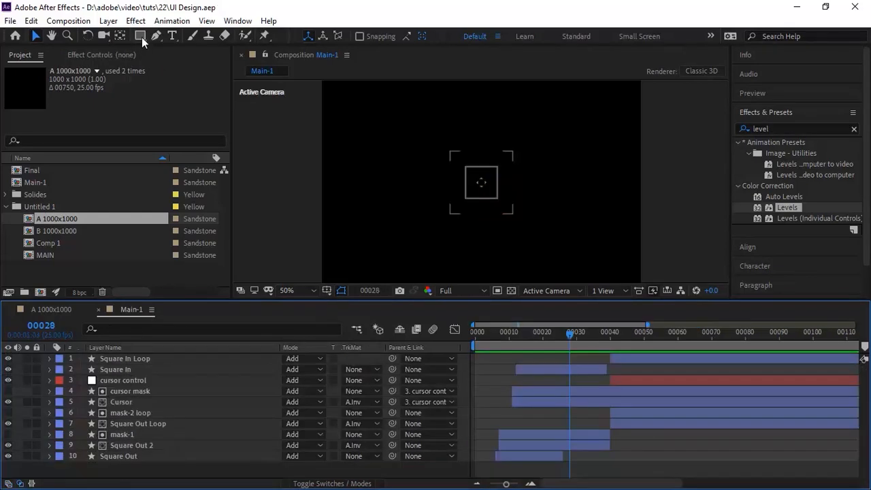
Create a composition-sized rectangle shape layer and rename it Lines.
double_click(141, 36)
left_click(149, 355)
key("Return")
type("L")
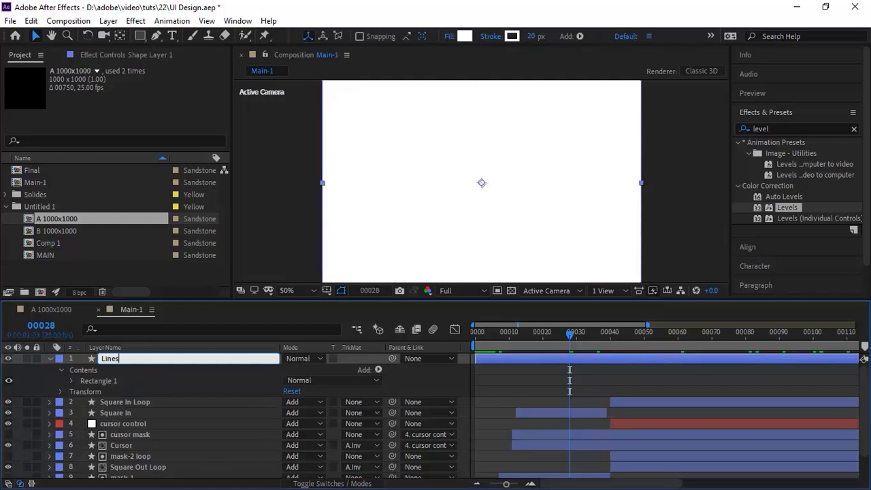
type("ines")
key("Return")
Delete the stroke from Rectangle 1 and trim the start of the Lines layer to frame 1.
left_click(72, 381)
left_click(100, 403)
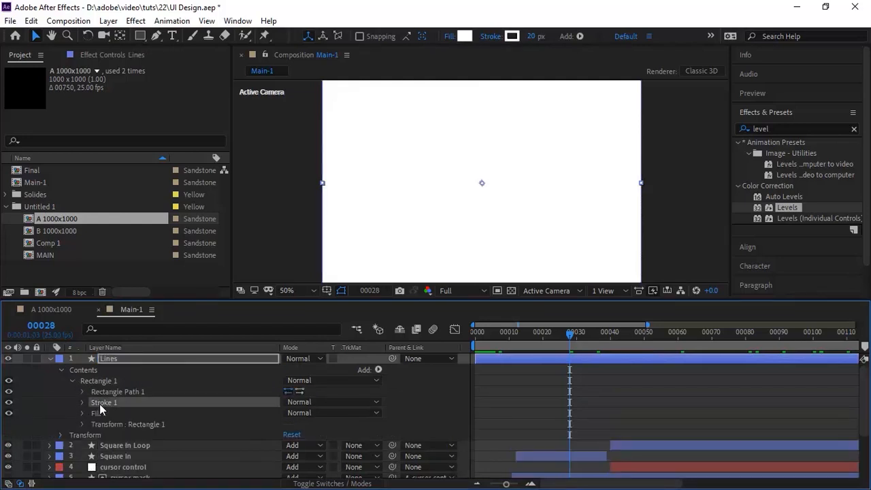
left_click(81, 391)
left_click_drag(496, 332, 478, 333)
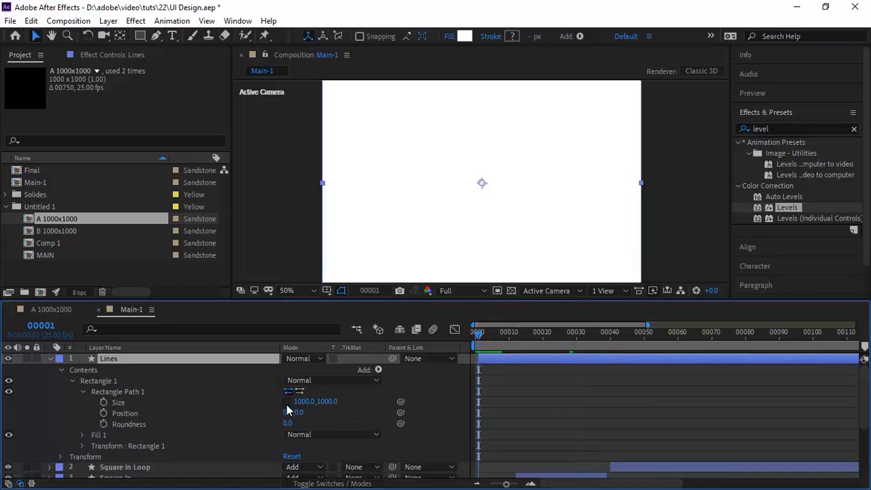
Add a Size keyframe of 0, 20 to Rectangle Path 1 of the Lines layer at frame 1.
left_click(103, 402)
type("0")
key("Tab")
type("20")
key("Return")
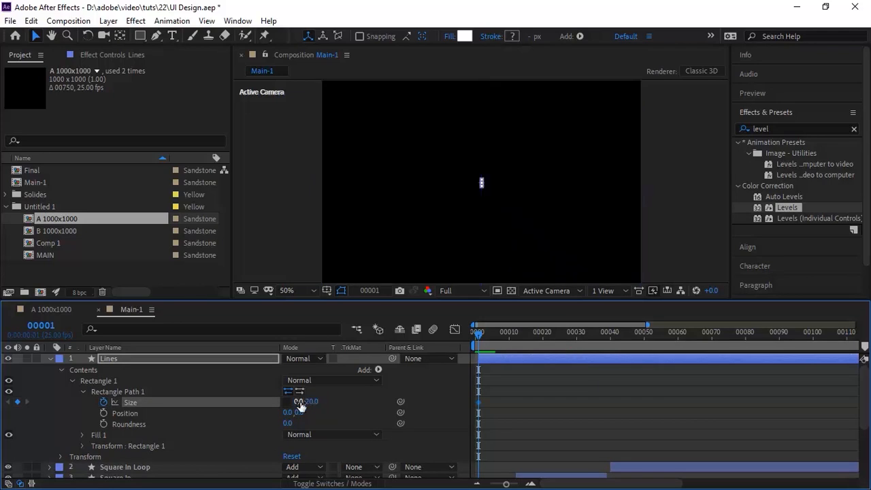
Add a Size keyframe of 100, 2.5 to Rectangle Path 1 at frame 21.
left_click(41, 325)
type("21")
key("Return")
left_click(296, 401)
type("100")
key("Tab")
type("2.5")
key("Return")
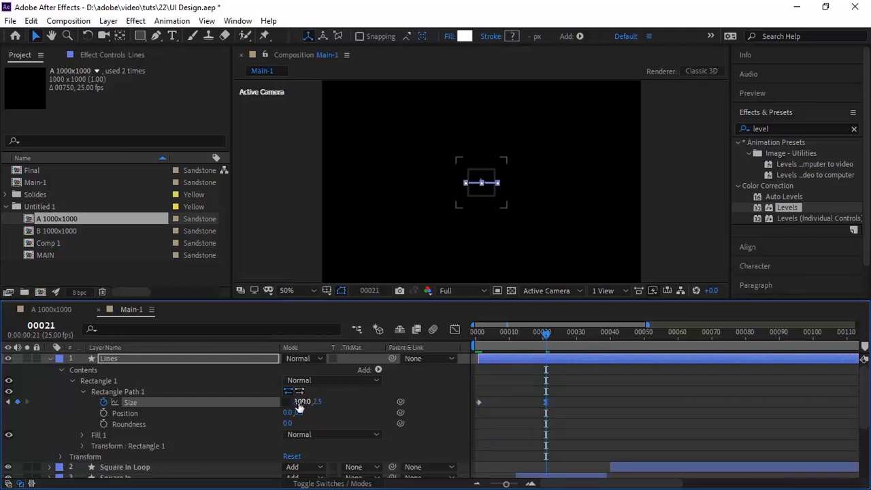
Set the incoming velocity influence of the frame 21 Size keyframe to 90%.
right_click(545, 400)
left_click(581, 374)
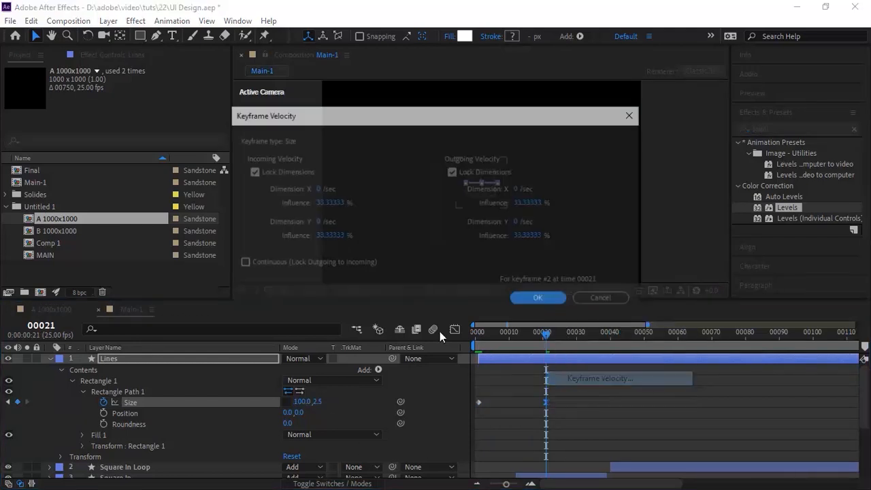
double_click(326, 202)
type("90")
key("Return")
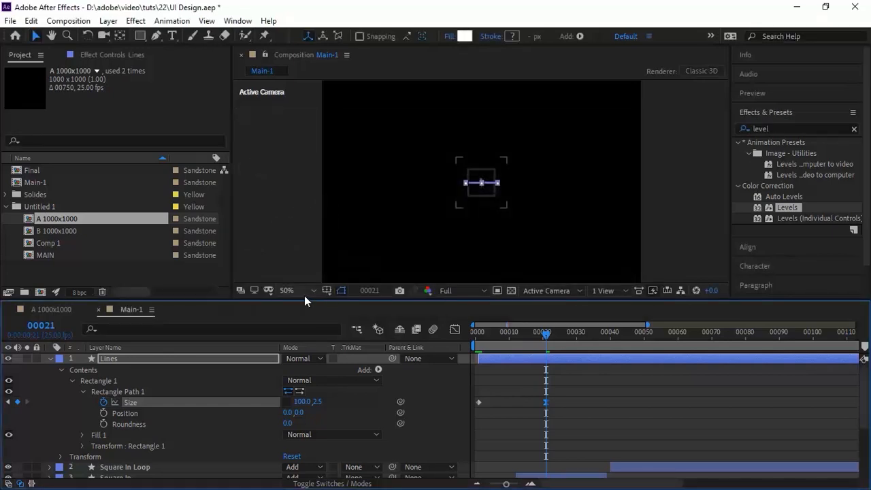
Set the Lines layer's blending mode to Add and make it a 3D layer.
left_click(293, 357)
left_click(334, 210)
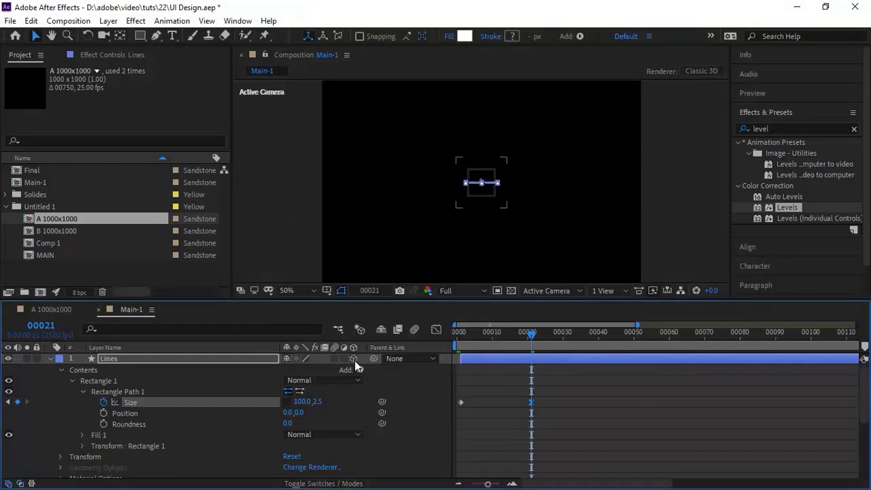
left_click(83, 392)
Add a starting Color keyframe to Fill 1 of Rectangle 1 at frame 8.
left_click(82, 400)
left_click(40, 325)
type("8")
key("Return")
left_click(104, 434)
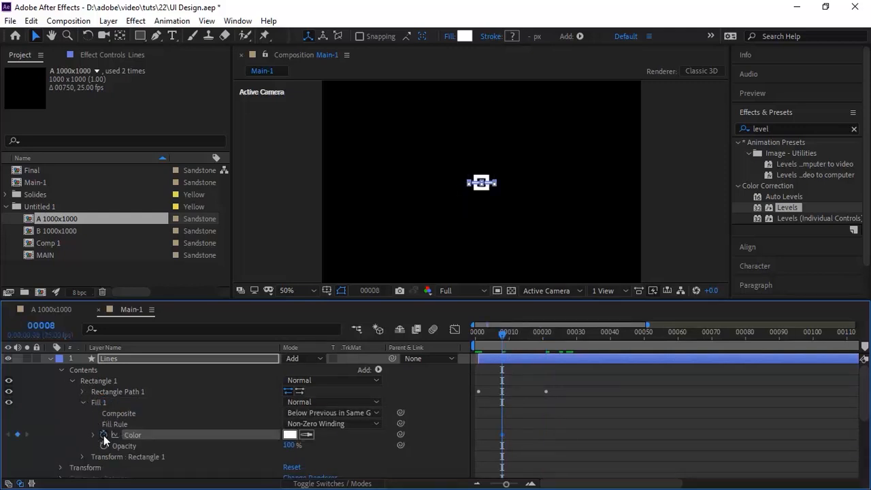
Add a Fill 1 Color keyframe of dark gray 333333 at frame 12.
key("Page_Down")
key("Page_Down")
key("Page_Down")
key("Page_Down")
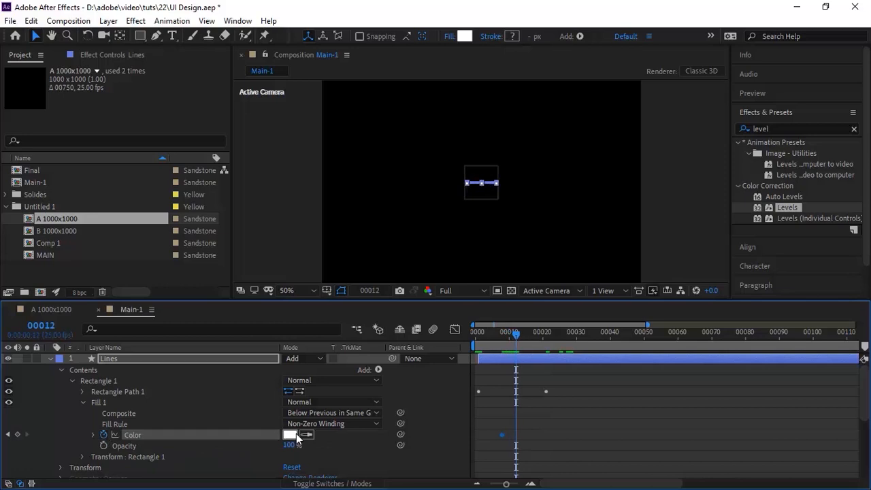
left_click(289, 434)
left_click(272, 201)
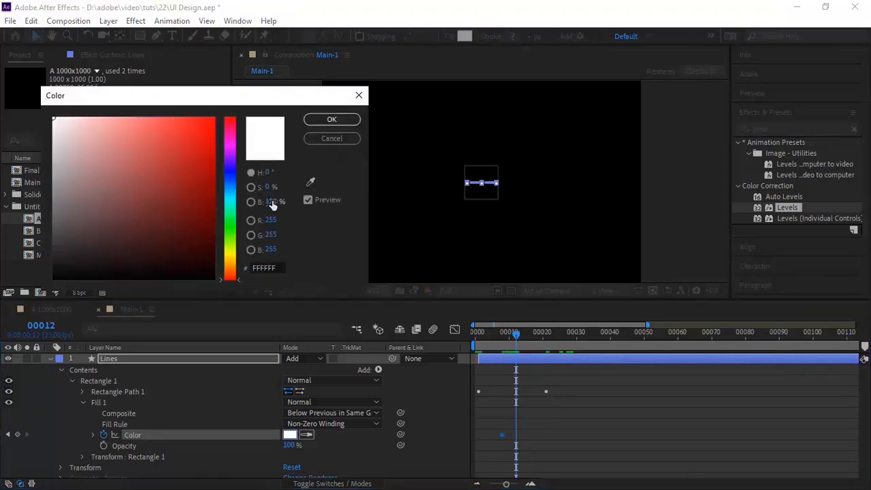
type("10")
key("Return")
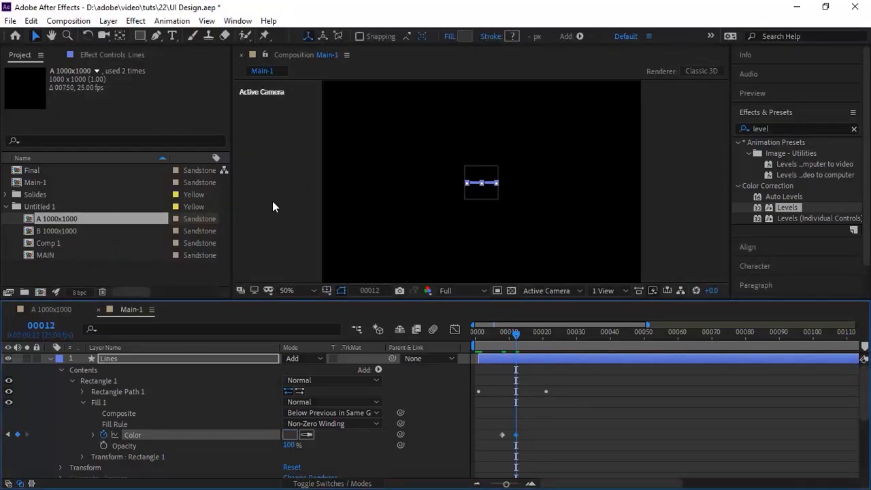
Add a Fill 1 Color keyframe with 25% brightness at frame 15.
key("Page_Down")
key("Page_Down")
key("Page_Down")
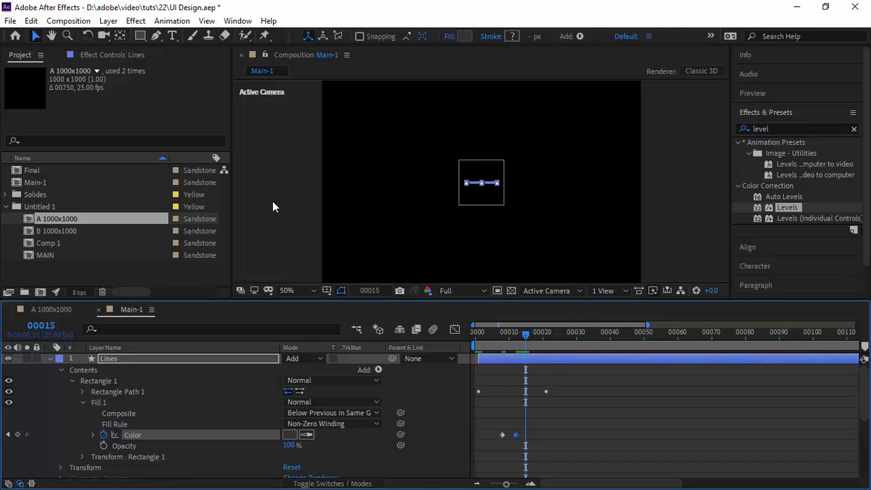
left_click(289, 434)
left_click(270, 201)
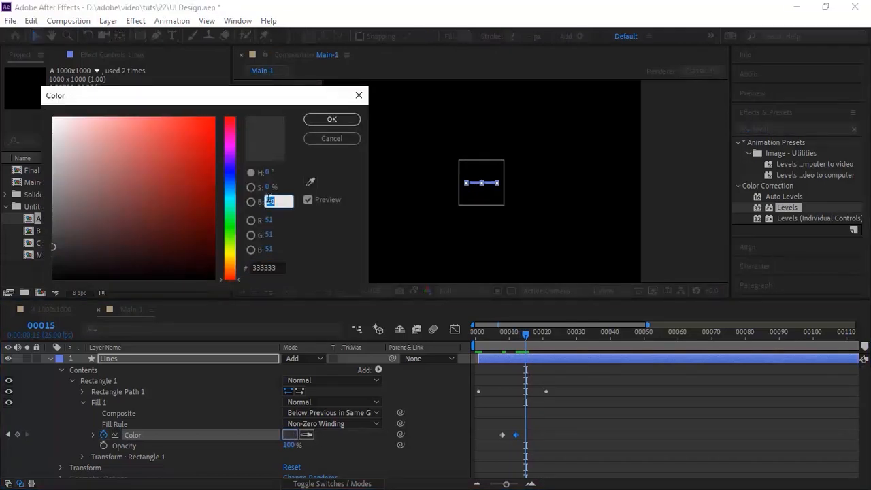
type("25")
key("Return")
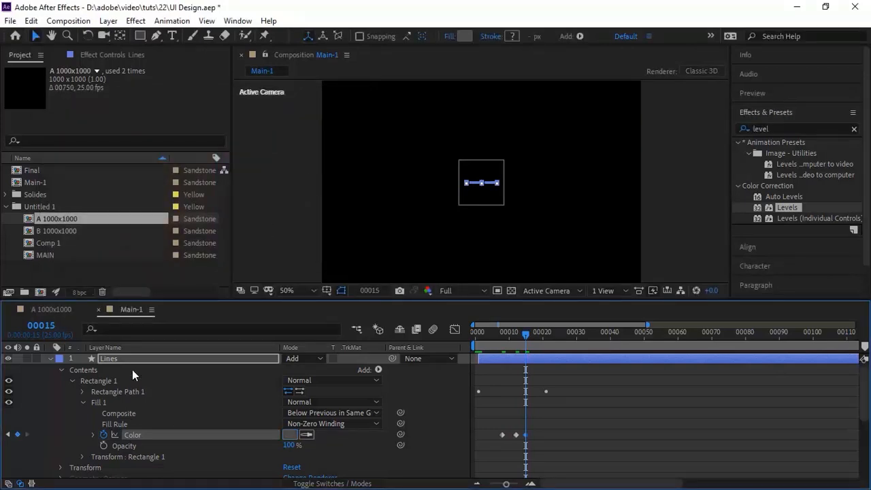
Add a closing Fill 1 Color keyframe at frame 19.
key("Page_Down")
key("Page_Down")
key("Page_Down")
key("Page_Down")
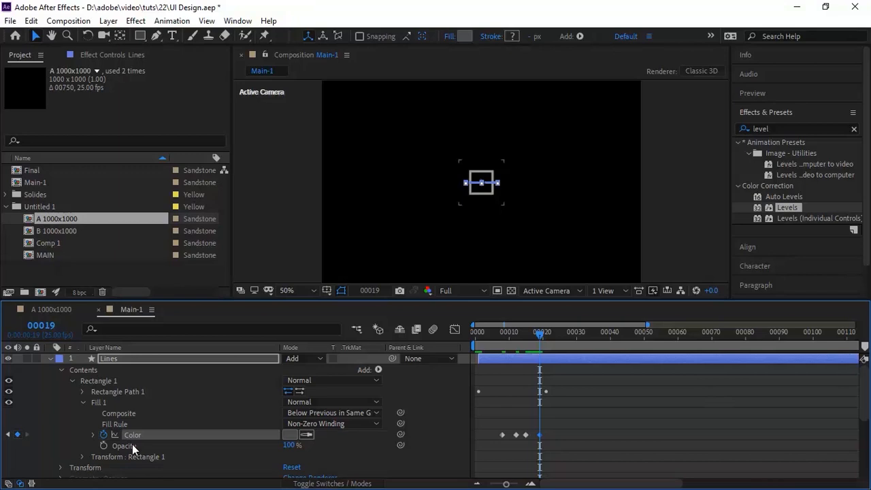
left_click(82, 402)
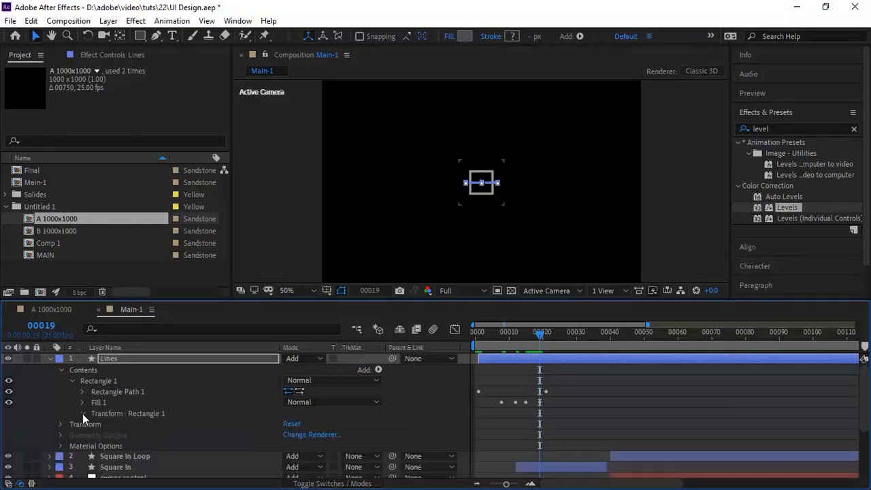
Add an Anchor Point keyframe to the transform of Rectangle 1 at frame 1.
left_click(82, 414)
left_click(46, 330)
type("1")
key("Return")
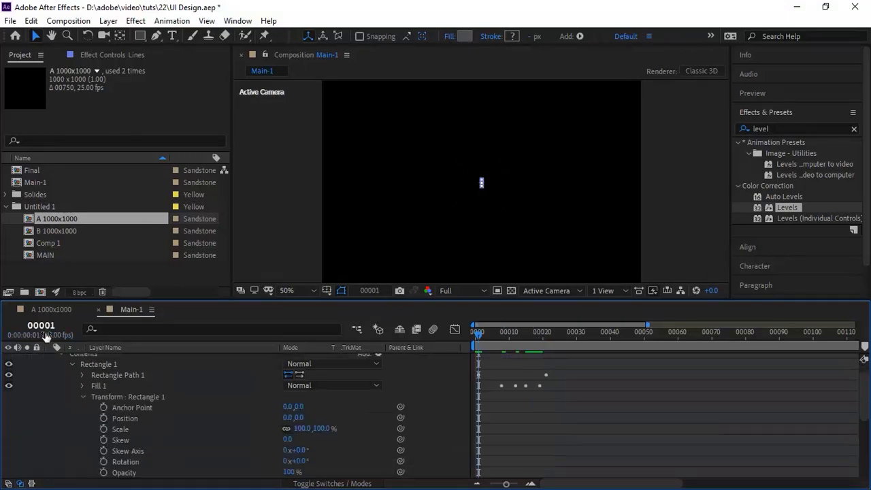
left_click(104, 408)
Add an Anchor Point keyframe of -250, 0 to Rectangle 1 at frame 28.
left_click(34, 326)
type("28")
key("Return")
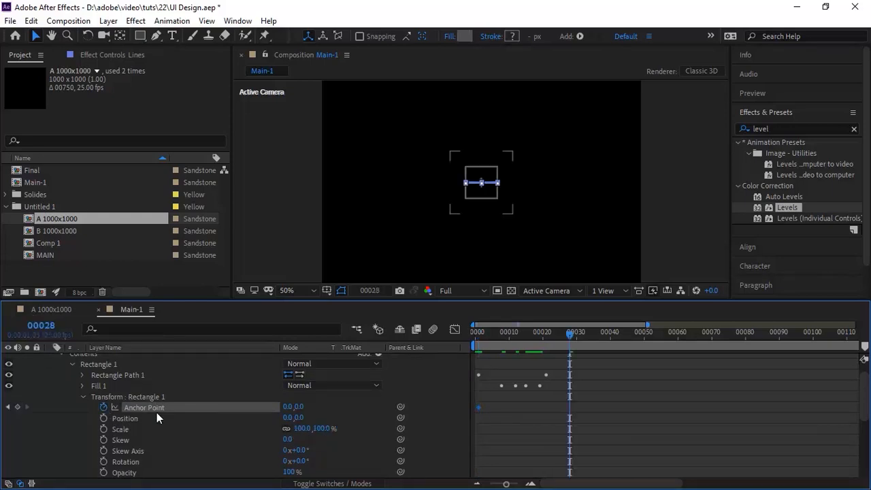
left_click(288, 406)
type("-250")
key("Return")
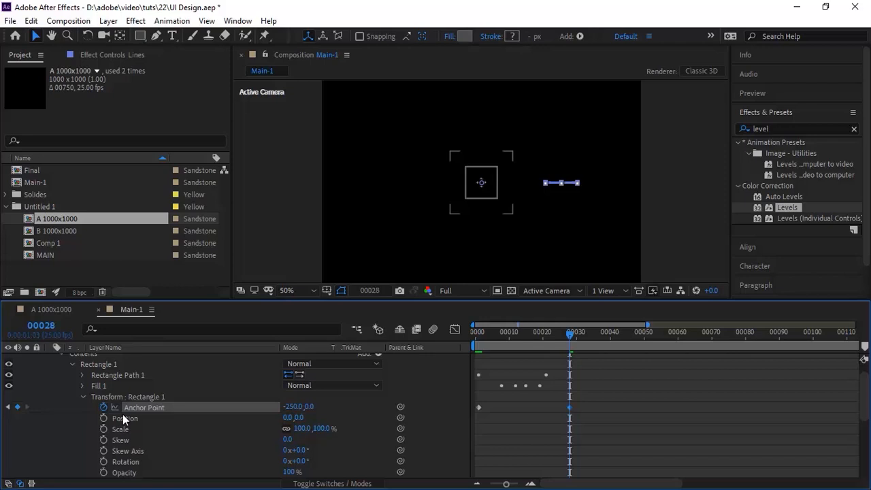
Set the Rotation of Rectangle 1 to -135°.
left_click(301, 461)
type("-135")
key("Return")
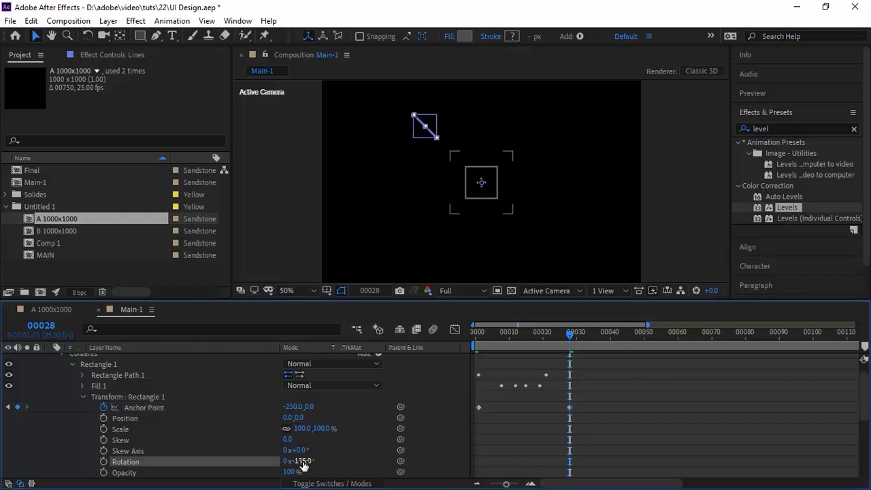
Collapse the Lines layer properties and preview the line animation from frame 0.
left_click_drag(512, 337, 421, 340)
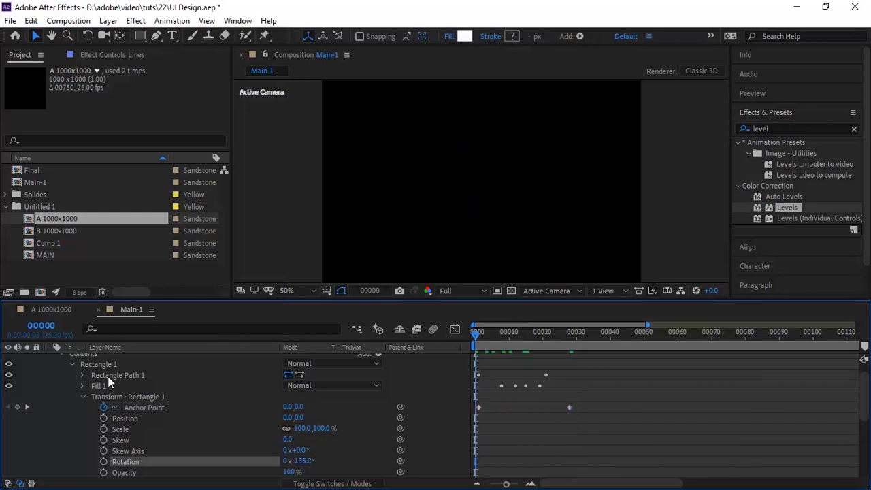
left_click(83, 396)
left_click(70, 363)
left_click(61, 354)
scroll(54, 387, "up", 2)
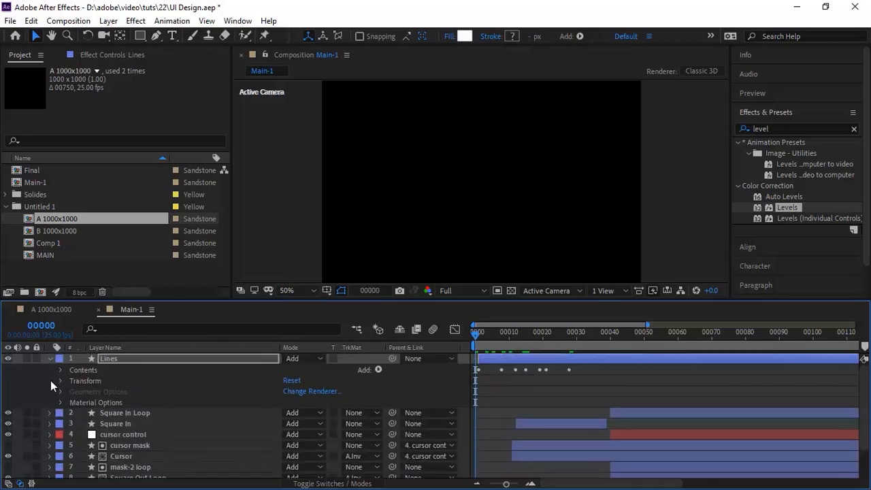
left_click(50, 358)
left_click(255, 479)
key("space")
key("space")
Duplicate Rectangle 1 in the Lines layer and rotate the copy so its line points toward the lower-left corner.
left_click(50, 358)
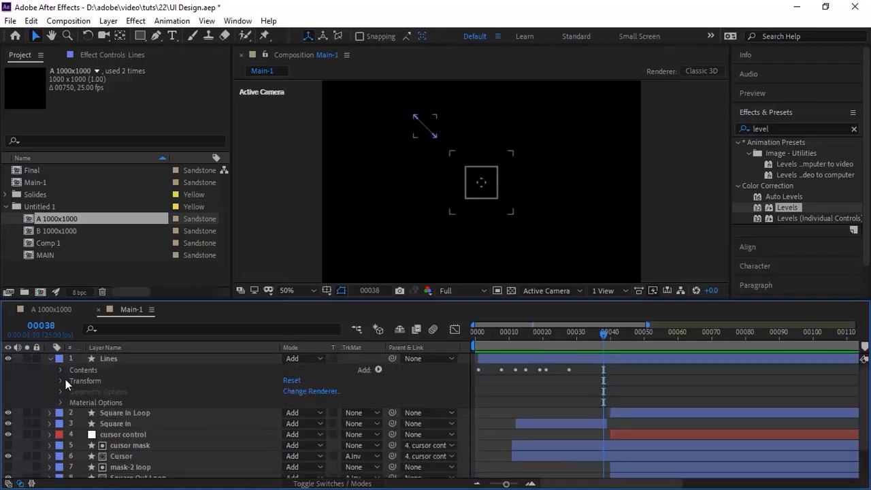
left_click(61, 369)
left_click(98, 380)
left_click(71, 380)
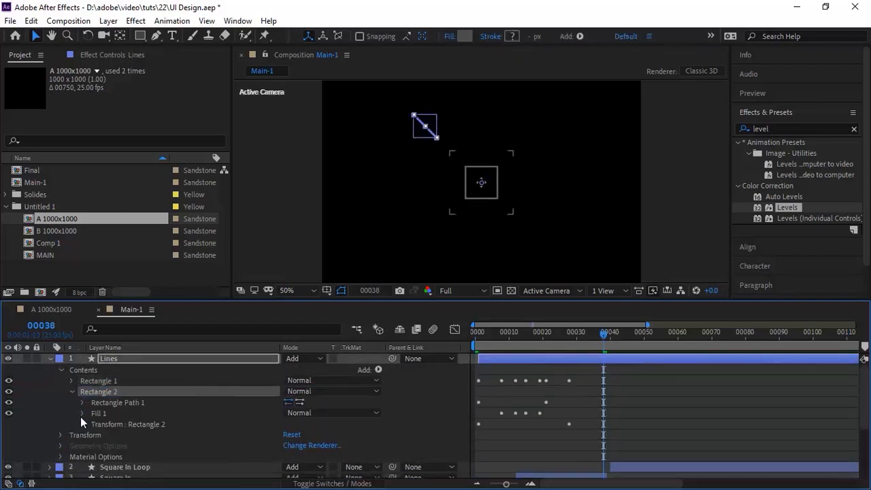
left_click(83, 413)
scroll(136, 408, "down", 1)
left_click(302, 461)
left_click(83, 396)
left_click(72, 364)
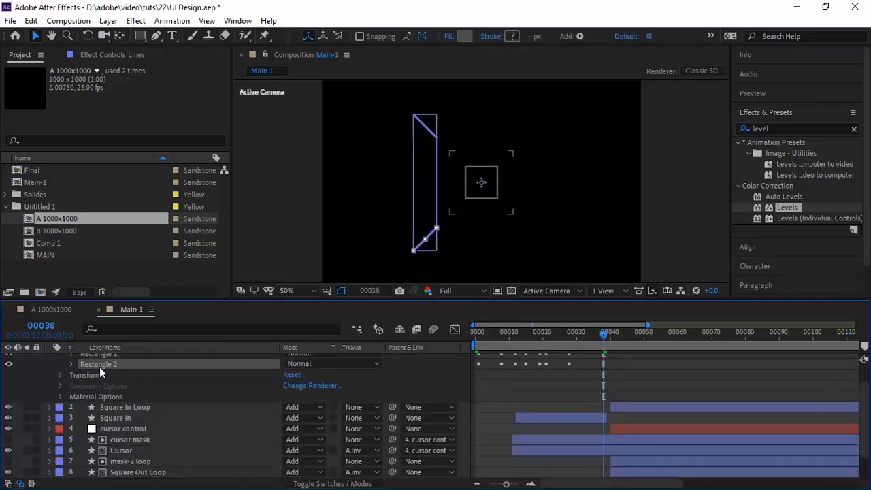
Duplicate Rectangle 2, move the copy below it, and set the copy's Rotation to 45°.
key("ctrl+d")
left_click_drag(96, 380, 95, 381)
left_click(72, 375)
left_click(83, 408)
left_click(303, 462)
type("45")
key("Return")
left_click(82, 396)
left_click(71, 375)
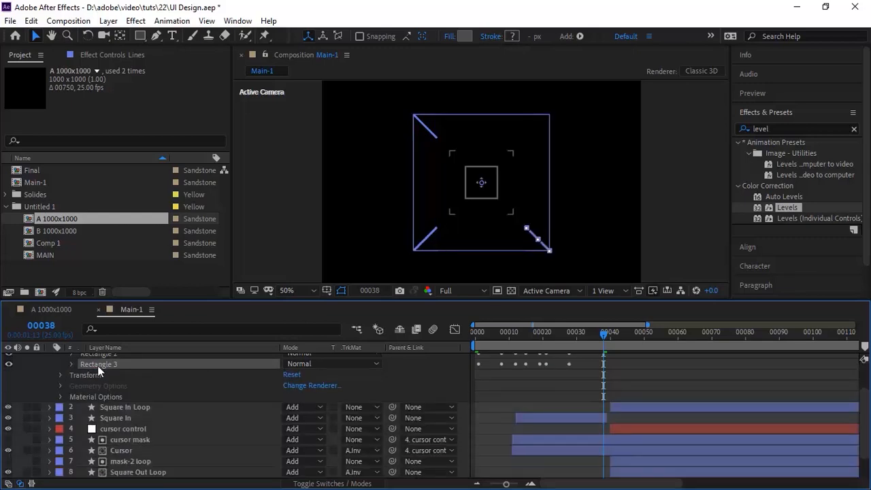
Duplicate Rectangle 3, move the copy below it, and set the copy's Rotation to -45°.
key("ctrl+d")
left_click_drag(101, 367, 95, 378)
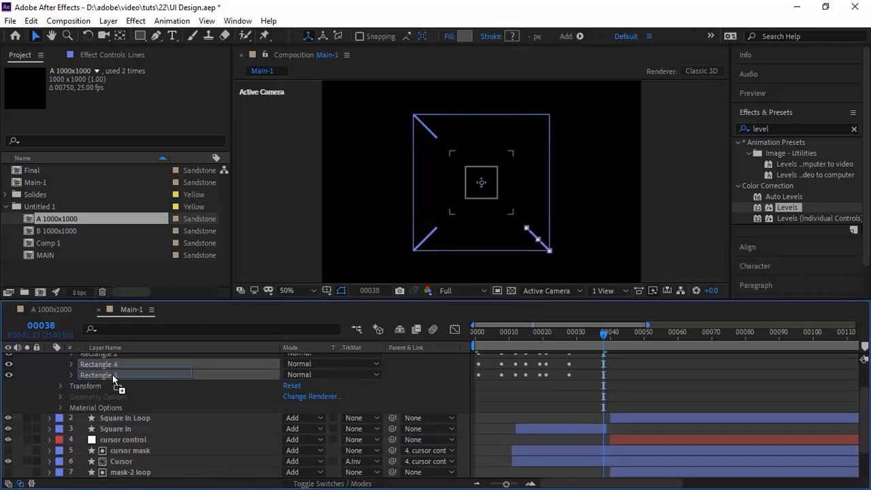
left_click(71, 375)
left_click(83, 408)
left_click(304, 462)
type("-45")
key("Return")
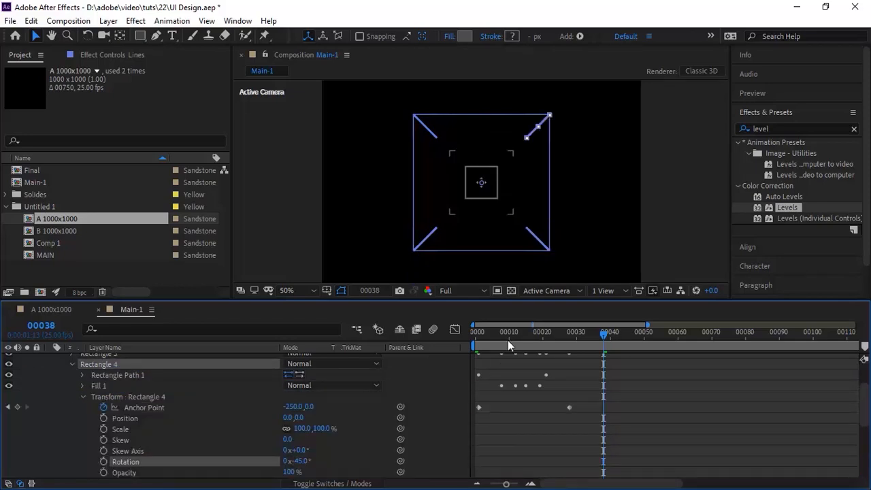
Play back the four-line animation from frame 0 and save the project.
left_click(475, 334)
left_click(73, 364)
key("space")
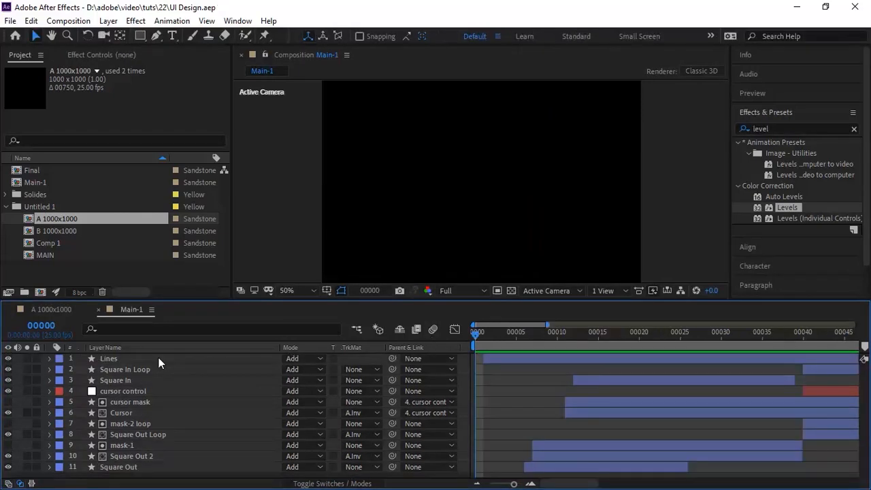
Duplicate the Lines layer and rename the copy Lines Loop.
left_click(158, 357)
key("ctrl+d")
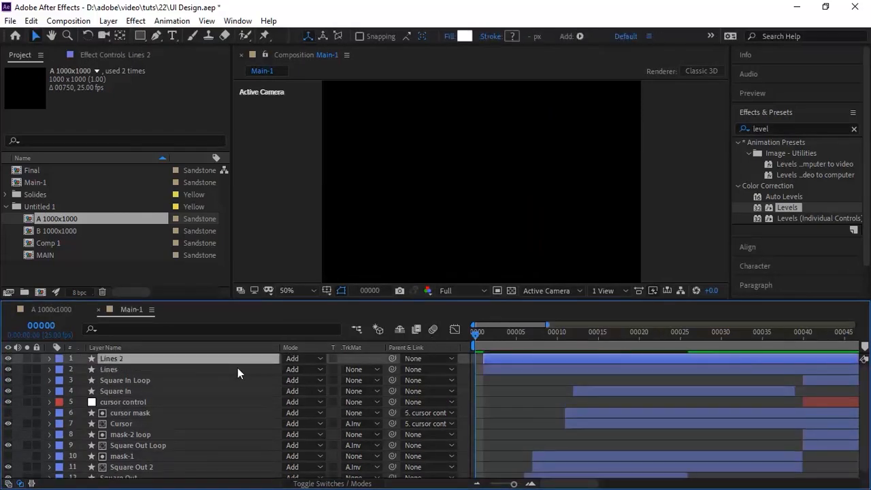
key("Return")
type("Lines Loop")
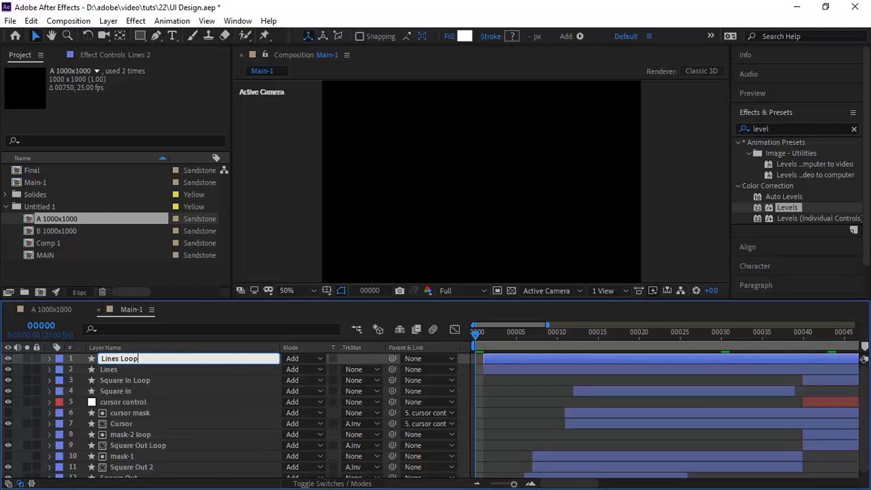
key("Return")
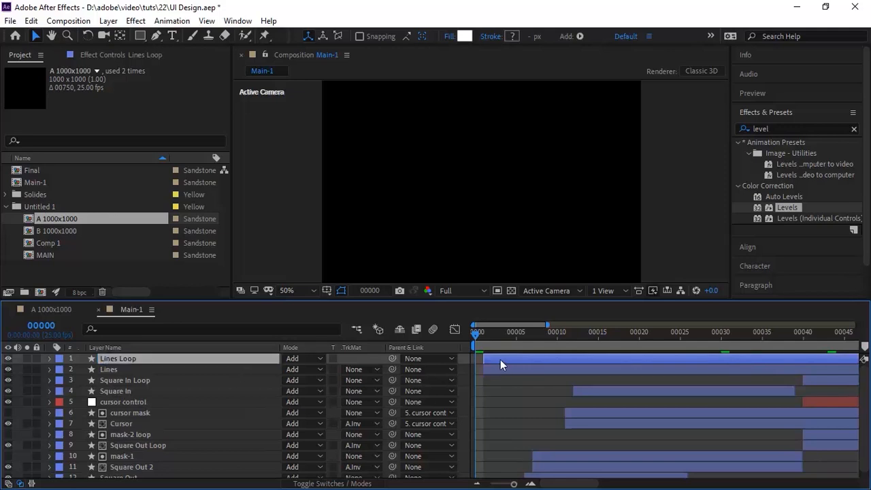
Remove the existing Size keyframes from Rectangle Path 1 of Rectangle 1 in Lines Loop.
left_click(46, 357)
left_click(61, 369)
left_click(70, 381)
left_click(83, 392)
left_click(112, 401)
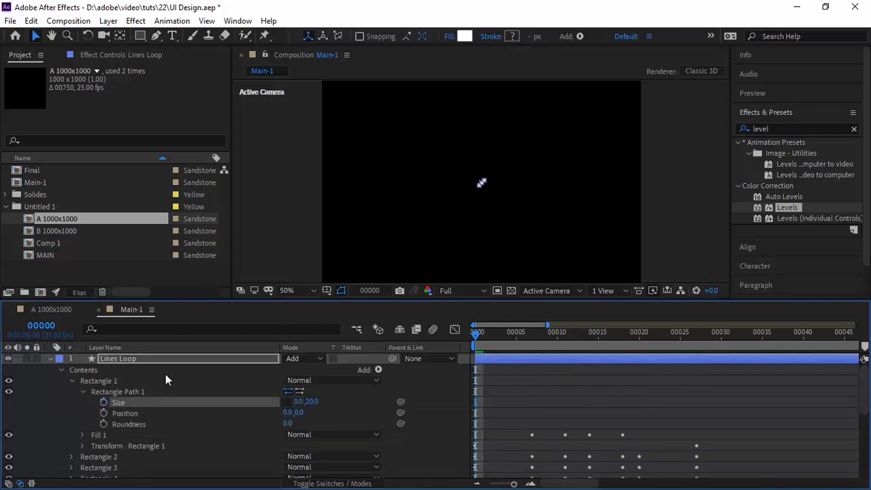
Add a Size keyframe of 0, 7 to Rectangle Path 1 of Lines Loop at frame 0.
left_click(103, 402)
left_click(312, 401)
type("7")
key("Return")
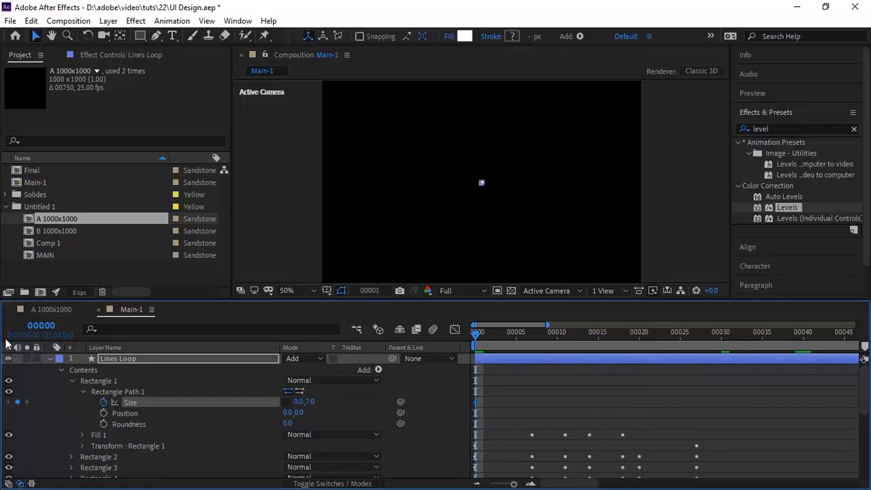
At frame 8, set the Size width of Rectangle Path 1 in the Lines Loop layer to 25.
key("Page_Down")
key("Page_Down")
key("Page_Down")
key("Page_Down")
key("Page_Down")
key("Page_Down")
key("Page_Down")
key("Page_Down")
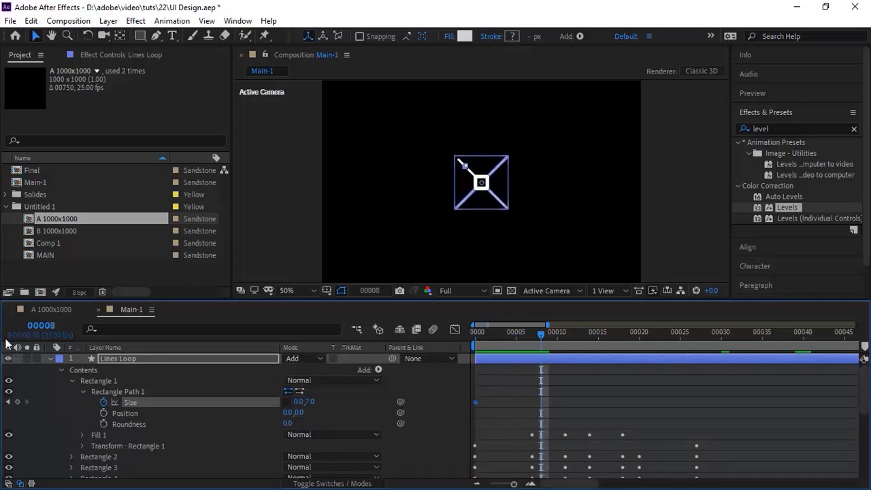
left_click(298, 402)
type("35")
key("Return")
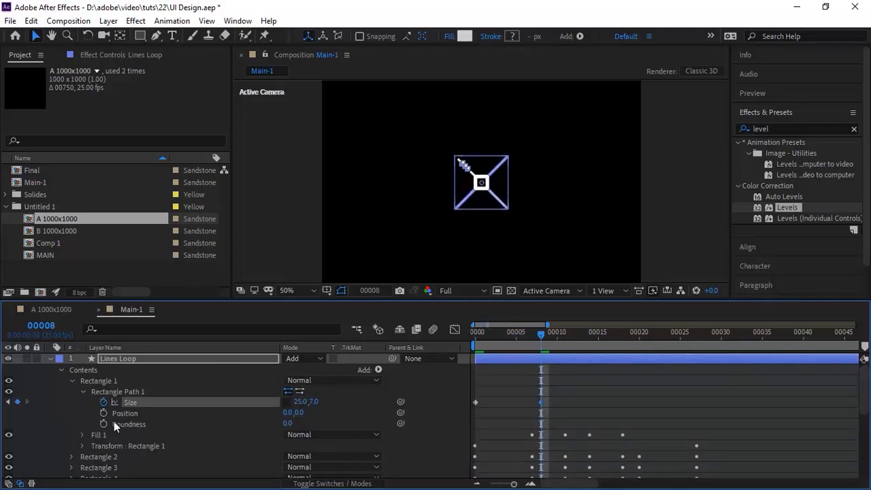
Keyframe the Size width of Rectangle Path 1 at 0 on frames 30, 39 and 40.
key("Page_Down")
key("Page_Down")
key("Page_Down")
key("Page_Down")
left_click(38, 328)
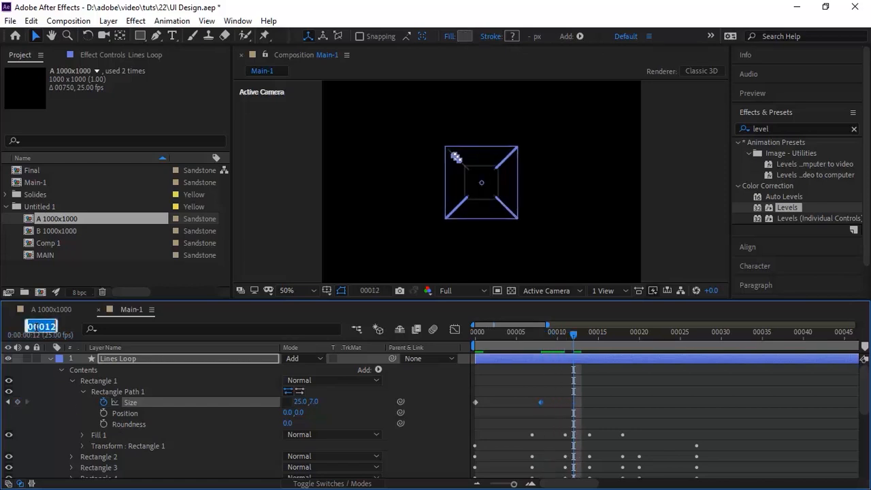
type("30")
key("Return")
left_click(300, 401)
type("0")
key("Return")
left_click(41, 328)
type("40")
key("Return")
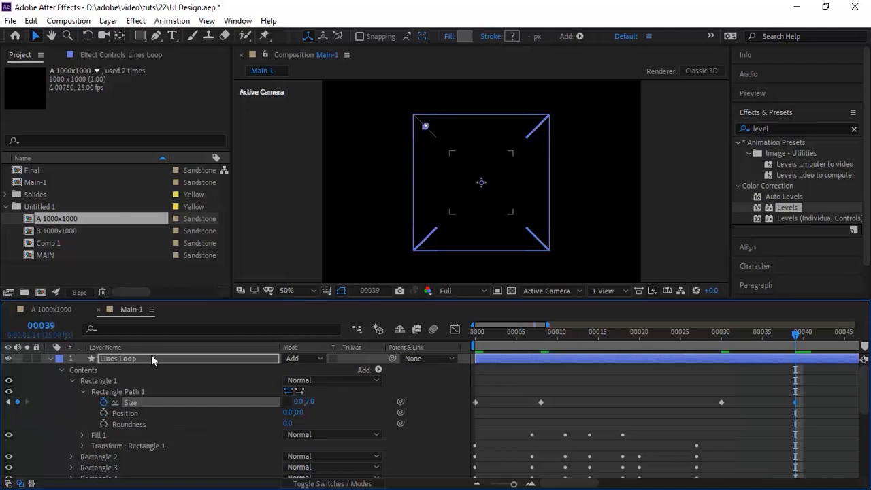
Ease the Size keyframes at frames 30 and 39 and set their incoming velocity influence to 100%.
left_click_drag(683, 379, 798, 427)
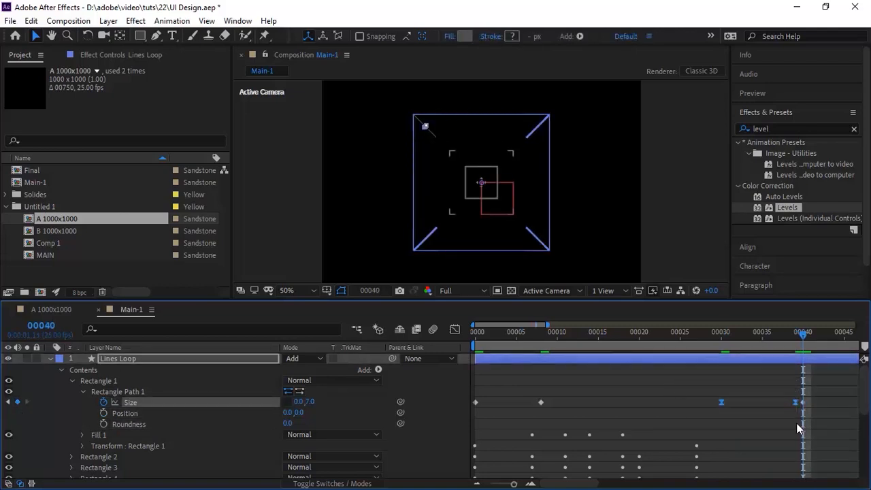
right_click(796, 403)
left_click(778, 379)
key("Tab")
type("100")
key("Return")
Add a loopOut() expression to the Size property of Rectangle Path 1.
left_click(103, 402, "alt")
type("loop")
key("Down")
key("Down")
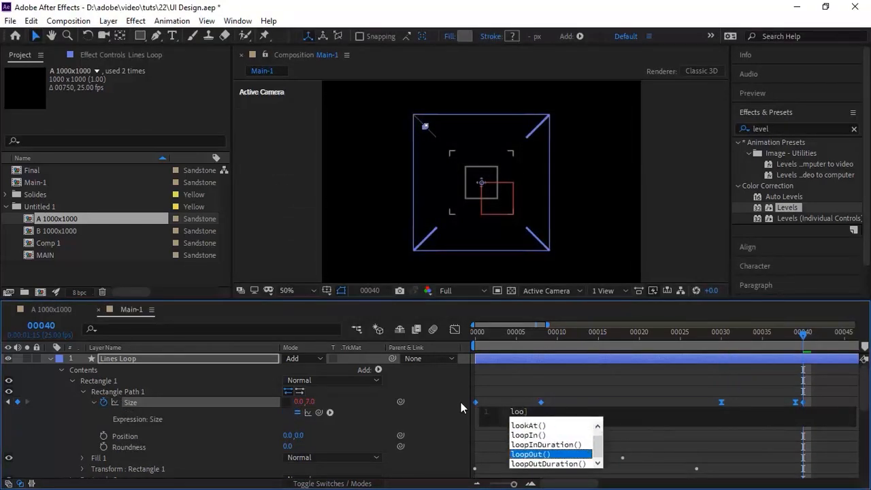
key("Return")
left_click(585, 416)
key("BackSpace")
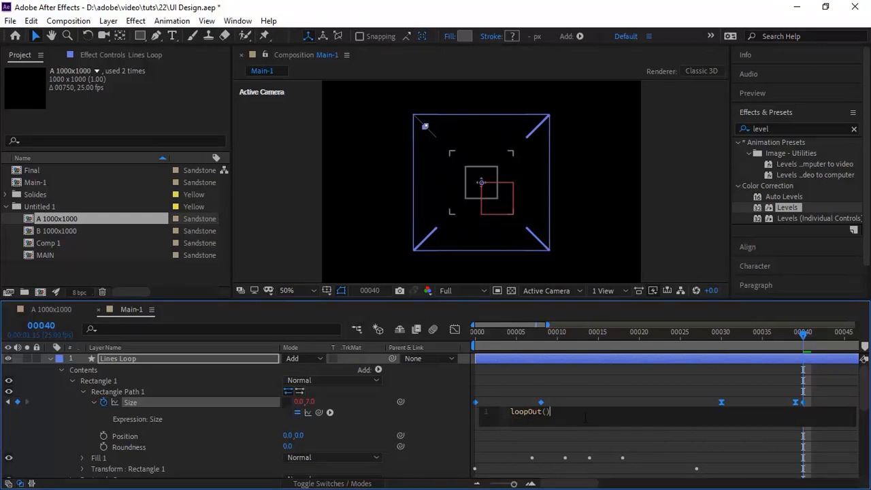
left_click(439, 435)
Remove the Color keyframes from Rectangle 1's Fill 1 and set the fill to white FFFFFF.
left_click(83, 391)
left_click(83, 402)
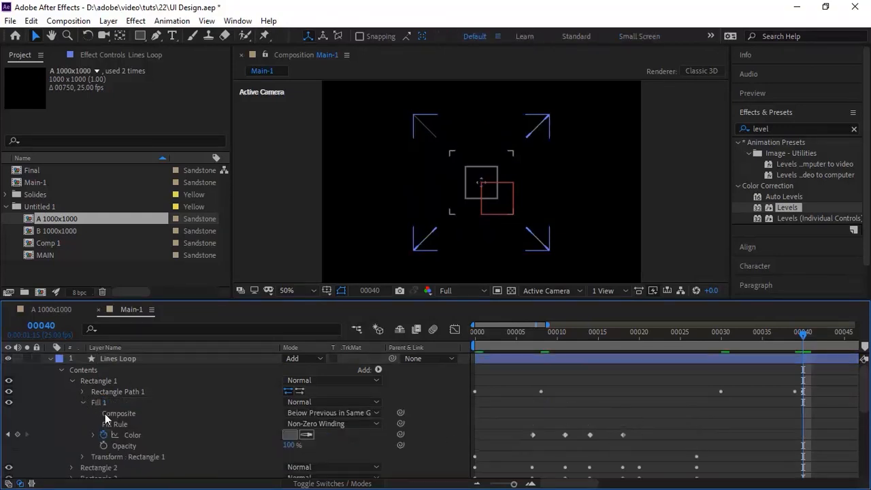
left_click(129, 435)
left_click(290, 435)
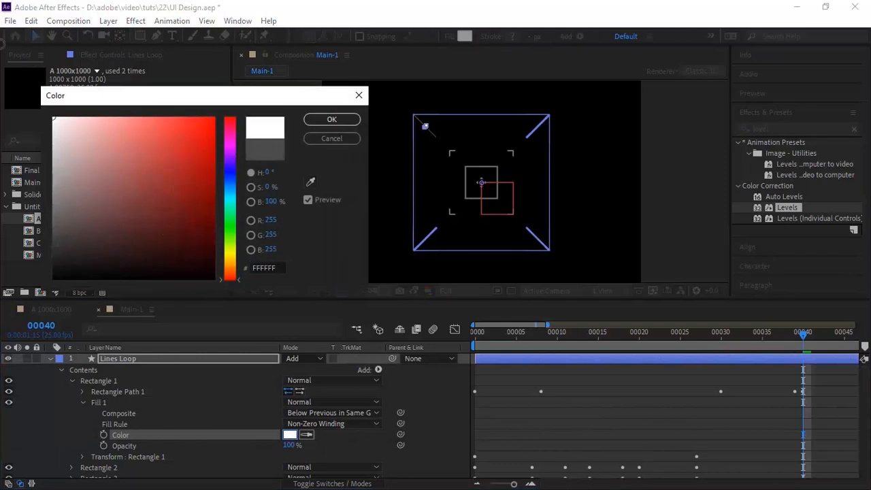
left_click(317, 116)
left_click(83, 402)
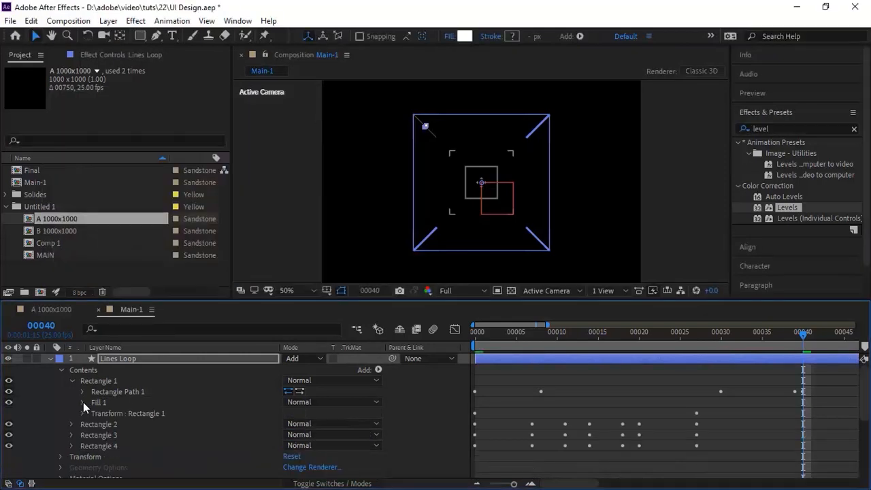
Clear Rectangle 1's existing Anchor Point keyframes and keyframe its X value at -194 on frame 0.
left_click(82, 413)
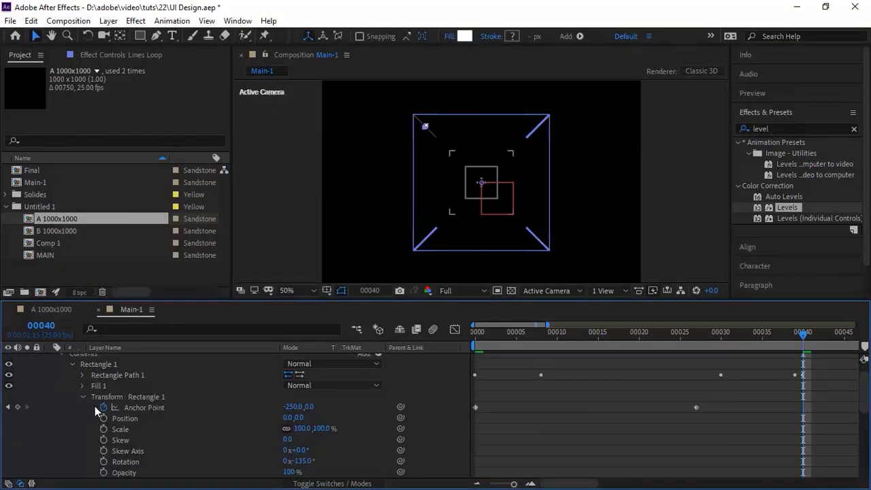
left_click(104, 408)
left_click(42, 325)
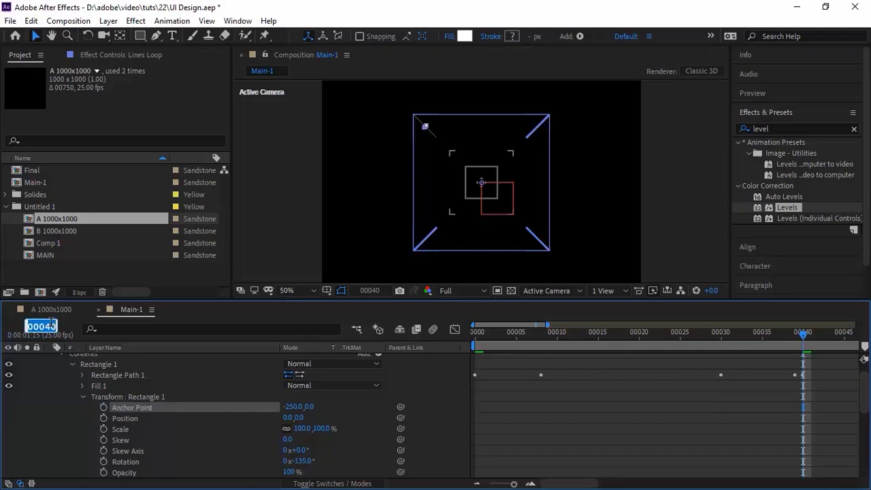
type("0")
key("Return")
left_click(294, 406)
type("-194")
key("Return")
left_click(105, 407)
At frame 30, set Rectangle 1's Anchor Point X value to -300.
left_click(42, 326)
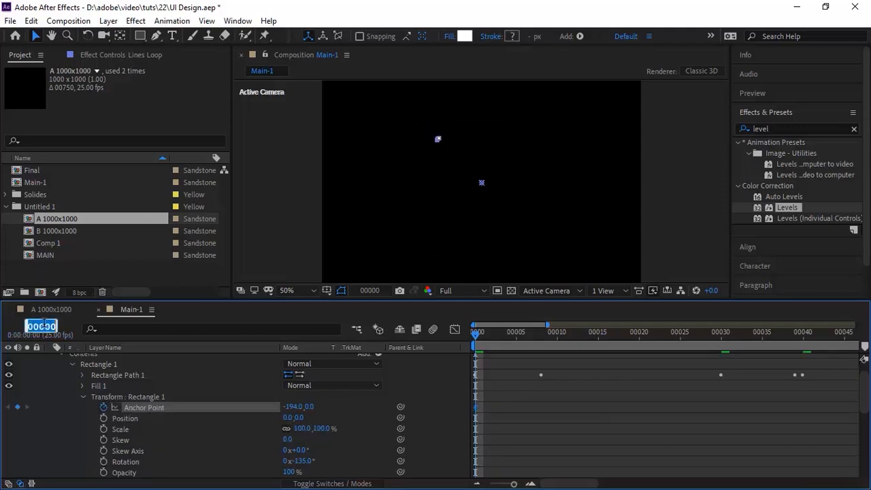
type("30")
key("Return")
left_click(294, 406)
type("-300")
key("Return")
Keyframe Rectangle 1's Anchor Point X at -300 on frame 39 and at -194 on frame 40.
left_click(42, 325)
type("39")
key("Return")
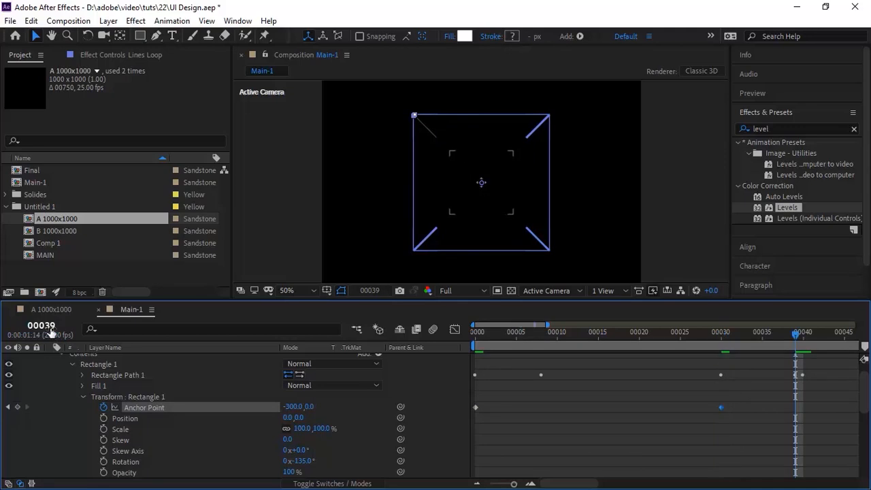
key("Page_Down")
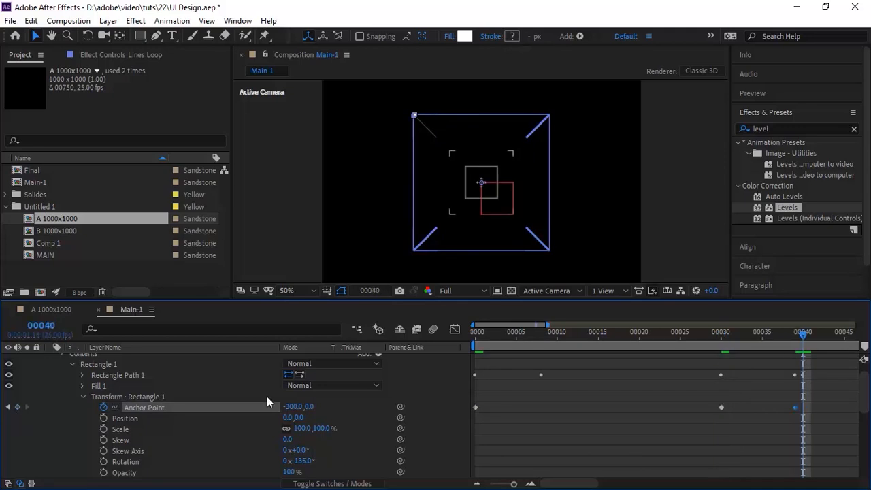
type("-194")
key("Return")
Ease the Anchor Point keyframes at frames 30 and 39 and set their incoming velocity influence to 10%.
left_click_drag(700, 388, 797, 427)
right_click(796, 409)
left_click(775, 384)
key("Return")
right_click(794, 408)
left_click(775, 385)
type("10")
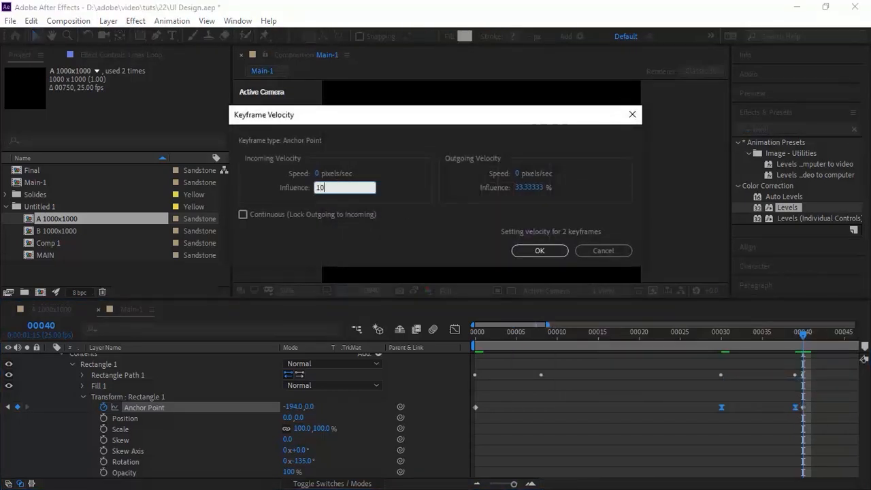
key("Return")
Add a loopOut() expression to Rectangle 1's Anchor Point and collapse the Rectangle 1 group.
left_click(103, 407, "alt")
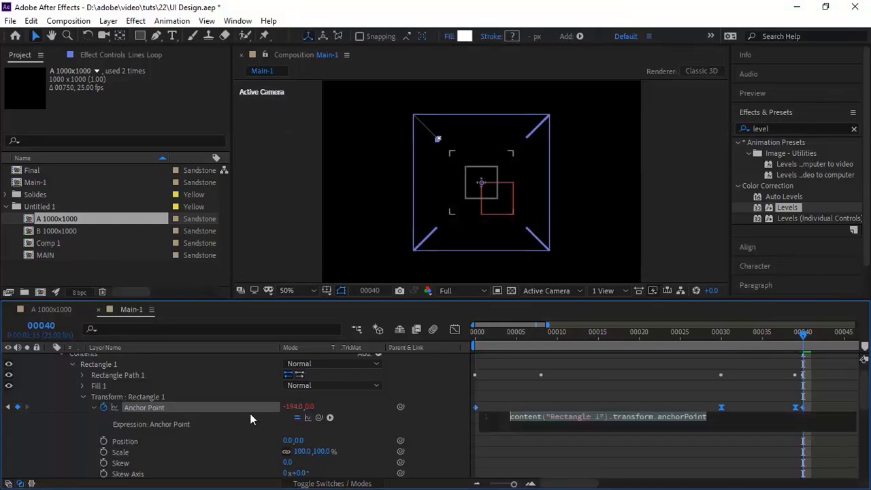
type("loop")
key("Return")
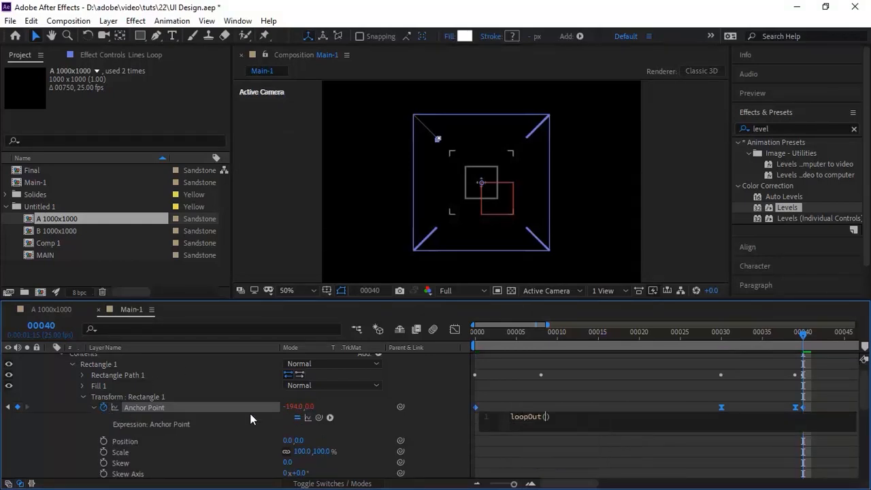
left_click(95, 421)
left_click(82, 396)
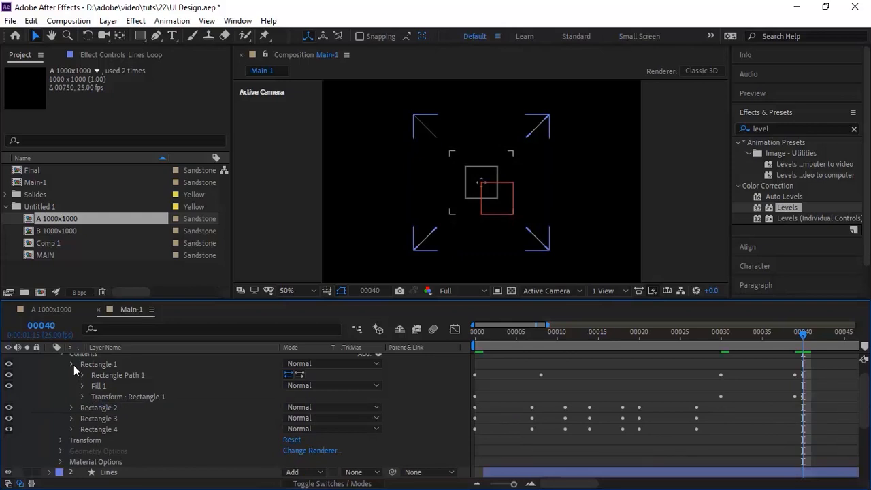
left_click(72, 365)
Delete the Rectangle 2, Rectangle 3 and Rectangle 4 groups from the Lines Loop layer.
left_click(98, 378)
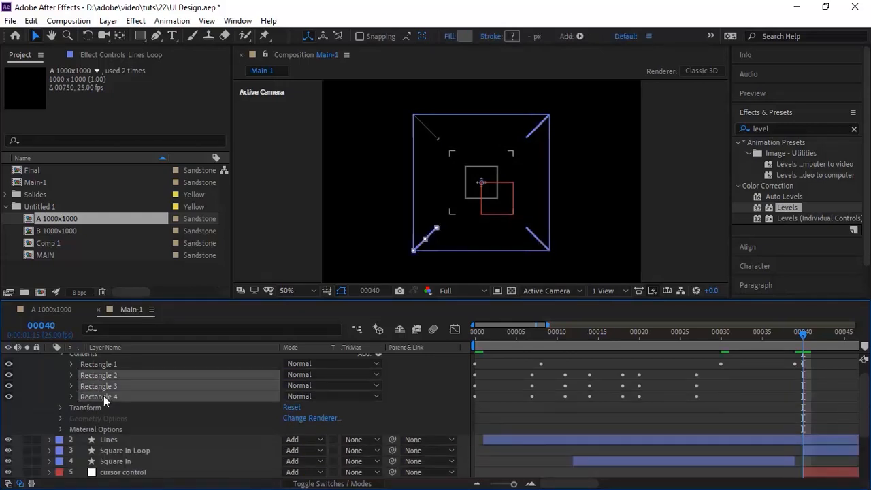
left_click(104, 395, "shift")
key("Delete")
Duplicate Rectangle 1, place the copy below it, and set the copy's rotation to 135°.
left_click(110, 365)
key("ctrl+d")
left_click_drag(110, 364, 110, 379)
left_click(72, 375)
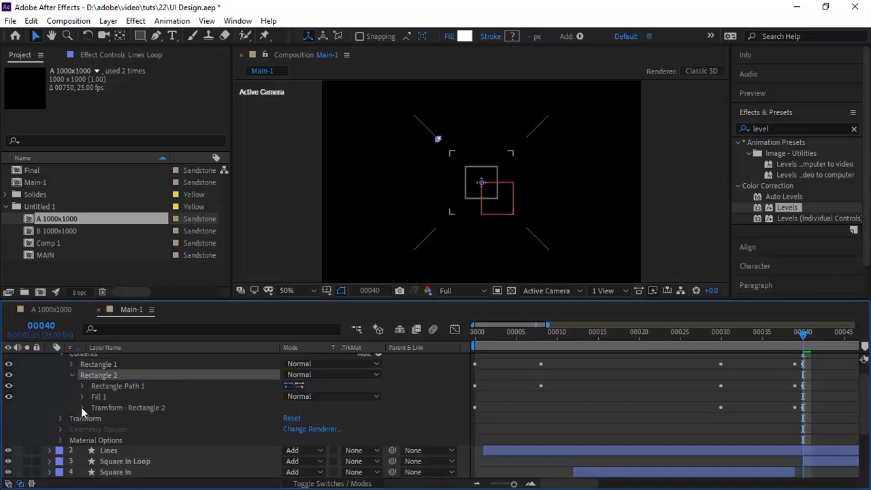
left_click(82, 407)
scroll(299, 455, "down", 1)
left_click(304, 461)
type("135")
key("Return")
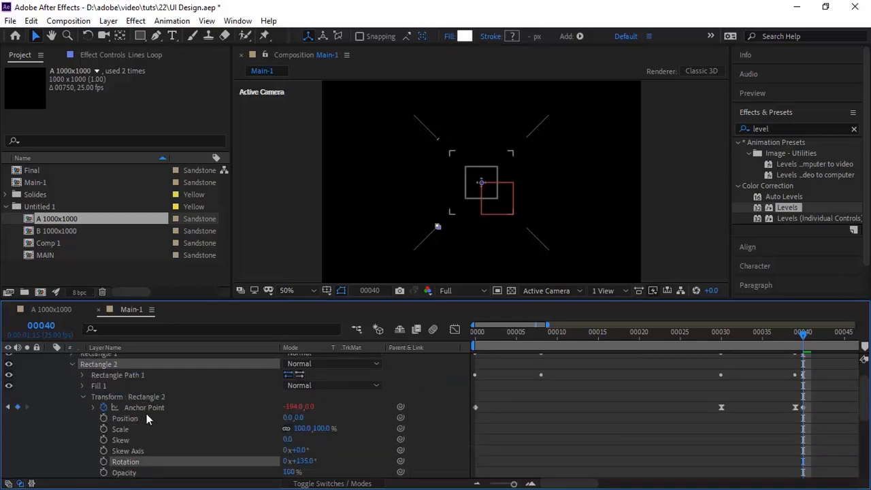
left_click(83, 396)
left_click(72, 364)
Duplicate Rectangle 2, place the copy below it, and set the copy's rotation to 45°.
key("ctrl+d")
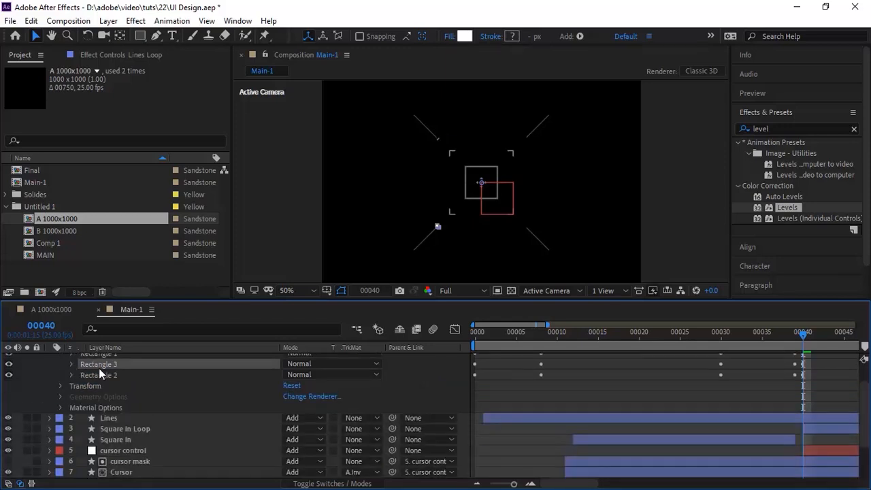
left_click_drag(89, 363, 82, 381)
left_click(71, 375)
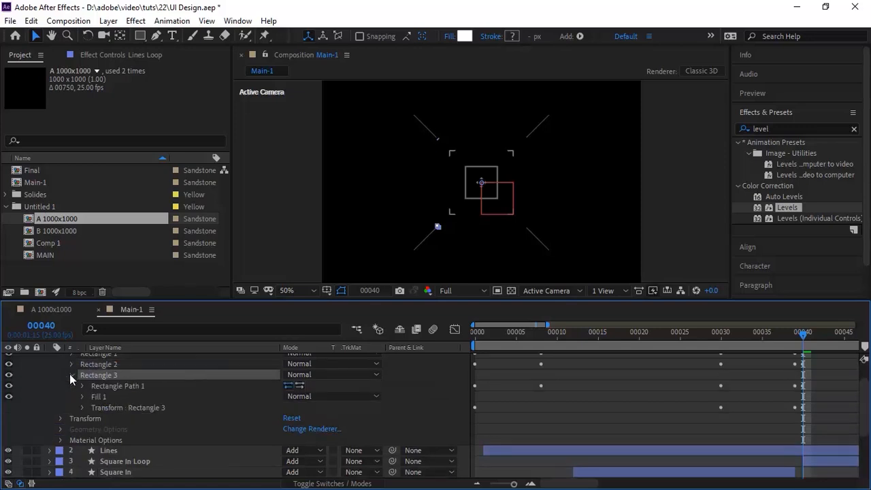
left_click(81, 406)
left_click(301, 461)
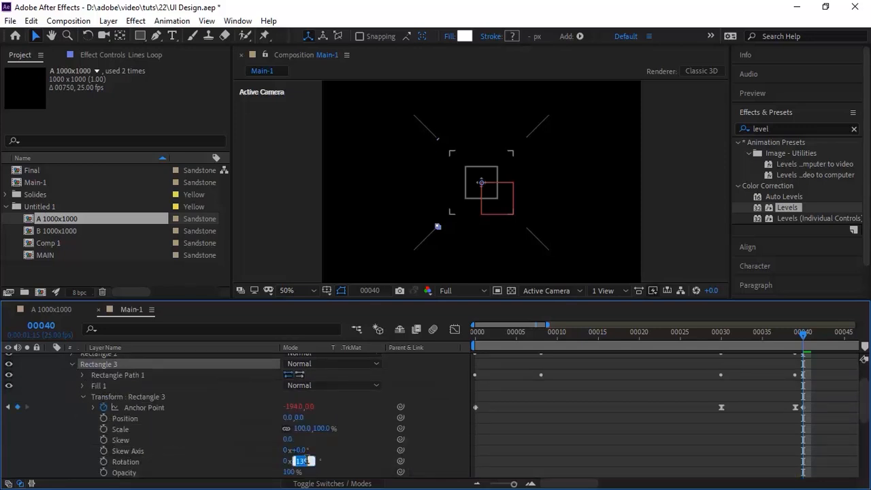
type("45")
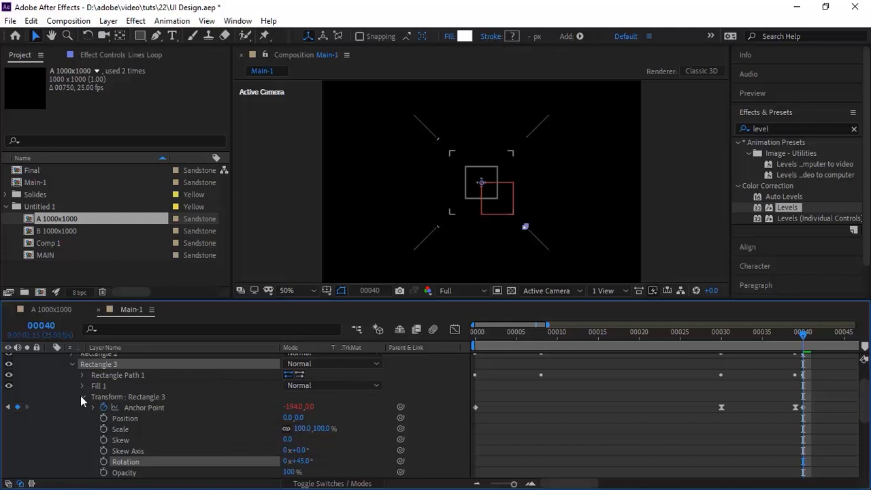
left_click(81, 397)
left_click(71, 365)
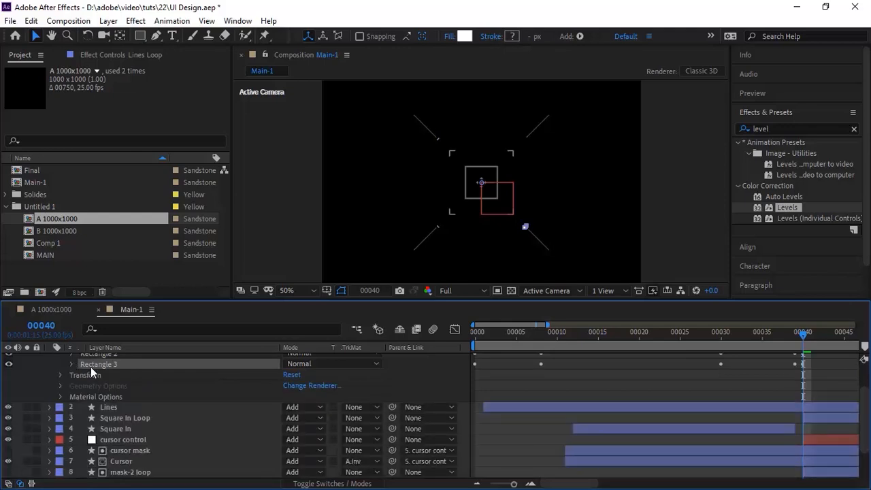
Duplicate Rectangle 3, place the copy below it, and rotate the copy onto the upper-right diagonal.
key("ctrl+d")
left_click_drag(97, 360, 98, 378)
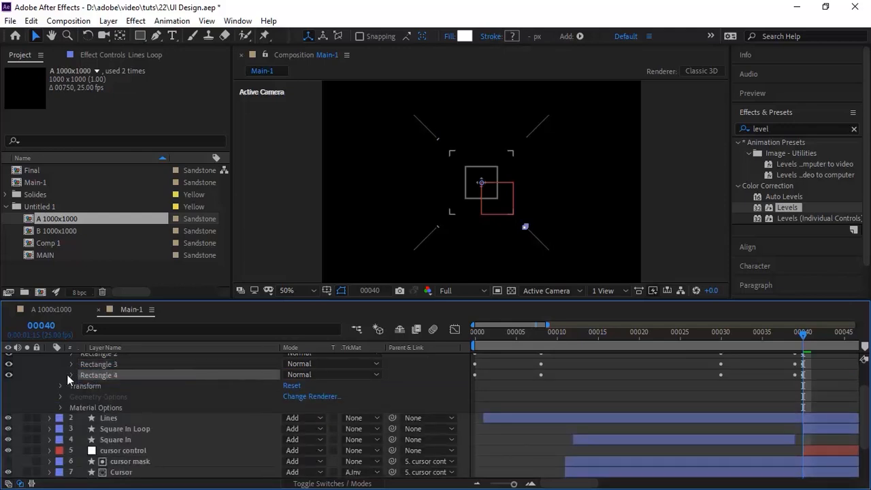
left_click(68, 374)
left_click(83, 396)
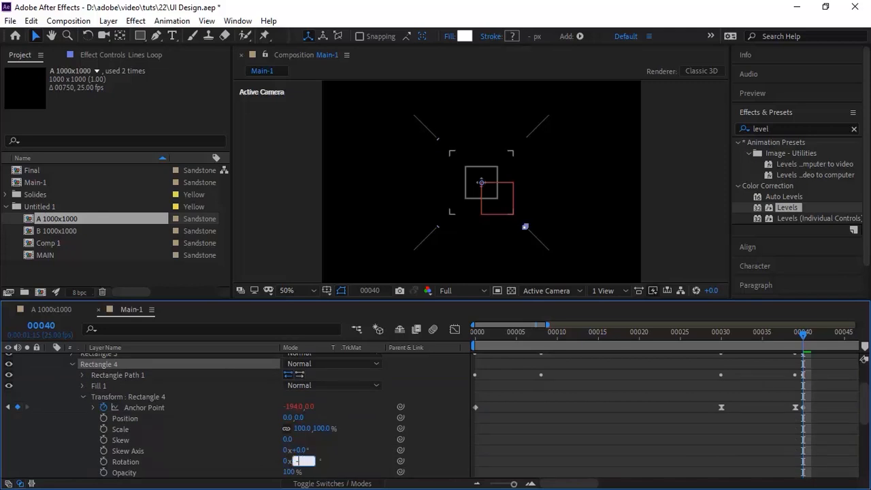
key("Return")
left_click(83, 398)
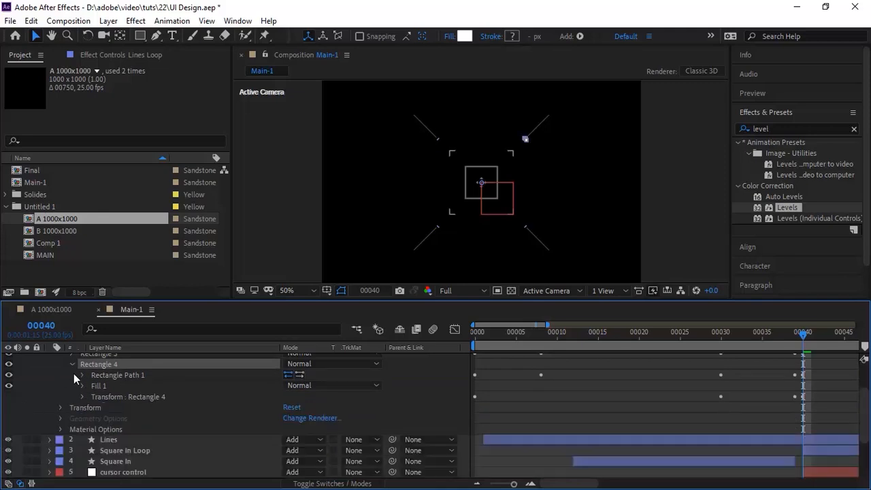
left_click(72, 365)
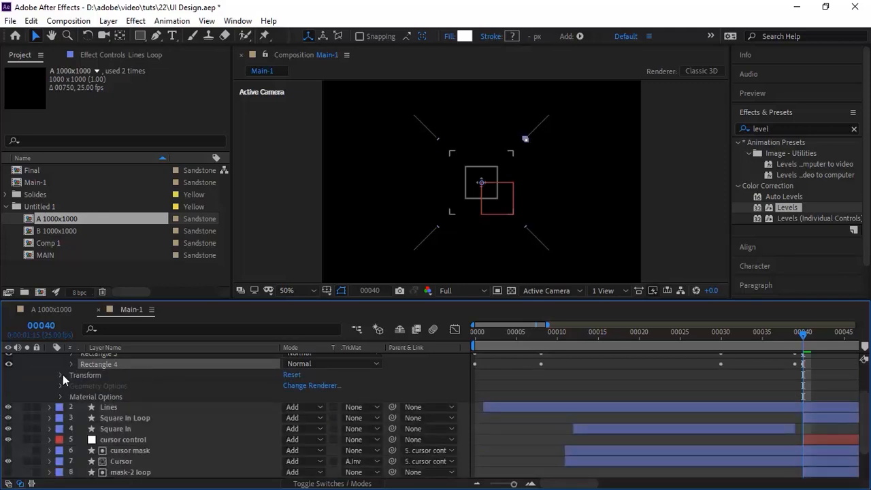
Set the Lines Loop layer's Position to X 501 and Z -10.
left_click(61, 375)
left_click(286, 397)
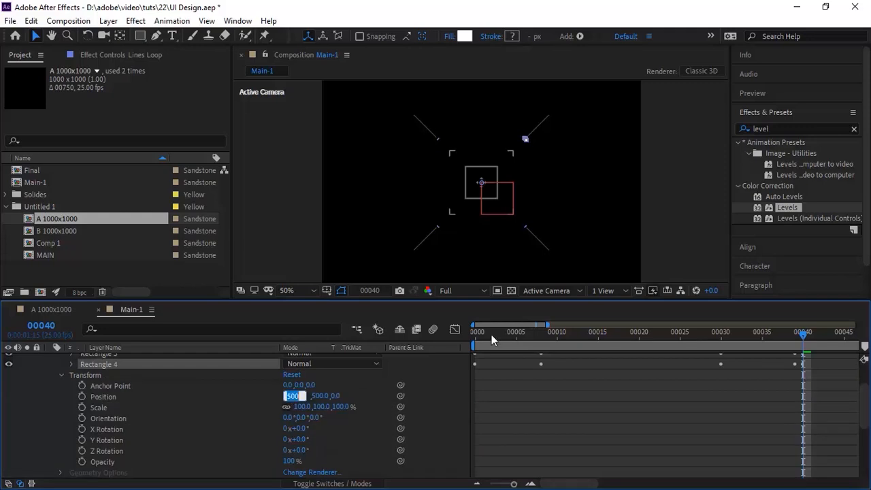
type("501")
key("Tab")
key("Tab")
type("-10")
key("Return")
Keyframe the Lines Loop layer's Scale at 100% on frame 0 and 95% on frame 4.
left_click(40, 326)
type("0")
key("Return")
left_click(81, 407)
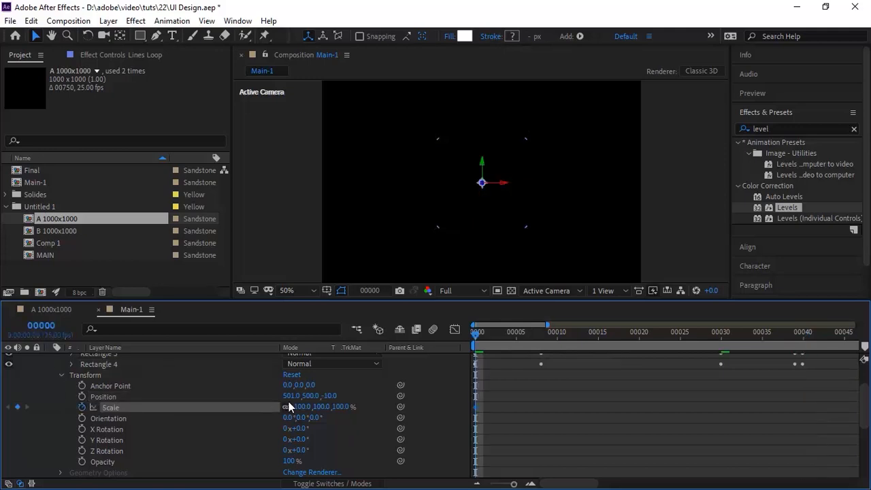
key("Page_Down")
key("Page_Down")
key("Page_Down")
key("Page_Down")
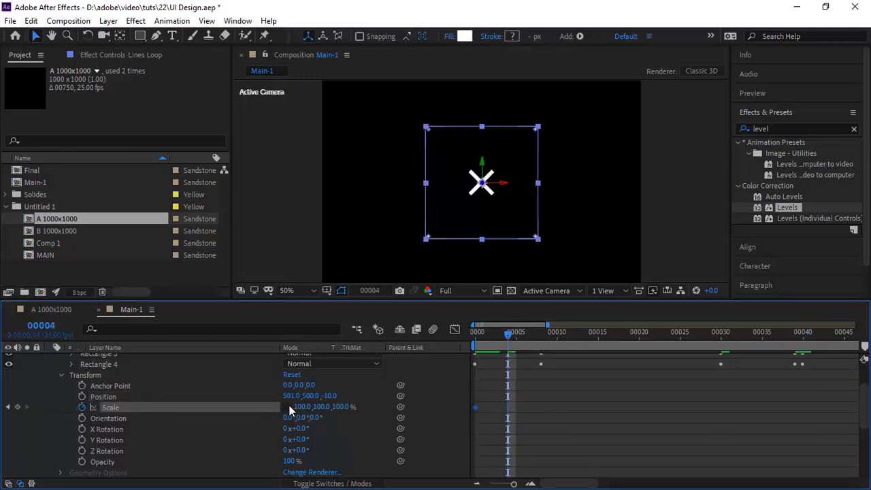
left_click(304, 406)
type("95")
key("Return")
At frame 15, set the Lines Loop layer's Scale to 100%.
left_click(62, 327)
type("15")
key("Return")
left_click(297, 407)
type("1")
key("Return")
Add a Scale keyframe at frame 40 on the Lines Loop layer and apply the expression loopOut() to its Scale.
left_click(41, 325)
type("40")
key("Return")
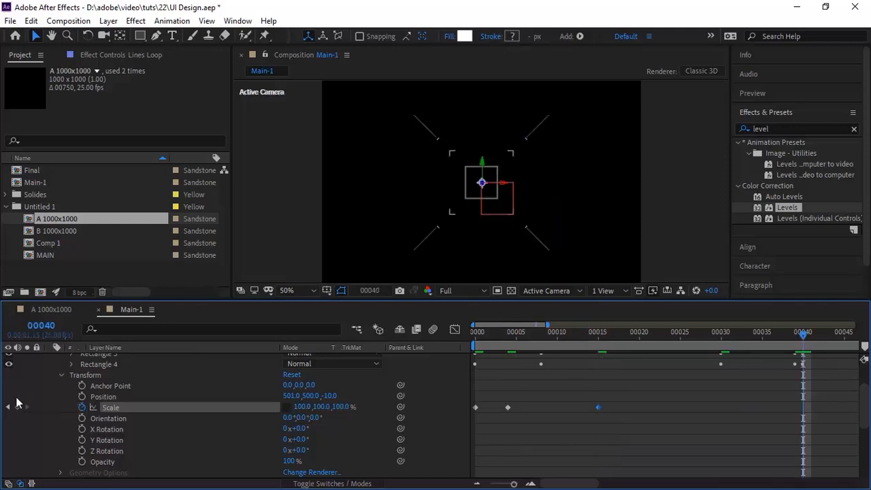
left_click(78, 406, "alt")
type("loopOut()")
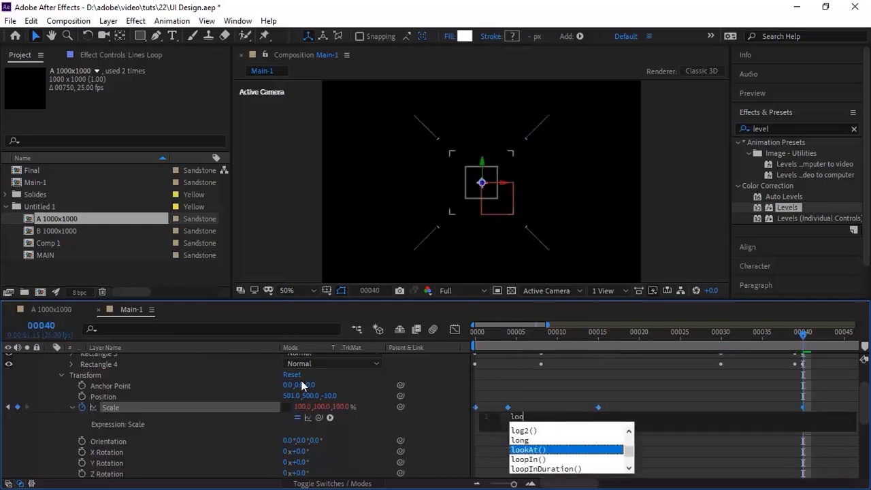
left_click(449, 426)
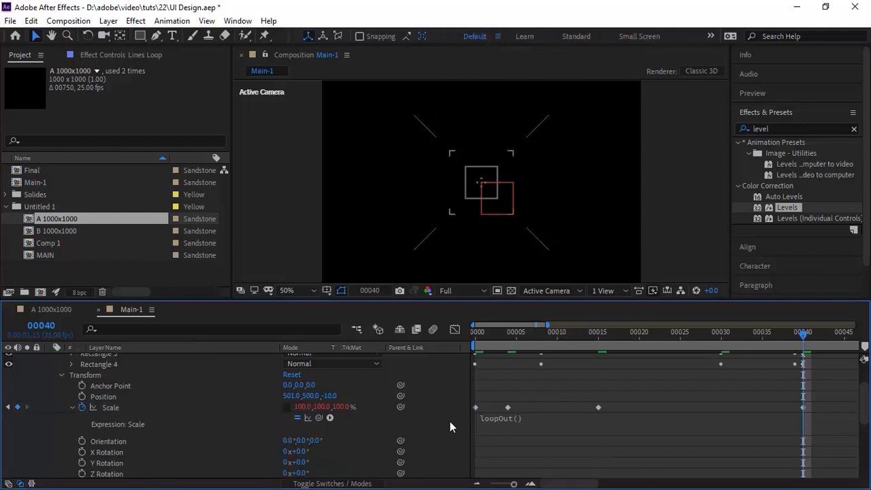
left_click(63, 374)
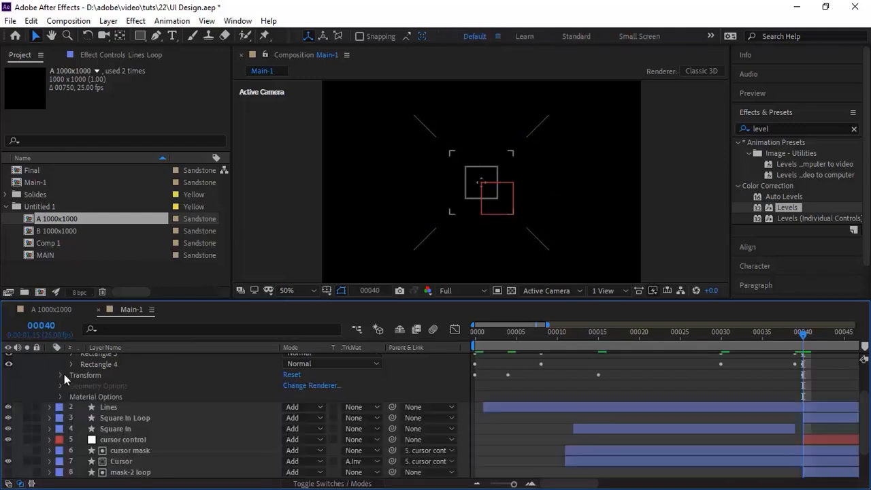
scroll(140, 382, "up", 3)
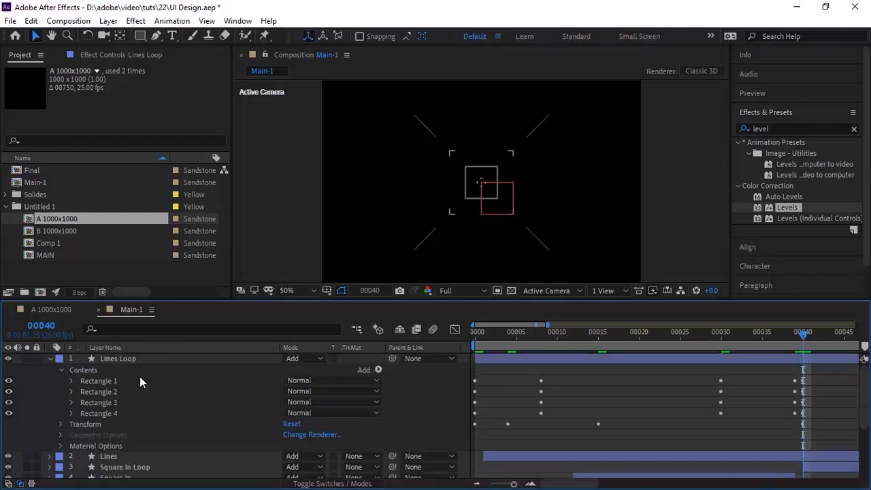
left_click(50, 359)
Duplicate the Lines Loop layer, set the copy's Position Z to -5, and play back the result from frame 0.
left_click(136, 359)
key("ctrl+d")
left_click(49, 359)
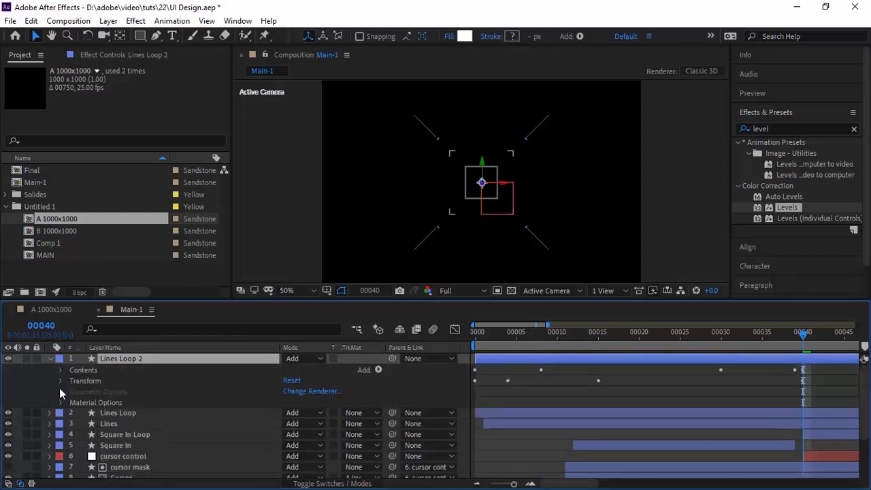
left_click(61, 380)
key("Return")
left_click(51, 360)
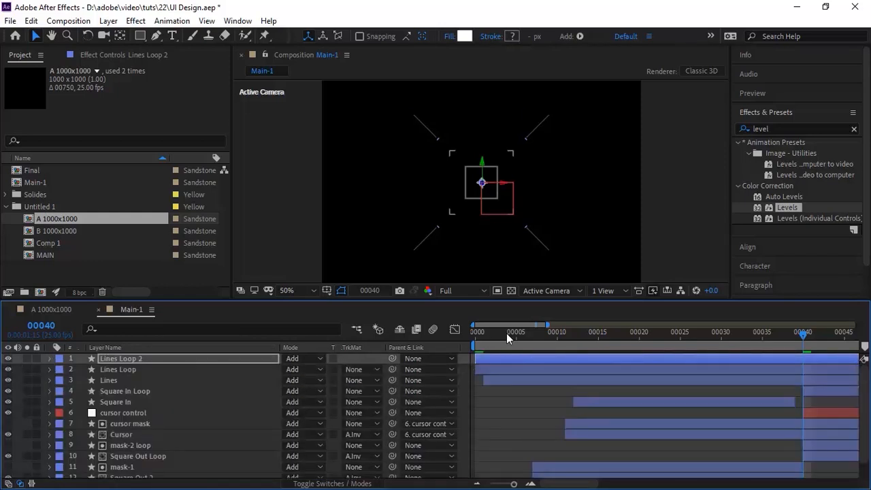
left_click_drag(499, 336, 397, 338)
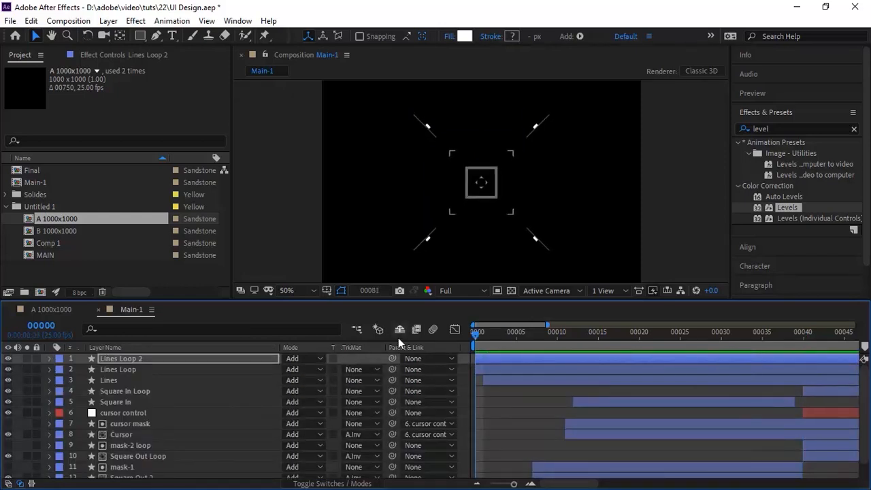
key("space")
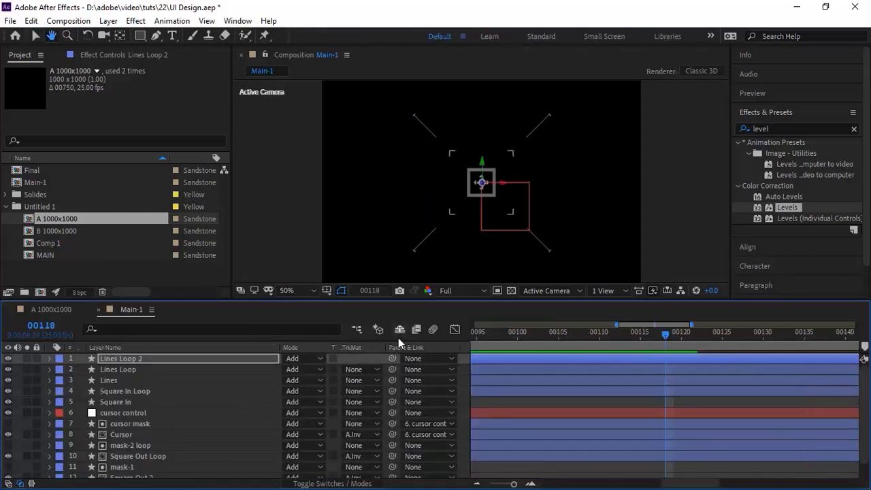
Set the Lines Loop layer's Position X to 500 and edit the Position X of Lines Loop 2.
left_click(139, 370)
left_click(51, 369)
left_click(60, 434)
left_click(292, 384)
type("500")
key("Return")
left_click(62, 364)
left_click_drag(864, 380, 864, 353)
left_click(50, 369)
left_click(50, 359)
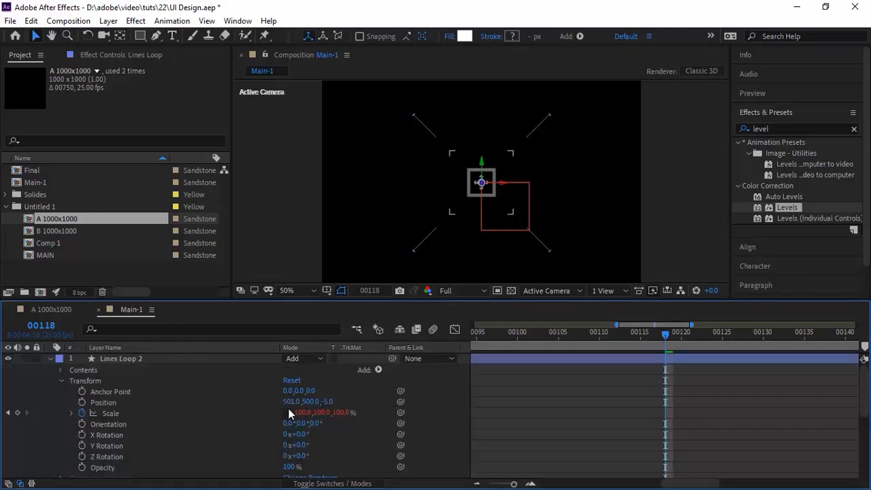
left_click(291, 401)
left_click(51, 360)
Play back the Main-1 animation and return to frame 0.
key("space")
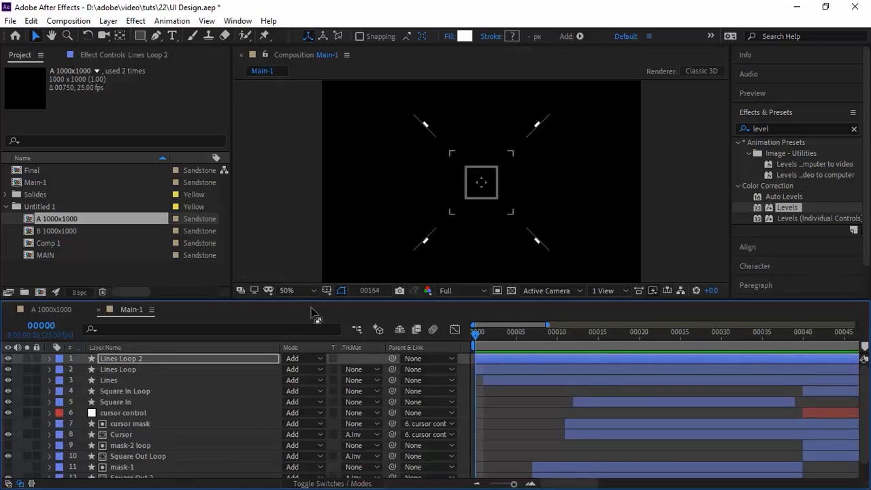
key("space")
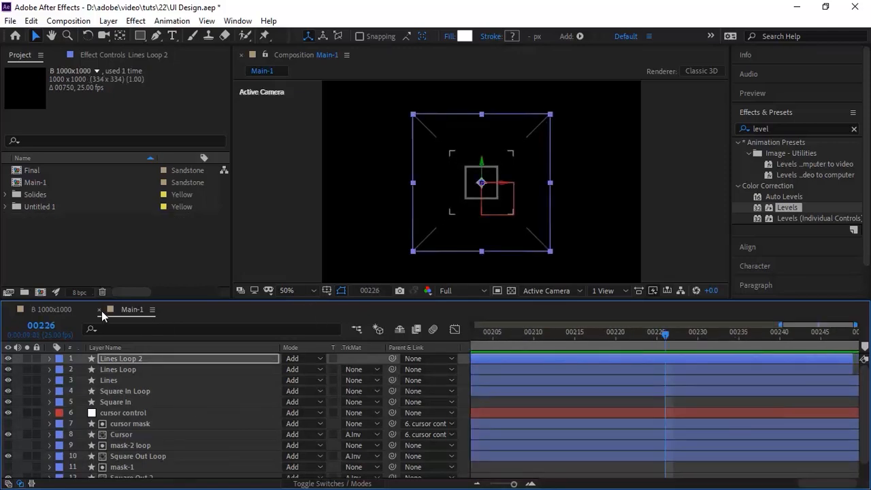
left_click_drag(665, 332, 354, 339)
Open the Final composition, add Main-1 to it, and end the work area where the Main-1 layer ends.
left_click(135, 264)
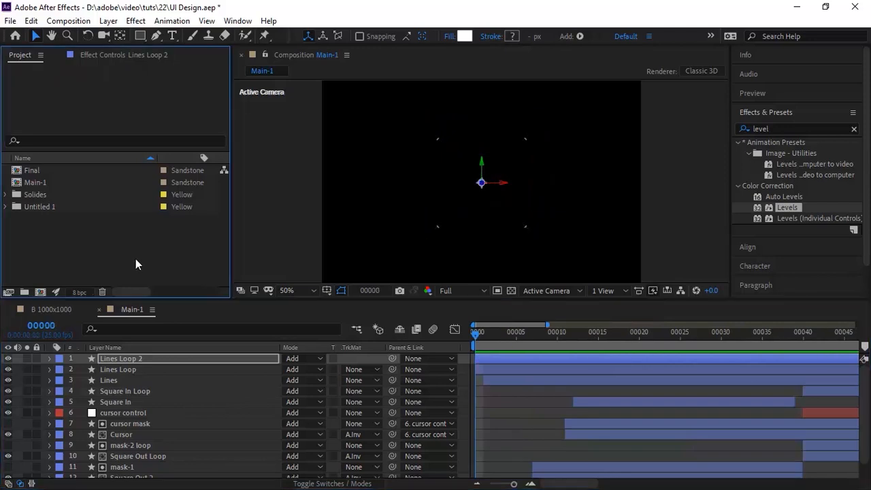
double_click(44, 170)
left_click_drag(52, 183, 106, 379)
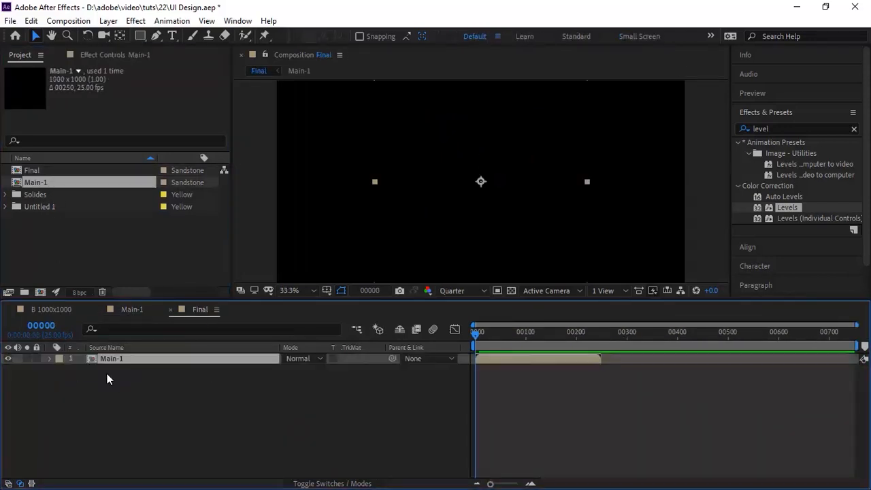
left_click_drag(593, 332, 542, 332)
key("n")
Add an adjustment layer above Main-1 and apply CC Toner to it with the Midtones color 00F0FF.
right_click(320, 401)
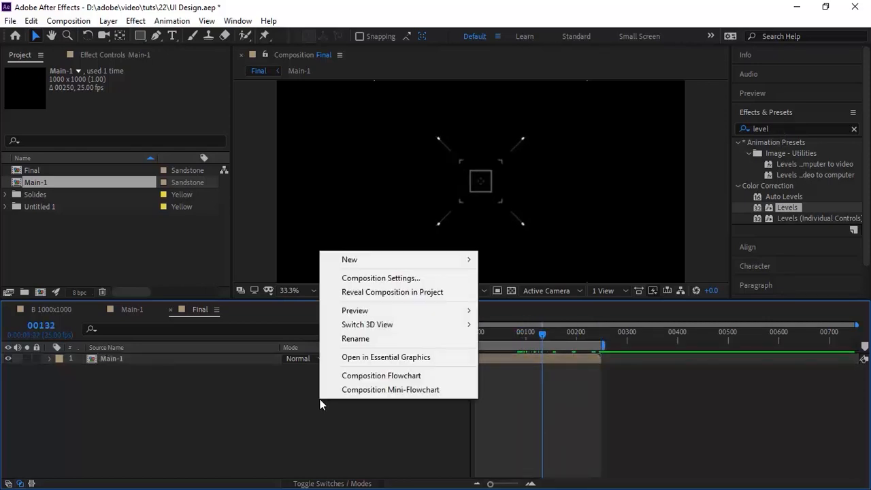
mouse_move(443, 265)
left_click(530, 363)
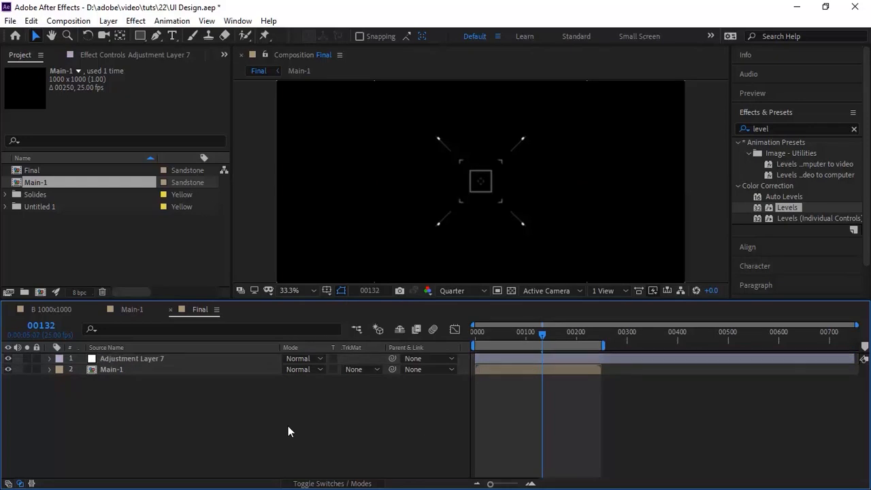
left_click(776, 127)
type("cc tone")
left_click_drag(780, 153, 253, 361)
left_click(136, 129)
left_click_drag(186, 172, 297, 41)
left_click(229, 198)
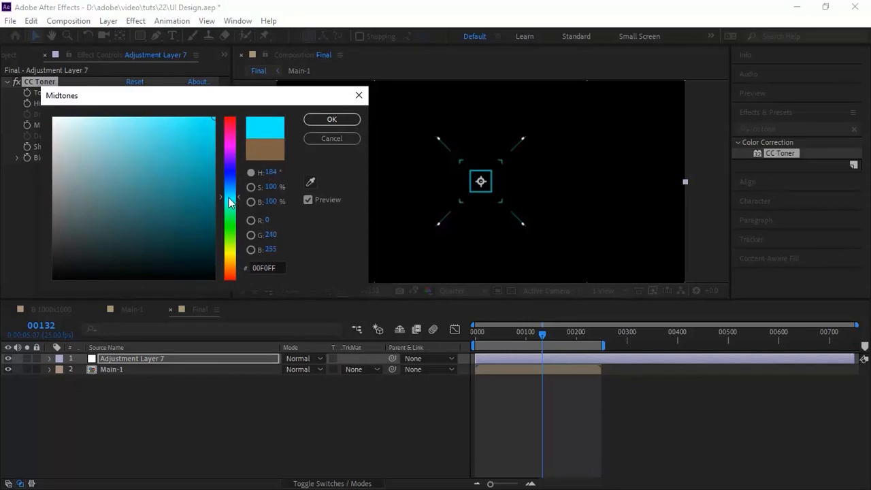
left_click(333, 121)
Apply the Glow effect to the adjustment layer and set its Glow Radius to 50.
left_click(796, 128)
key("BackSpace")
type("glow")
left_click_drag(782, 228, 145, 357)
left_click(134, 147)
type("50")
key("Return")
Apply the Levels effect to the adjustment layer with Input Black 7 and Input White 182.
left_click(777, 129)
type("lele")
key("BackSpace")
key("BackSpace")
type("v")
left_click_drag(787, 206, 185, 359)
left_click(135, 227)
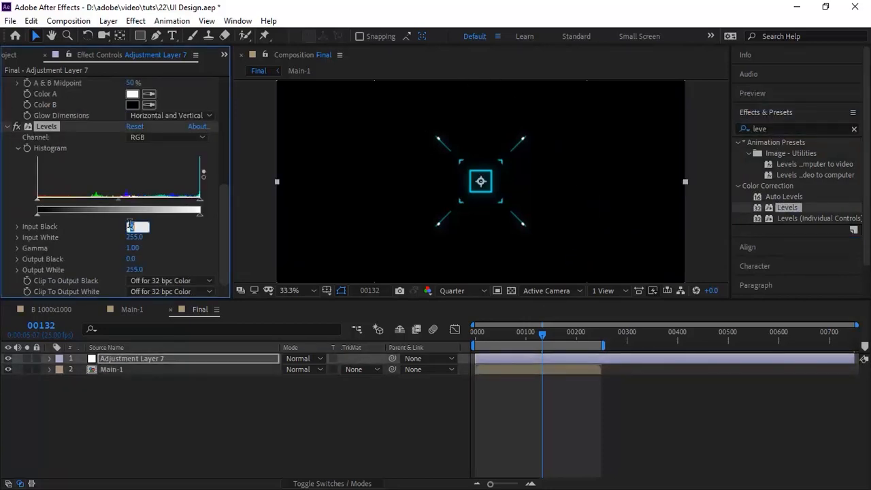
key("Tab")
type("182")
key("Return")
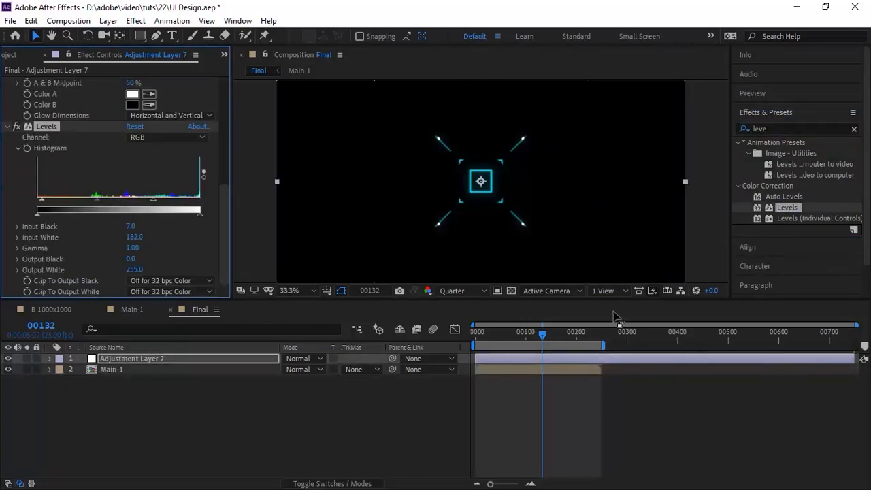
Play back the Final composition from frame 0 at Full resolution.
key("Home")
key("ctrl+j")
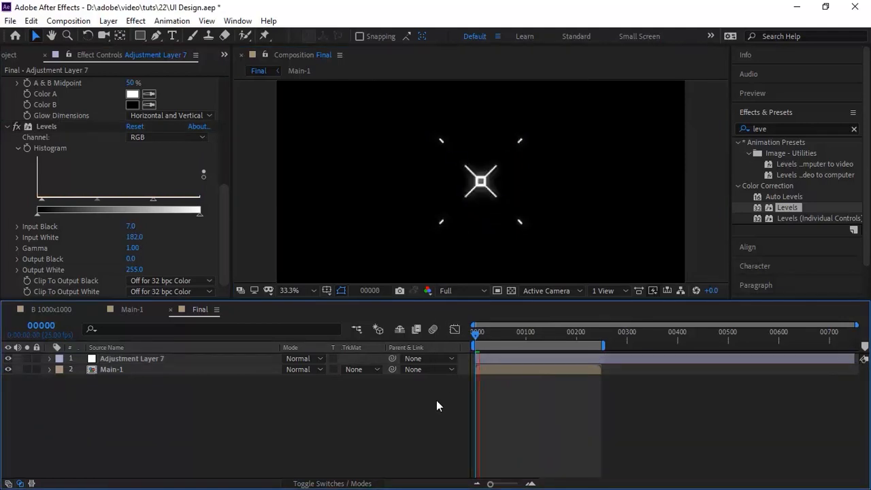
key("space")
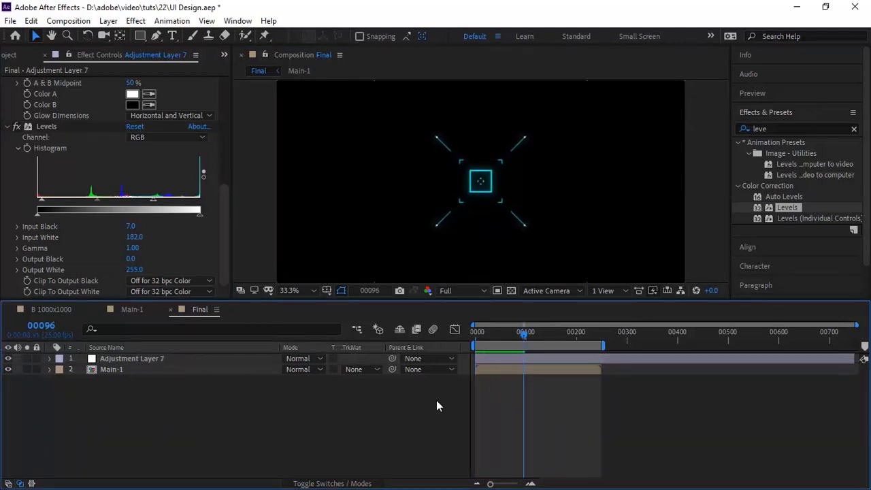
Close the Final composition and create a new 1000 x 1000 px, 250-frame composition named Main-2.
left_click(169, 310)
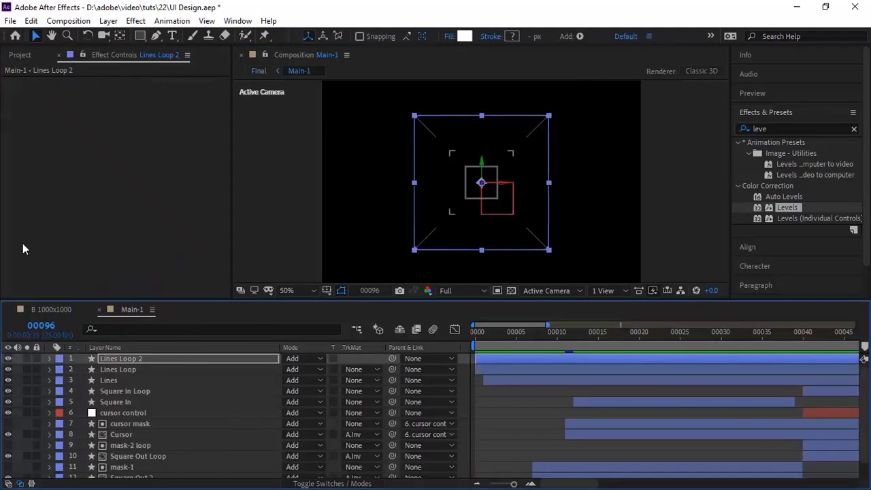
left_click(18, 55)
key("ctrl+k")
type("Main-2")
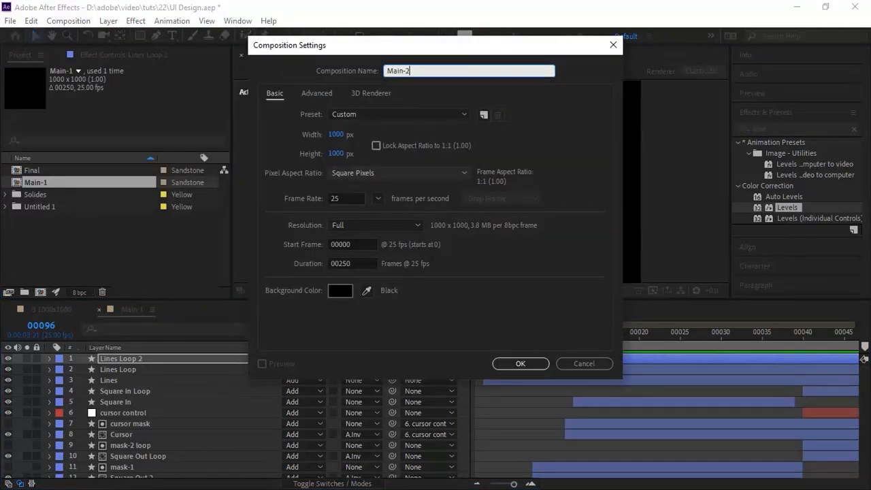
key("Tab")
key("Tab")
key("Tab")
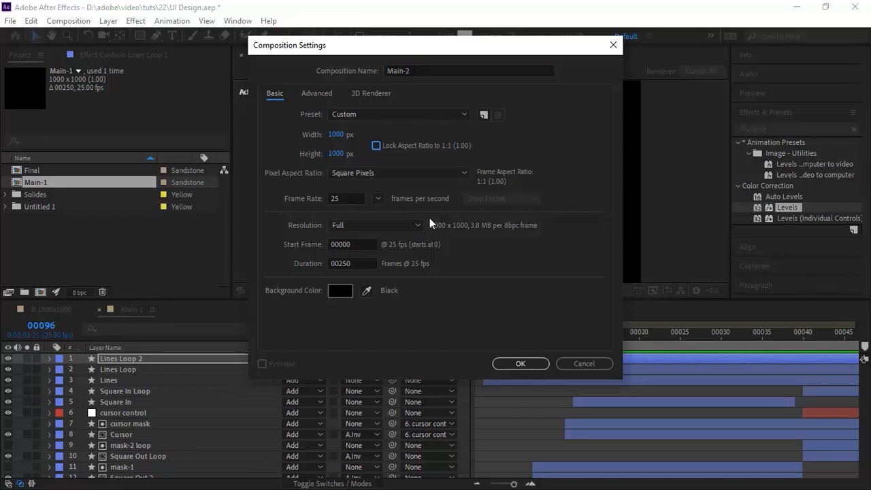
left_click(520, 363)
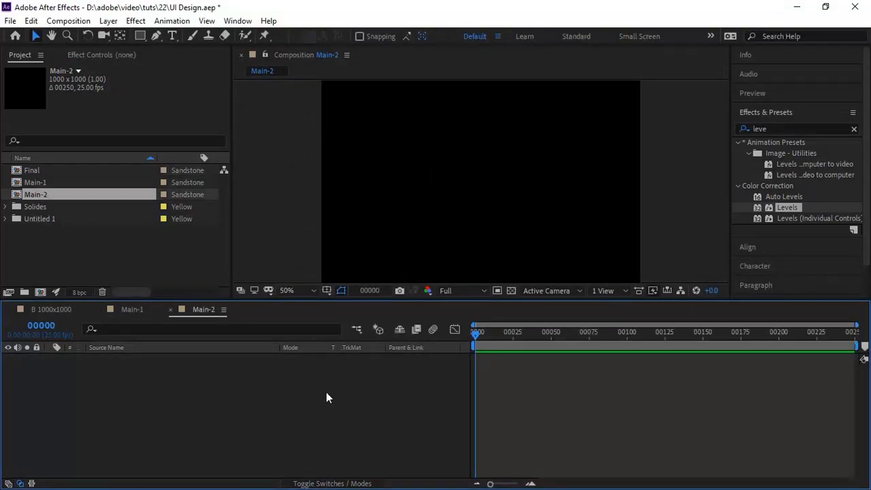
Add a composition-sized ellipse shape layer in Main-2 and delete its Stroke and Fill.
left_click_drag(139, 36, 189, 68)
double_click(140, 36)
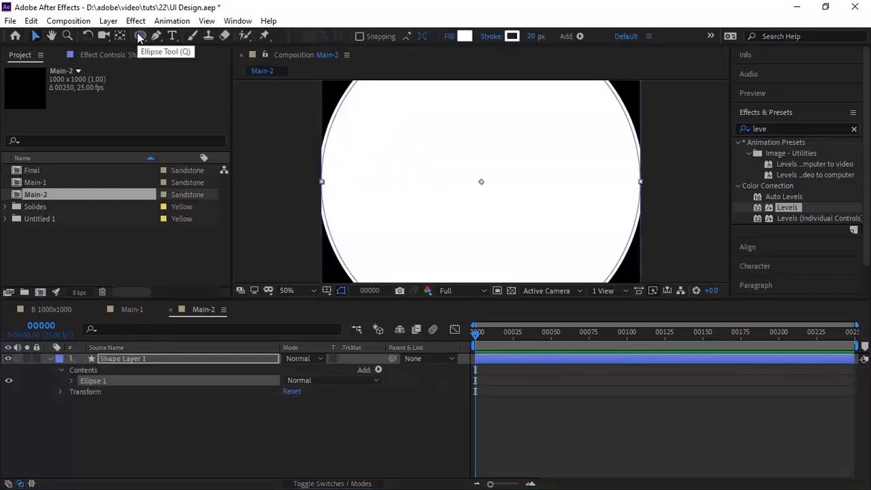
left_click_drag(143, 431, 74, 386)
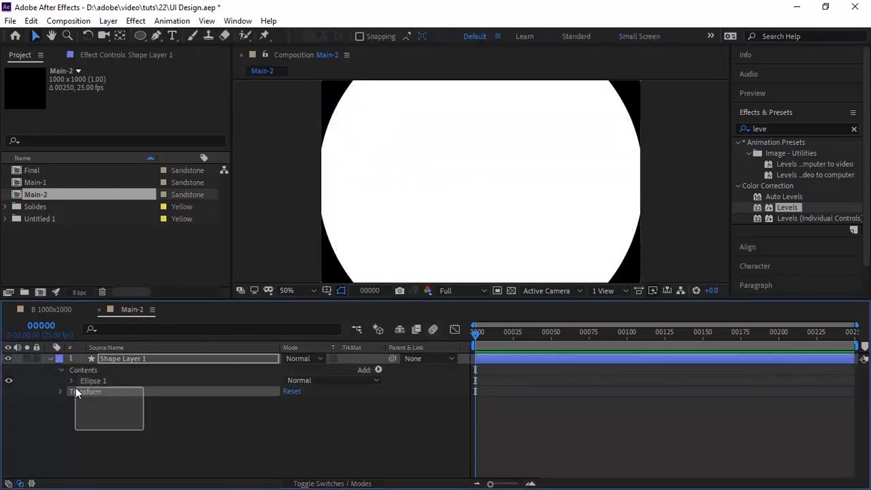
left_click(70, 375)
left_click(73, 381)
left_click(116, 406)
left_click(114, 414, "shift")
key("Delete")
Add a Gradient Fill to the contents of Shape Layer 1.
left_click(379, 370)
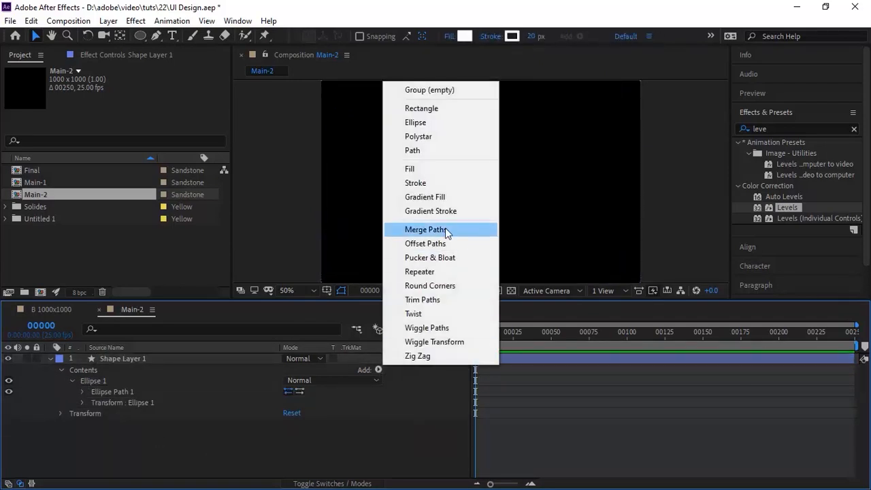
left_click(442, 199)
left_click(260, 444)
Make Shape Layer 1 start at frame 24 and set its blending mode to Add.
left_click(82, 392)
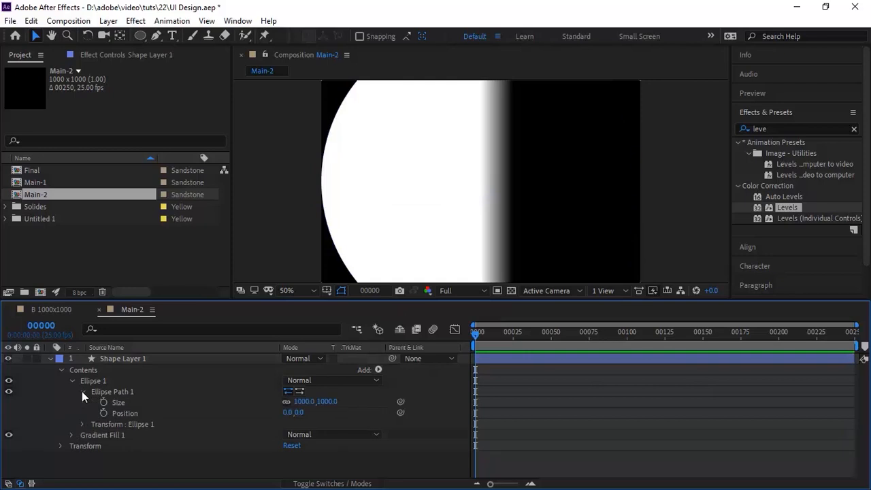
left_click_drag(506, 336, 523, 361)
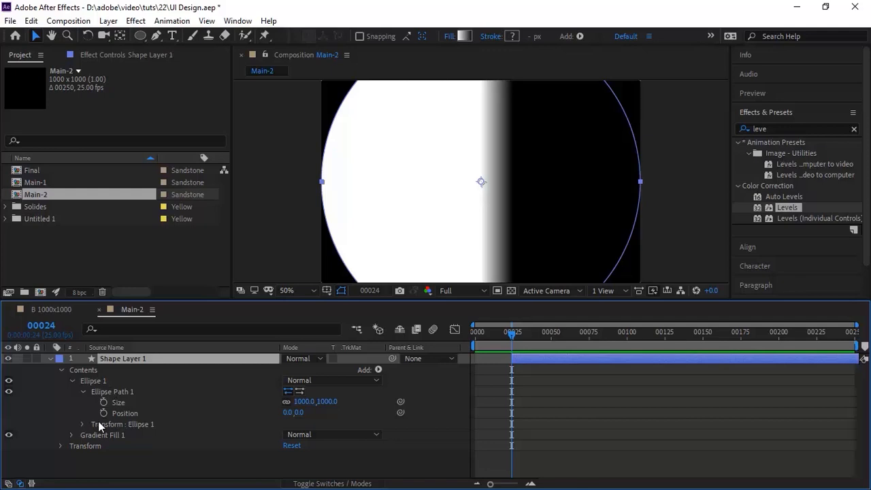
left_click(310, 359)
left_click(328, 212)
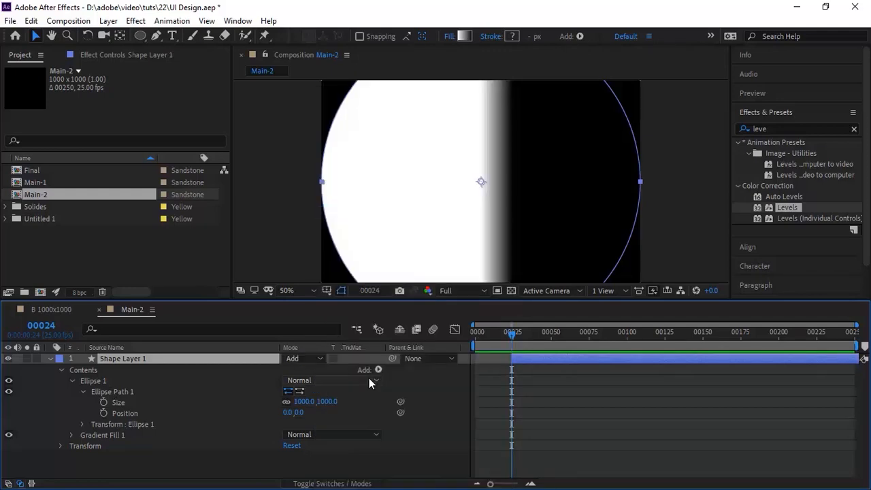
Turn Shape Layer 1 into a 3D layer.
left_click(350, 472)
left_click(351, 482)
left_click(359, 359)
left_click(360, 483)
Keyframe the ellipse path's Size at 0 on frame 24 and 700 on frame 57.
left_click(103, 402)
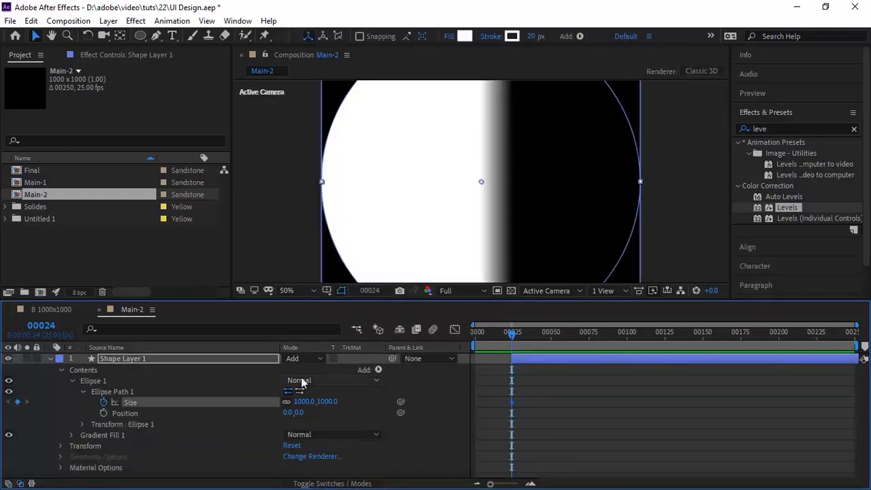
left_click(304, 402)
type("0")
key("Return")
left_click(41, 325)
type("57")
key("Return")
left_click(303, 401)
type("700")
key("Return")
Apply Easy Ease to both Size keyframes of the ellipse and accept their keyframe velocity settings.
key("comma")
key("period")
key("comma")
left_click_drag(584, 383, 544, 413)
key("F9")
right_click(560, 403)
left_click(593, 384)
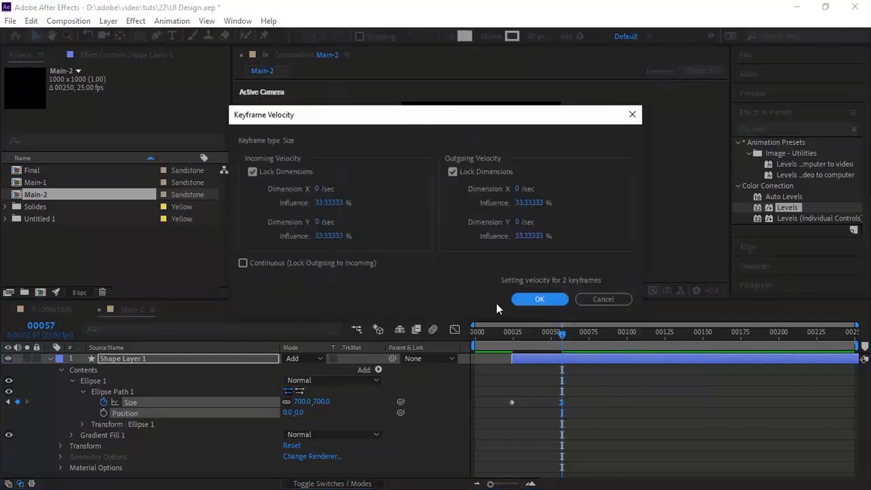
left_click(539, 299)
Move Gradient Fill 1 into the Ellipse 1 group and expand its properties.
left_click(81, 391)
left_click(82, 400)
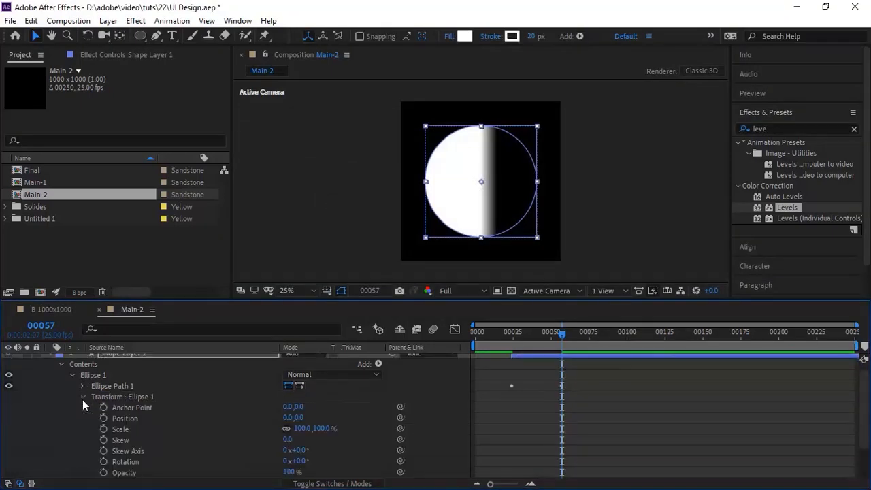
left_click(82, 398)
left_click_drag(87, 412, 82, 404)
left_click(81, 402)
Make Shape Layer 1's gradient fill Radial and set its End Point X to 333.1.
left_click(332, 428)
left_click(320, 452)
left_click(293, 450)
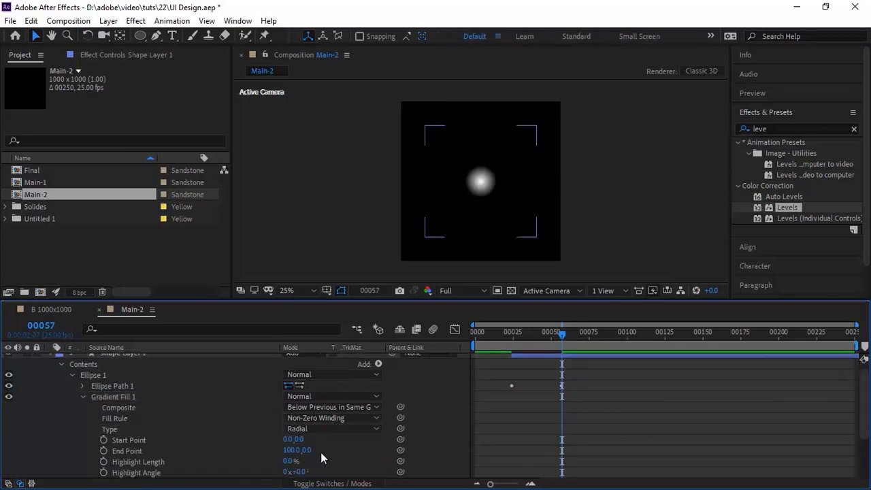
type("333")
key("Return")
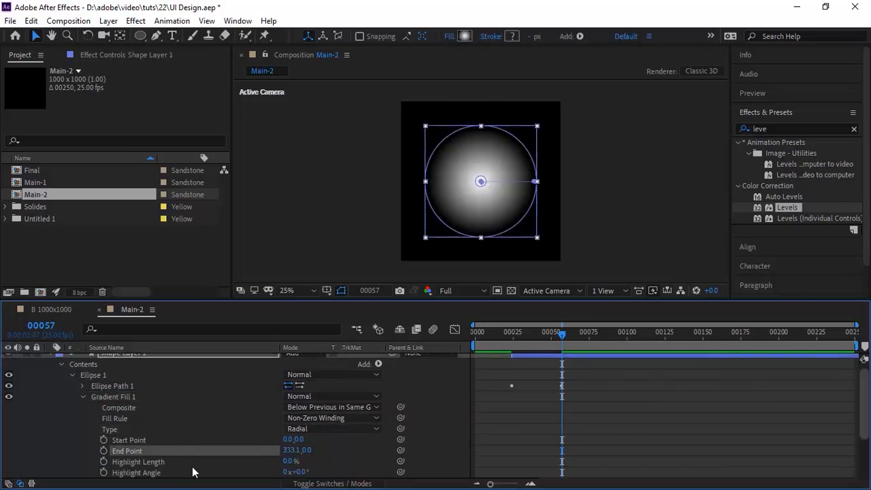
Place the white color stop of the gradient fill at location 50%.
scroll(204, 421, "down", 2)
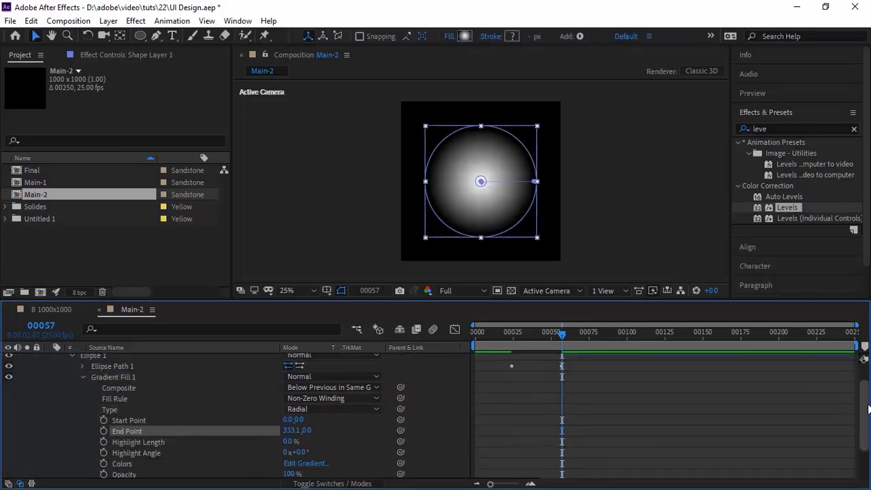
left_click(304, 462)
left_click(373, 186)
type("50")
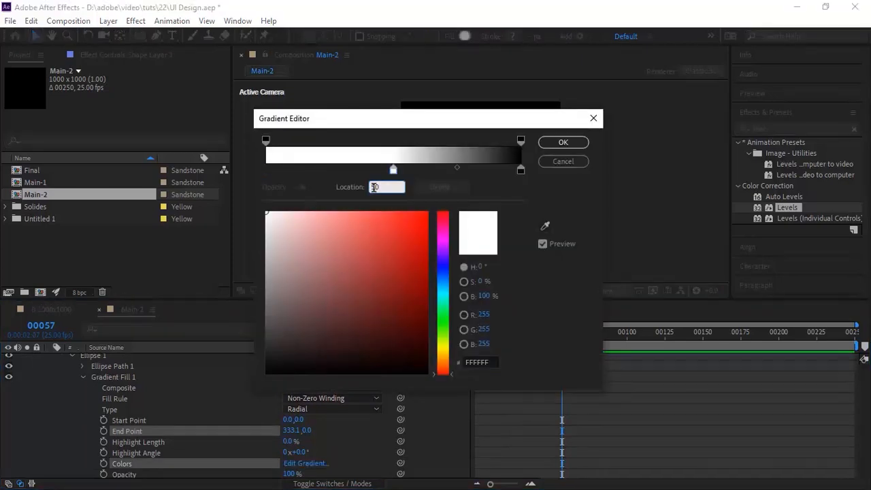
key("Return")
Set the gradient's starting color stop to black at location 0% and its ending stop to 0D0D0D.
left_click(306, 463)
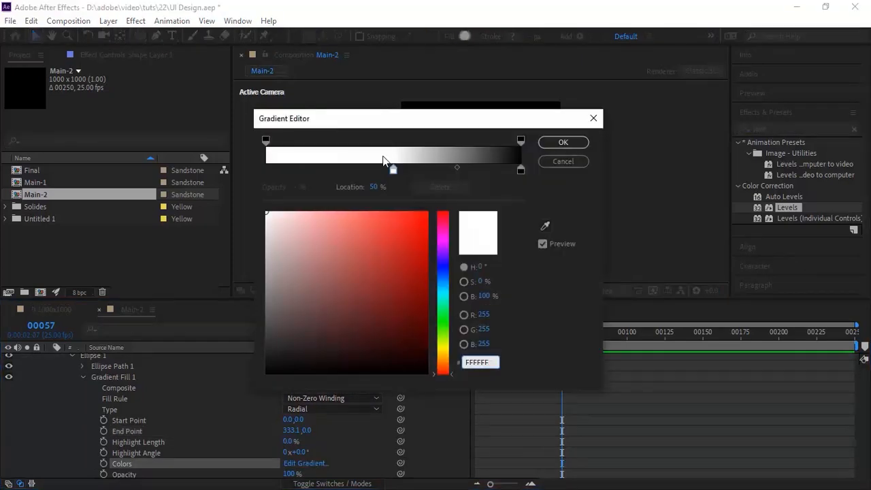
left_click_drag(393, 169, 258, 178)
key("Return")
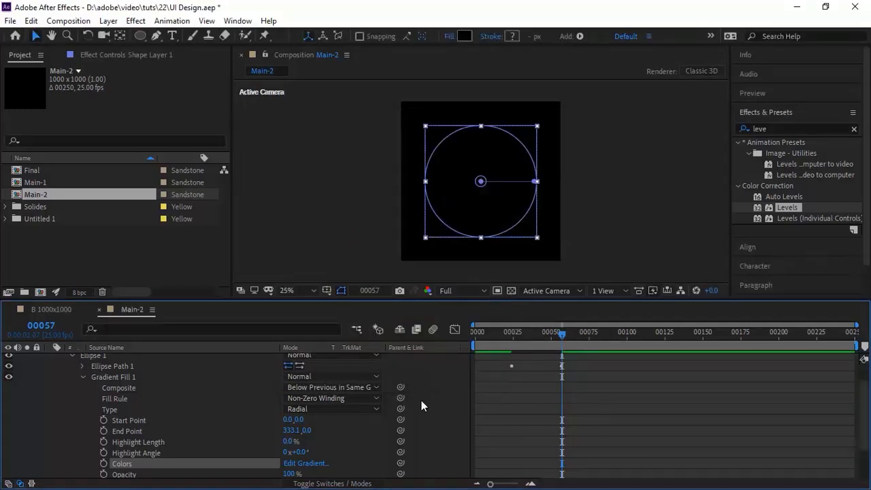
left_click(306, 463)
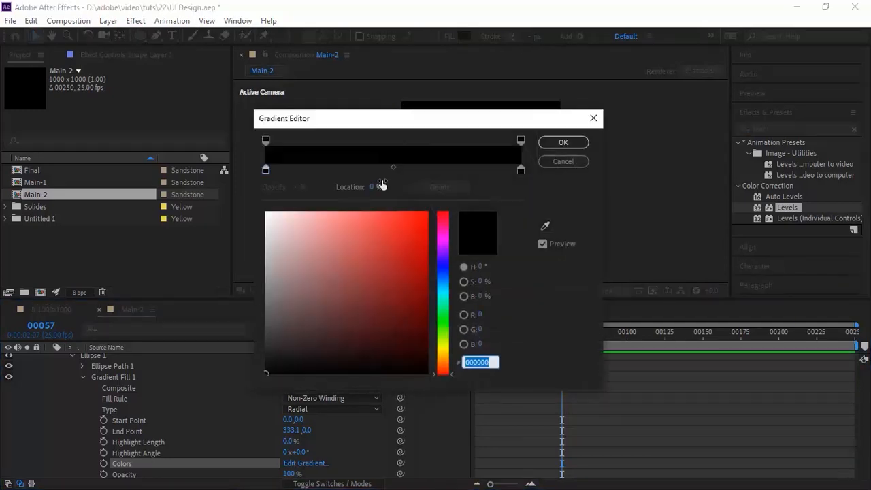
left_click(518, 169)
left_click(484, 362)
type("0D0D0D")
left_click(563, 142)
Set the scale of Shape Layer 1 to 90% in its transform properties.
left_click_drag(509, 334, 555, 334)
left_click(81, 377)
left_click(82, 402)
left_click(81, 378)
left_click(82, 402)
left_click(83, 378)
left_click(82, 410)
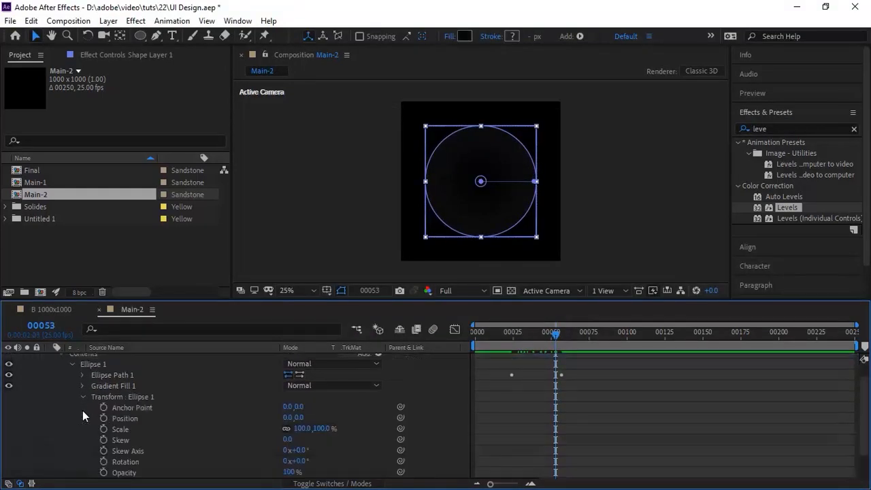
left_click(82, 398)
left_click(62, 382)
left_click(305, 417)
type("90")
key("Return")
Reposition the black color stop of the gradient fill to location 50% and apply the gradient.
left_click_drag(539, 334, 548, 336)
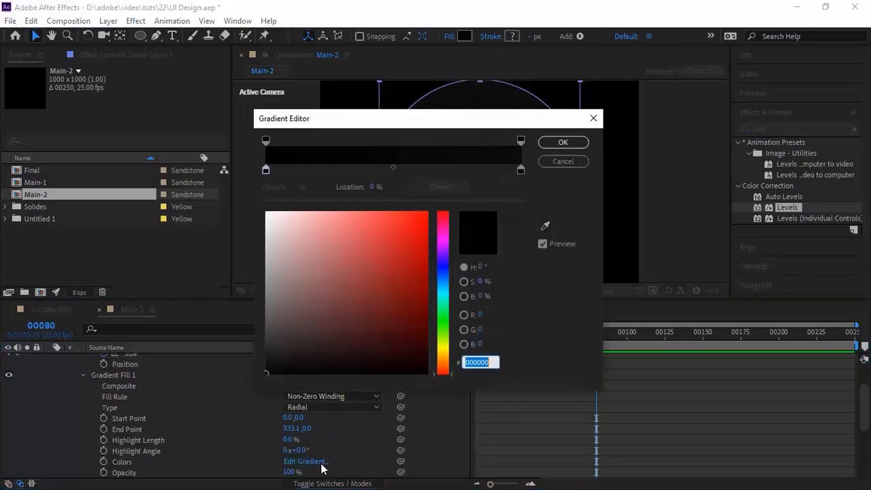
left_click(393, 167)
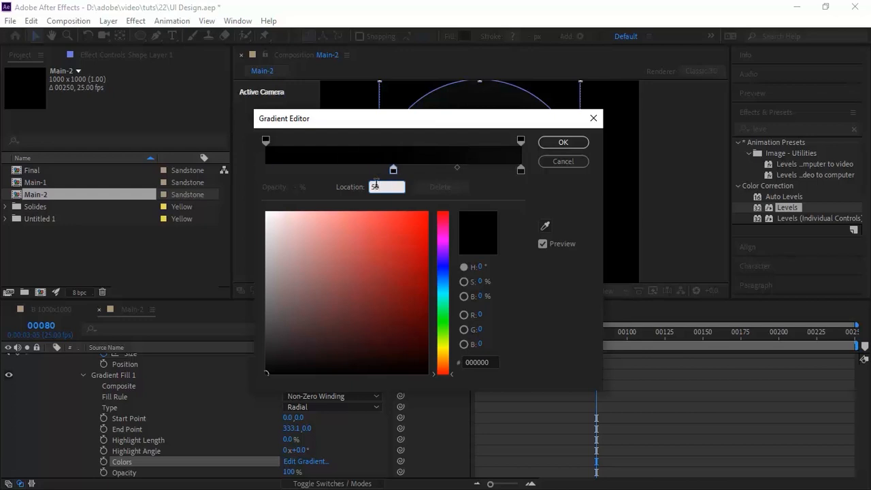
left_click(563, 142)
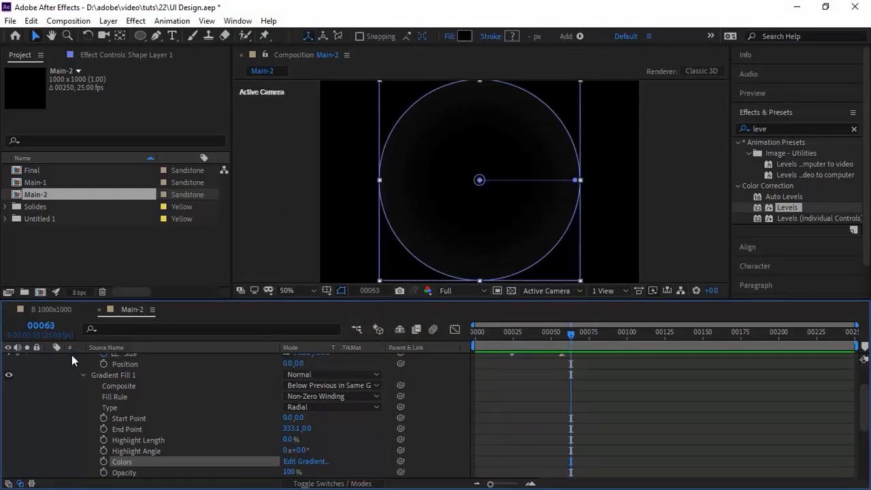
Rename the shape layer as Shape-1 and collapse its properties.
left_click(60, 369)
key("Return")
type("s")
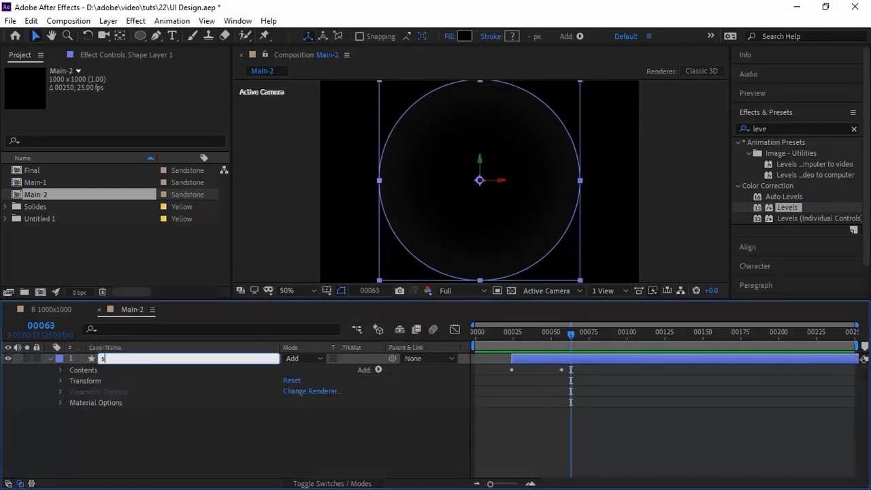
type("hape-1")
key("Return")
left_click(50, 359)
left_click(132, 381)
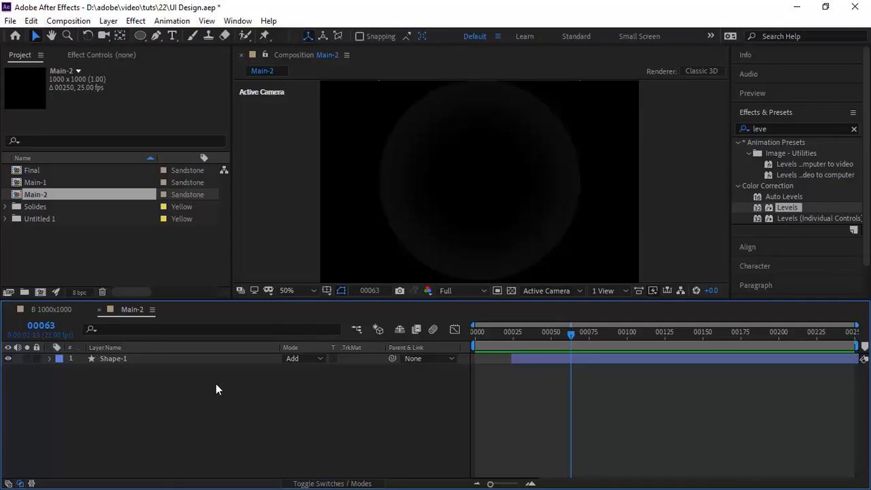
Duplicate the Shape-1 layer and rename the copy as Circle-1.
left_click(217, 360)
key("ctrl+d")
key("Return")
type("Circle-1")
key("Return")
Delete Gradient Fill 1 from Circle-1's Ellipse 1 group and solo the layer.
left_click(49, 359)
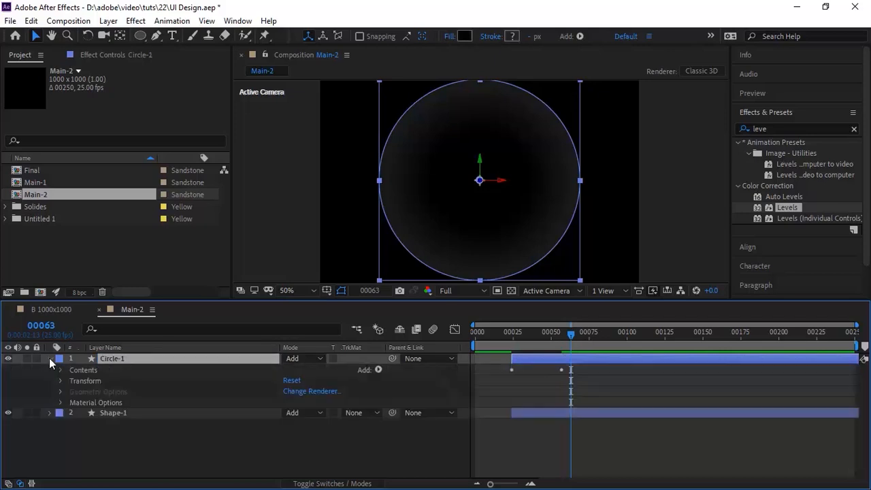
left_click(61, 370)
left_click(61, 380)
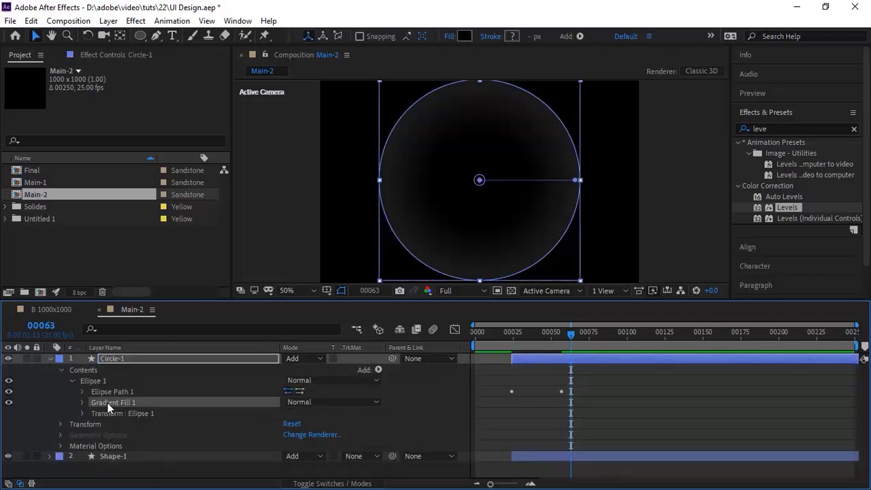
left_click(379, 369)
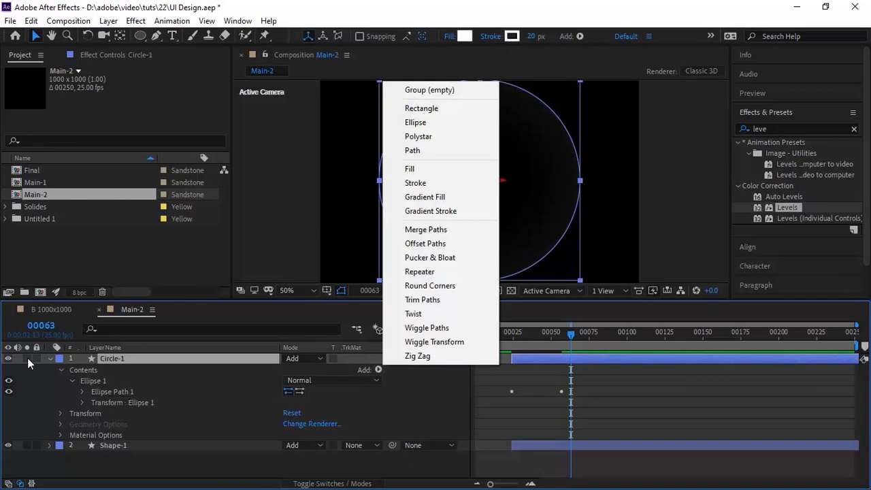
left_click(28, 358)
Add a stroke to Circle-1 and place it inside the Ellipse 1 group below Ellipse Path 1.
left_click(377, 370)
left_click(434, 183)
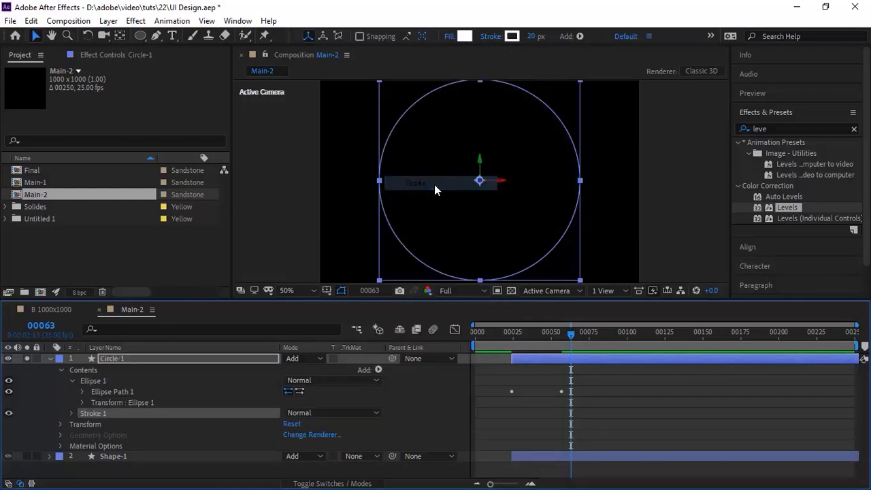
left_click_drag(93, 413, 98, 396)
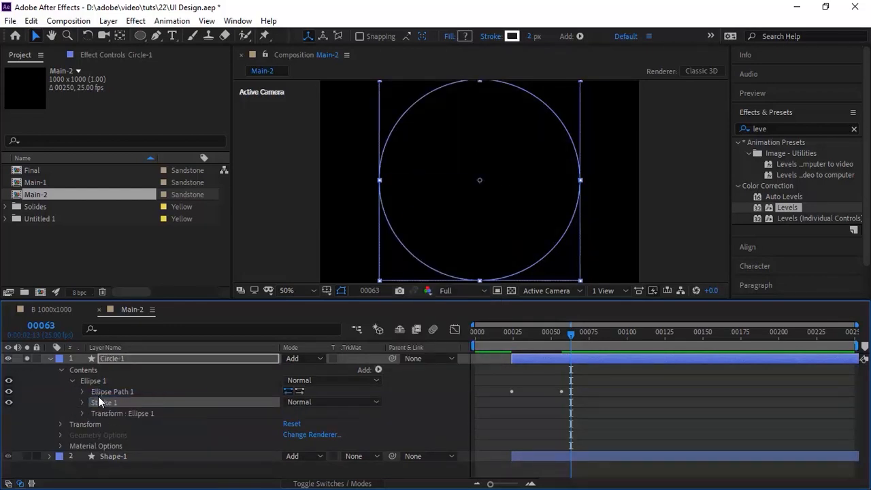
Shift the Circle-1 layer to start at frame 8 and trim its end to frame 52.
left_click_drag(500, 336, 487, 334)
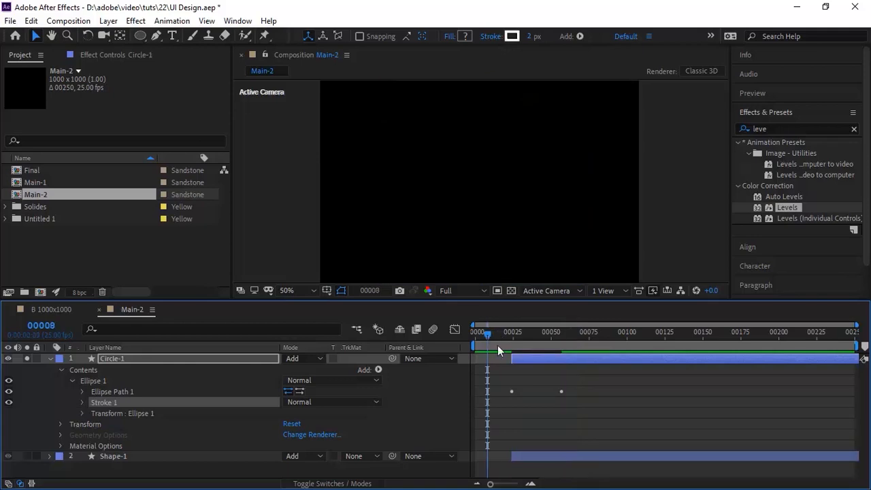
left_click(510, 360)
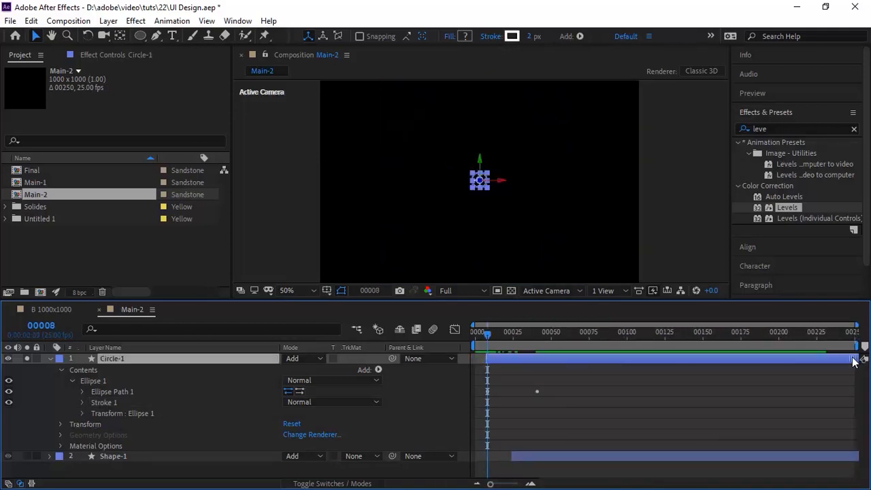
left_click_drag(859, 358, 639, 359)
left_click_drag(581, 362, 598, 360)
left_click_drag(563, 335, 554, 335)
left_click_drag(655, 360, 554, 360)
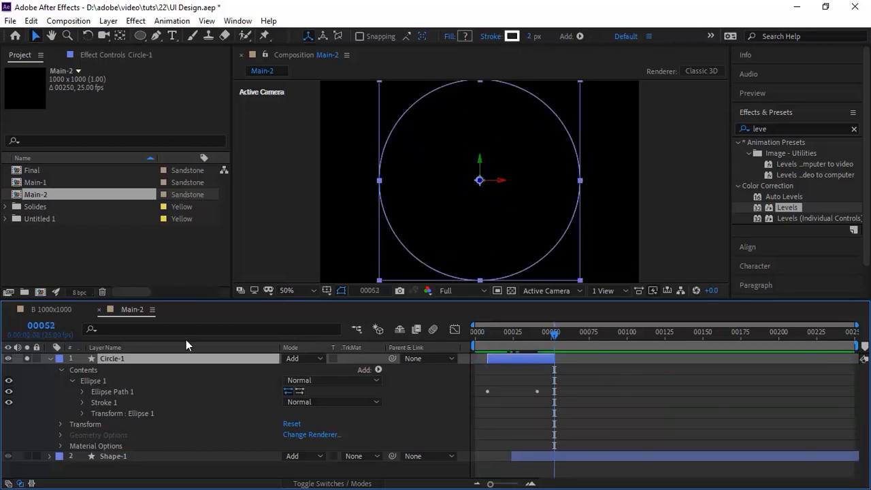
Move the second Size keyframe of Circle-1's ellipse path to frame 40.
left_click(81, 392)
left_click(8, 402)
left_click(26, 403)
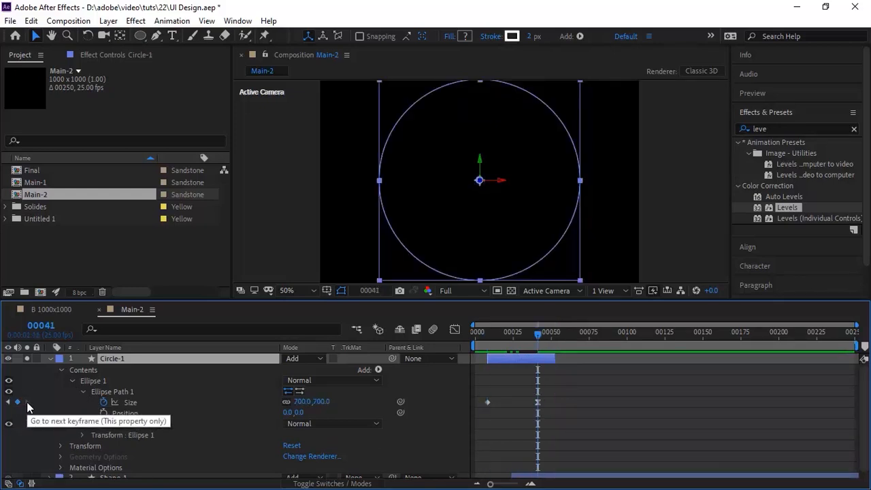
key("Page_Up")
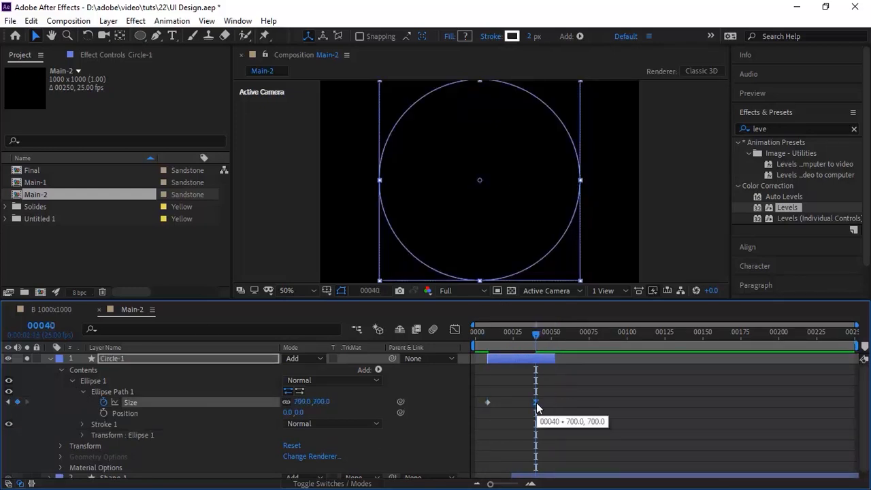
left_click(83, 392)
Add a keyframe for Stroke 1's white color on frame 11.
left_click(81, 402)
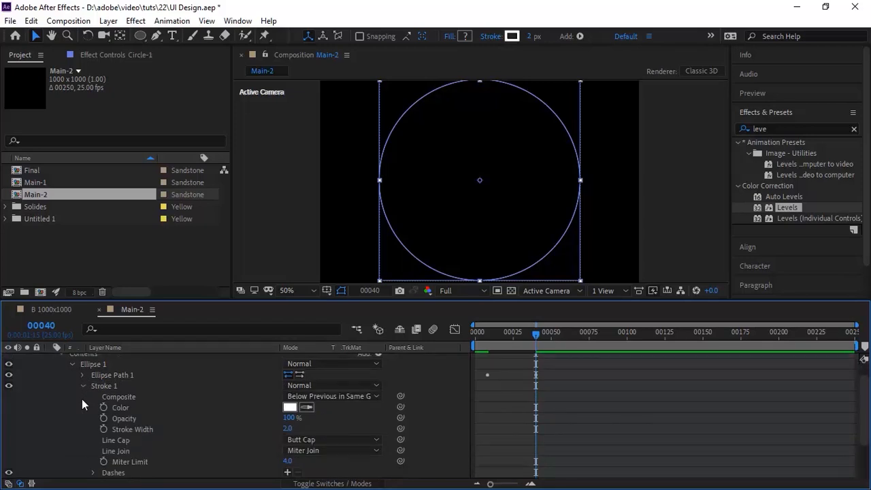
left_click(40, 325)
type("11")
left_click(104, 408)
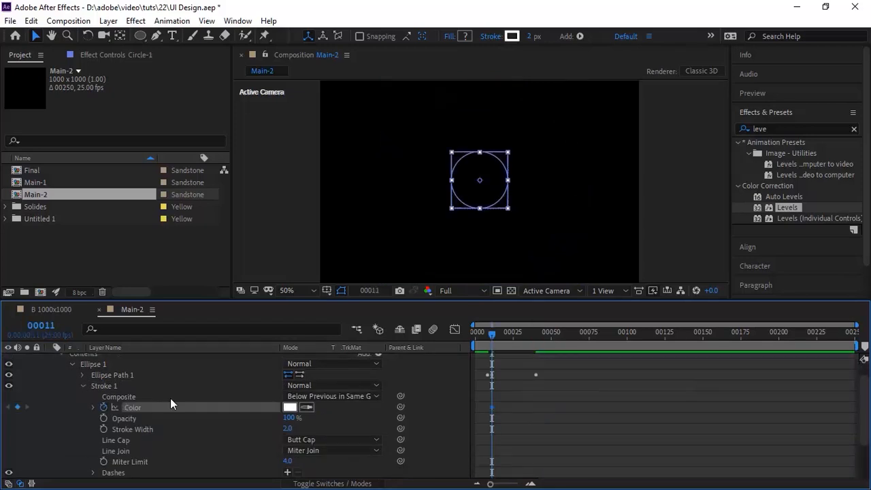
Keyframe the stroke color at 15% brightness on frame 19 and accept that keyframe's velocity settings.
left_click(50, 328)
type("19")
key("Return")
left_click(291, 408)
left_click(270, 204)
type("15")
key("Return")
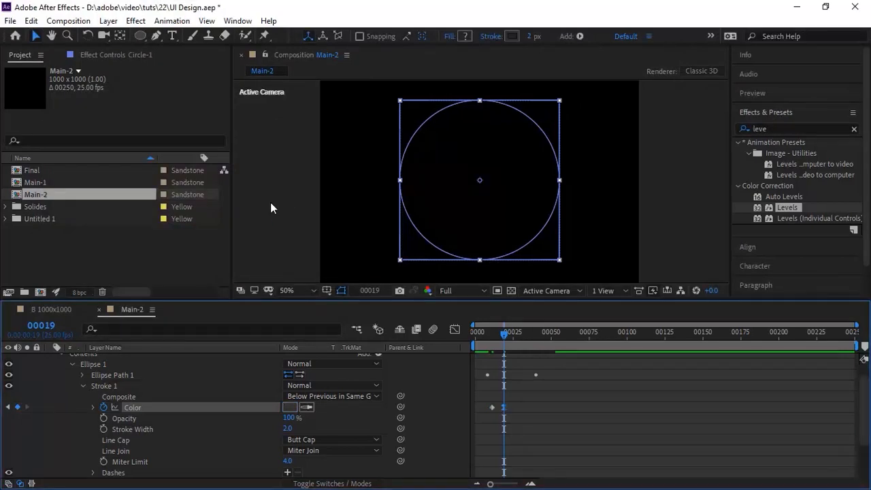
right_click(504, 406)
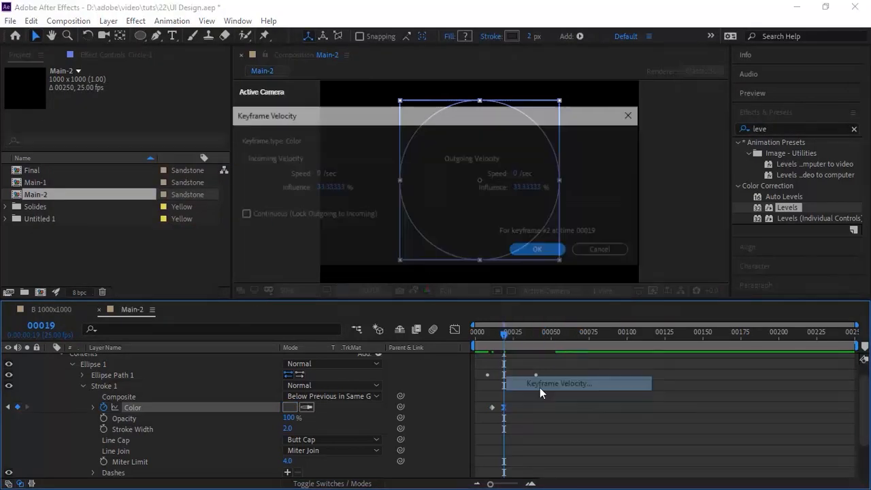
left_click(544, 381)
key("Return")
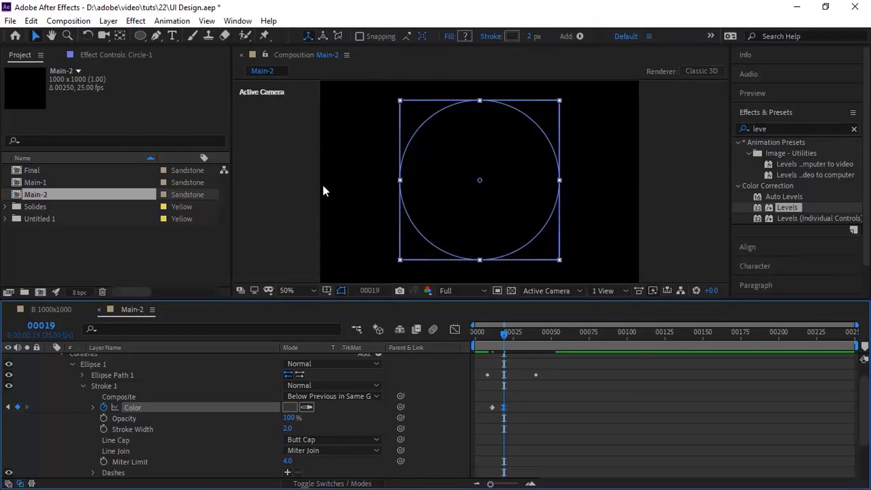
Keyframe the stroke color at 30% brightness on frame 21.
key("Page_Down")
key("Page_Down")
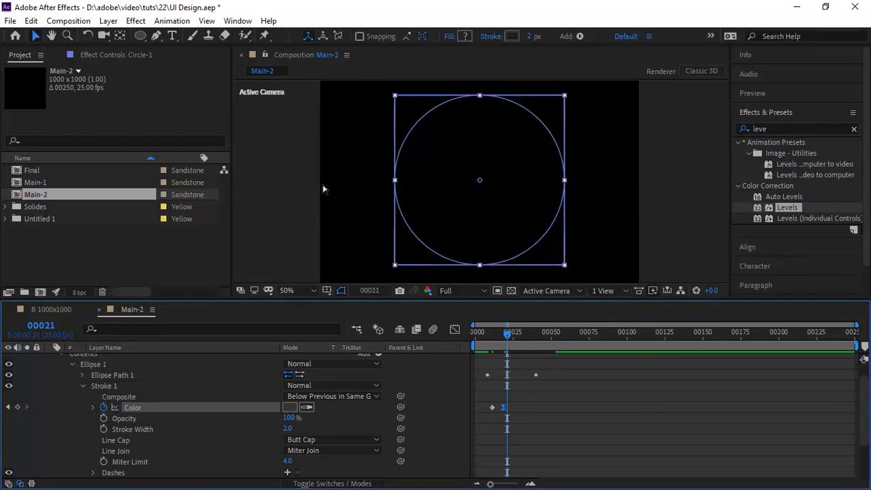
left_click(290, 409)
left_click(269, 202)
type("30")
key("Return")
Keyframe the stroke color at 10% brightness on frame 26.
key("Page_Down")
key("Page_Down")
key("Page_Down")
key("Page_Down")
key("Page_Down")
left_click(290, 408)
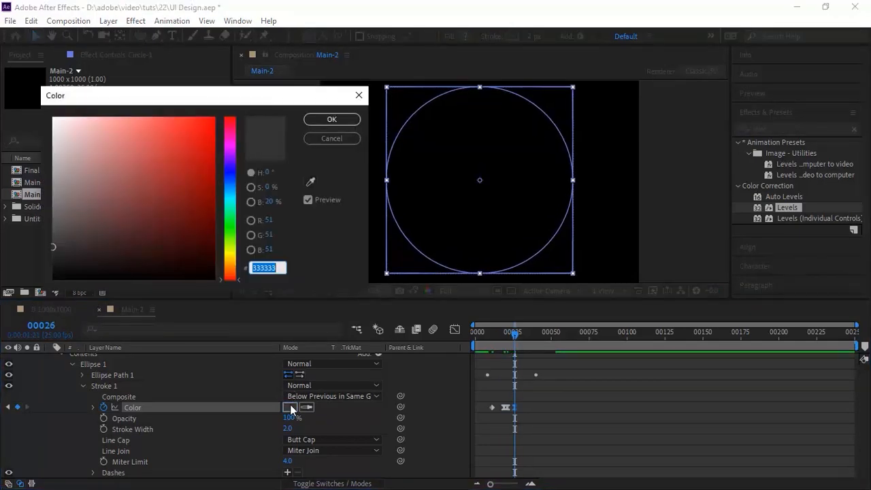
left_click(271, 202)
type("0")
key("Return")
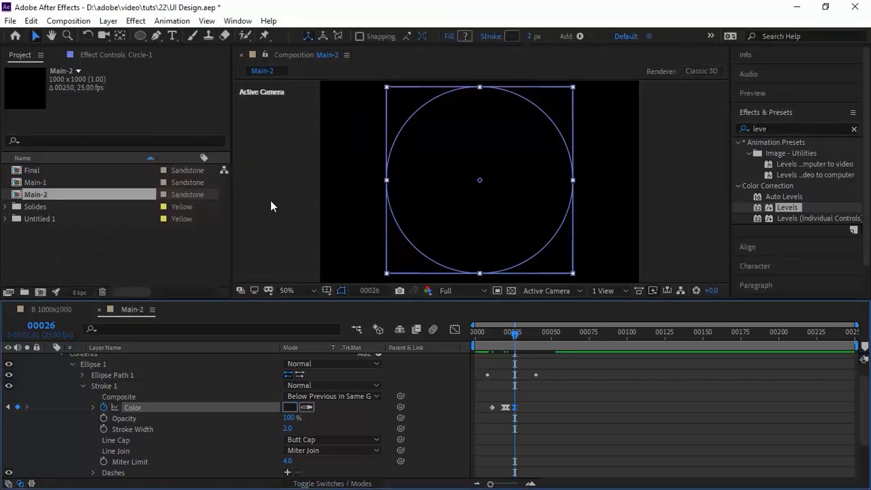
Keyframe the stroke color at 0% brightness on frame 30.
key("Page_Down")
key("Page_Down")
key("Page_Down")
key("Page_Down")
left_click(291, 408)
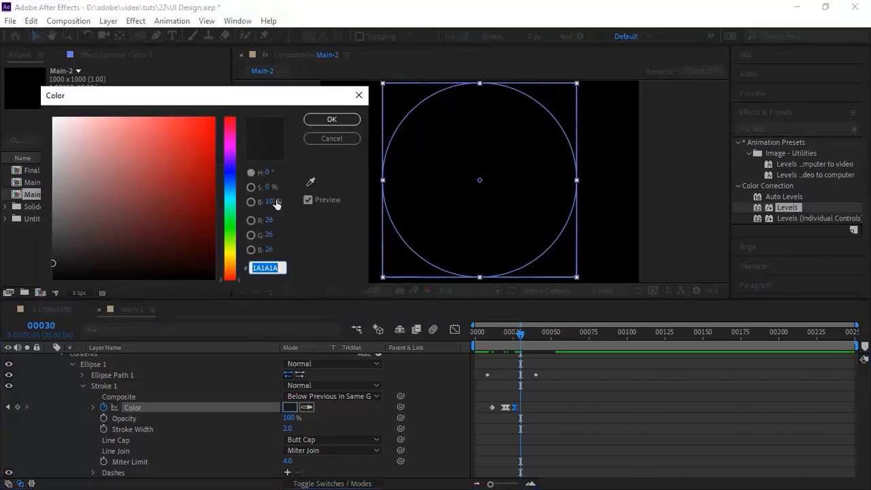
left_click(271, 201)
type("0")
key("Return")
Keyframe the stroke color at 0% brightness on frame 48.
key("Page_Down")
key("Page_Down")
key("Page_Down")
key("Page_Down")
key("Page_Down")
key("Page_Down")
key("Page_Down")
key("Page_Down")
key("Page_Down")
key("Page_Down")
key("Page_Down")
key("Page_Down")
key("Page_Down")
key("Page_Down")
key("Page_Down")
key("Page_Down")
key("Page_Down")
key("Page_Down")
left_click(286, 406)
left_click(271, 201)
type("0")
key("Return")
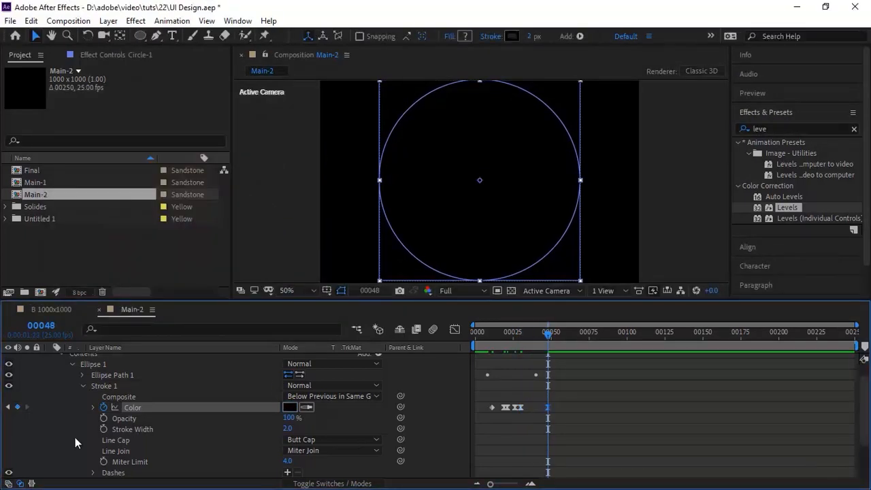
Keyframe Circle-1's stroke width at 10 on frame 8.
left_click(46, 330)
type("8")
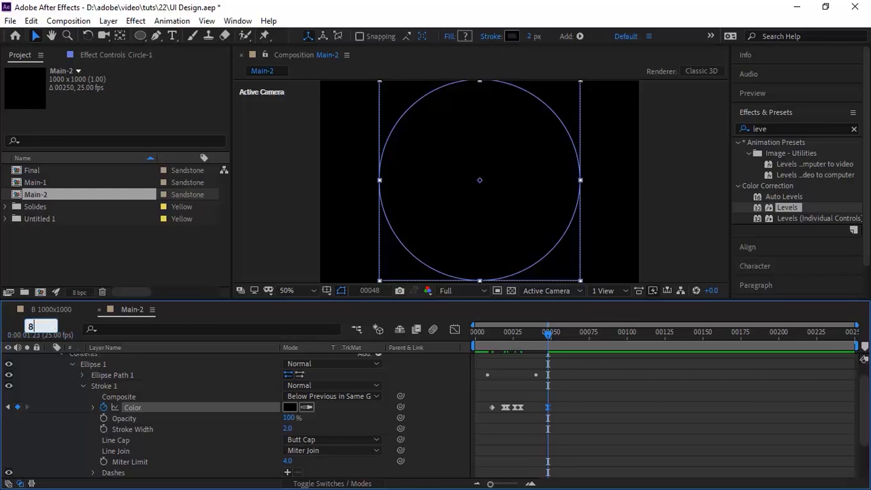
key("Return")
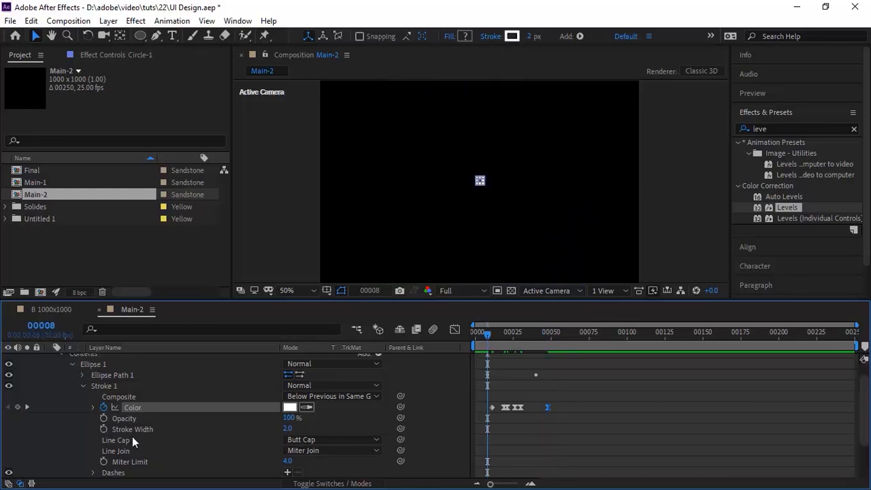
left_click(103, 428)
left_click(287, 428)
type("10")
key("Return")
Keyframe Circle-1's stroke width at 2 on frame 48 and adjust that keyframe's velocity.
left_click(53, 327)
type("48")
key("Return")
left_click(288, 429)
type("2")
key("Return")
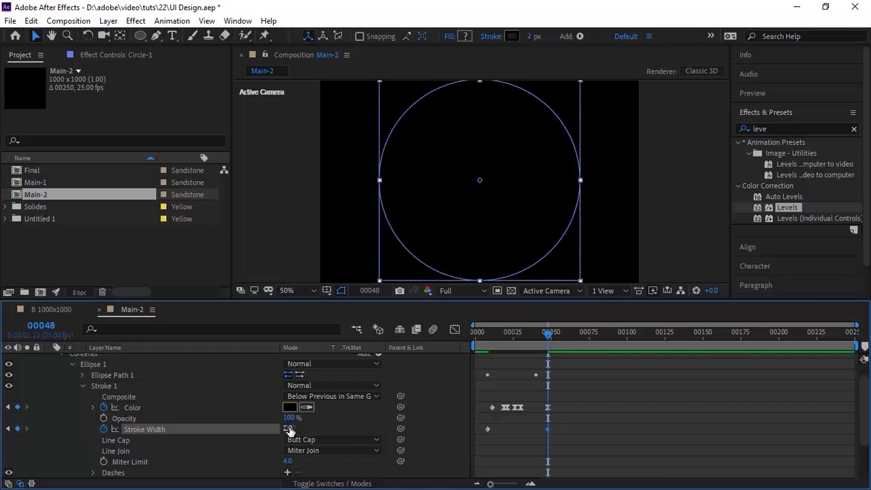
right_click(548, 430)
left_click(564, 459)
double_click(328, 187)
key("Return")
Set the Z position of the Circle-1 layer to -20.
left_click(82, 385)
left_click(60, 424)
left_click(326, 406)
type("-20")
key("Tab")
type("100")
key("Return")
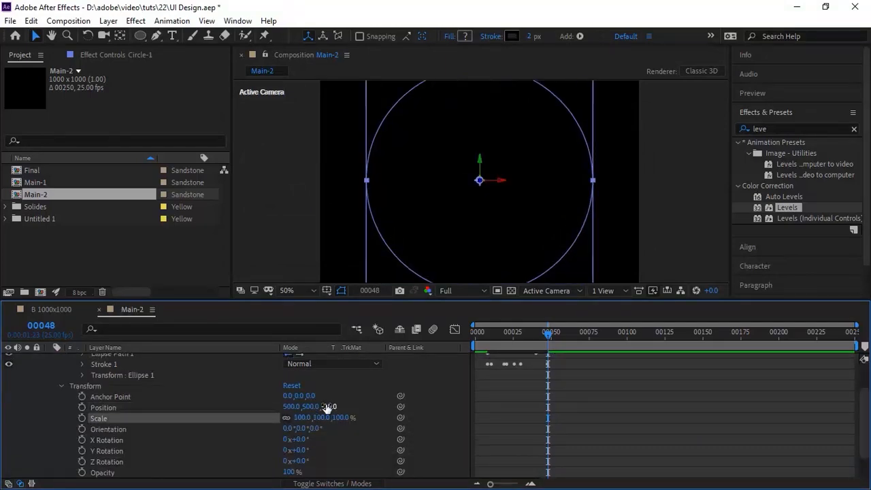
Set the Circle-1 layer's scale to 90% on all axes and preview the circle animation.
left_click(61, 386)
left_click(28, 359)
left_click_drag(547, 331, 400, 329)
key("space")
left_click(82, 413)
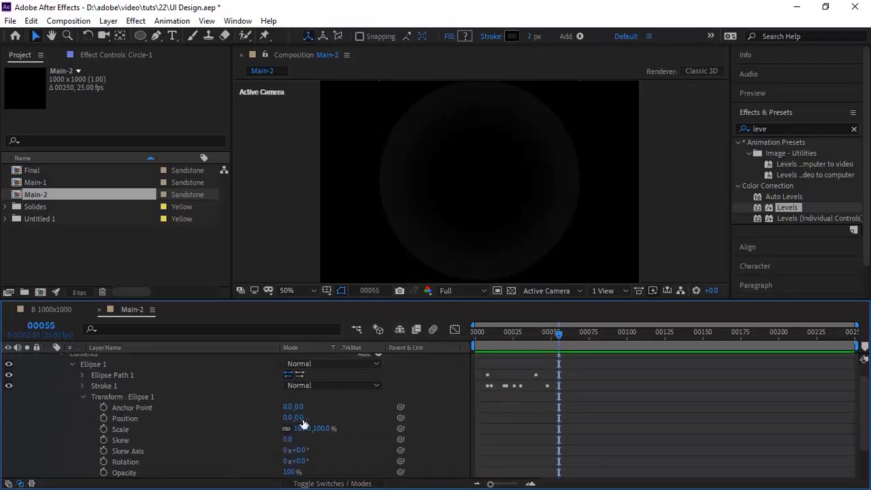
left_click(83, 397)
left_click(63, 408)
type("90")
key("Return")
key("space")
left_click(494, 338)
left_click_drag(494, 338, 530, 333)
scroll(866, 370, "up", 2)
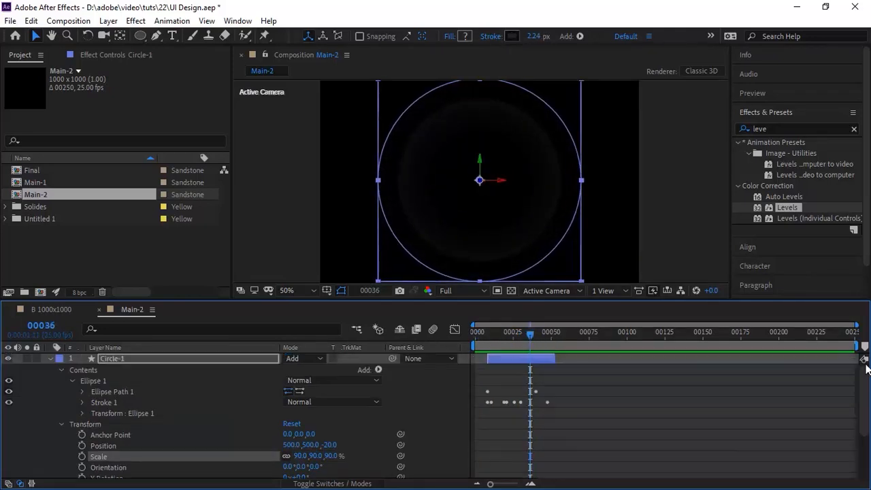
Duplicate Circle-1, start the copy at frame 24 and extend its end to the end of the composition.
left_click(51, 358)
left_click(119, 356)
key("ctrl+d")
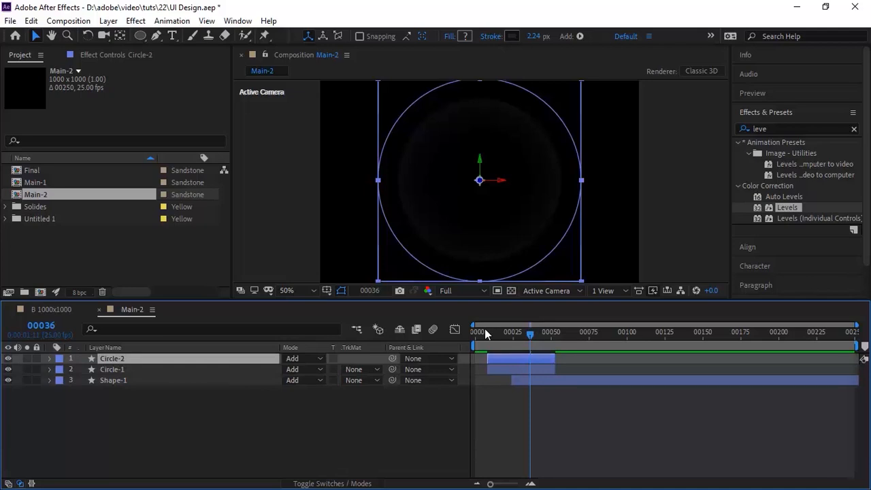
left_click(511, 338)
left_click_drag(507, 358, 525, 360)
left_click_drag(578, 358, 857, 358)
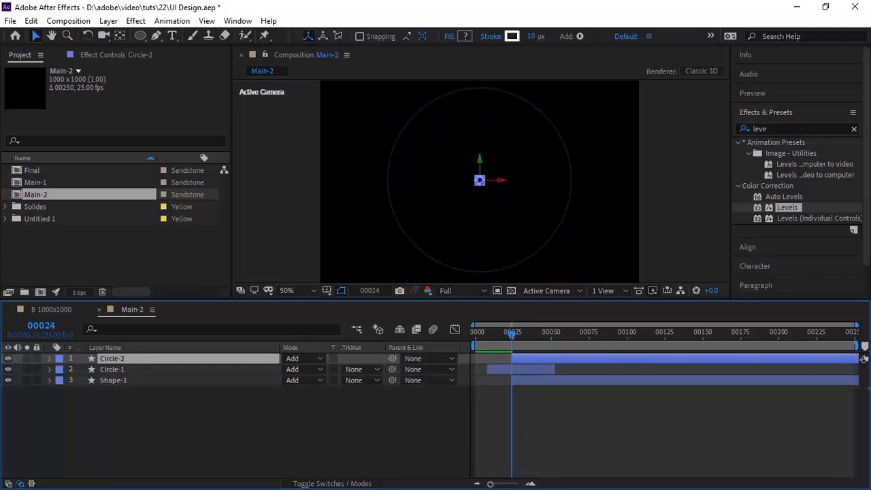
Move Circle-2's second ellipse Size keyframe to frame 57.
left_click(49, 358)
left_click(61, 370)
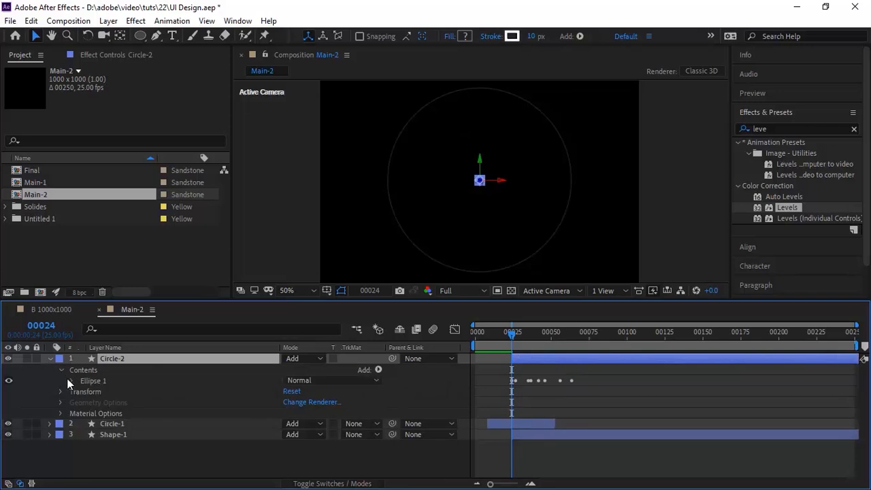
left_click(73, 380)
left_click(81, 391)
left_click(29, 402)
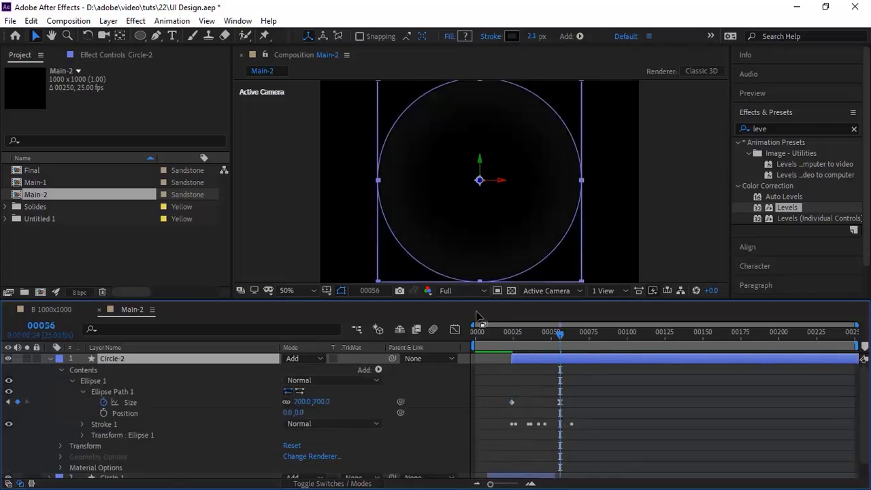
left_click(561, 402)
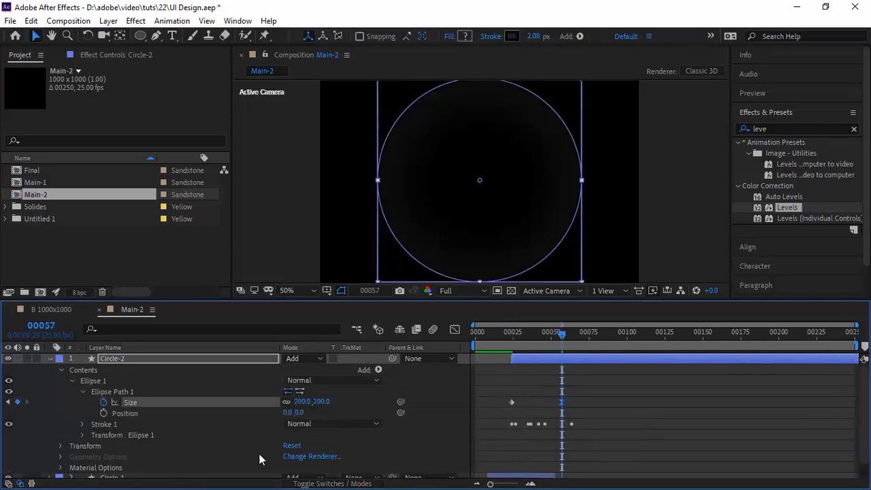
Step back through Circle-2's stroke color keyframes.
left_click(83, 391)
left_click(81, 402)
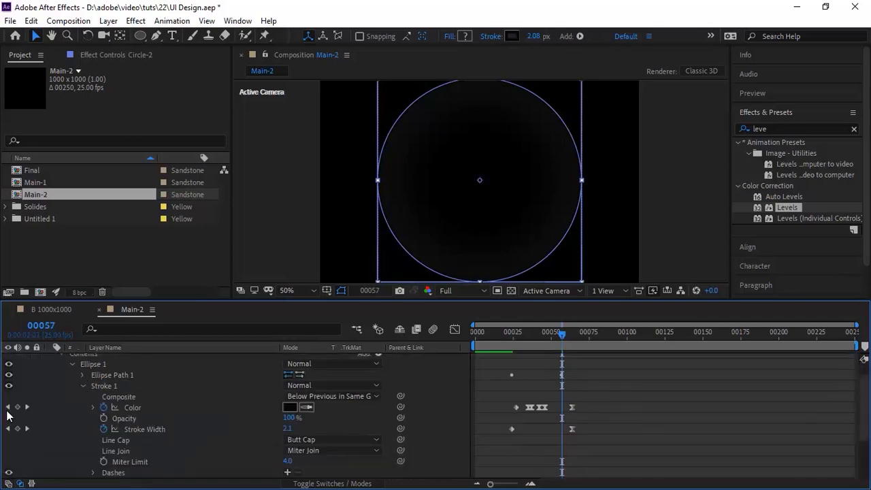
left_click(8, 406)
left_click(8, 406)
left_click(8, 407)
left_click(8, 406)
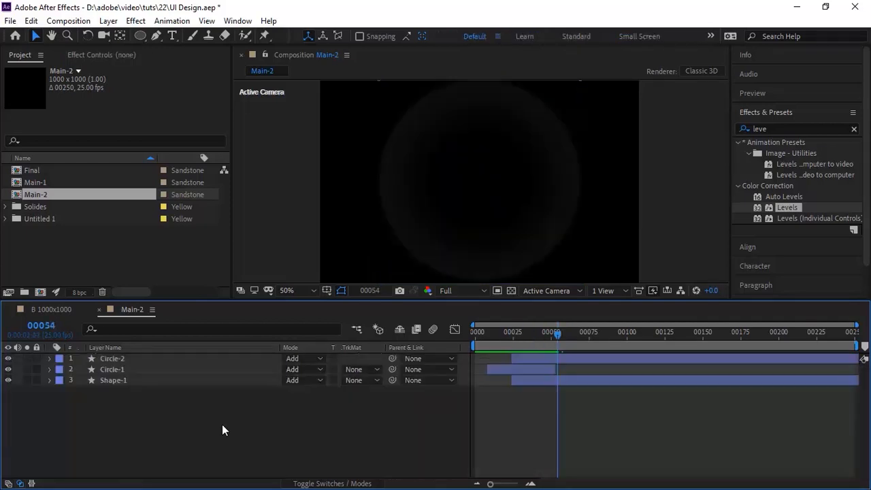
right_click(222, 423)
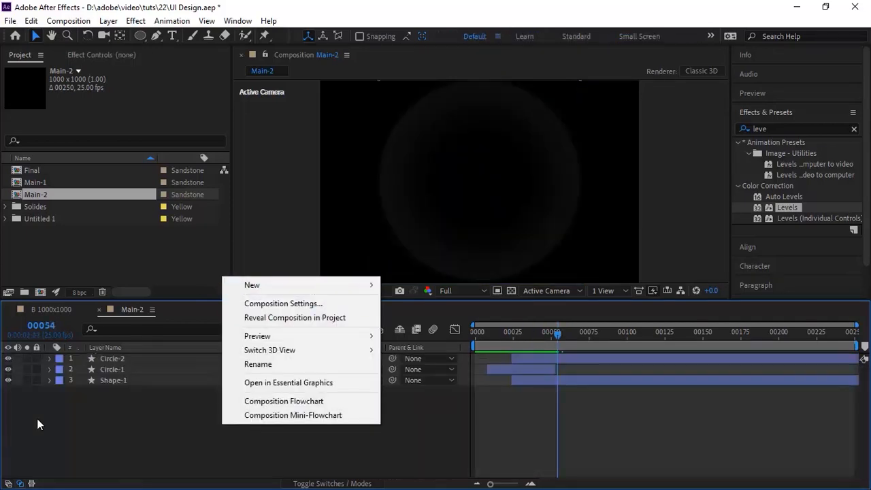
Duplicate Circle-2 and rename the copy "Dots thin".
left_click(120, 359)
key("ctrl+d")
key("Return")
type("Dot")
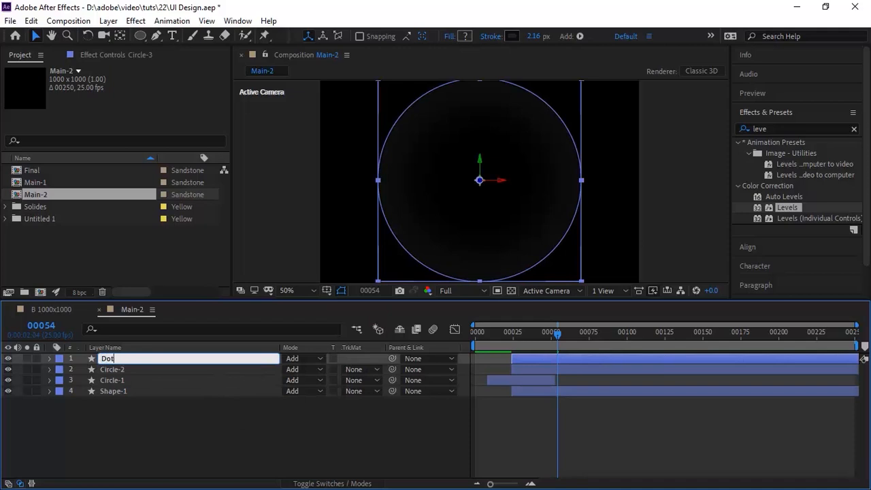
type("s thin")
key("Return")
Remove the ellipse Size animation from Dots thin at frame 57, keeping the final 700 by 700 size.
left_click(49, 358)
left_click(61, 369)
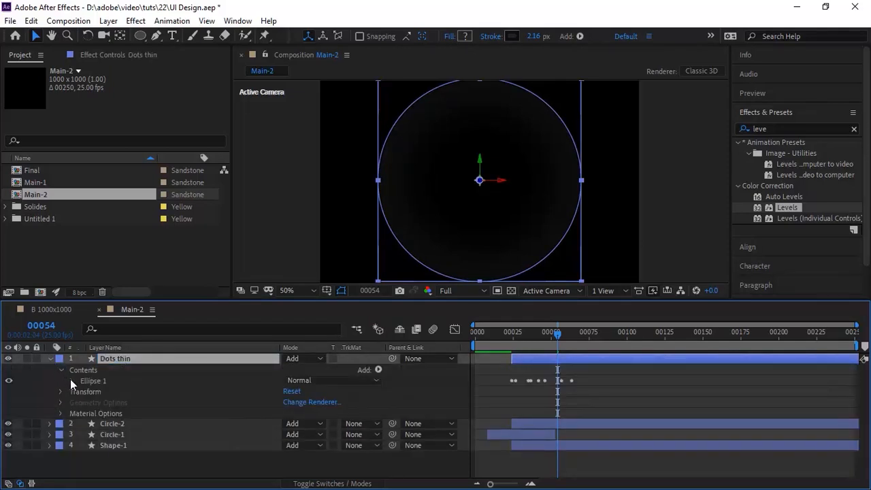
left_click(72, 380)
left_click(82, 392)
left_click(27, 402)
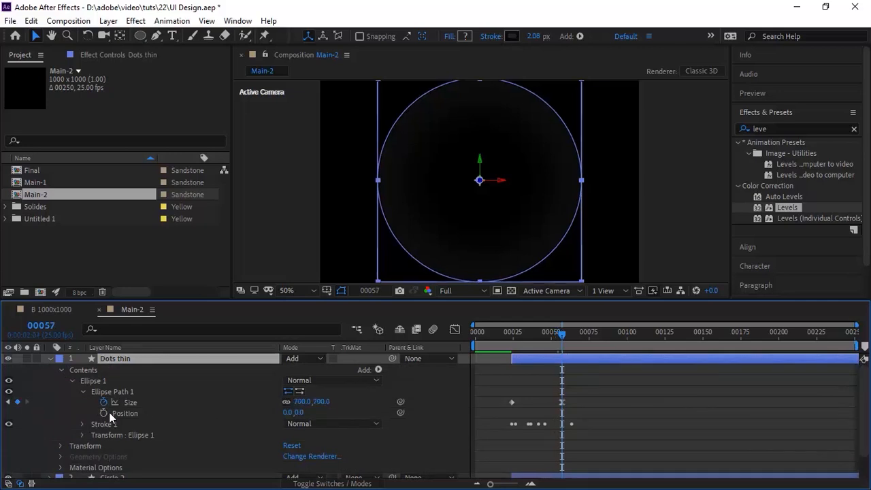
left_click(104, 402)
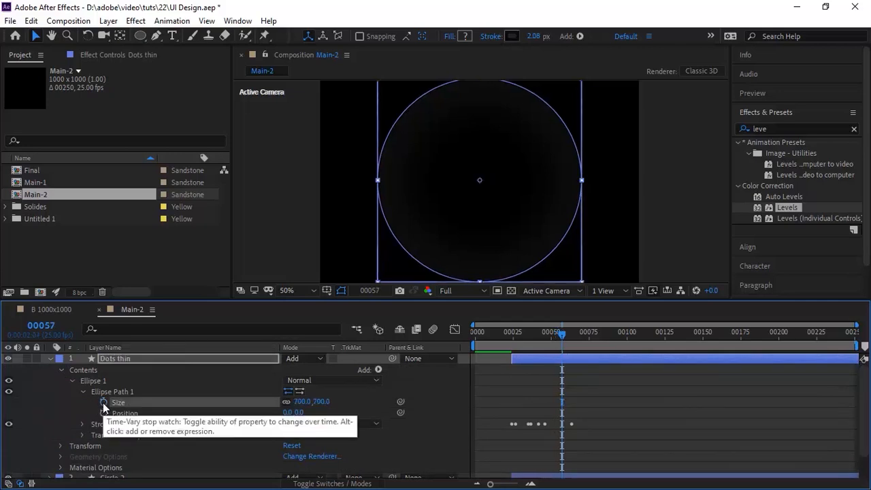
Remove the stroke color animation from Dots thin and set its stroke color to FFFFFF.
left_click(82, 391)
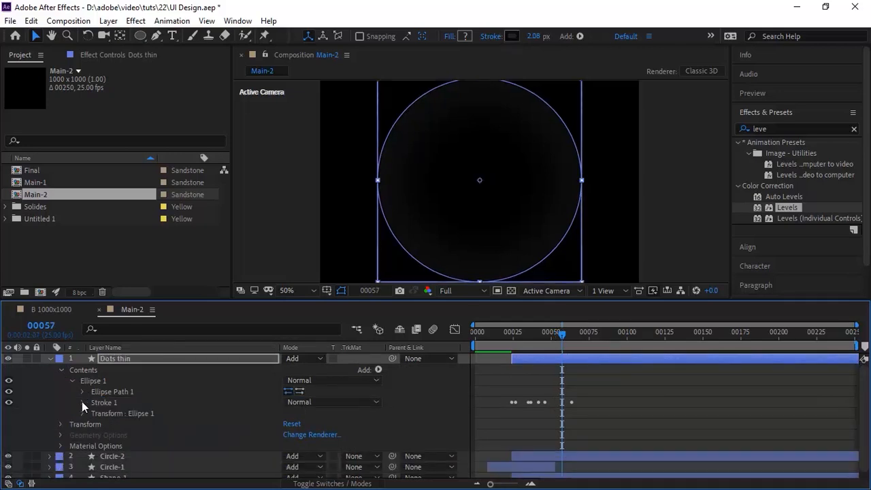
left_click(82, 402)
scroll(90, 412, "down", 1)
left_click(102, 407)
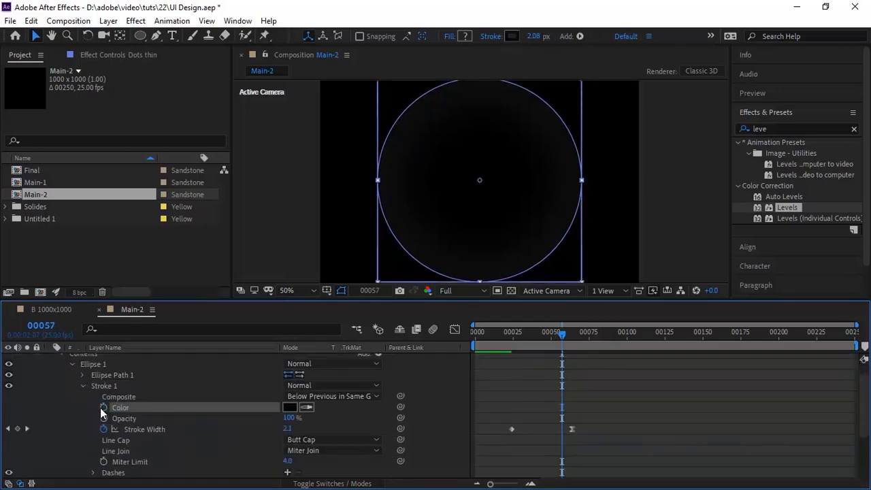
left_click(290, 406)
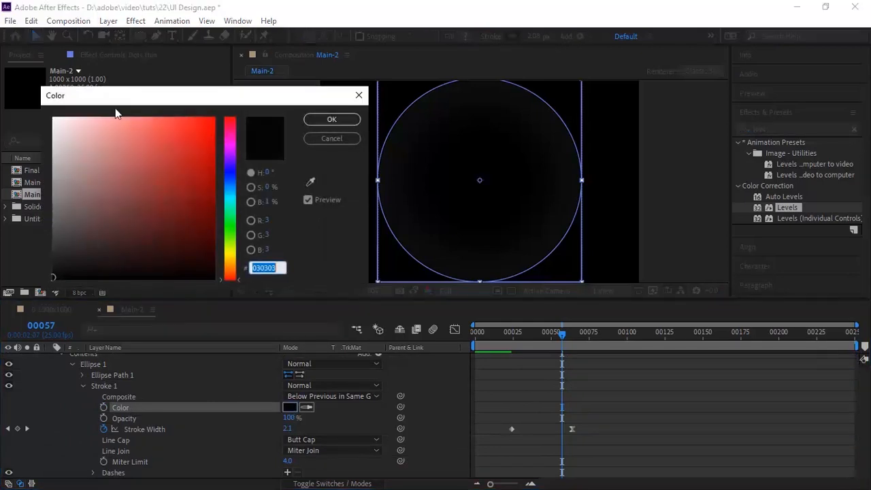
type("ffffff")
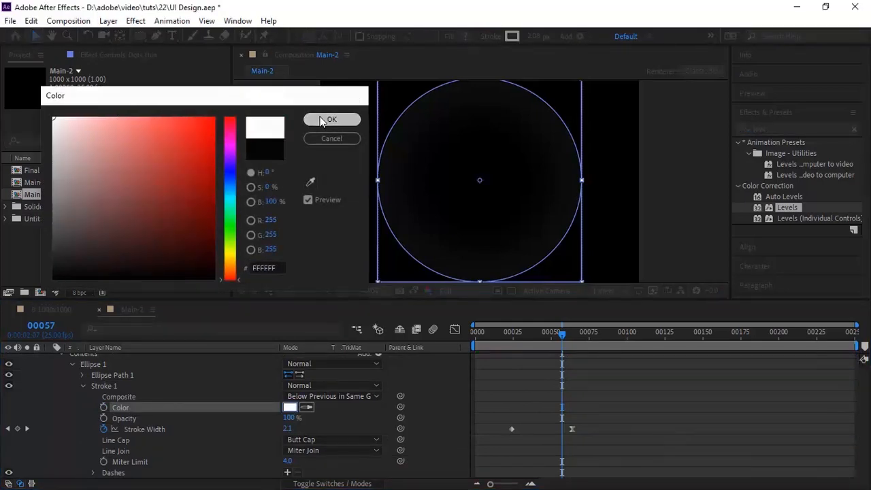
left_click(331, 119)
Remove the stroke width animation from Dots thin and make the layer start at frame 23.
left_click(104, 429)
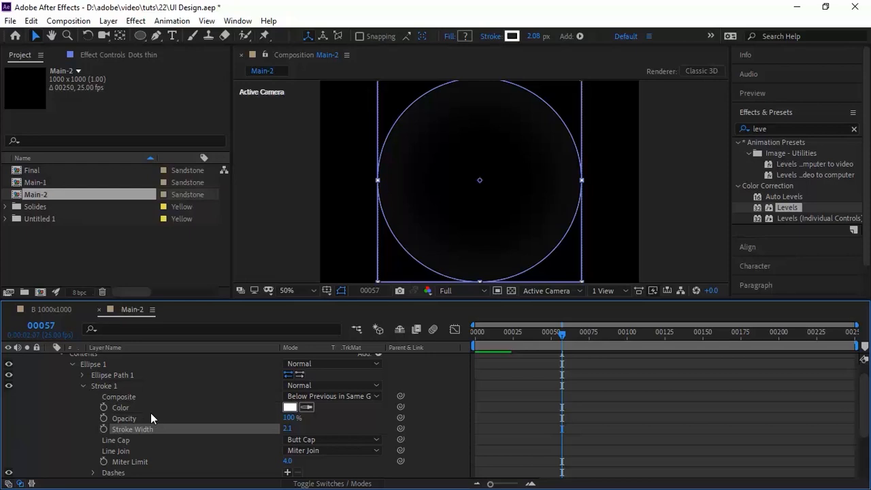
left_click(40, 325)
type("2")
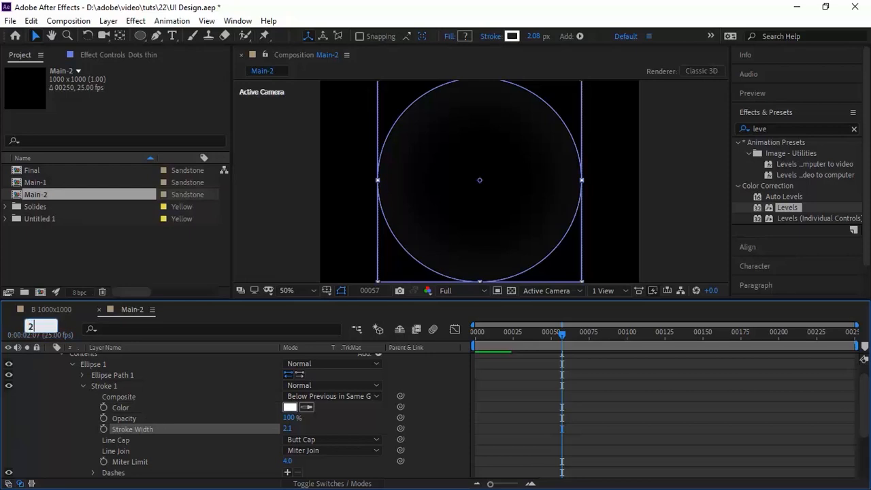
type("0")
key("Return")
scroll(505, 408, "up", 1)
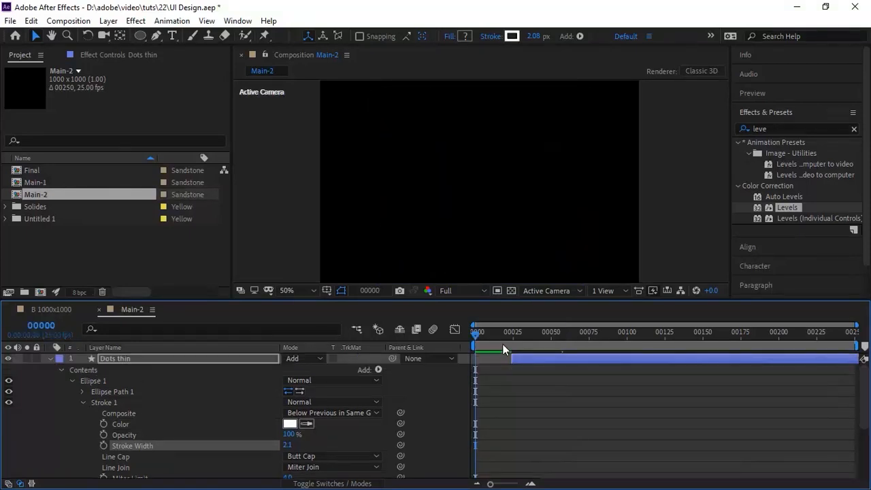
left_click_drag(505, 338, 539, 358)
left_click(539, 358)
Keyframe the stroke width of Dots thin at 10 on frame 23.
left_click(102, 444)
left_click(287, 445)
type("10")
key("Return")
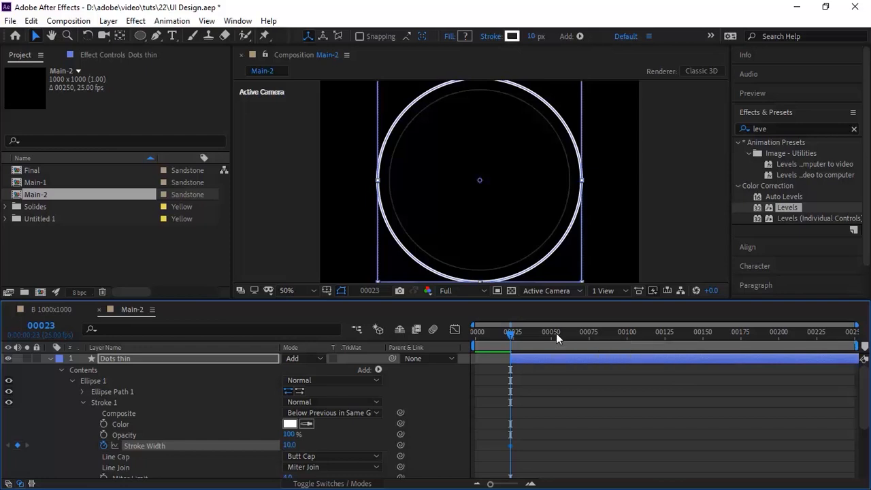
Keyframe the stroke width of Dots thin at 5 on frame 38 and set that keyframe's velocity influence to 100%.
left_click(42, 330)
type("38")
key("Return")
left_click_drag(292, 445, 289, 446)
left_click_drag(577, 417, 532, 459)
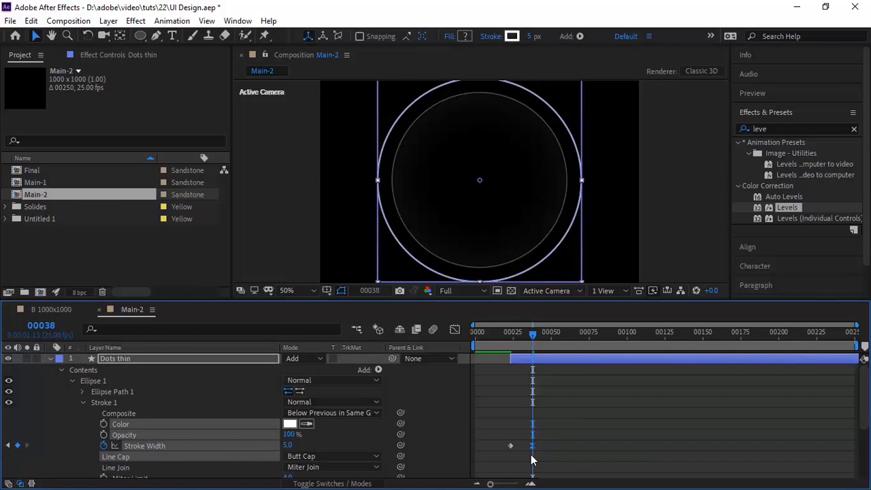
right_click(532, 446)
left_click(583, 422)
type("100")
key("Return")
Add dashes to the Dots thin stroke with dash 4, gap 197.4 and offset 30.
scroll(222, 392, "down", 4)
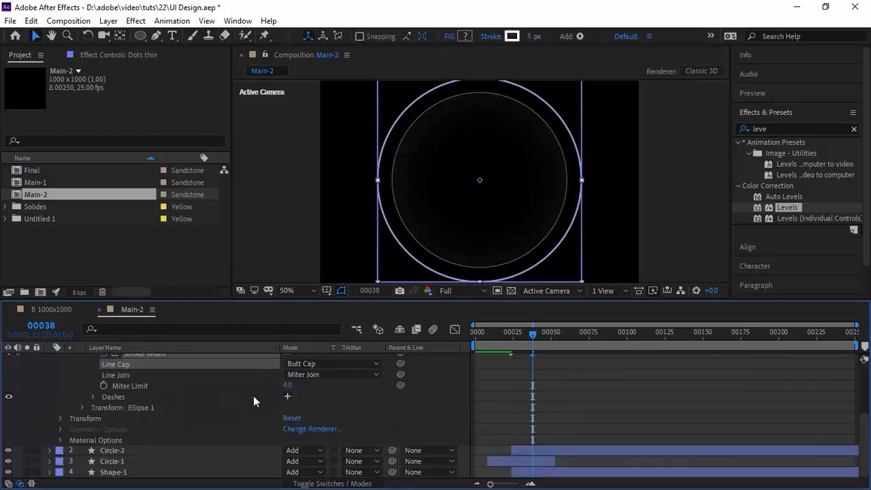
left_click(287, 396)
left_click(287, 407)
type("4")
key("Tab")
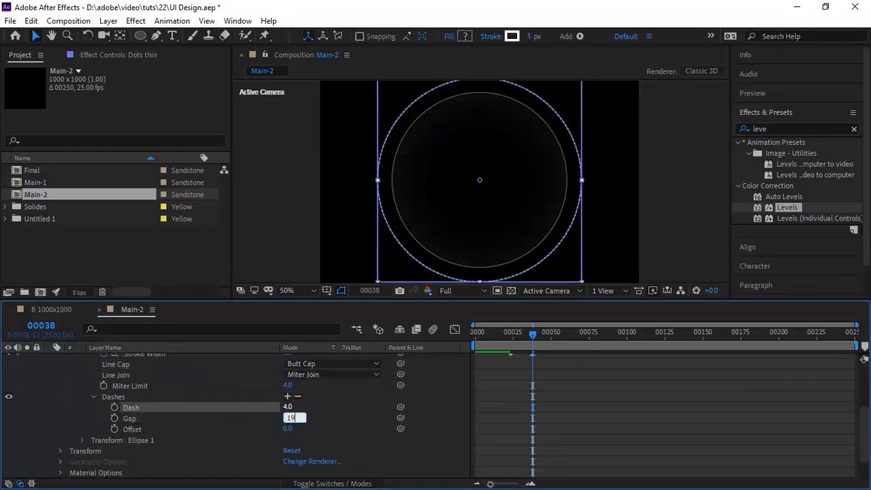
type("197.4")
key("Tab")
type("30")
key("Return")
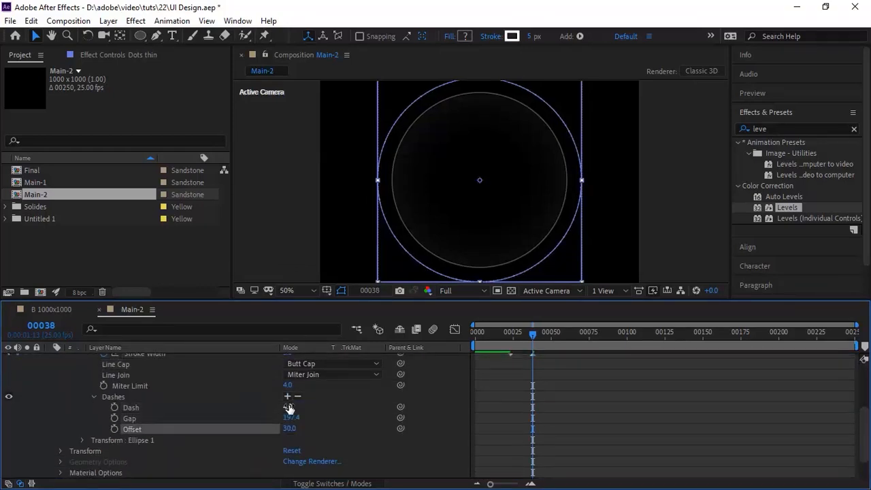
Keyframe the scale of Ellipse 1 in Dots thin at 5% on frame 23.
mouse_move(529, 333)
left_mouse_down()
mouse_move(510, 333)
mouse_move(538, 334)
left_mouse_up()
left_click(93, 396)
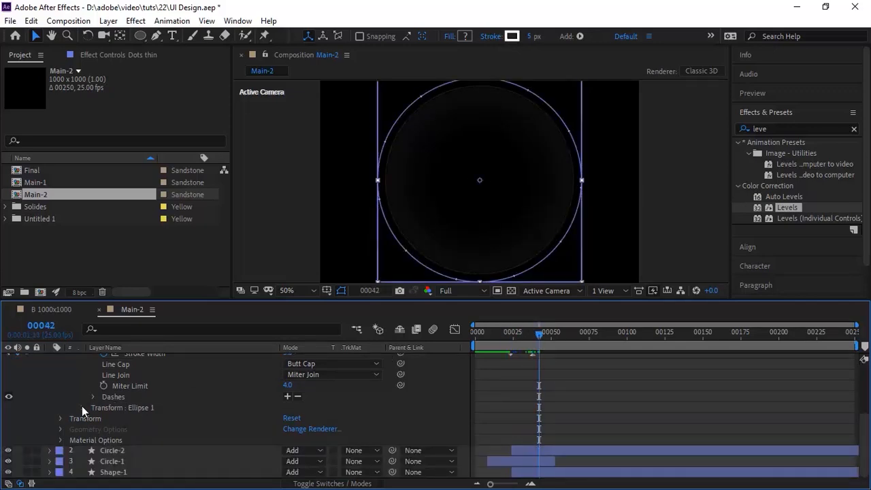
left_click(83, 407)
left_click(41, 325)
type("23")
key("Return")
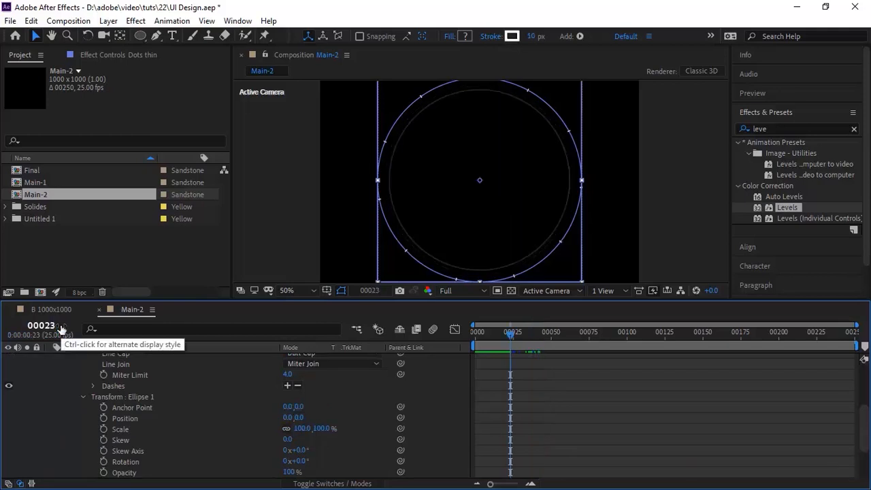
left_click(104, 429)
left_click(299, 427)
type("50")
key("Return")
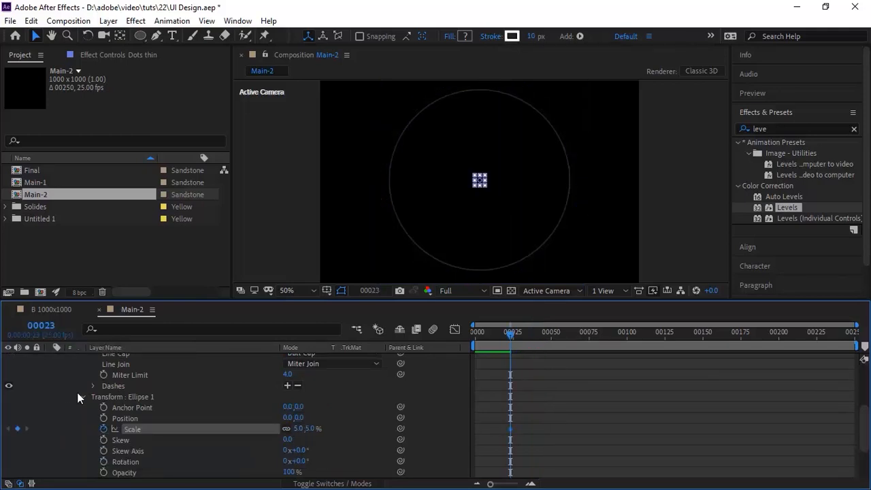
Keyframe the scale of Ellipse 1 at 100% on frame 48 and set that keyframe's velocity influence to 100%.
left_click(42, 325)
type("48")
key("Return")
left_click(299, 428)
type("100")
key("Return")
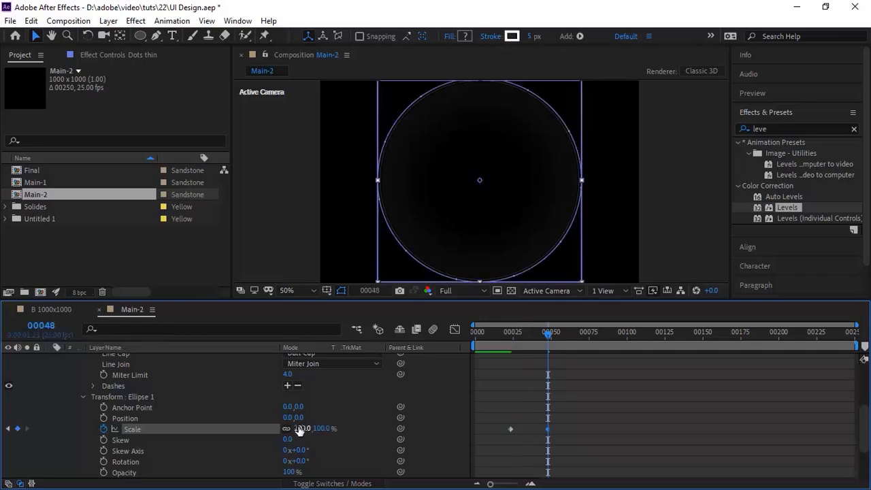
right_click(549, 433)
left_click(583, 405)
left_click(327, 201)
type("100")
key("Return")
left_click(82, 397)
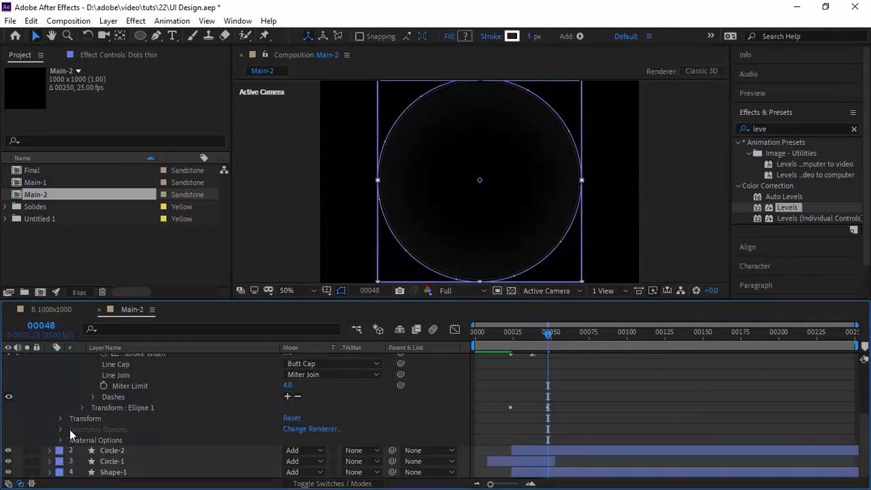
Set the Dots thin layer's Z position to 20, its scale to 100% and its Z rotation to 17°.
left_click(62, 426)
left_click(327, 407)
type("20")
key("Return")
left_click(300, 418)
type("100")
key("Return")
left_click(300, 461)
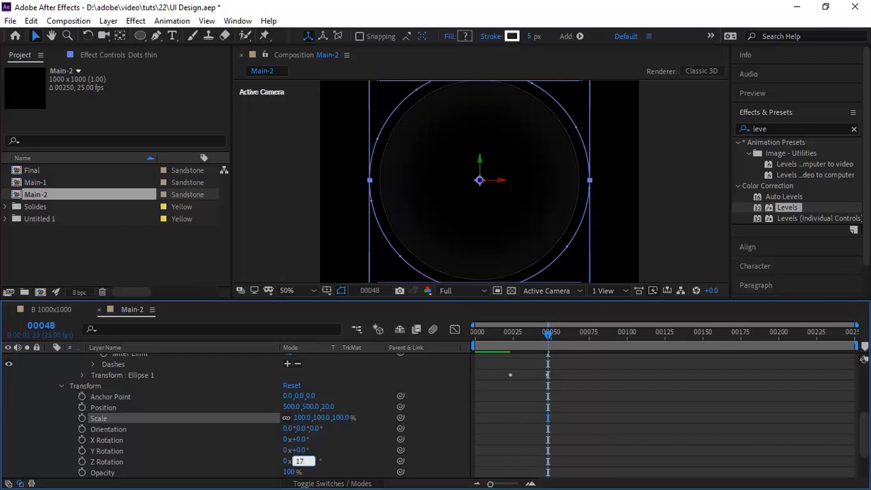
type("17")
key("Return")
left_click(62, 386)
left_click(50, 358)
Duplicate the Dots thin layer and rename the copy Dots Large.
key("ctrl+d")
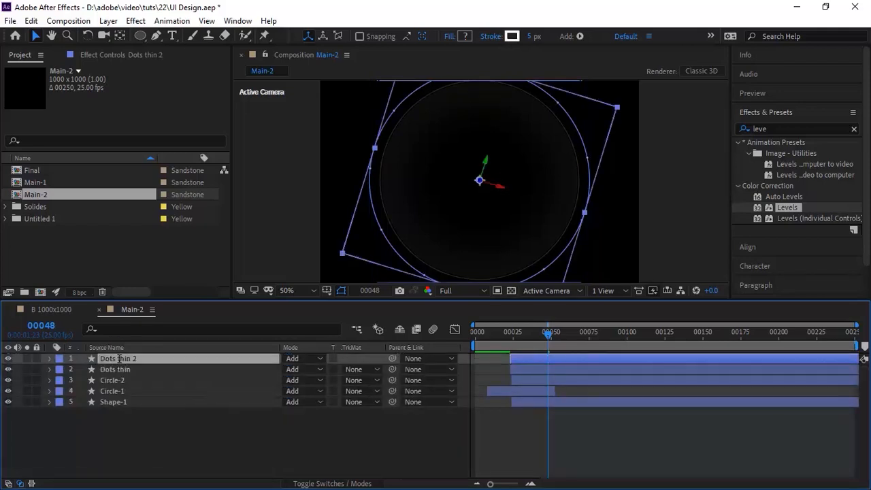
key("Return")
key("ctrl+shift+Left")
key("ctrl+shift+Left")
type("Large")
key("Return")
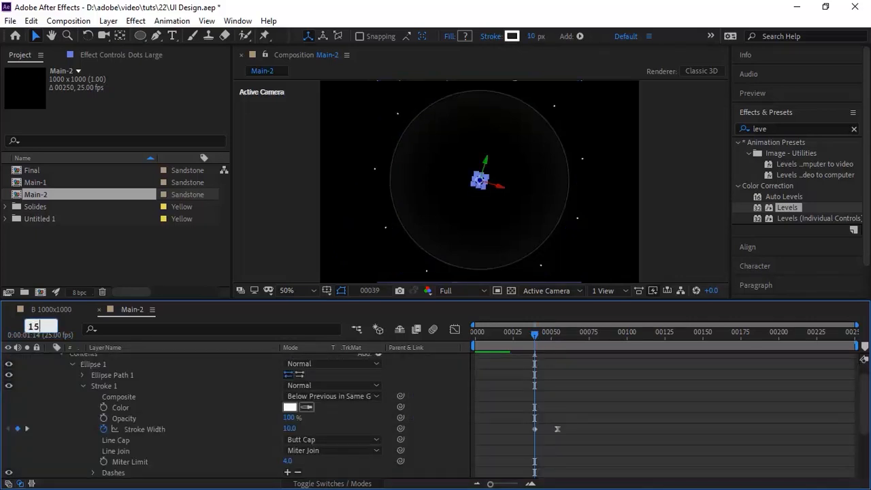
Shift the Dots Large layer in time so that it starts at frame 15.
type("15")
key("Return")
left_click(28, 428)
left_click(493, 334)
left_click_drag(493, 334, 498, 333)
left_click_drag(561, 359, 527, 360)
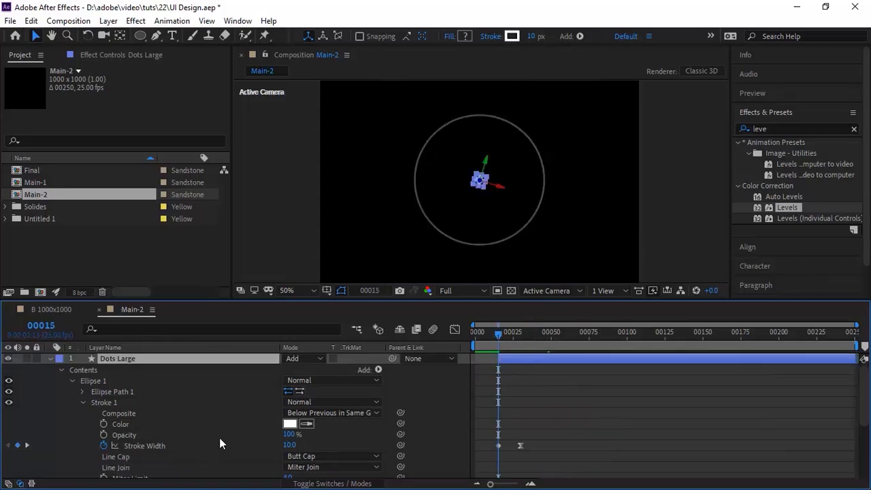
Set the Dots Large stroke width keyframe at frame 30 to 30.
left_click(285, 444)
key("Return")
left_click(40, 325)
type("30")
key("Return")
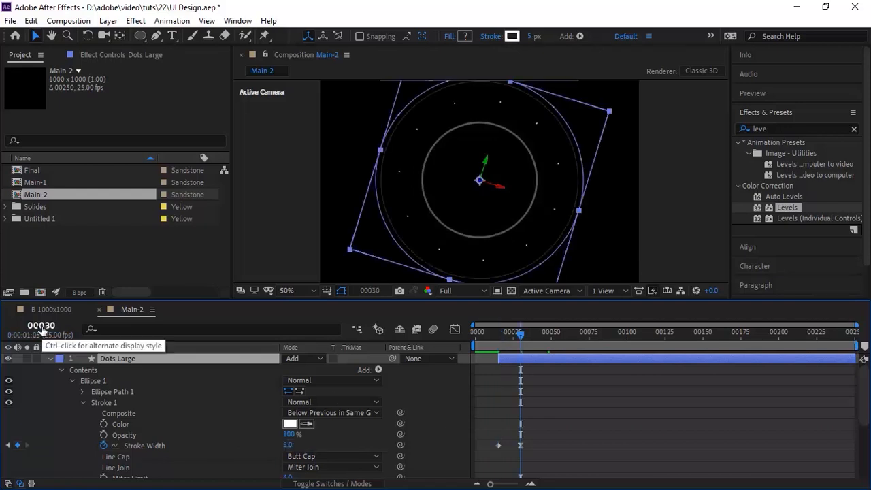
left_click(288, 445)
type("30")
key("Return")
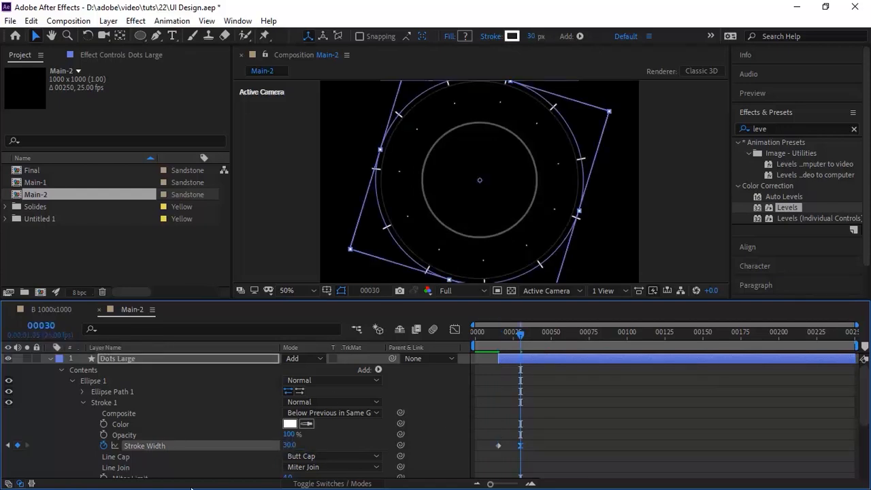
Add the expression value+wiggle(0.5,10) to the rotation of Ellipse 1 in Dots Large.
left_click(81, 402)
left_click(8, 428)
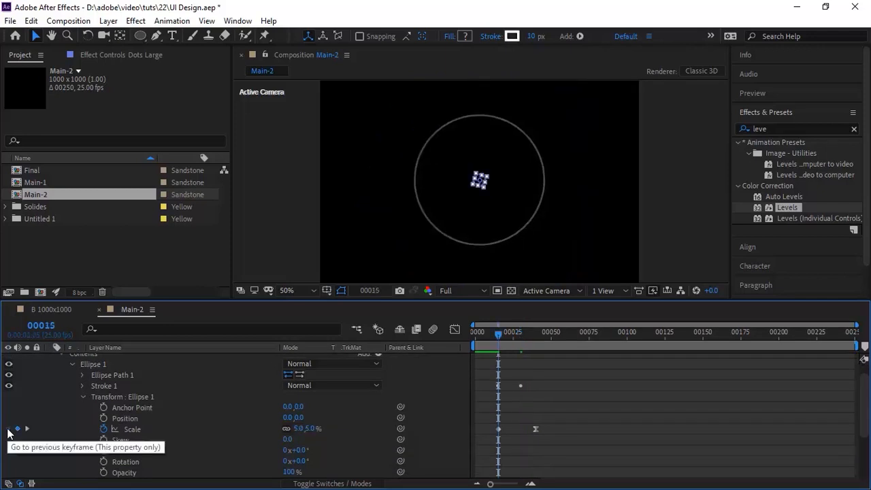
left_click(27, 428)
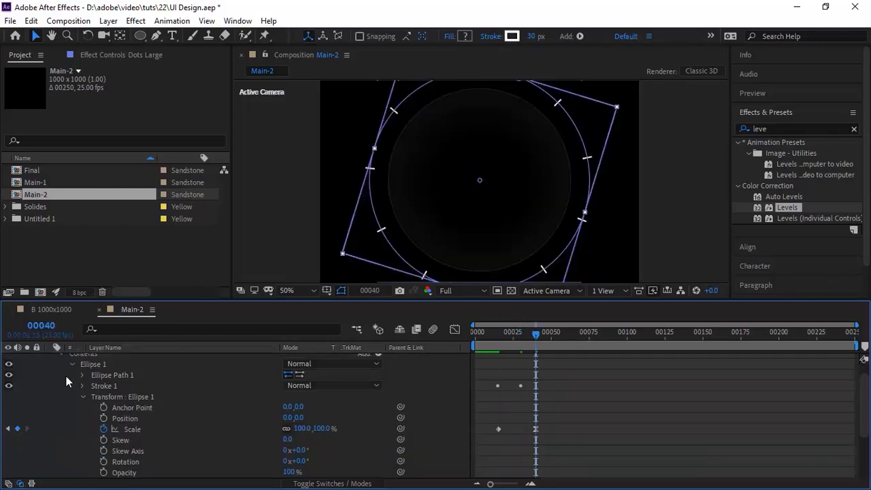
left_click(103, 461, "alt")
type("value+wiggle(06)")
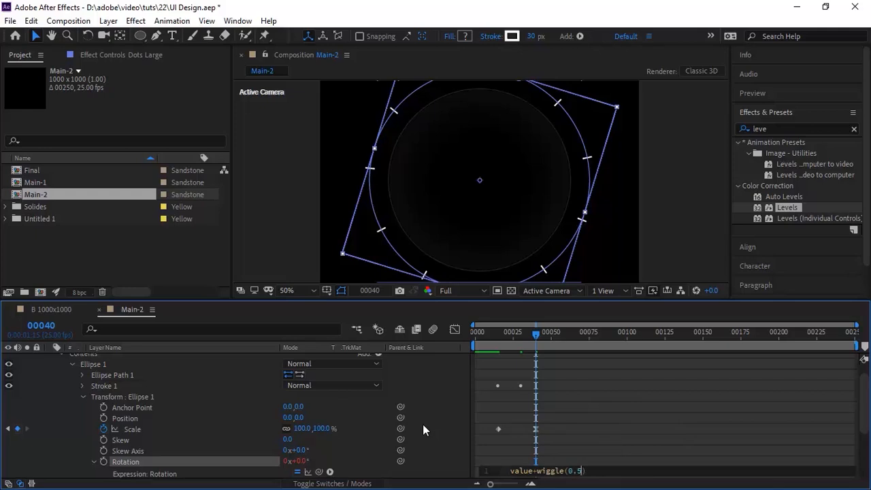
left_click(424, 472)
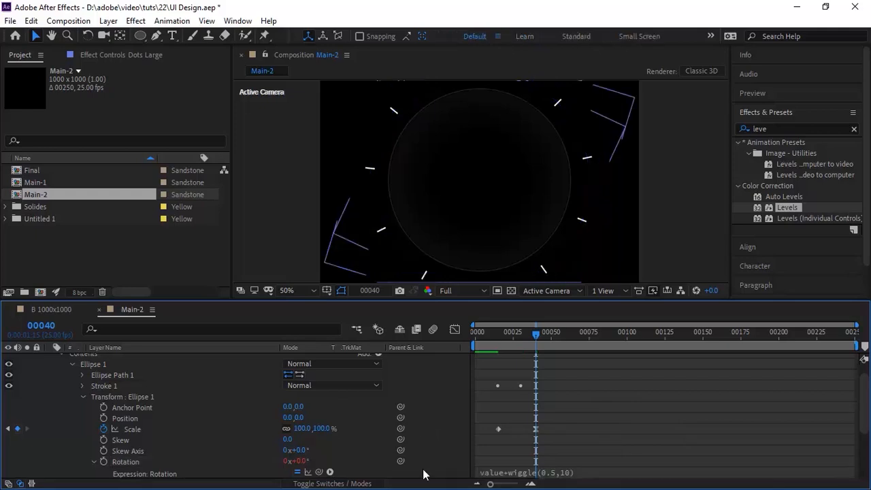
left_click(82, 396)
Set the Dots Large layer's Z position to 40 and its Z rotation to 0°.
left_click(60, 407)
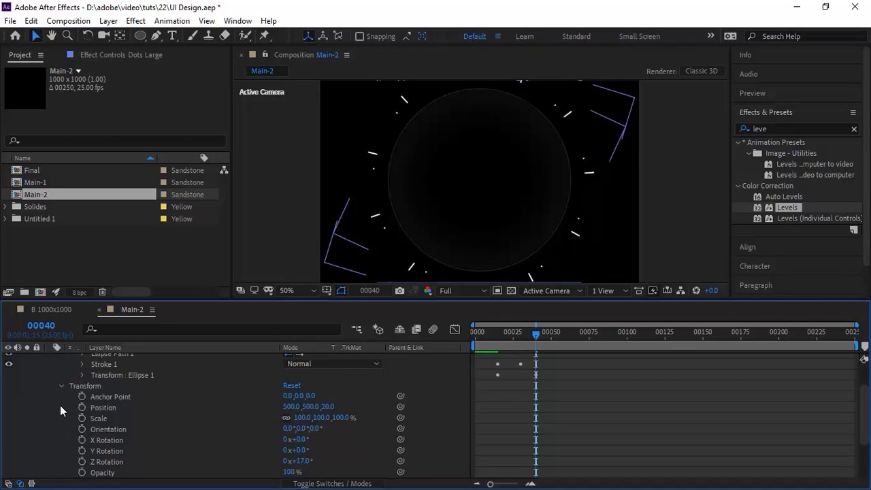
left_click(327, 407)
type("40")
key("Return")
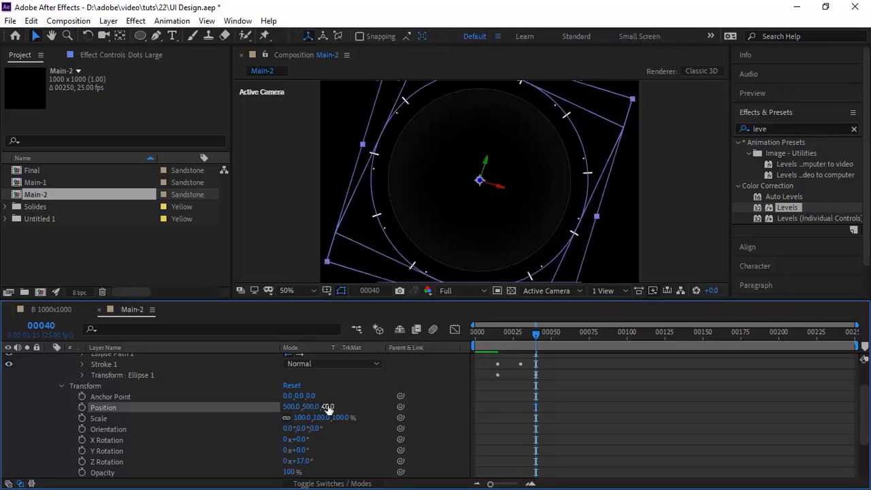
left_click(300, 461)
type("0")
key("Return")
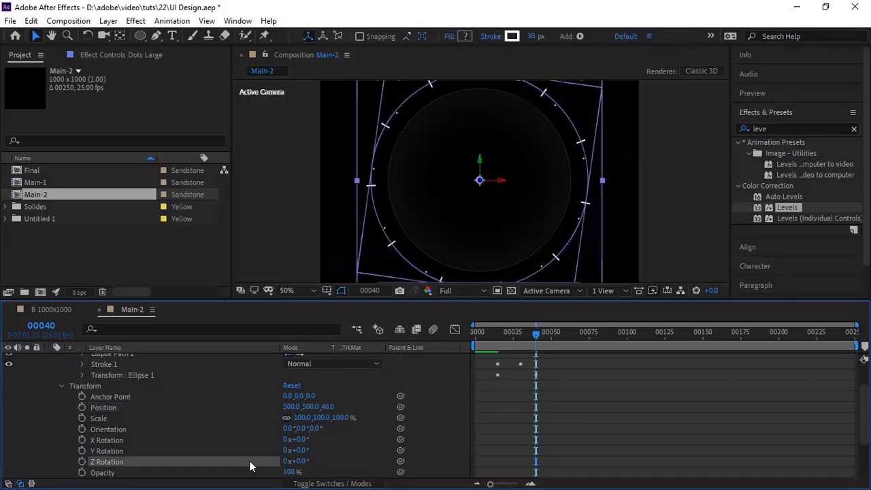
left_click(61, 386)
Link the rotation of Ellipse 1 in Dots thin to the Ellipse 1 rotation of Dots Large with an expression.
scroll(61, 387, "up", 1)
left_click(82, 396)
scroll(124, 462, "down", 3)
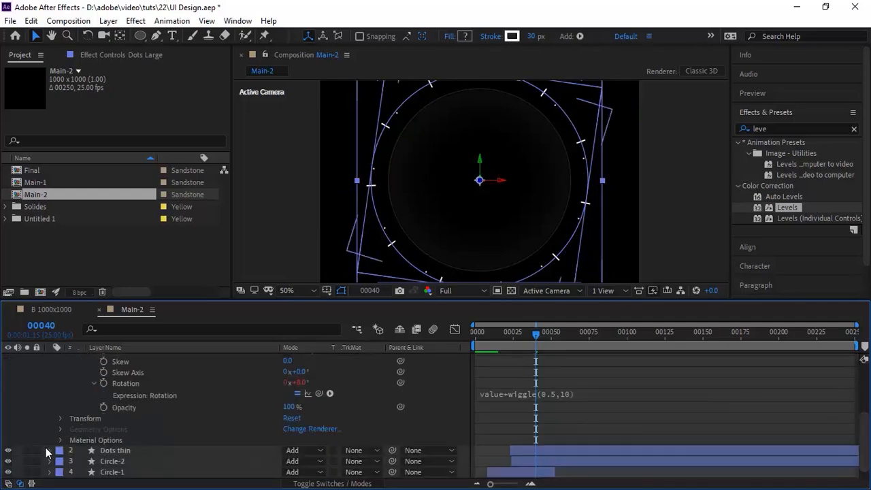
left_click(50, 451)
left_click(82, 402)
left_click(60, 425)
left_click(78, 371)
left_click(83, 406)
scroll(102, 462, "down", 1)
left_click(103, 461, "alt")
left_click_drag(318, 472, 185, 387)
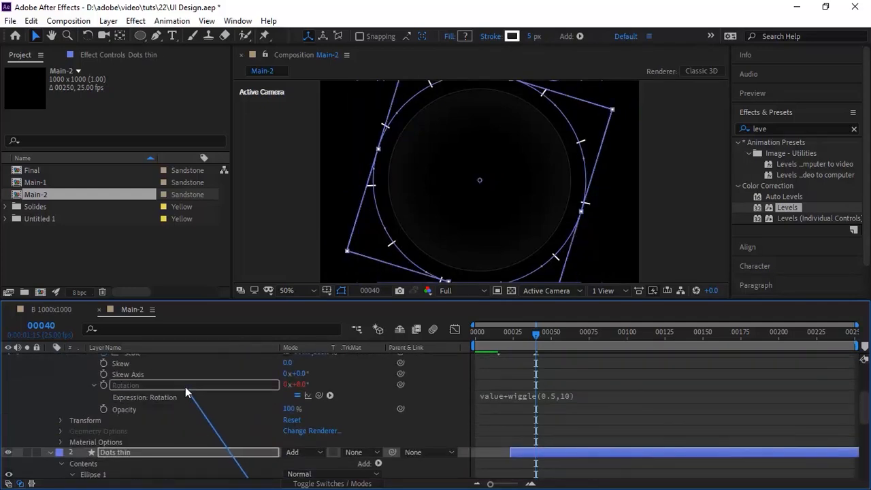
left_click(711, 469)
left_click(782, 467)
key("BackSpace")
type("zRotation")
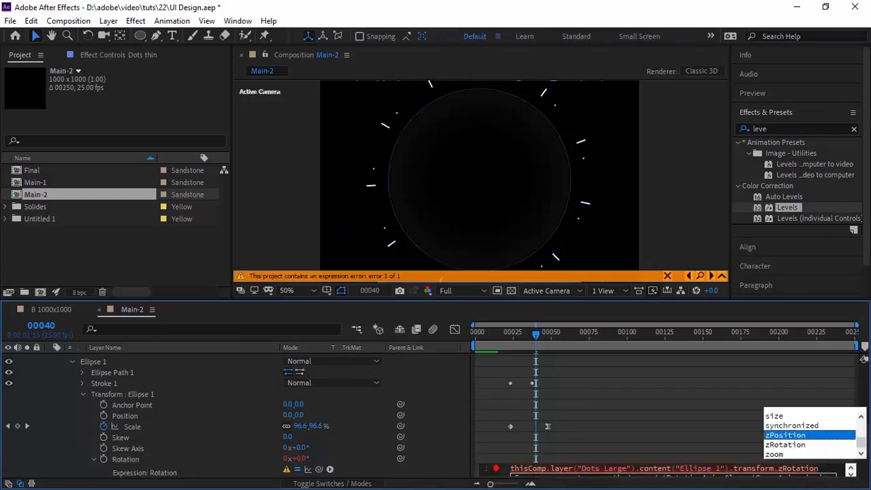
left_click(430, 432)
Collapse the layer properties and preview the Main-2 animation from the first frame, with the whole composition in view.
key("Home")
scroll(60, 368, "up", 10)
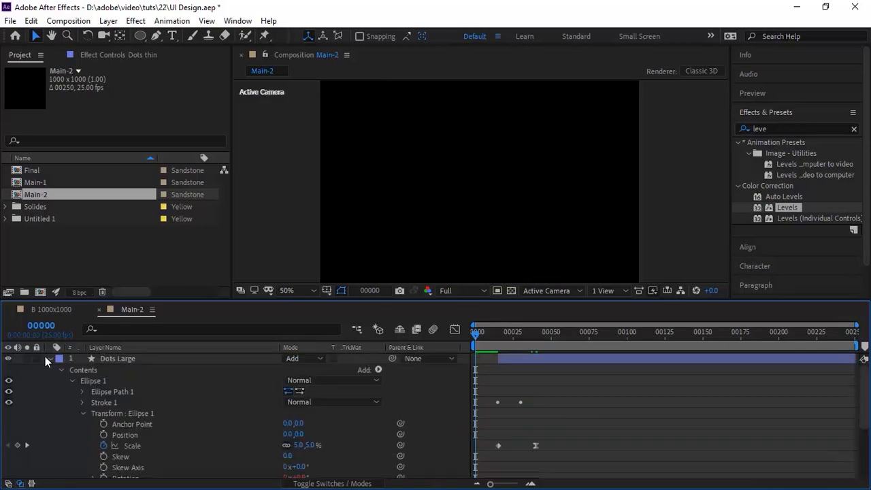
left_click(49, 358)
left_click(520, 334)
key("Home")
key("space")
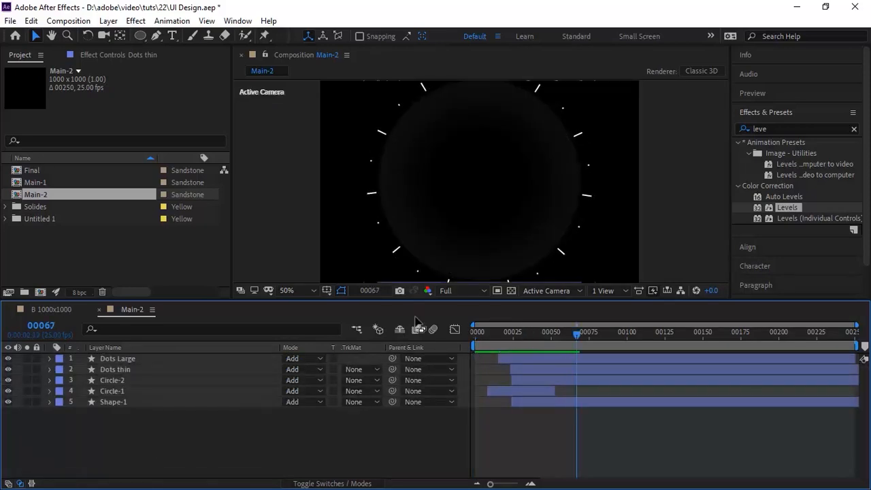
key("space")
key("comma")
key("space")
key("space")
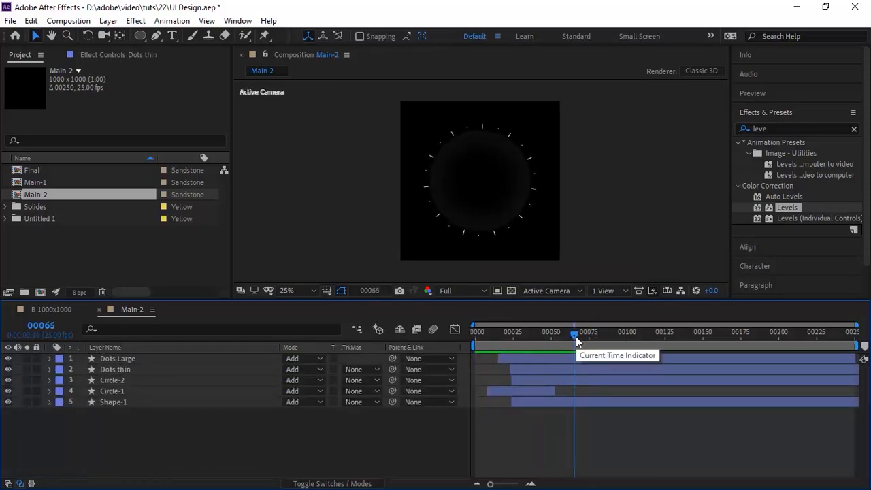
End the work area at frame 65 and preview that range from the start.
key("n")
key("Home")
key("space")
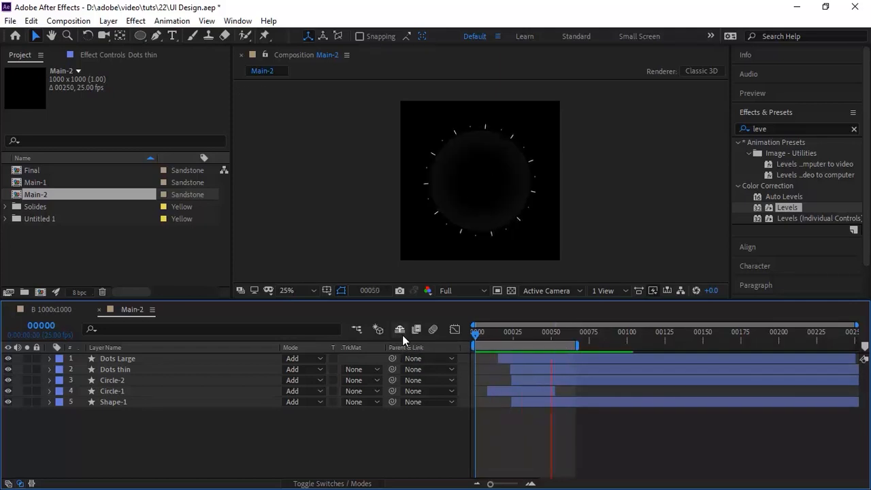
Duplicate the Circle-2 layer, place the copy at the top of the layer stack and rename it Arc High.
left_click(108, 381)
key("ctrl+d")
left_click_drag(115, 380, 121, 356)
key("Return")
type("rc Hig")
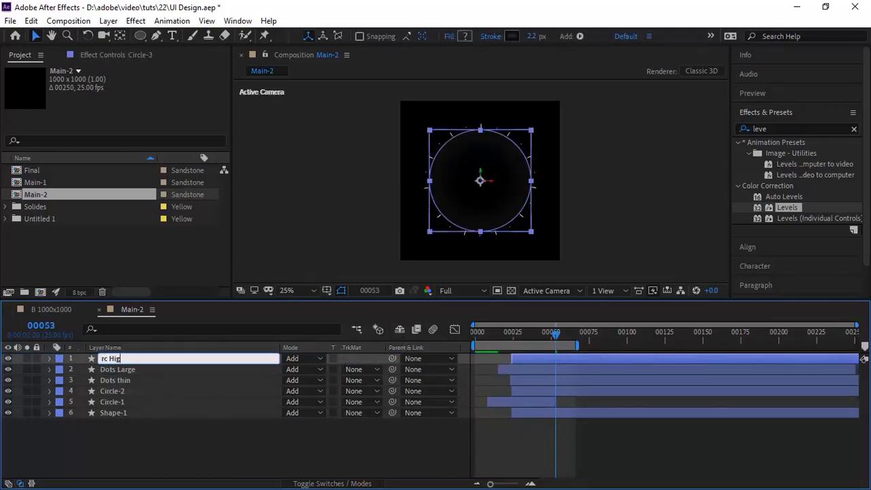
type("h")
key("Return")
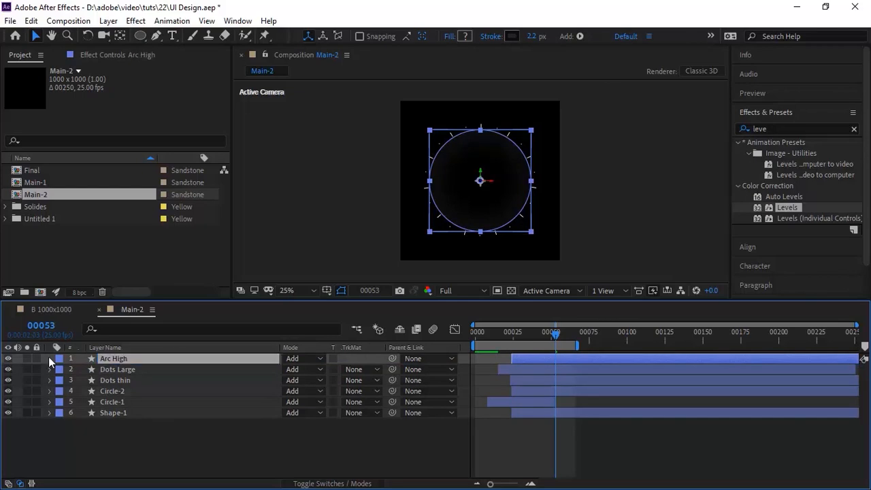
Remove the size keyframes from Ellipse Path 1 in Arc High and set its size to 600.
left_click(50, 358)
left_click(60, 369)
left_click(72, 381)
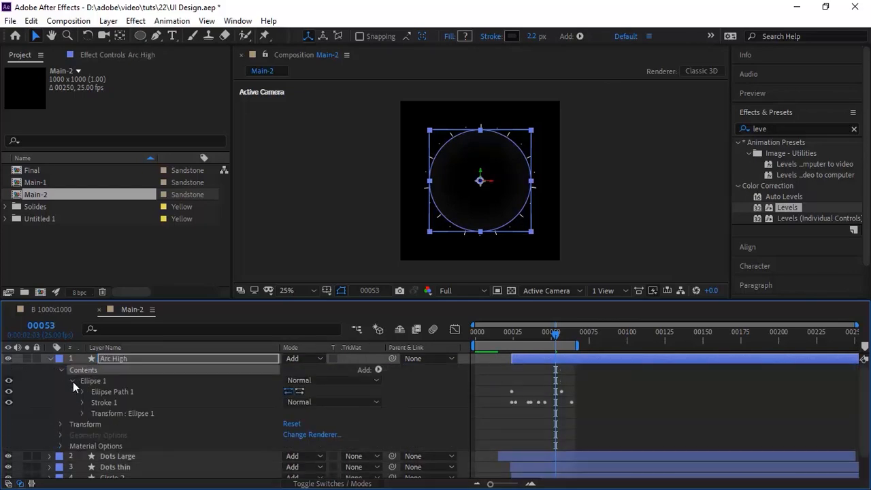
left_click(82, 391)
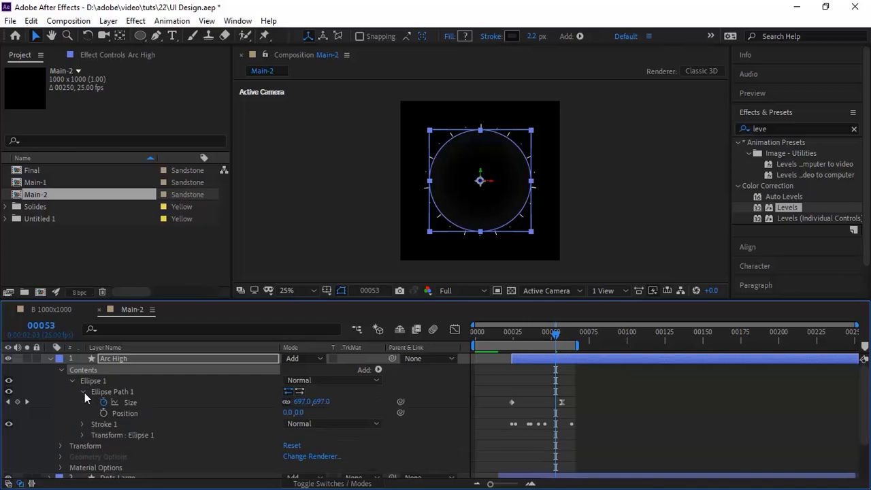
left_click(8, 402)
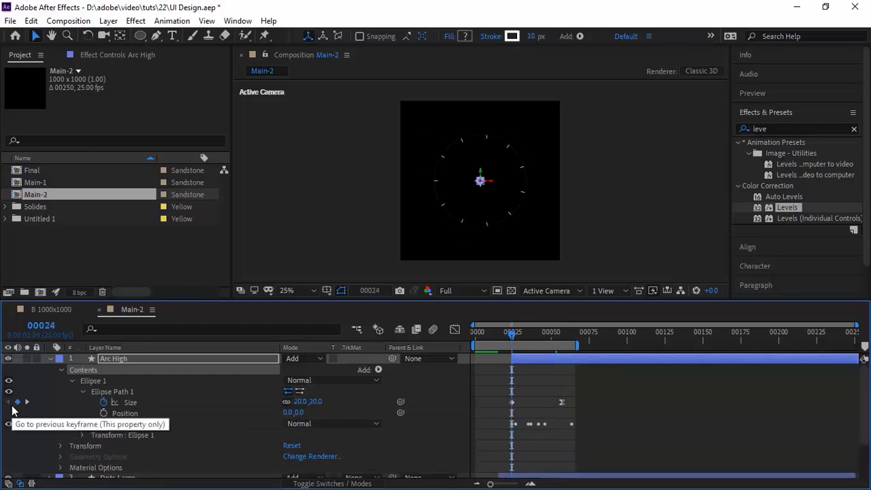
left_click(105, 403)
left_click(300, 401)
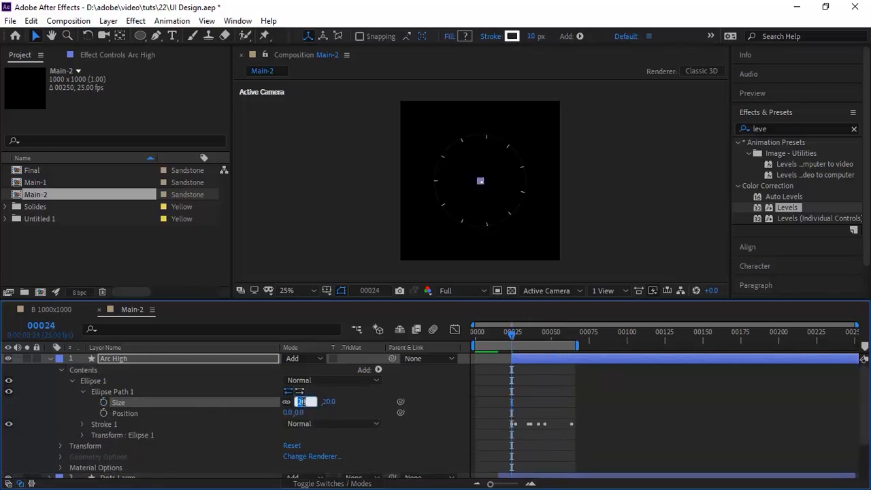
type("600")
key("Return")
Add Trim Paths to Ellipse 1 in Arc High and shift the layer to start at frame 39.
left_click(378, 370)
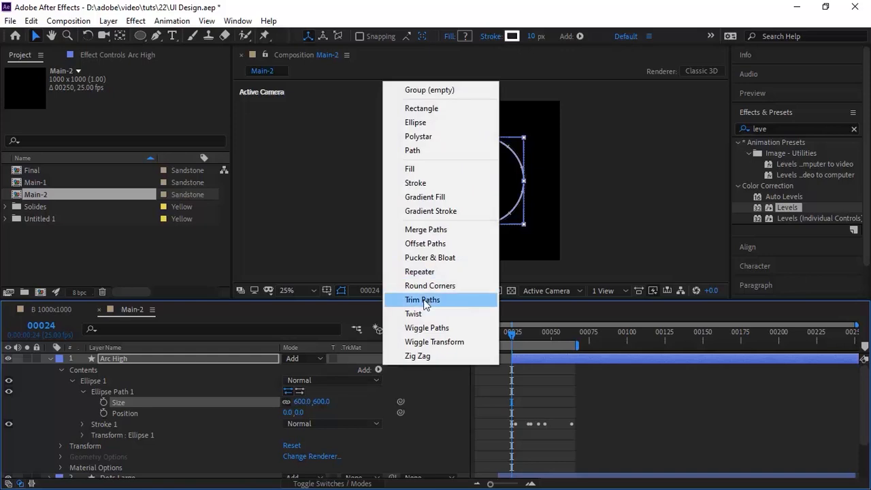
left_click(422, 299)
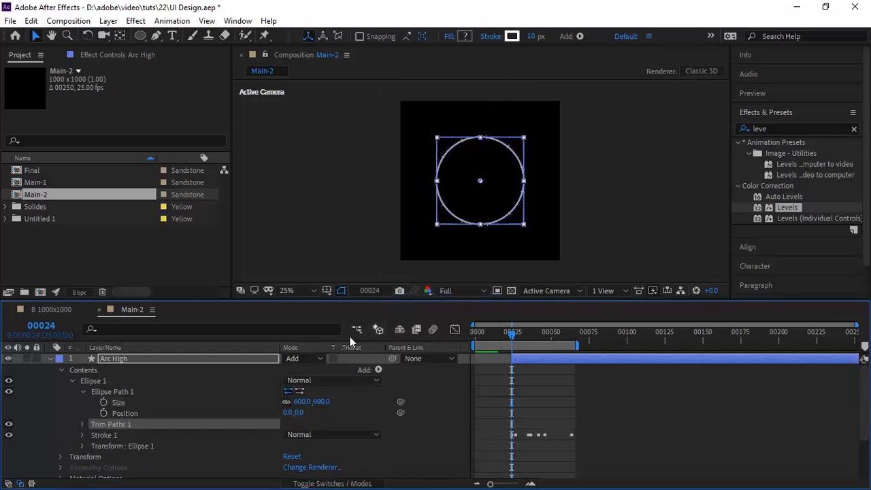
left_click(83, 392)
left_click(82, 403)
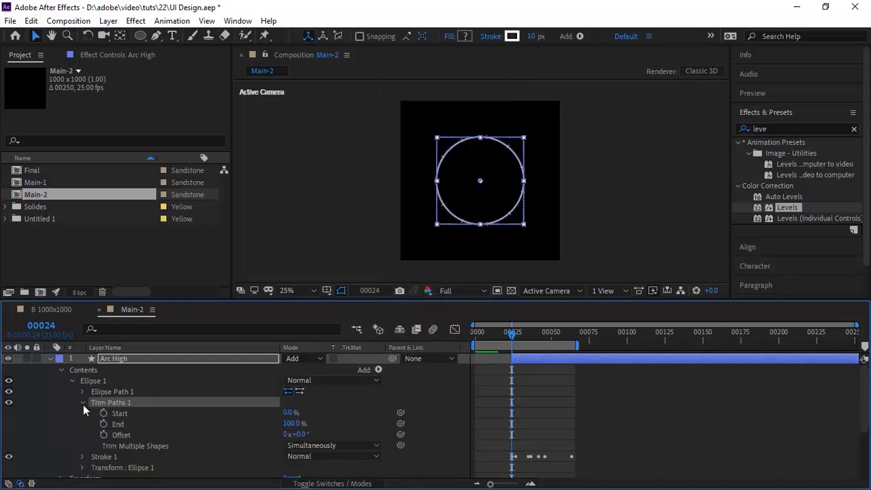
key("space")
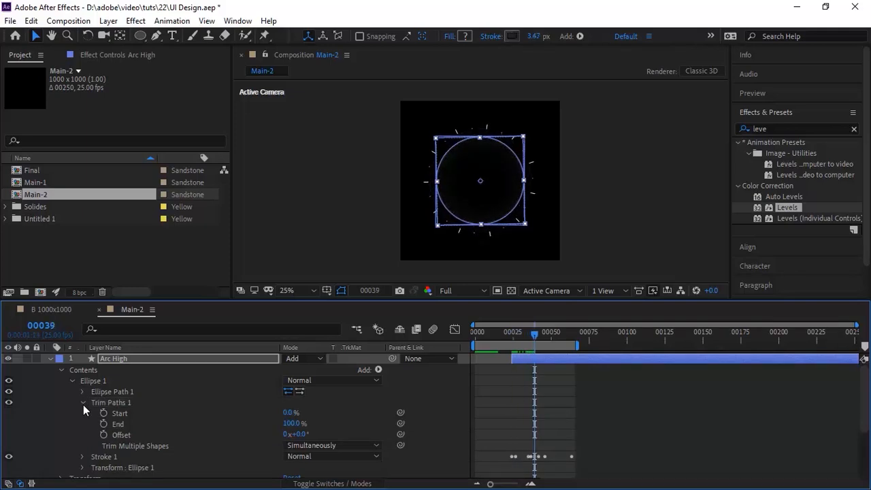
left_click_drag(535, 361, 543, 360)
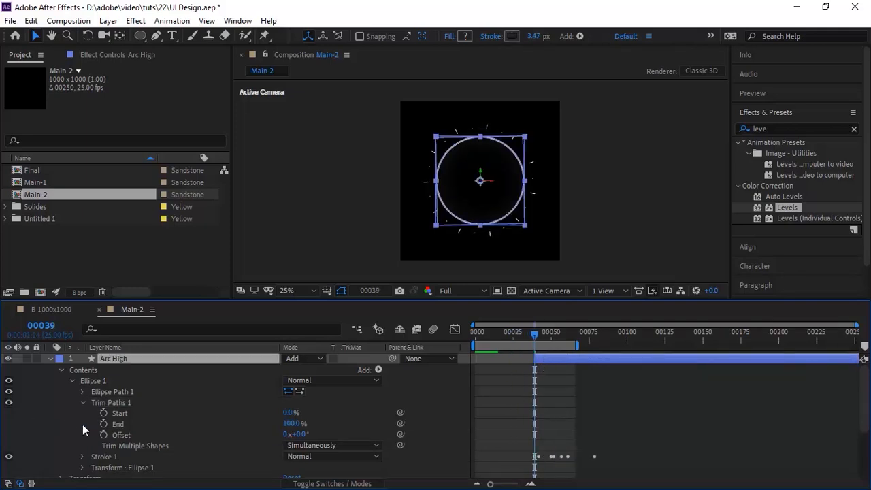
Keyframe the Trim Paths end of Arc High at 0% on frame 39 and 50% on frame 72.
left_click(103, 424)
left_click(285, 423)
type("0")
key("Return")
left_click(42, 326)
type("72")
key("Return")
left_click(288, 423)
type("50")
key("Return")
Add the expression wiggle(0.3,150) to the Trim Paths offset of Arc High.
left_click(104, 436, "alt")
type("wigg")
key("Return")
type("03")
key("BackSpace")
type(".3,150")
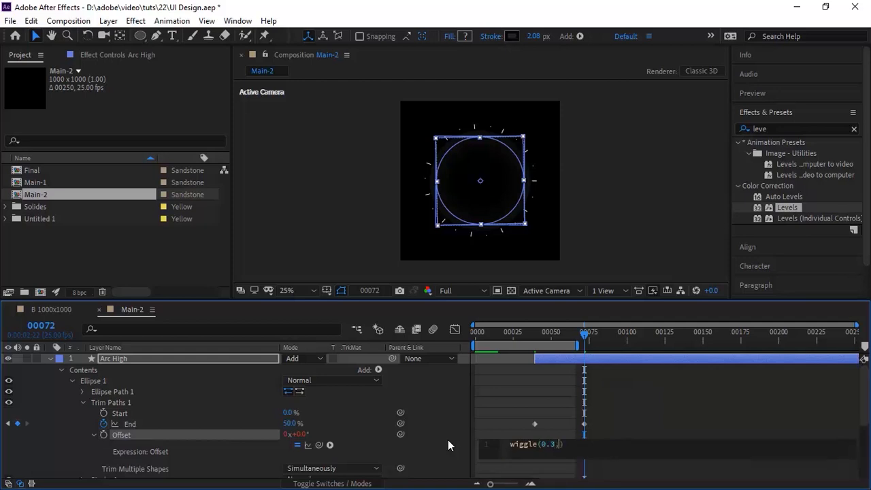
left_click(435, 448)
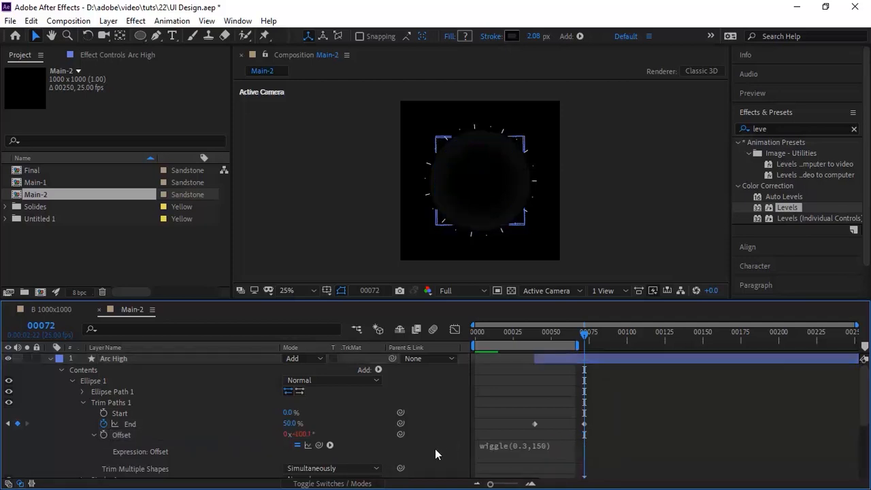
Examine the stroke colour keyframes of Ellipse 1 in Arc High one by one.
left_click(83, 401)
left_click(81, 412)
scroll(80, 414, "down", 1)
left_click(9, 408)
left_click(9, 408)
left_click(9, 407)
left_click(9, 408)
left_click(9, 407)
left_click(27, 406)
left_click(289, 407)
key("Escape")
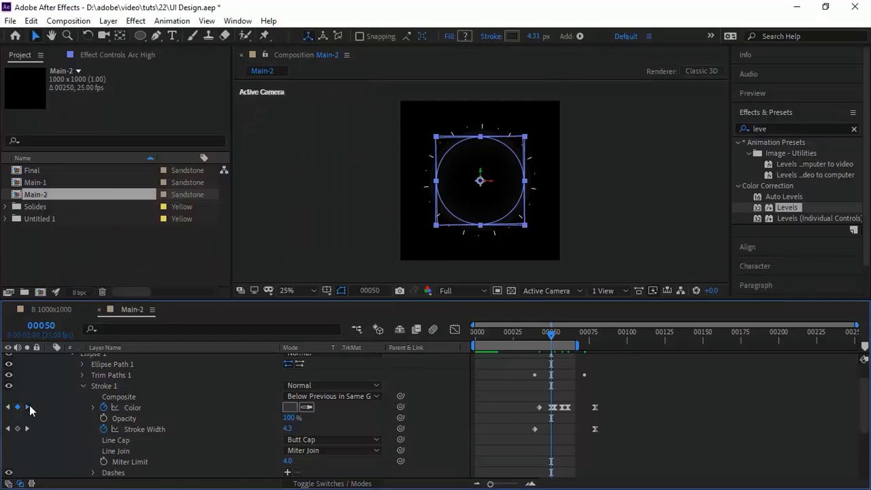
Set Arc High's stroke colour keyframe just after frame 50 to a value of 40 and delete the colour keyframes that follow it.
left_click(27, 407)
left_click(290, 407)
left_click(272, 201)
type("40")
key("Return")
left_click_drag(620, 397, 559, 417)
key("Delete")
Set Arc High's Stroke Width keyframe at frame 80 to 3.
left_click(9, 428)
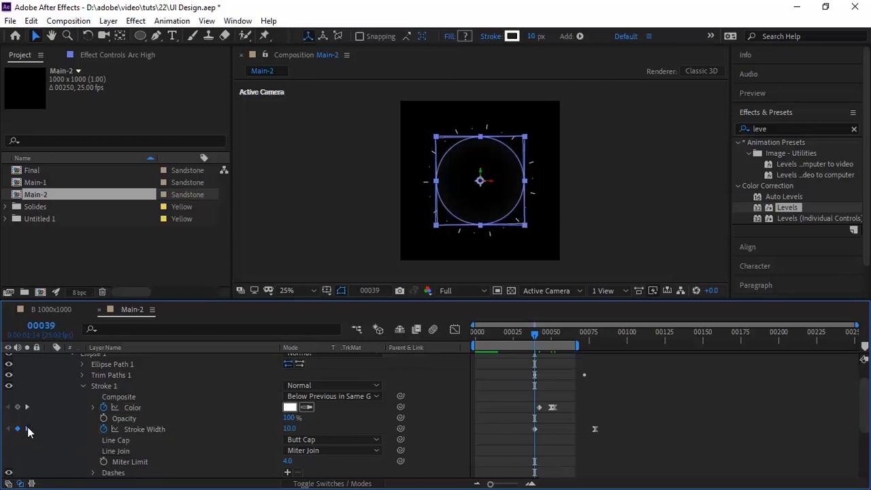
left_click(27, 428)
left_click(41, 325)
type("80")
key("Return")
left_click(595, 430)
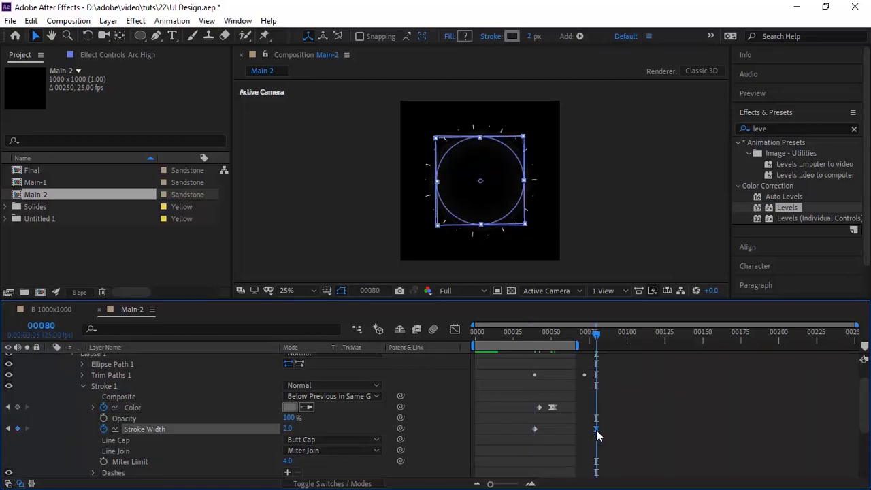
left_click(287, 428)
type("3")
key("Return")
Add a dash and a gap to Arc High's stroke, with the dash set to 5.
left_click_drag(865, 393, 867, 412)
left_click(93, 430)
left_click(287, 431)
left_click(287, 431)
left_click(289, 441)
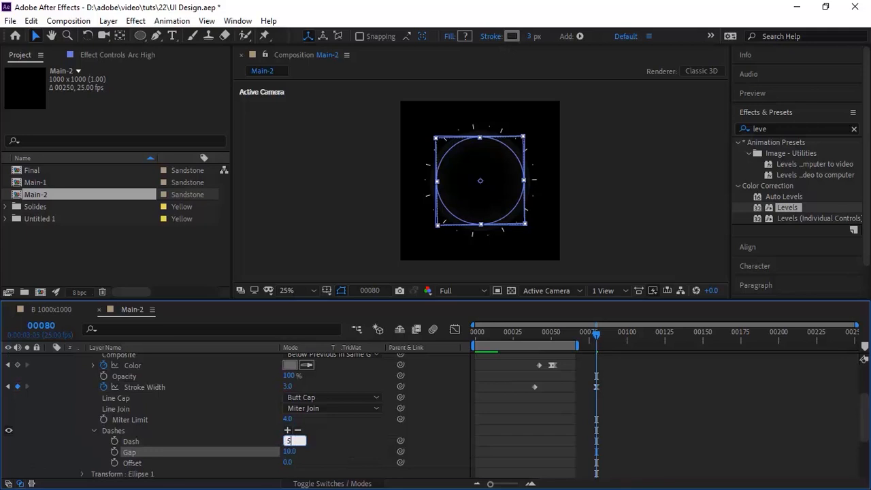
type("5")
key("Return")
left_click(93, 430)
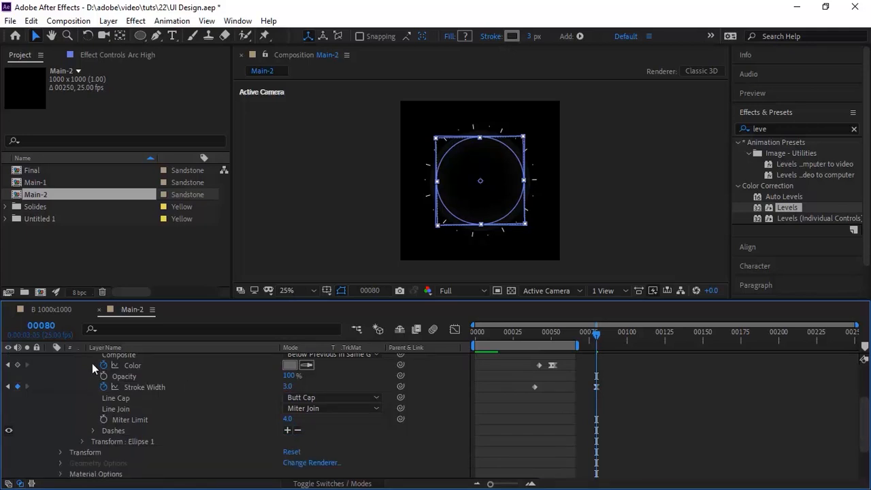
Set the Z position of the Arc High layer to 50.
left_click(93, 365)
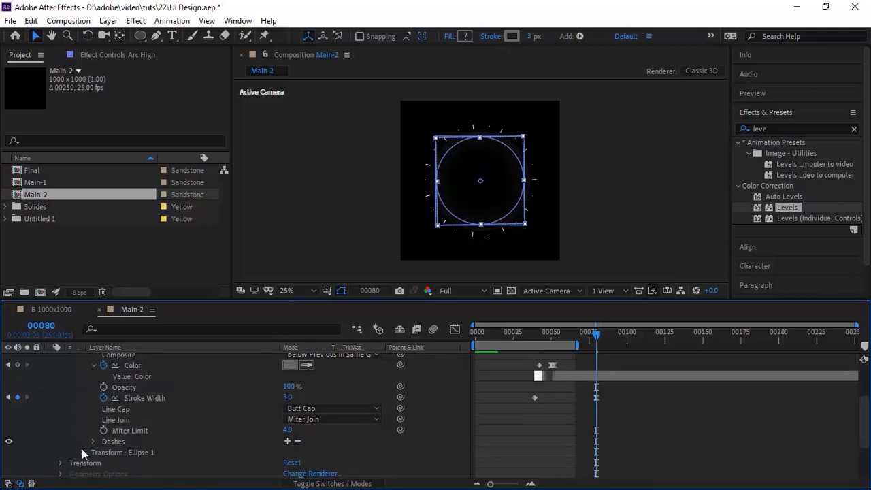
left_click(81, 452)
left_click(81, 397)
left_click(61, 408)
left_click(329, 406)
type("50")
key("Return")
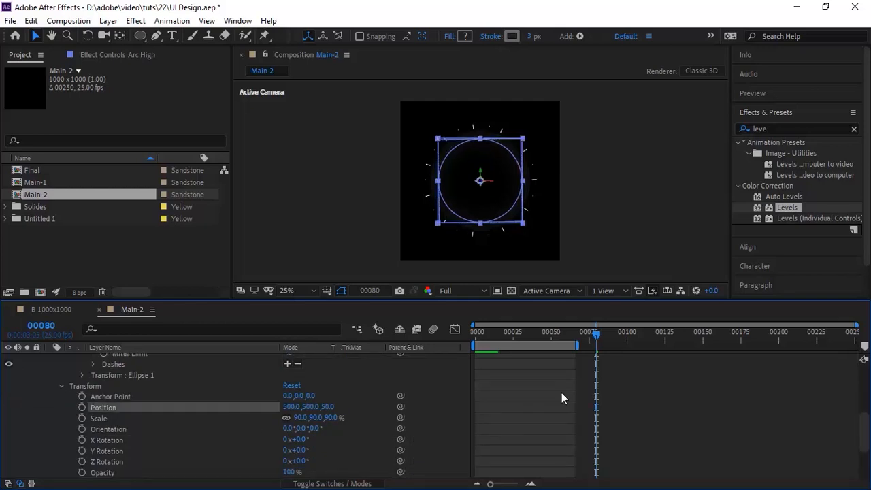
left_click(62, 386)
left_click_drag(864, 442, 864, 378)
left_click(49, 358)
Preview the Main-2 animation and extend its work area to frame 100.
left_click(408, 446)
key("space")
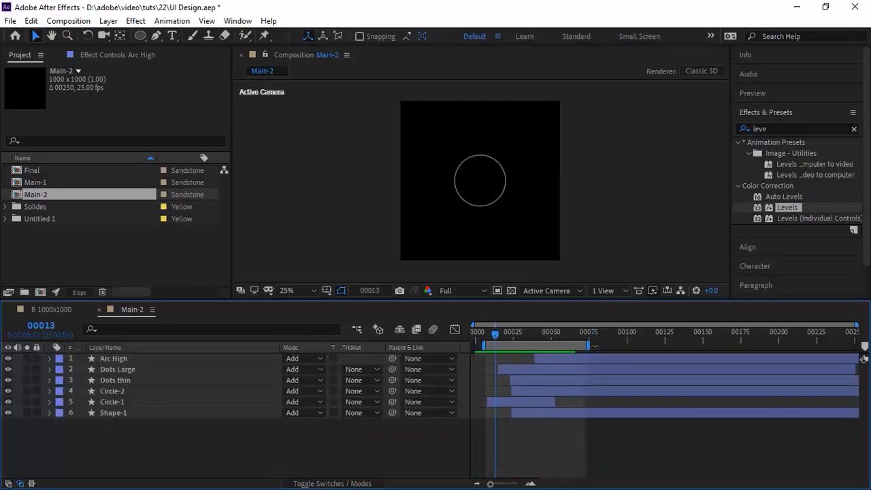
left_click_drag(575, 346, 626, 346)
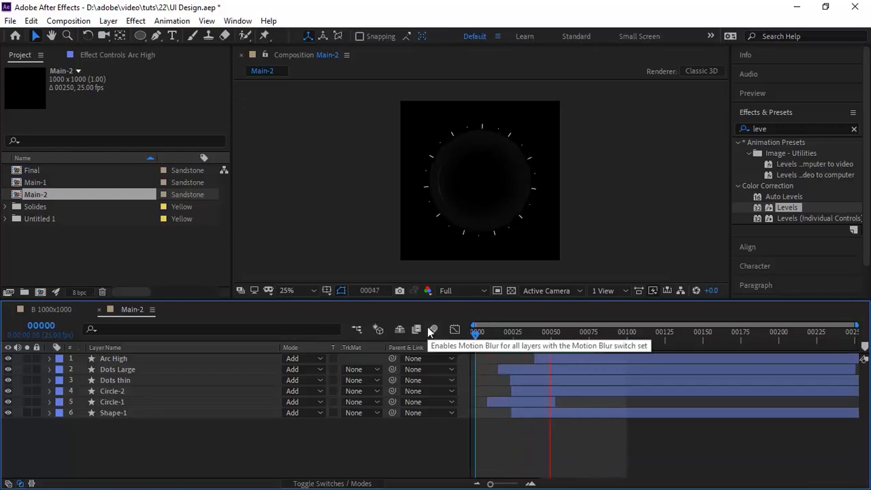
left_click(432, 330)
Duplicate the Arc High layer and name the copy Arc Low.
left_click(178, 360)
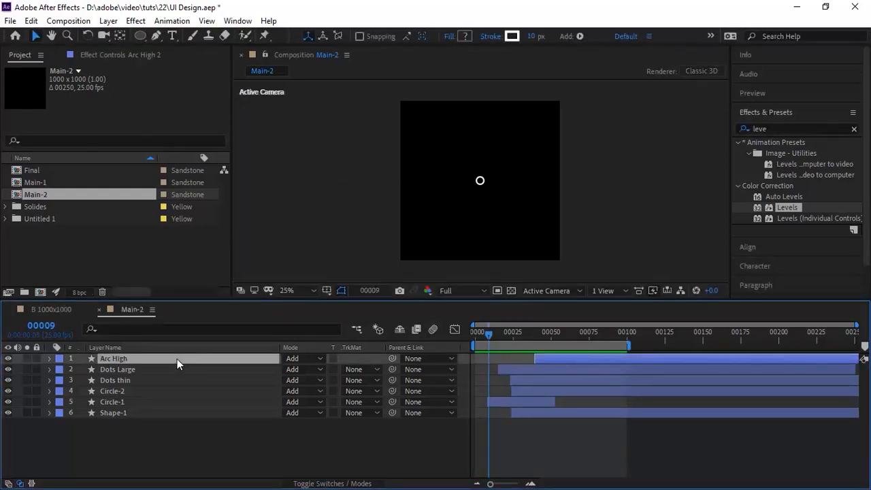
key("ctrl+d")
key("Return")
key("Right")
key("BackSpace")
key("BackSpace")
key("BackSpace")
key("BackSpace")
type("Low")
key("Return")
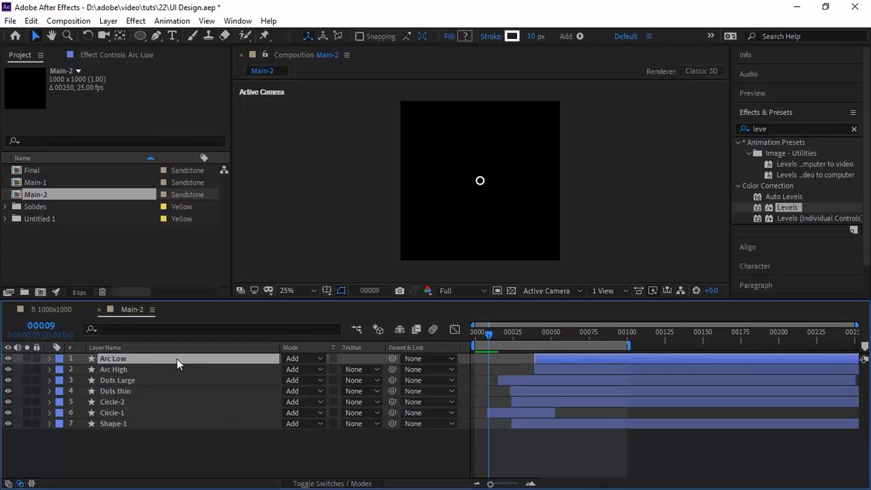
Shift the Arc Low layer so it starts at frame 0 and extend its out point to the composition's end.
left_click_drag(583, 354, 524, 353)
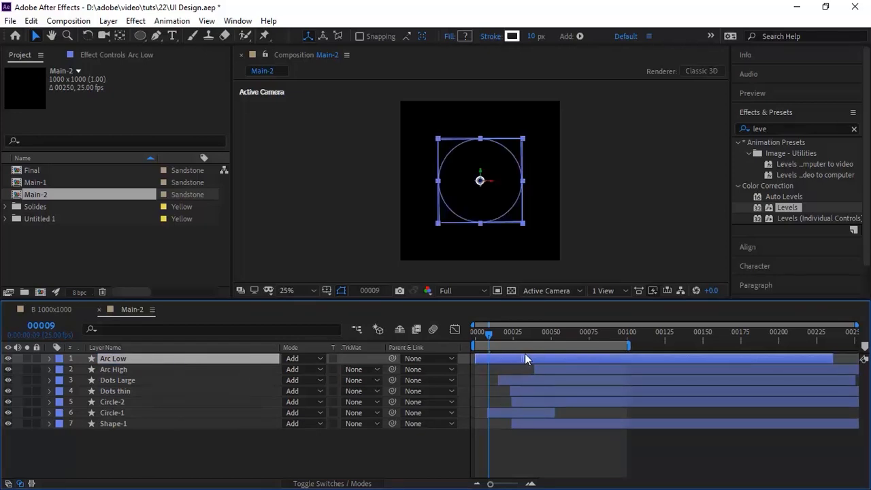
left_click_drag(831, 358, 858, 358)
left_click(156, 474)
Add a Size keyframe of 20 at frame 0 to Arc Low's Ellipse Path 1.
left_click(49, 358)
left_click(61, 369)
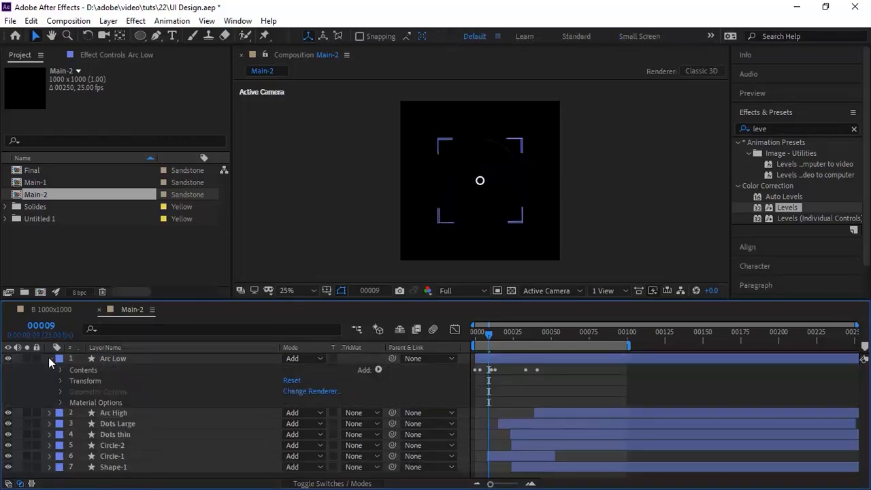
left_click(71, 381)
left_click(81, 391)
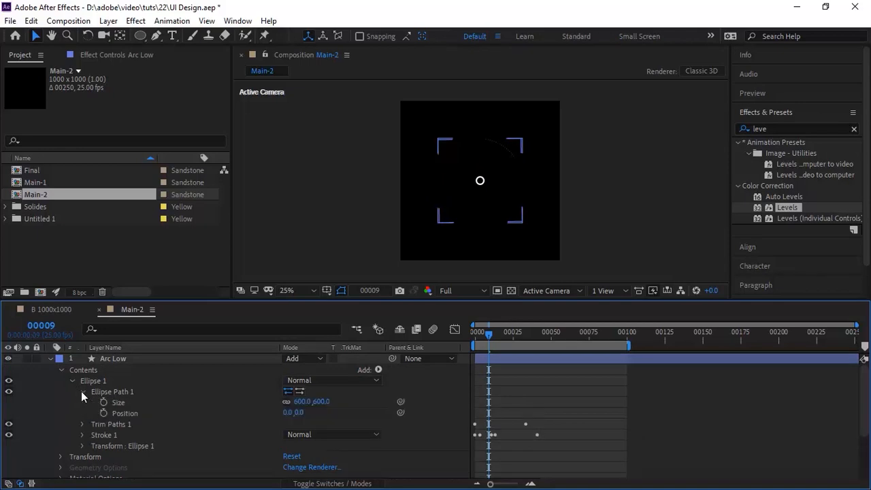
left_click(47, 326)
type("0")
key("Return")
left_click(103, 402)
left_click(300, 402)
type("20")
key("Return")
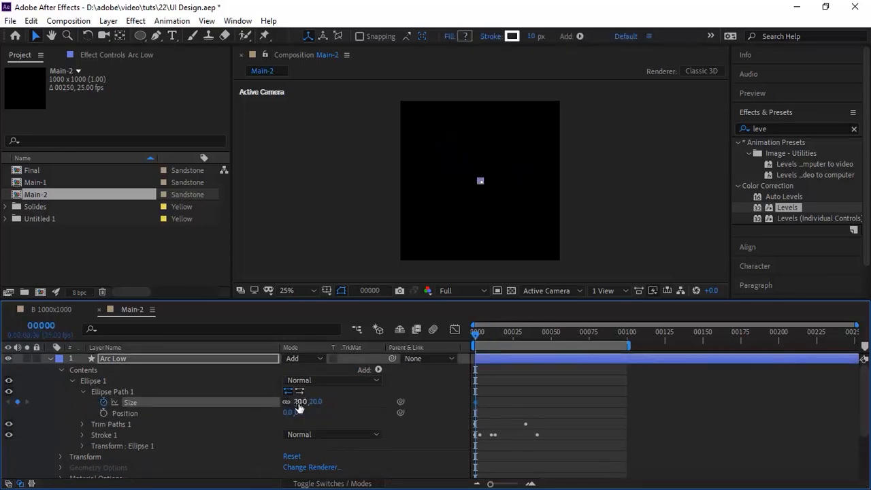
Keyframe the Size of Arc Low's Ellipse Path 1 at 885 on frame 33.
left_click(45, 326)
type("33")
key("Return")
left_click(299, 401)
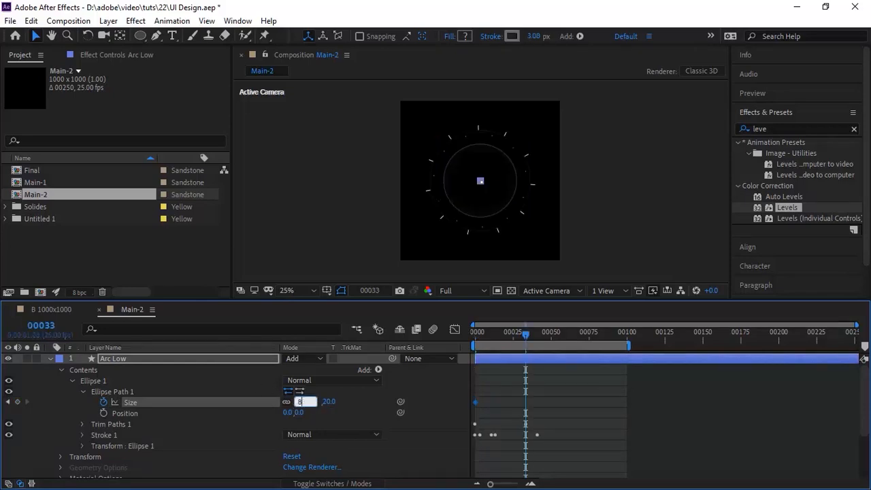
type("885")
key("Return")
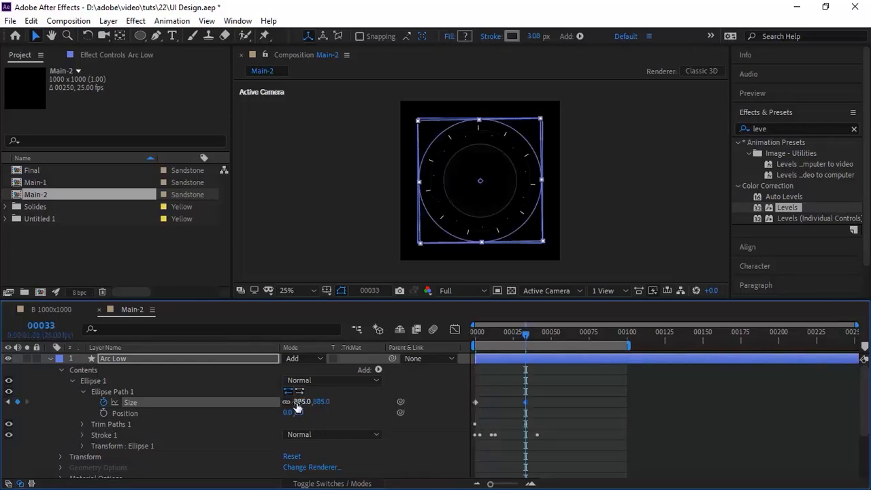
Set the incoming velocity influence of Arc Low's Size keyframe at frame 33 to 100%.
right_click(525, 402)
left_click(558, 381)
left_click(323, 202)
type("100")
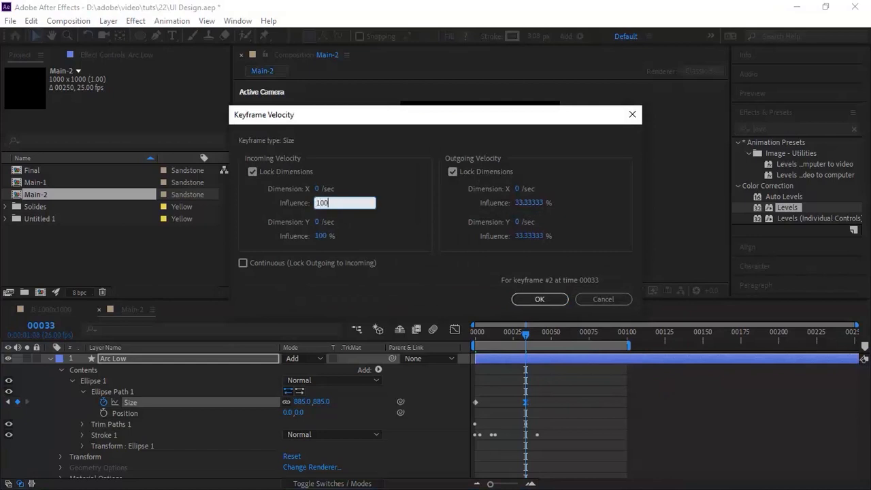
key("Return")
left_click(83, 392)
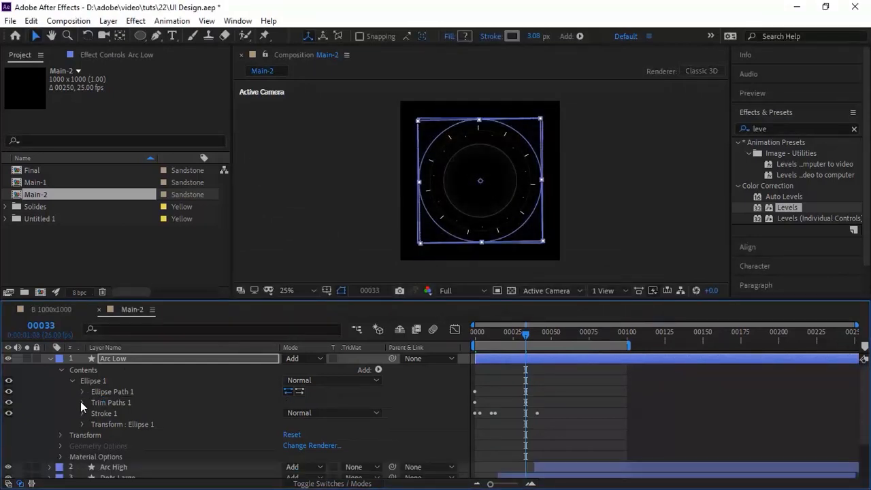
Remove the Trim Paths End keyframes of Arc Low and change its Offset expression to value+wiggle(0.3,150).
left_click(82, 402)
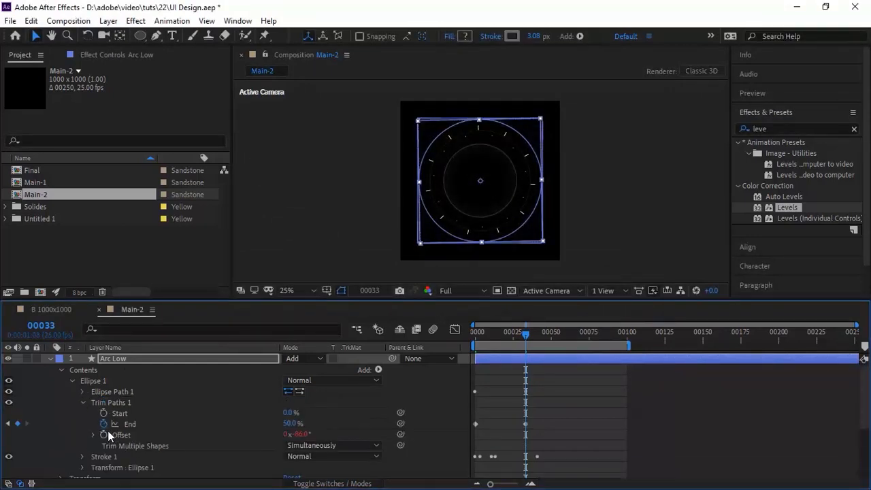
left_click(103, 424)
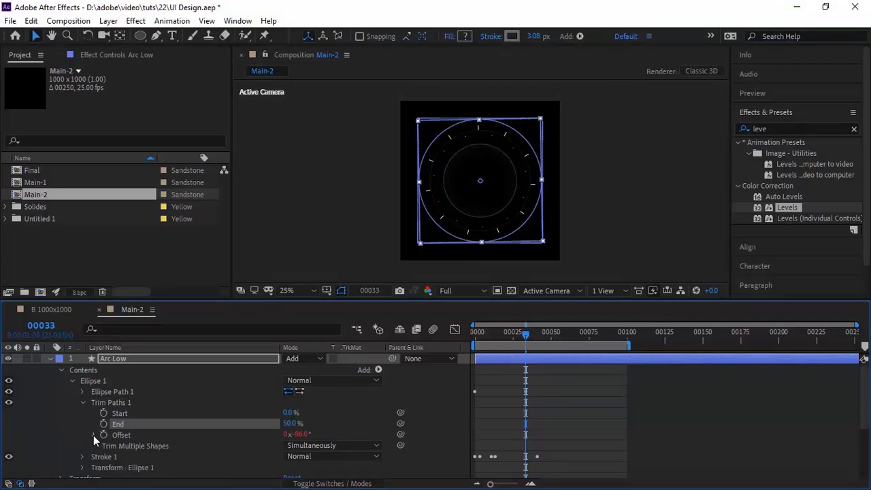
left_click(93, 435)
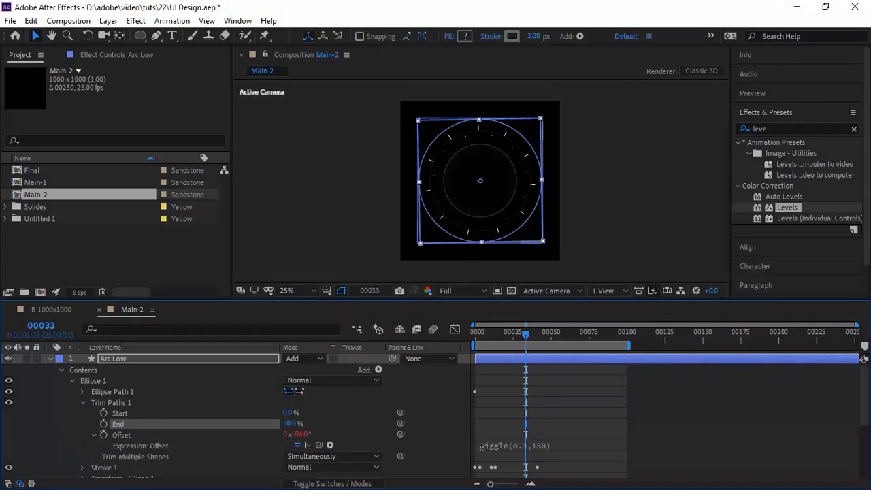
left_click(482, 445)
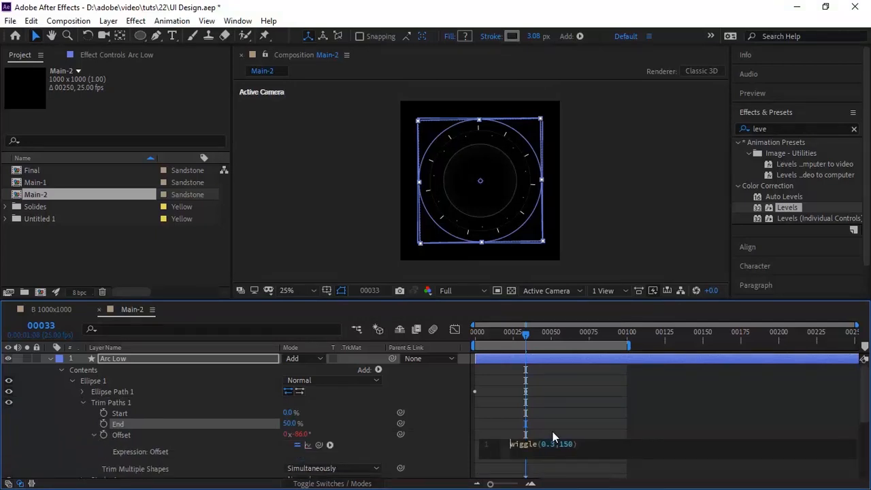
type("value")
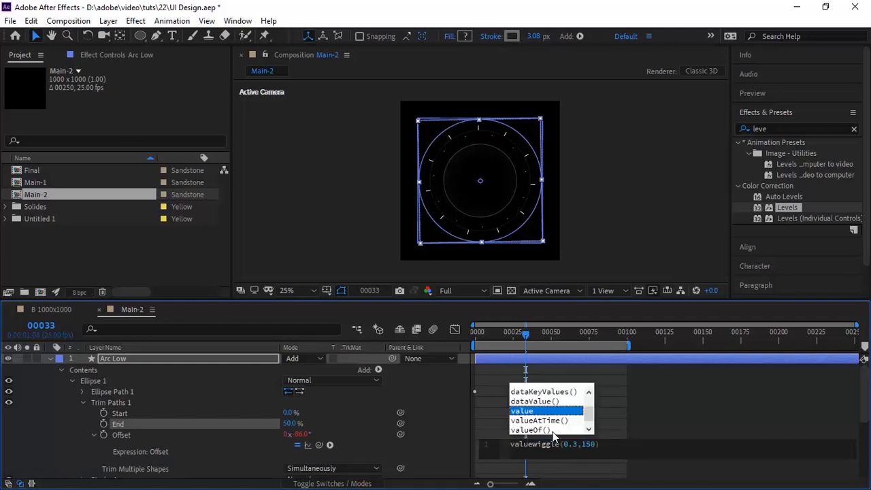
type("+")
left_click(242, 428)
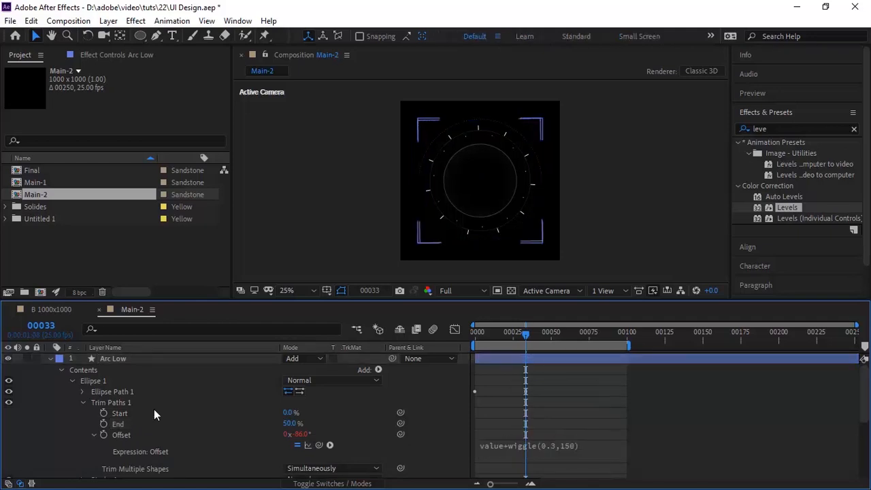
left_click(93, 435)
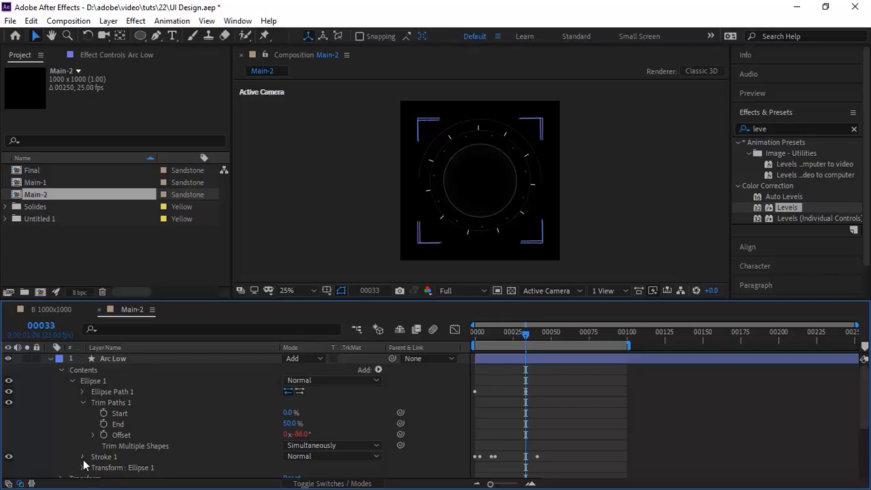
Set Arc Low's Stroke Width keyframe at frame 41 to 2.
left_click(82, 457)
left_click(8, 407)
left_click(8, 407)
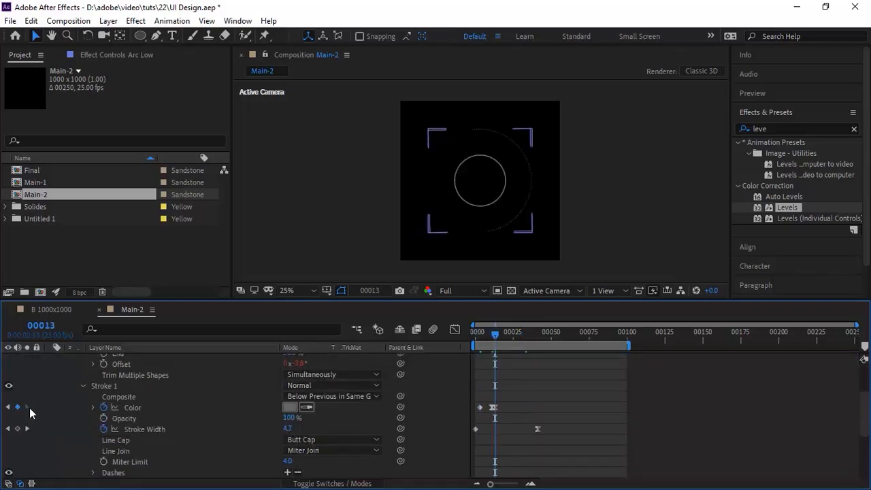
left_click(8, 428)
left_click(28, 428)
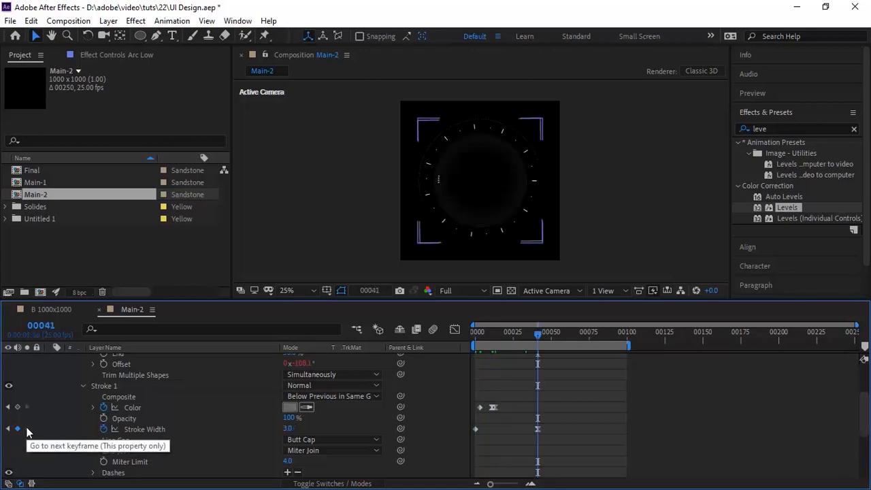
left_click(85, 428)
left_click(83, 386)
left_click(83, 386)
Remove the dash and gap from Arc Low's stroke so it is a solid line.
left_click(93, 472)
left_click(297, 440)
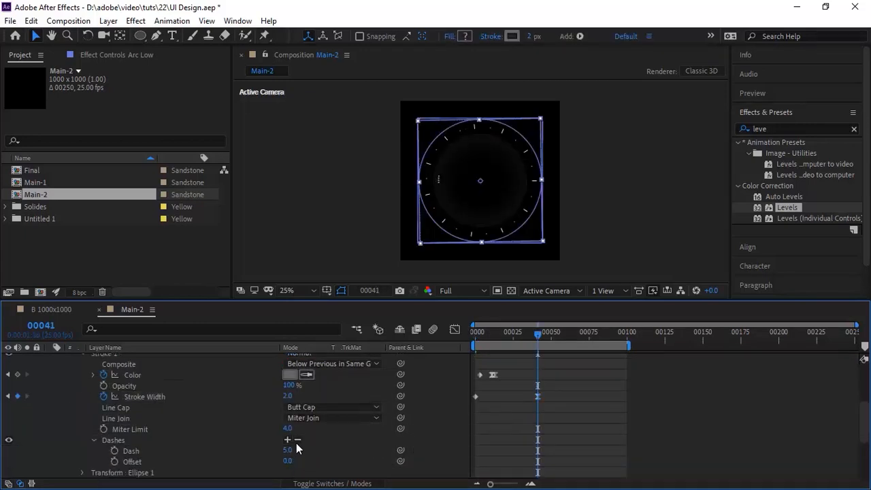
scroll(82, 451, "down", 2)
Set the Z position of the Arc Low layer to 0.
left_click(83, 396)
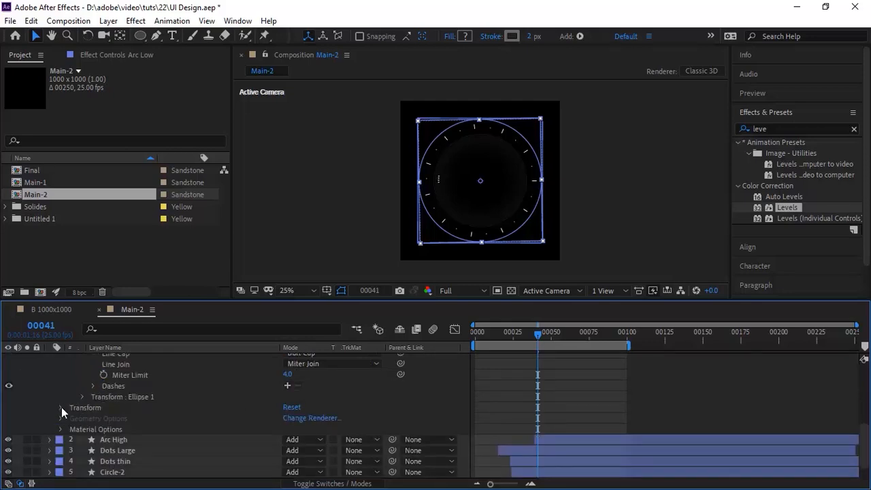
left_click(61, 408)
left_click(329, 407)
type("0")
key("Return")
Preview the Main-2 animation from frame 0 with both arcs.
left_click_drag(527, 332, 278, 335)
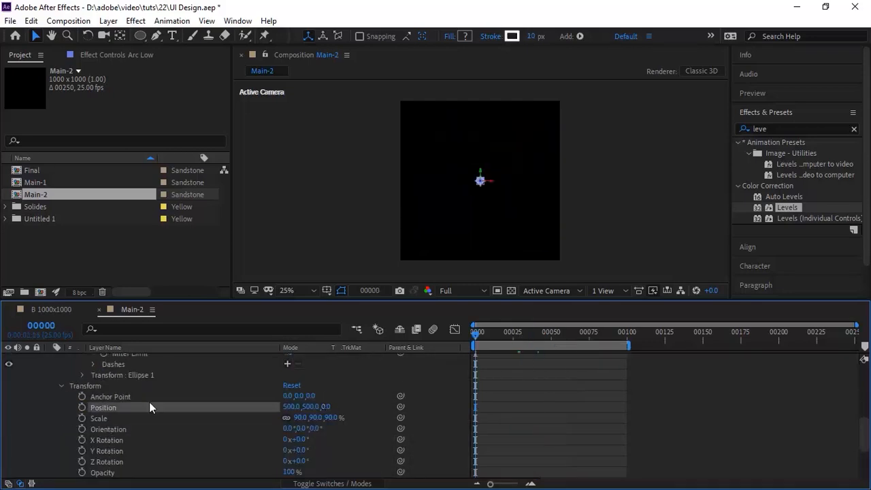
scroll(170, 395, "up", 5)
left_click(49, 358)
left_click(169, 447)
key("space")
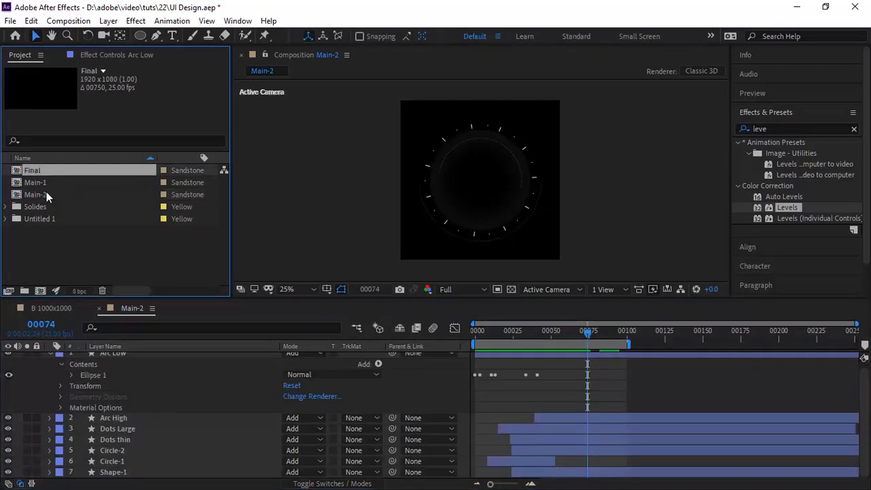
Place Main-2 below Main-1 in the Final composition and parent Main-1 to Main-2.
double_click(32, 170)
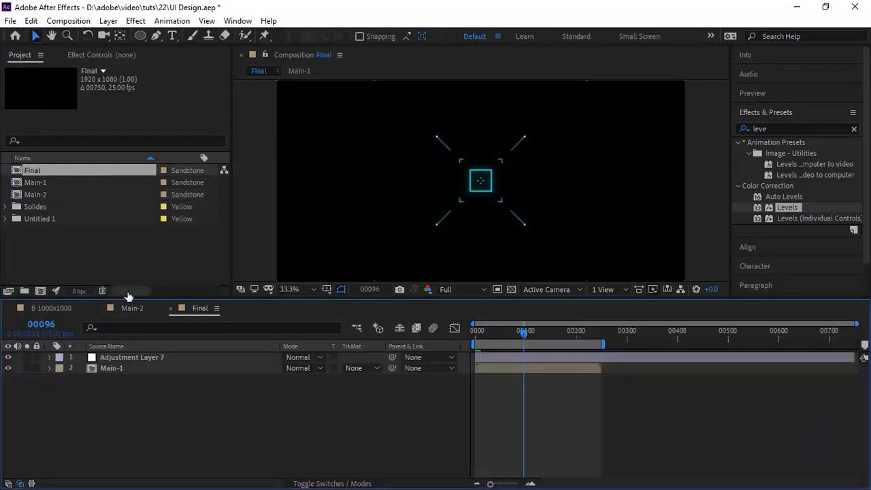
left_click_drag(51, 195, 113, 397)
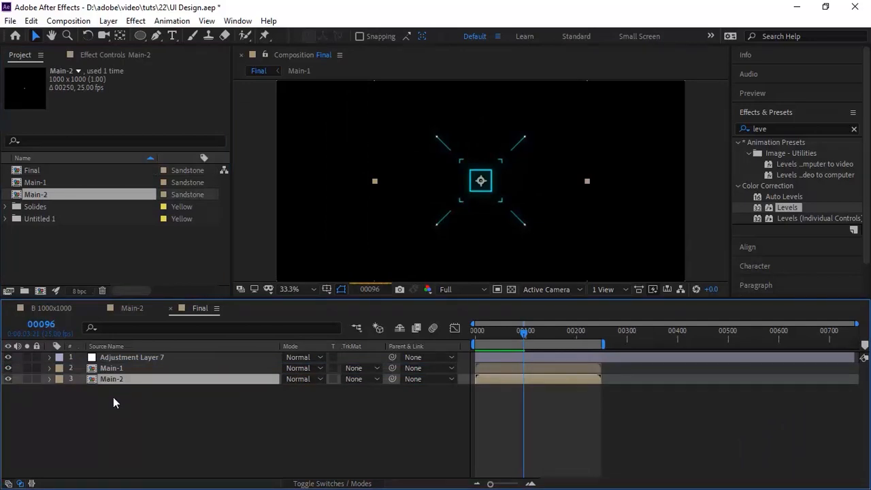
left_click(440, 367)
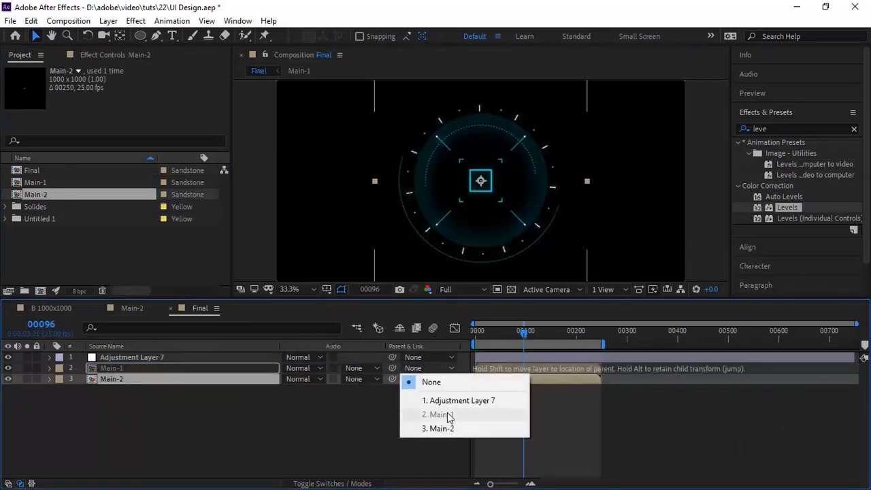
left_click(441, 428)
Preview the Final composition from frame 0 at Third resolution.
left_click_drag(511, 330, 455, 333)
left_click(460, 291)
left_click(462, 349)
key("space")
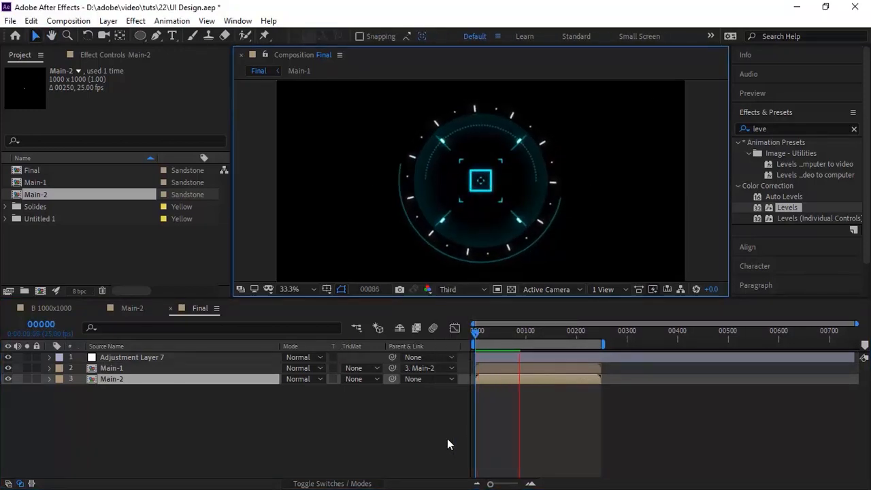
Stop the preview and shift the Main-1 layer in the Final composition to start at frame 27.
key("space")
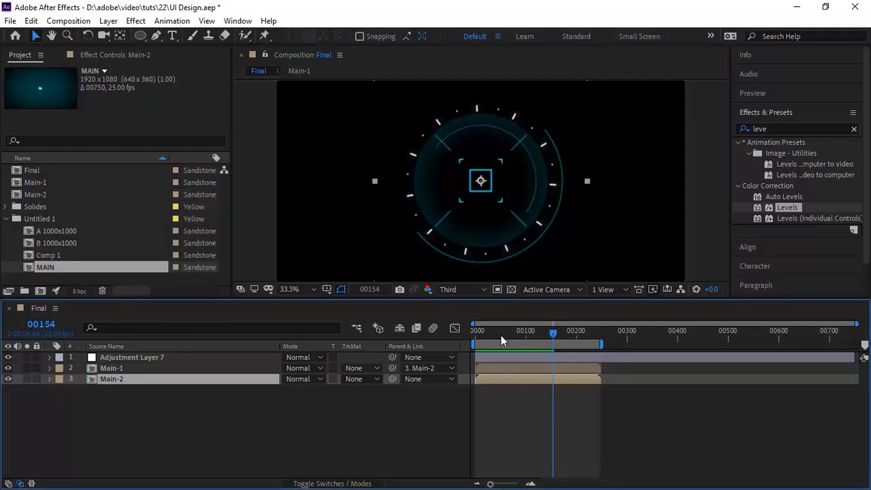
left_click_drag(500, 335, 468, 335)
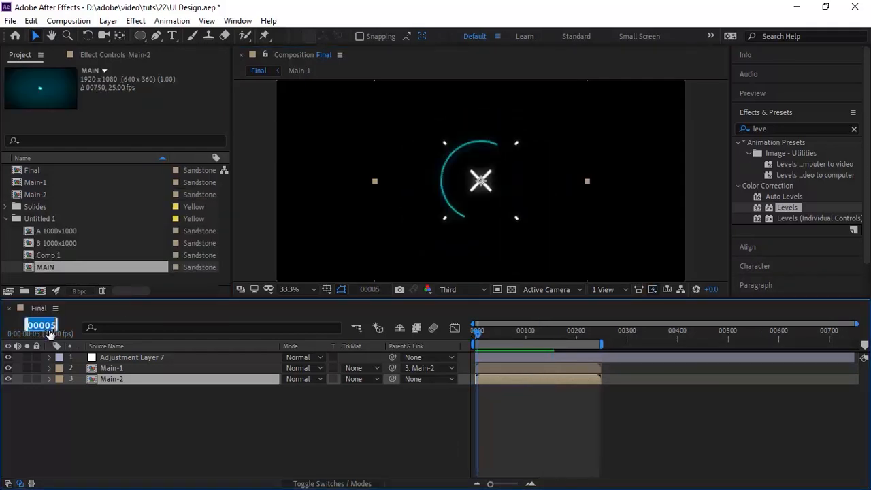
left_click_drag(43, 330, 51, 330)
left_click_drag(480, 367, 491, 366)
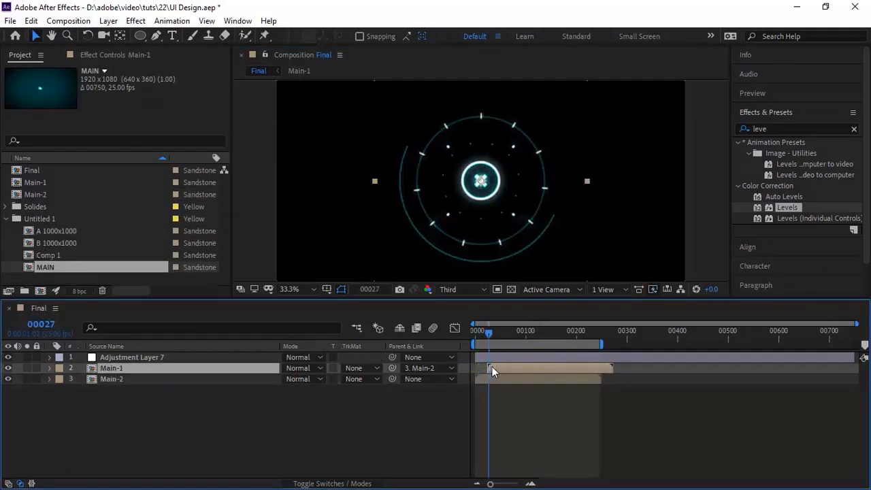
Move to frame 19 and enable collapse transformations and 3D for the Main-1 and Main-2 layers.
left_click(50, 379)
left_click(62, 390)
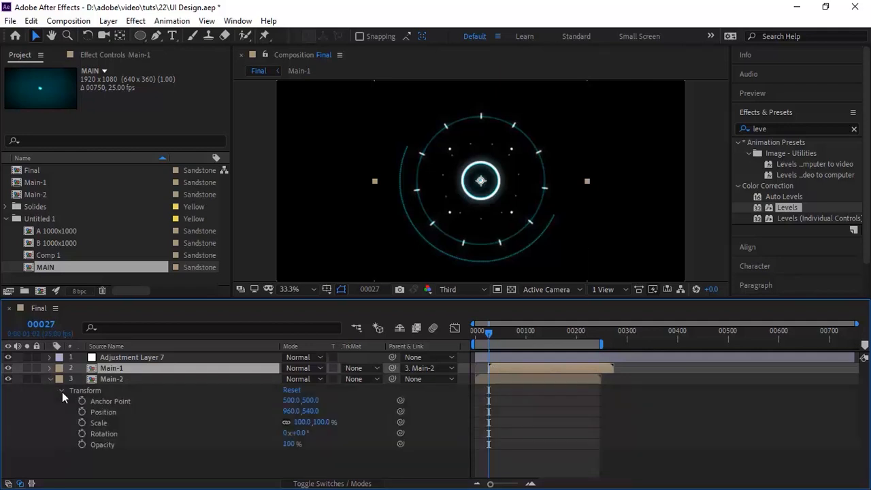
left_click_drag(43, 325, 34, 325)
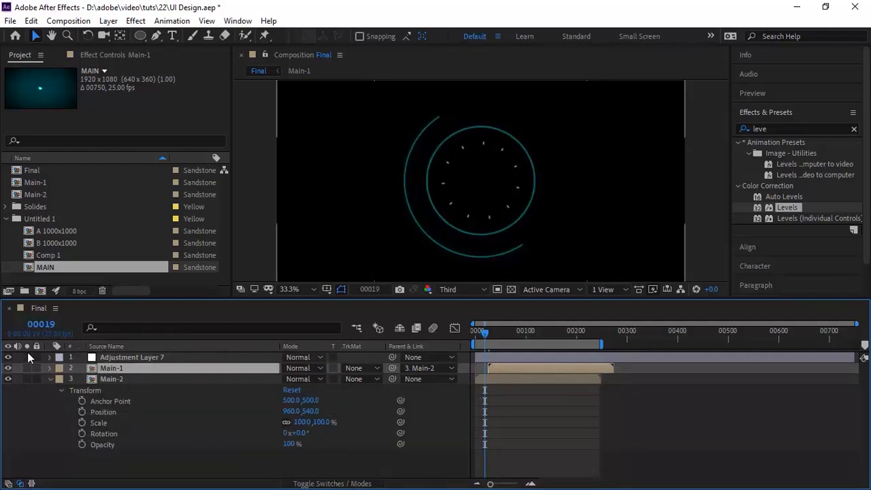
key("F4")
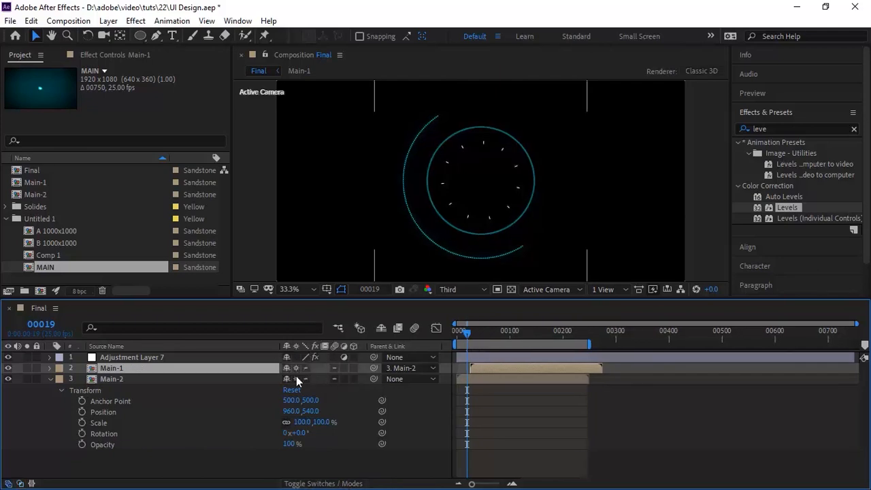
left_click(353, 378)
left_click(333, 483)
Keyframe the Main-2 Scale at frame 19 with unlinked values of 140, 140, 600%.
left_click(82, 421)
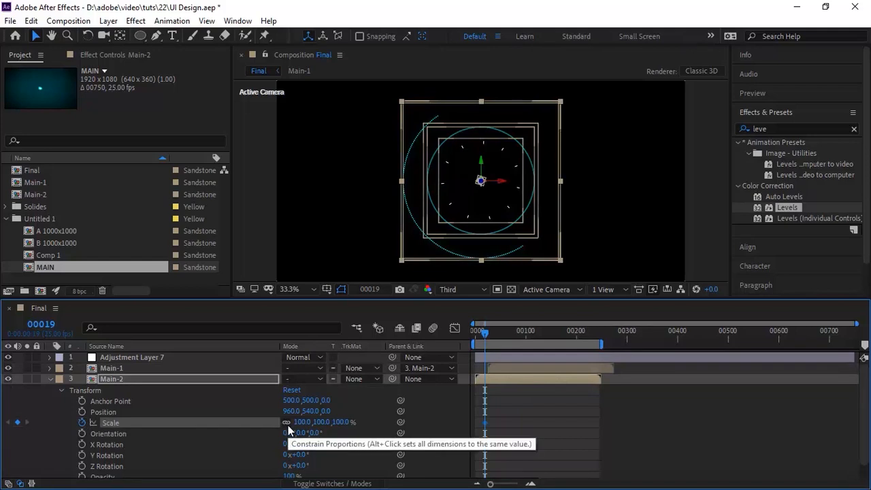
left_click(301, 422)
type("140")
key("Tab")
type("140")
key("Tab")
type("600")
key("Return")
Set the Main-2 Z Scale to 140% at frame 72, adding a second Scale keyframe.
left_click(34, 328)
type("72")
key("Return")
left_click(336, 422)
type("140")
key("Return")
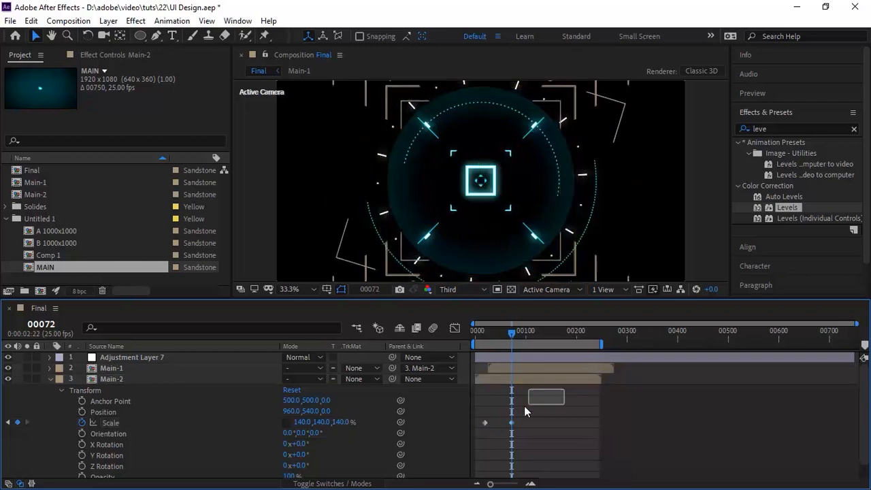
Ease both Main-2 Scale keyframes through Keyframe Velocity with a value of 100.
right_click(484, 422)
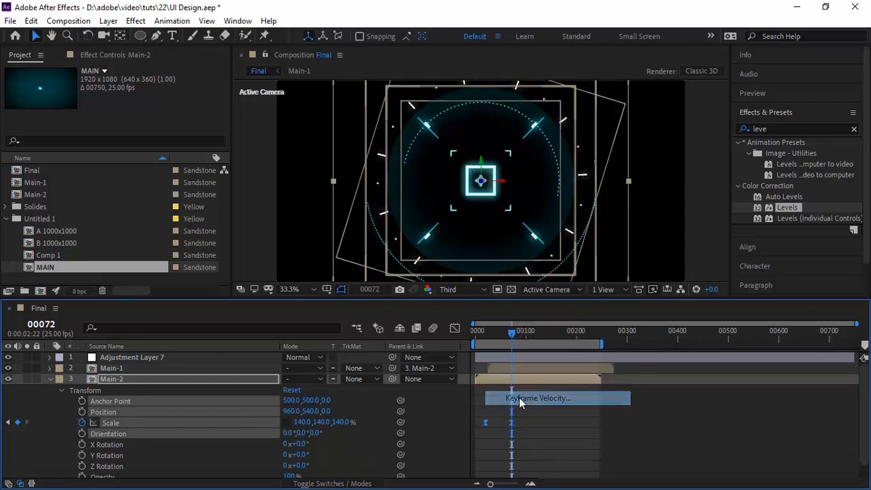
left_click(548, 396)
left_click(332, 202)
type("100")
key("Return")
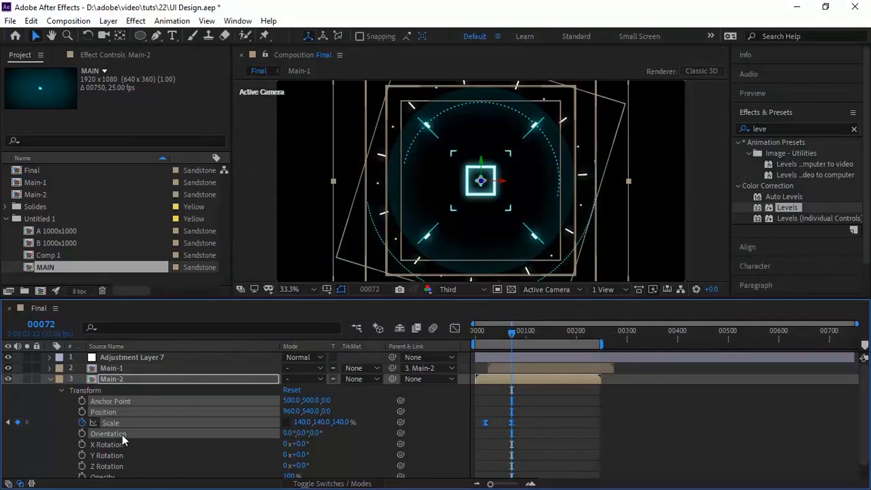
Keyframe the Main-2 X Rotation at frame 0 with a value of 210°.
left_click_drag(483, 331, 405, 331)
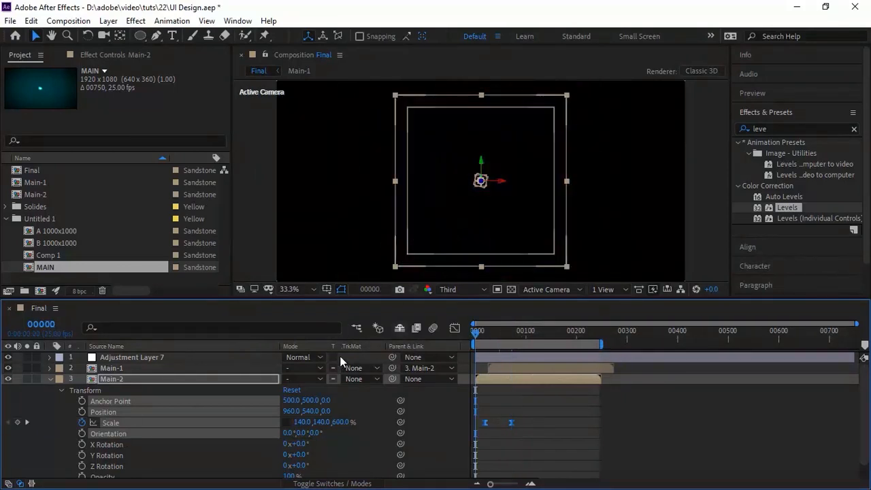
left_click(81, 444)
left_click(301, 443)
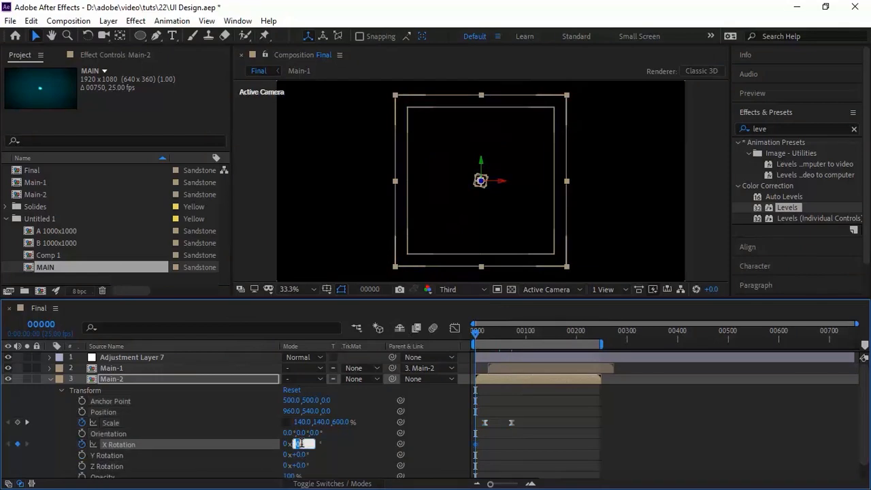
key("Return")
Set the Main-2 X Rotation to 130° at frame 70.
left_click(41, 325)
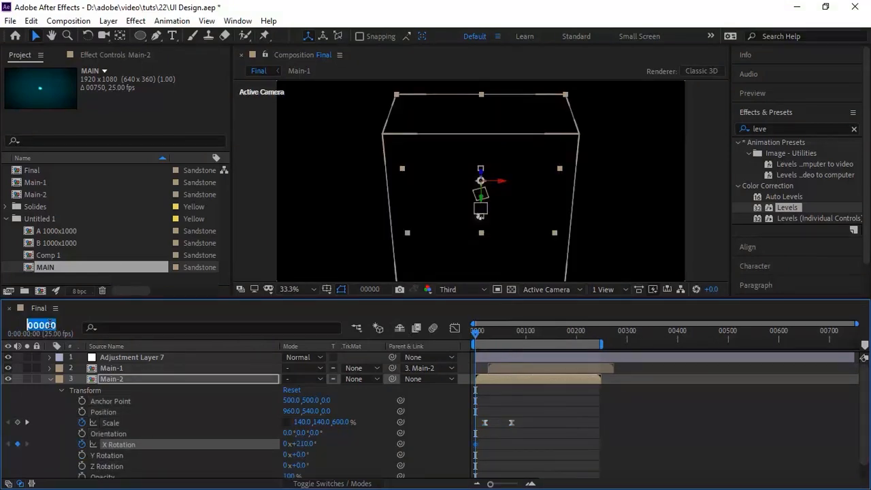
type("70")
key("Return")
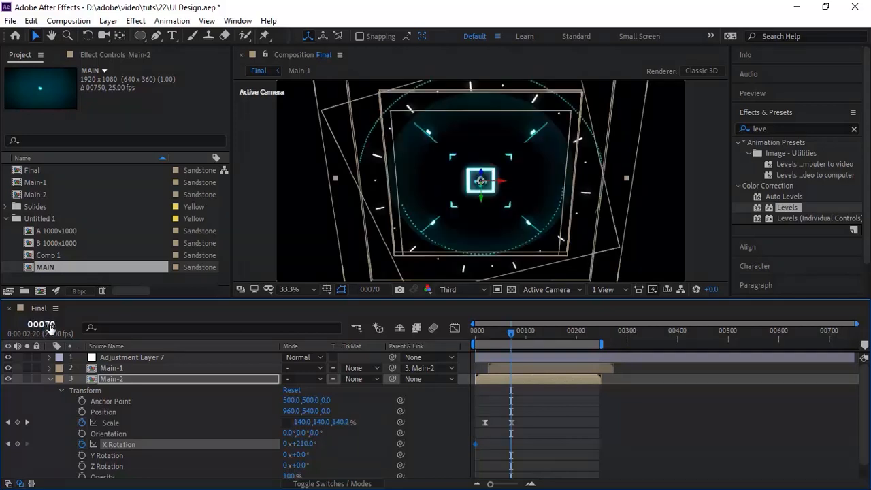
left_click(300, 443)
type("130")
key("Return")
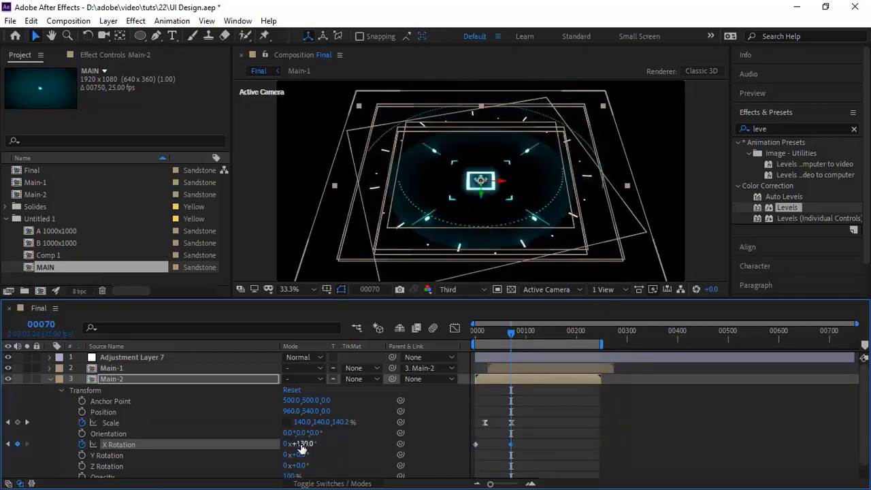
Add the expression time*-5 to the Z Rotation of Main-2 and collapse the layer's properties.
left_click(82, 467, "alt")
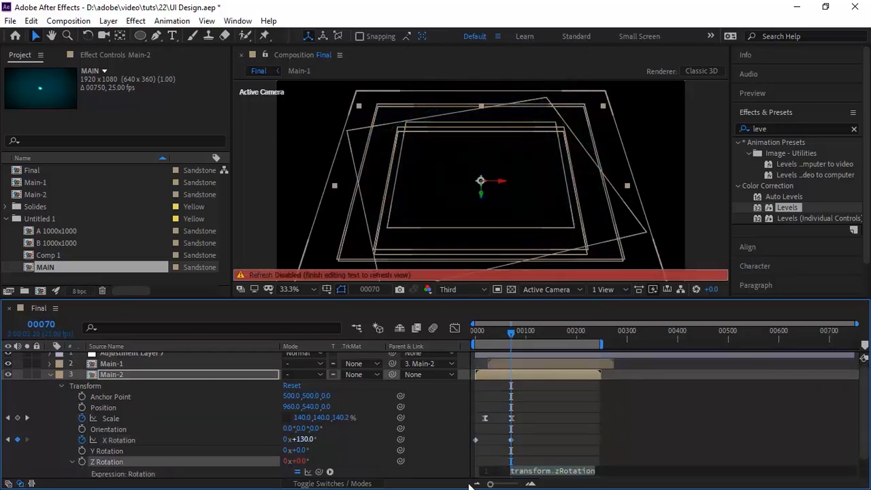
type("time*-5")
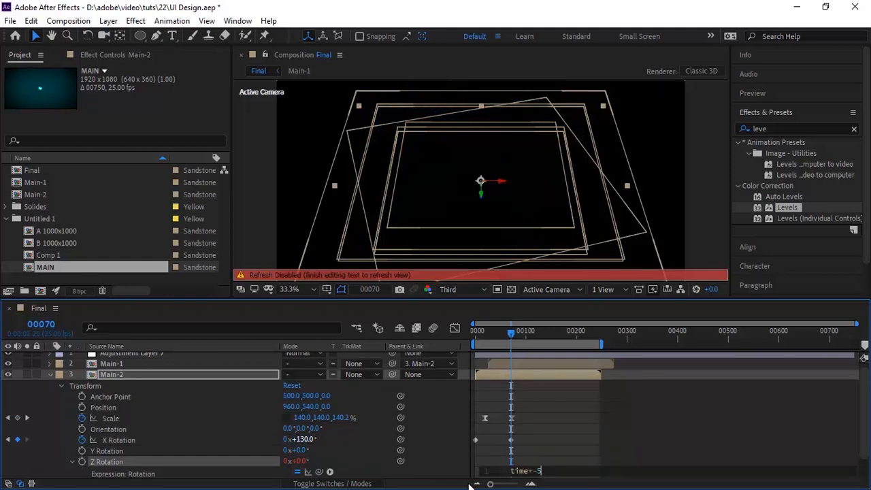
left_click(470, 485)
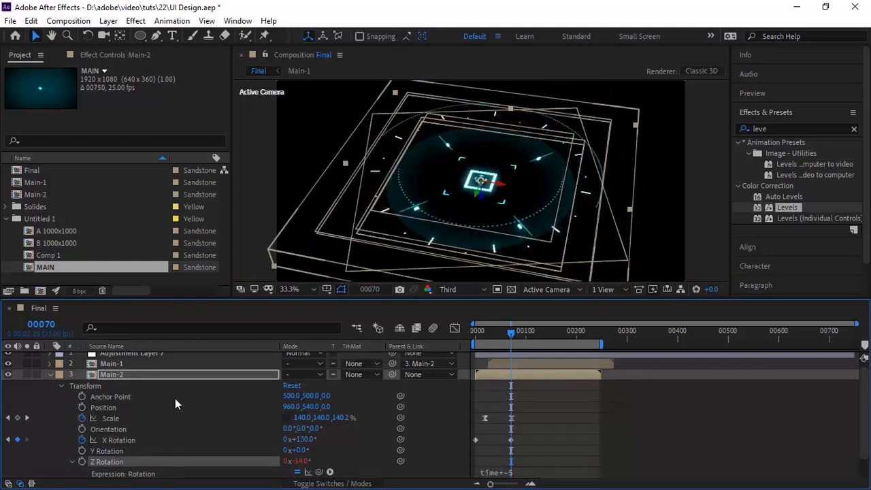
left_click(47, 374)
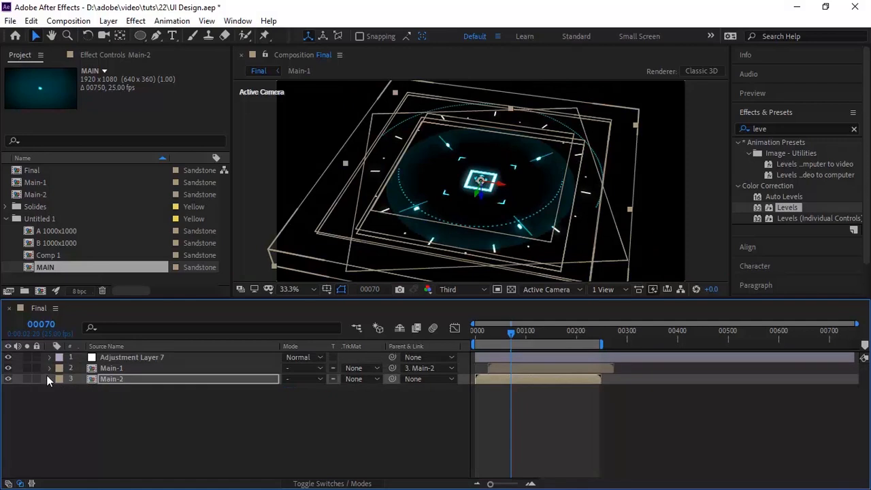
Keyframe the Main-1 Scale at frame 61 with values of 83.3, 83.3, 90%.
left_click(49, 368)
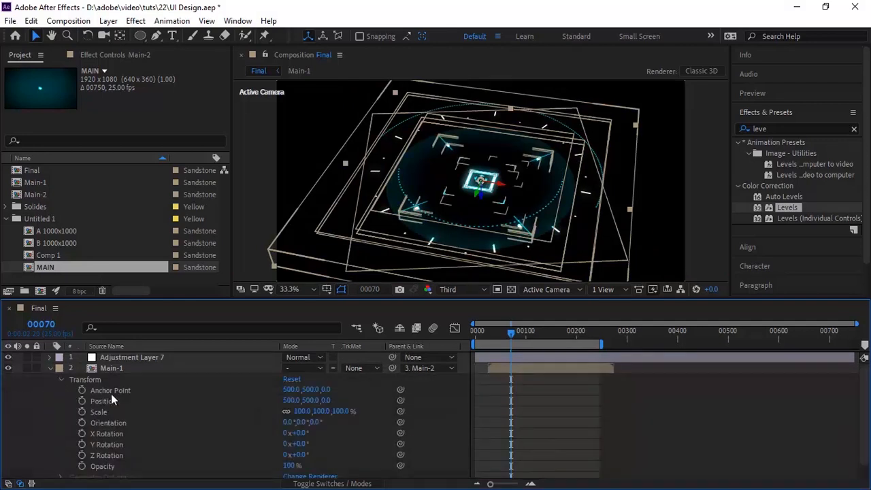
left_click(40, 323)
type("61")
key("Return")
left_click(82, 411)
left_click(299, 411)
type("83.3")
key("Tab")
type("83")
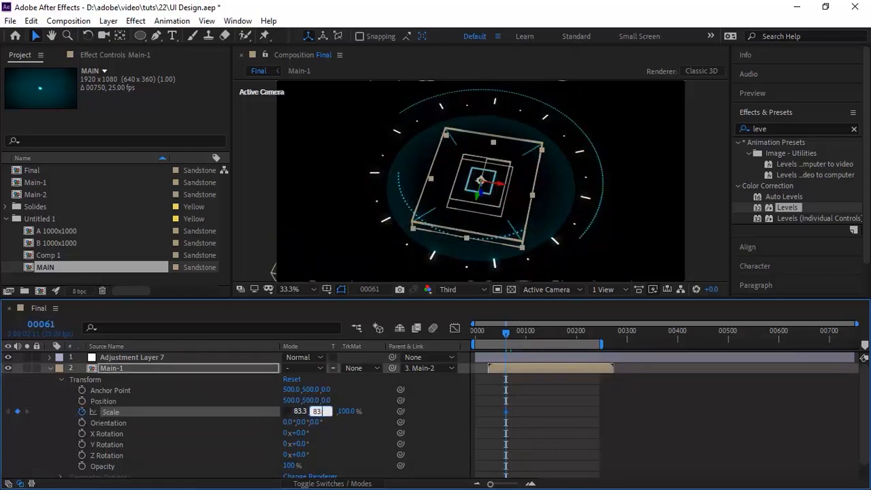
type(".3")
key("Tab")
type("90")
key("Return")
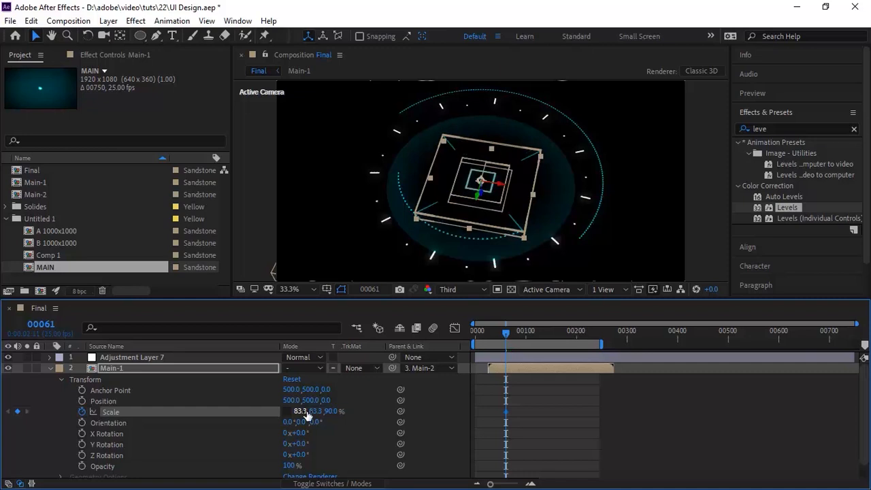
Set the Main-1 X Rotation to 164° and give its Z Rotation the expression time*-10.
left_click(299, 432)
type("164")
key("Return")
left_click(82, 455, "alt")
type("time*-10")
left_click(350, 476)
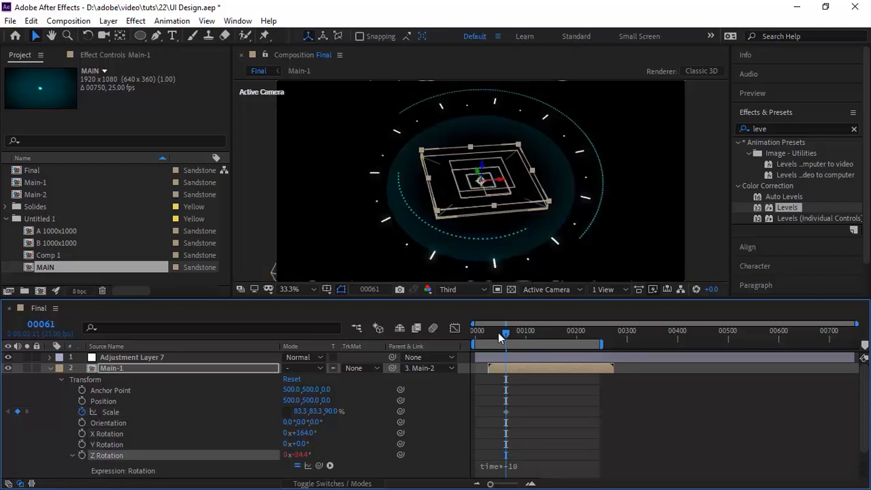
Collapse the Main-1 properties and preview the Final composition from frame 0 at Quarter resolution.
left_click_drag(498, 332, 396, 328)
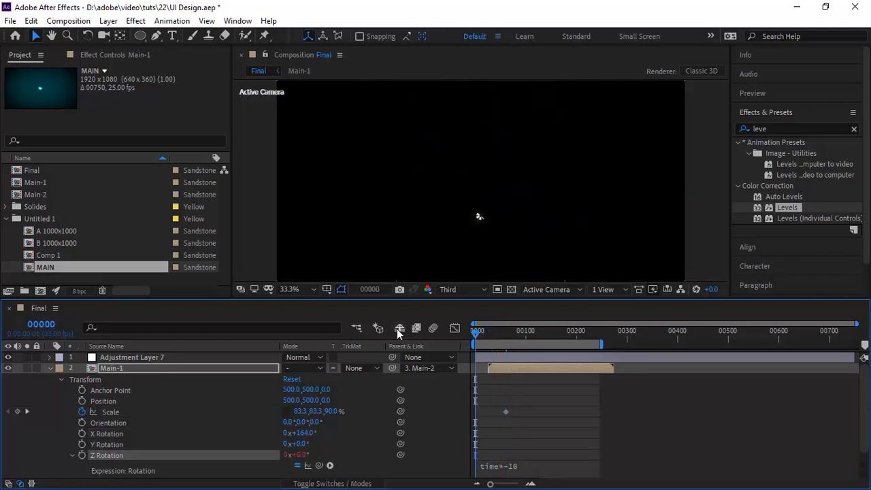
left_click(48, 369)
left_click(181, 409)
left_click(476, 289)
left_click(461, 361)
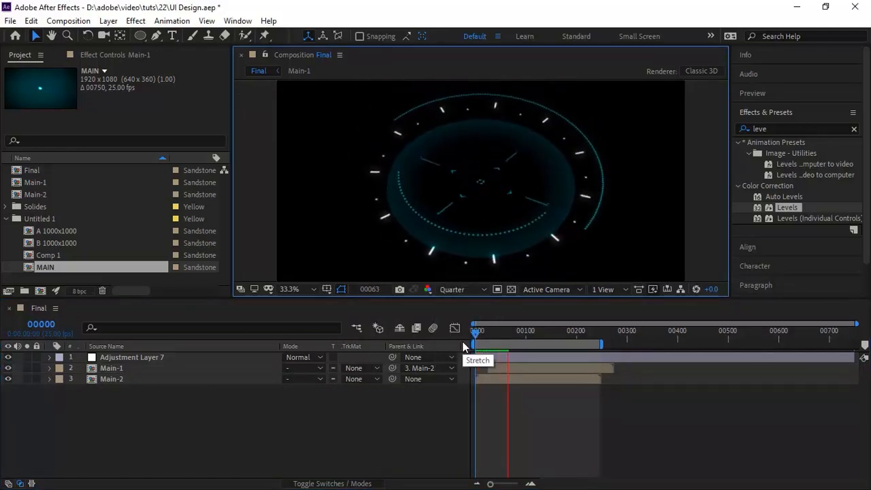
key("space")
Open Main-2 and change the Ellipse 1 rotation of the Arc Low layer to flip the arc to the opposite side.
double_click(44, 194)
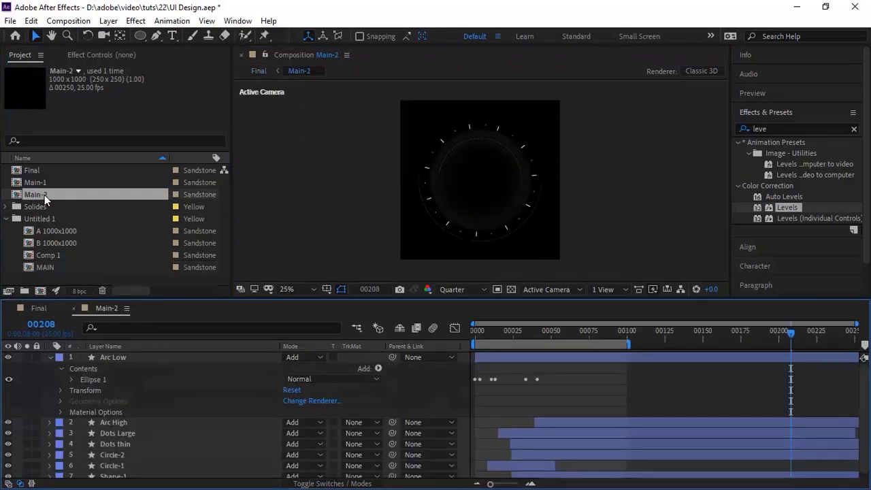
left_click(59, 390)
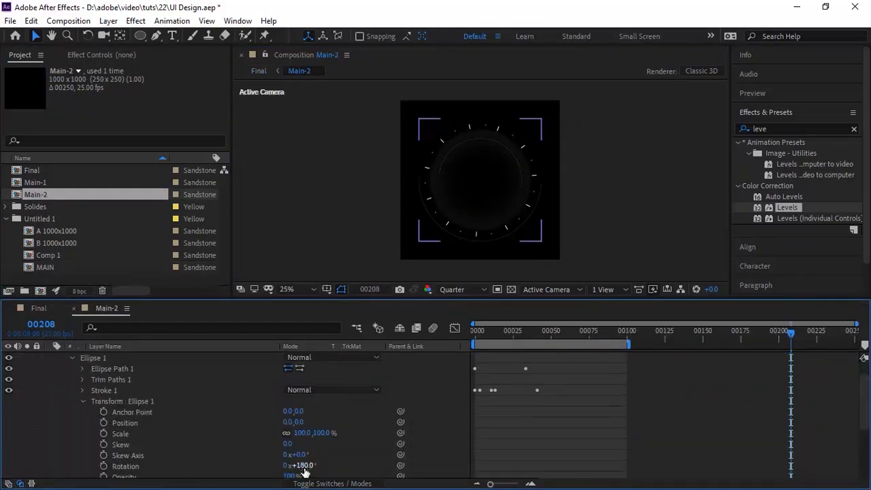
left_click(272, 465)
Return to the Final composition and preview the animation with the adjusted lower arc.
left_click(32, 310)
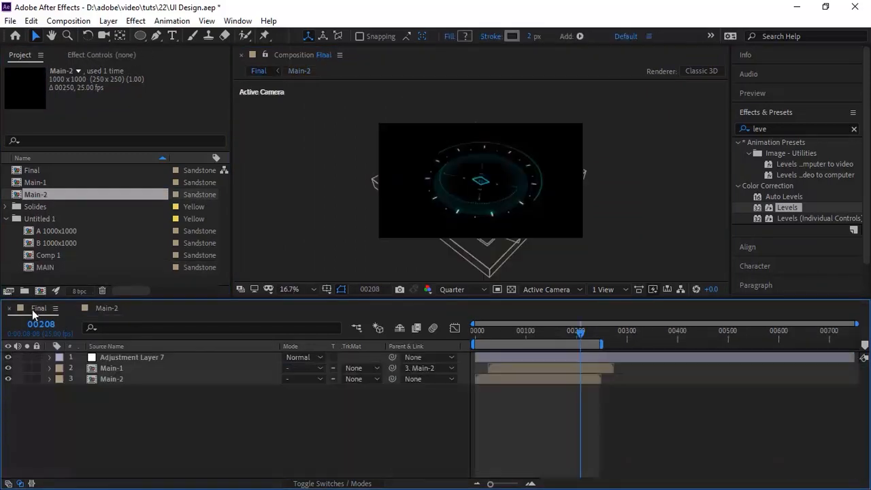
key("space")
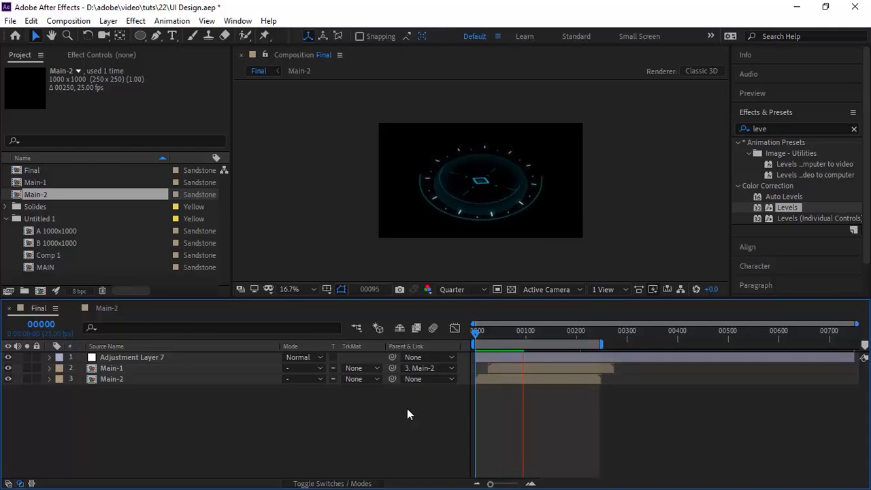
key(".")
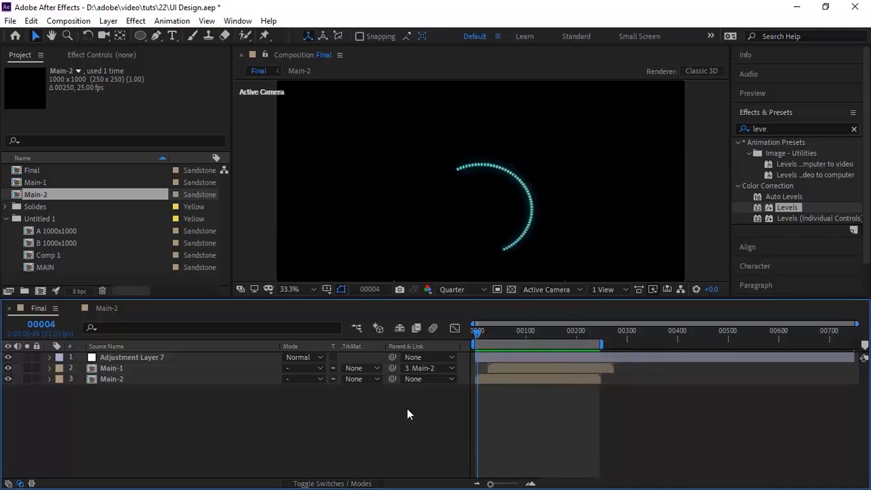
Preview the Final composition from frame 0 at Full resolution with the view fitted.
left_click(449, 289)
left_click(487, 316)
left_click(474, 331)
left_click(299, 289)
left_click(303, 72)
key("space")
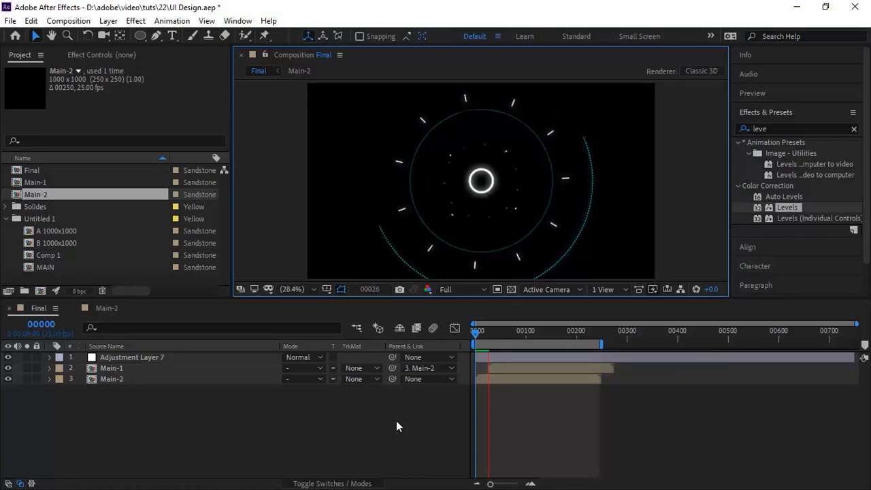
left_click(136, 367)
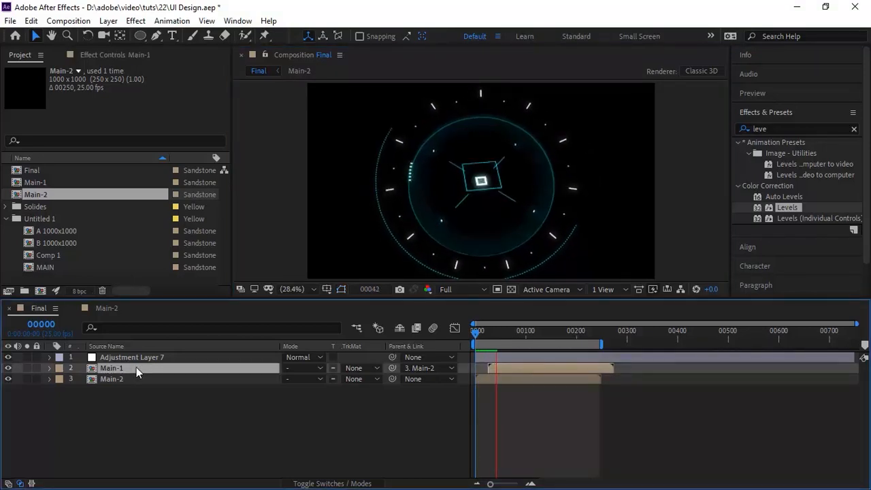